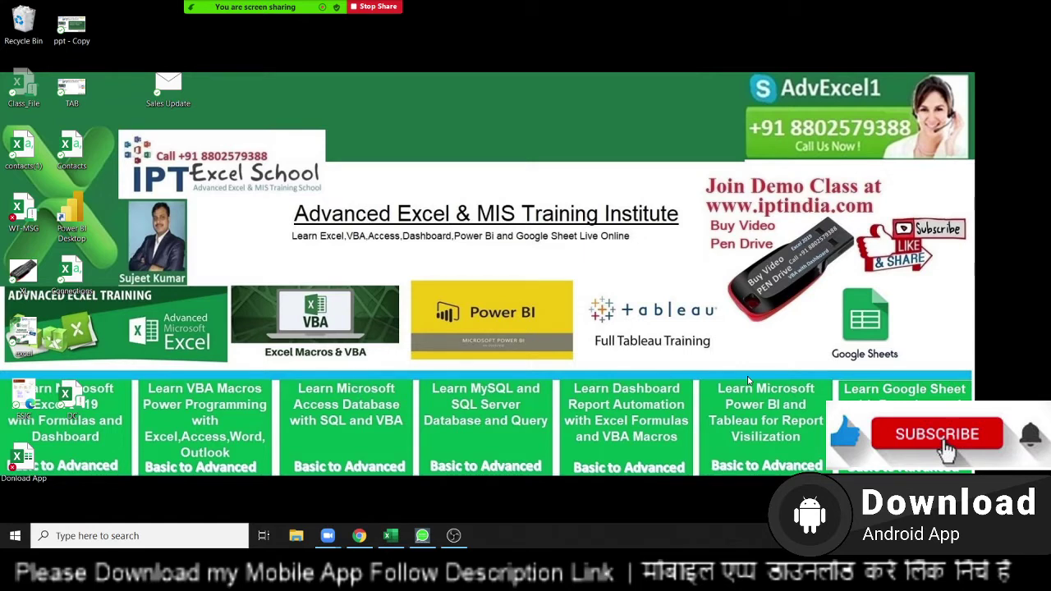
Bring the blank Excel workbook to the front and select cells B8, D2, G4 and D4.
click(392, 535)
click(78, 239)
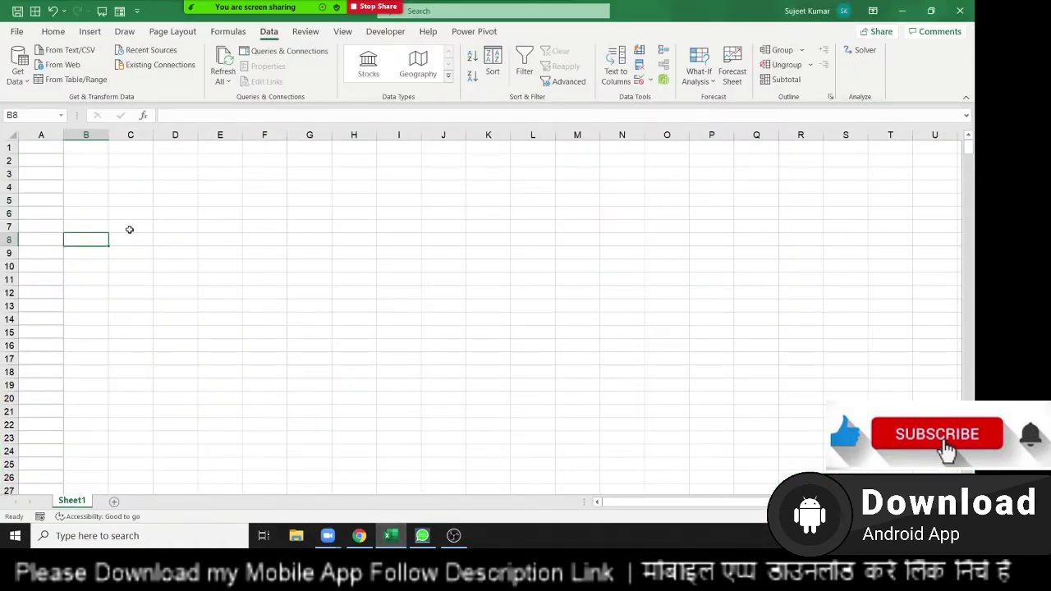
click(174, 162)
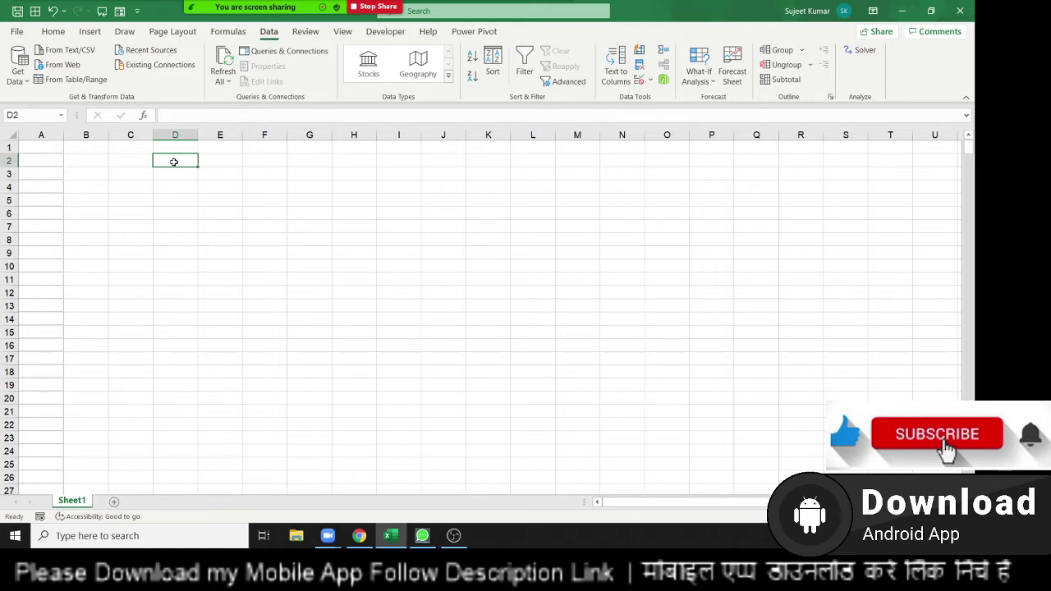
click(295, 184)
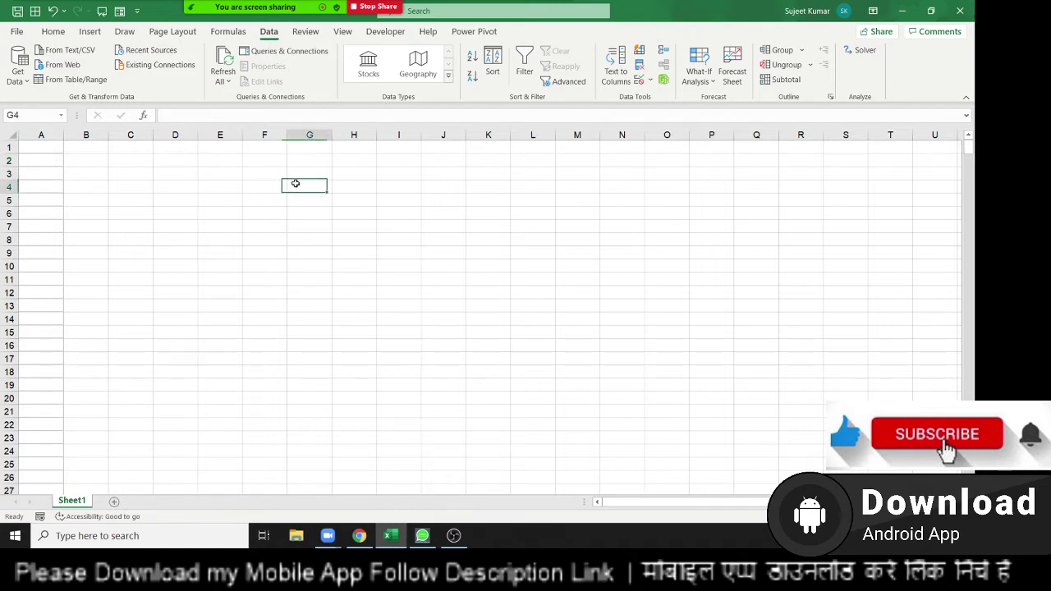
click(196, 190)
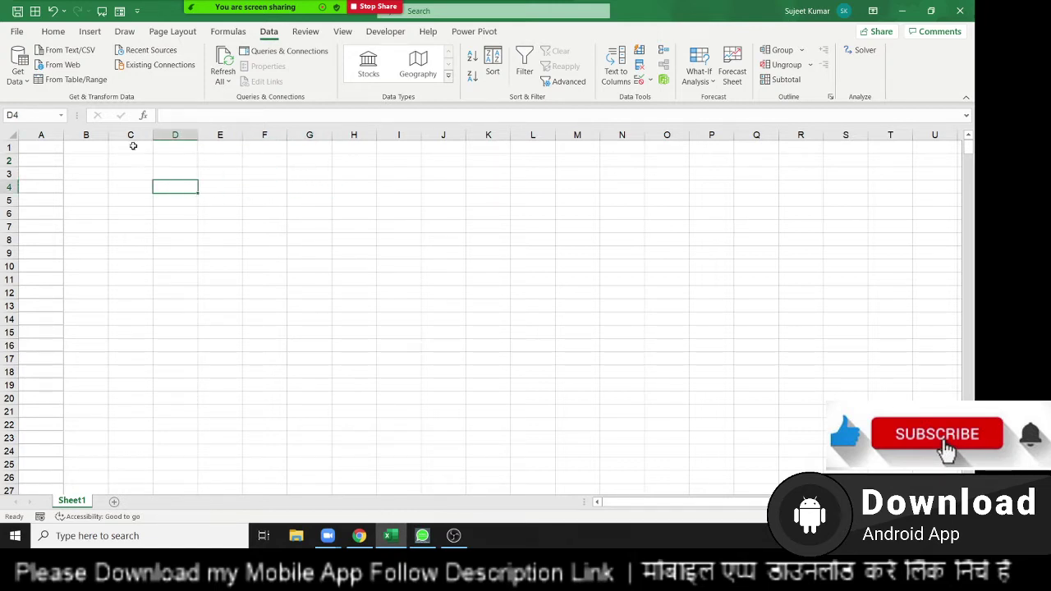
Show the Developer ribbon tab, then select cells F3, G6, C9 and C3.
click(382, 31)
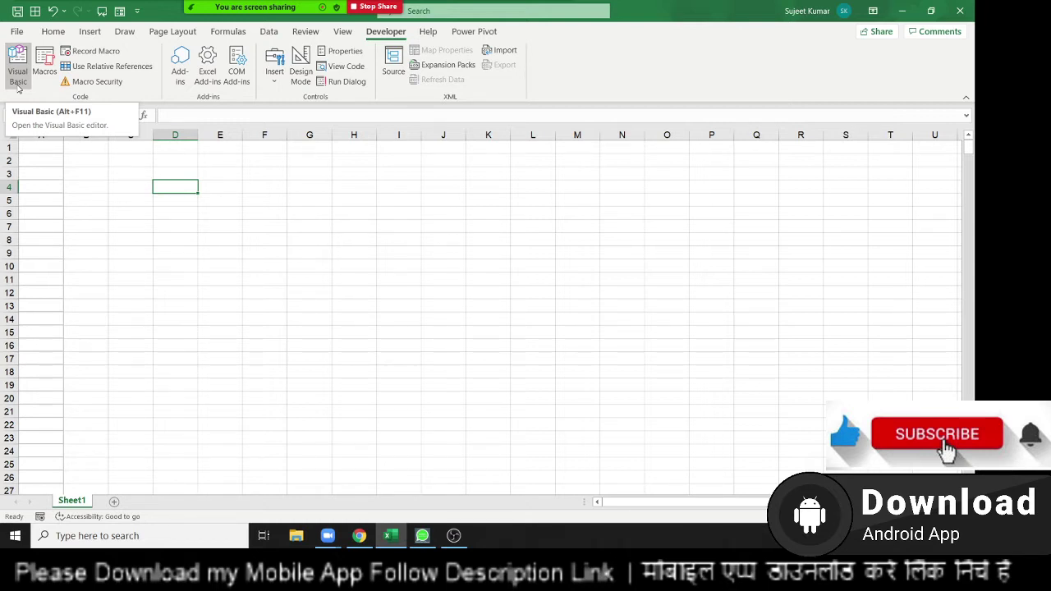
click(259, 177)
click(308, 214)
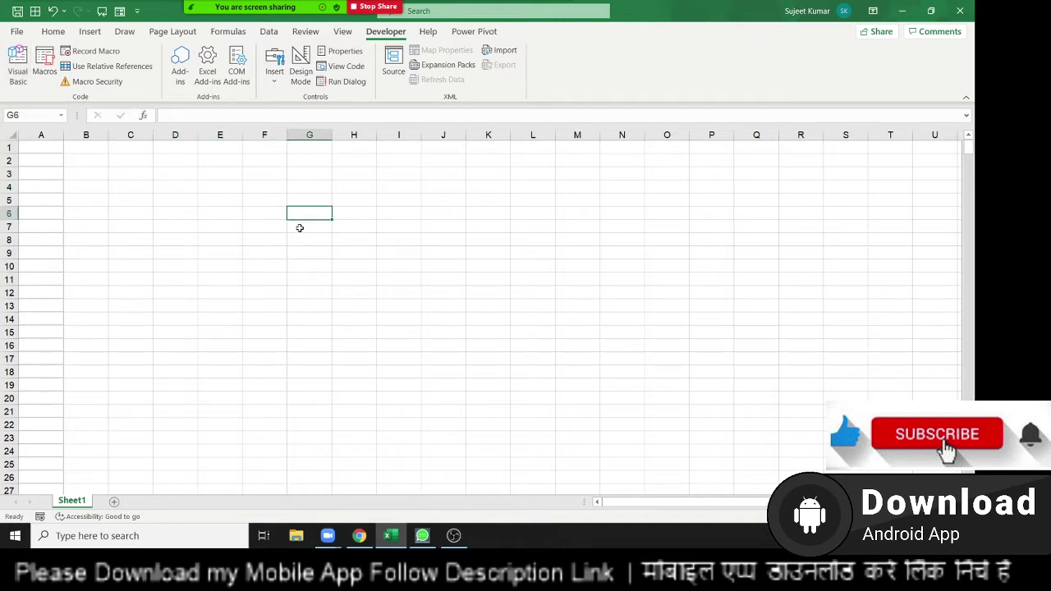
click(136, 253)
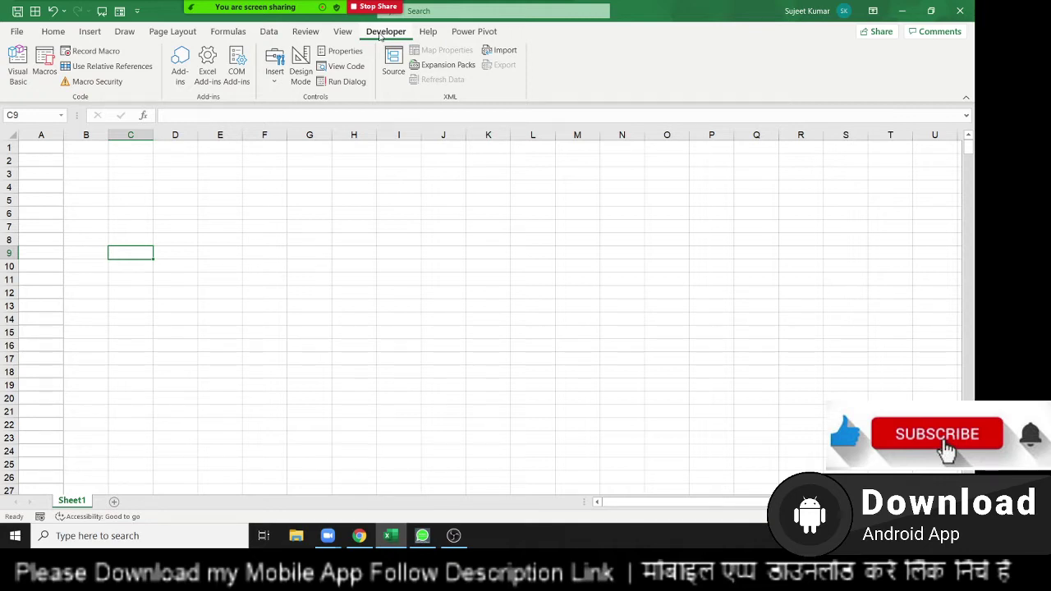
click(110, 176)
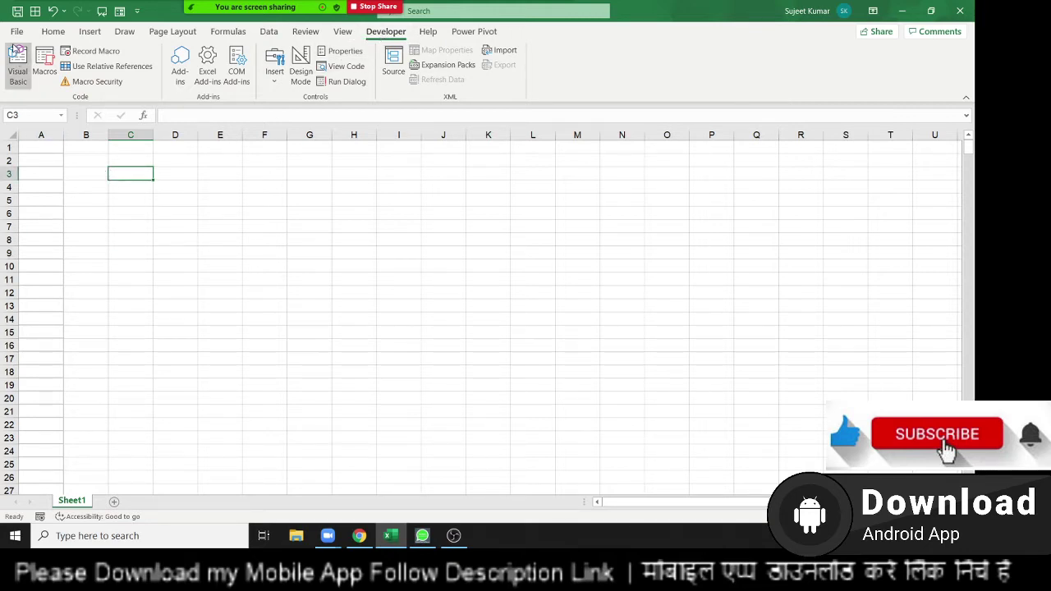
click(17, 31)
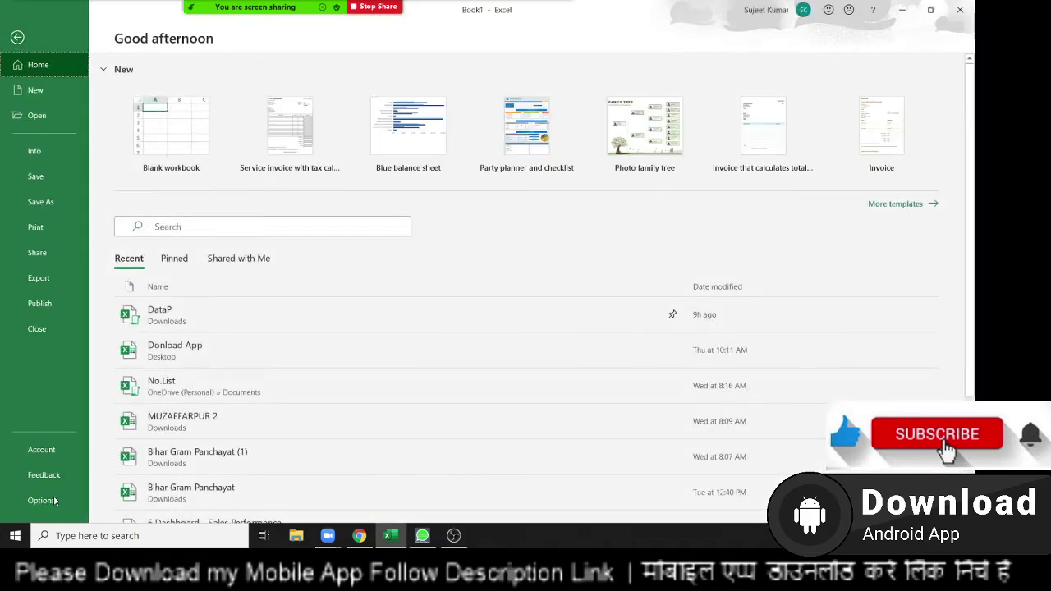
click(58, 500)
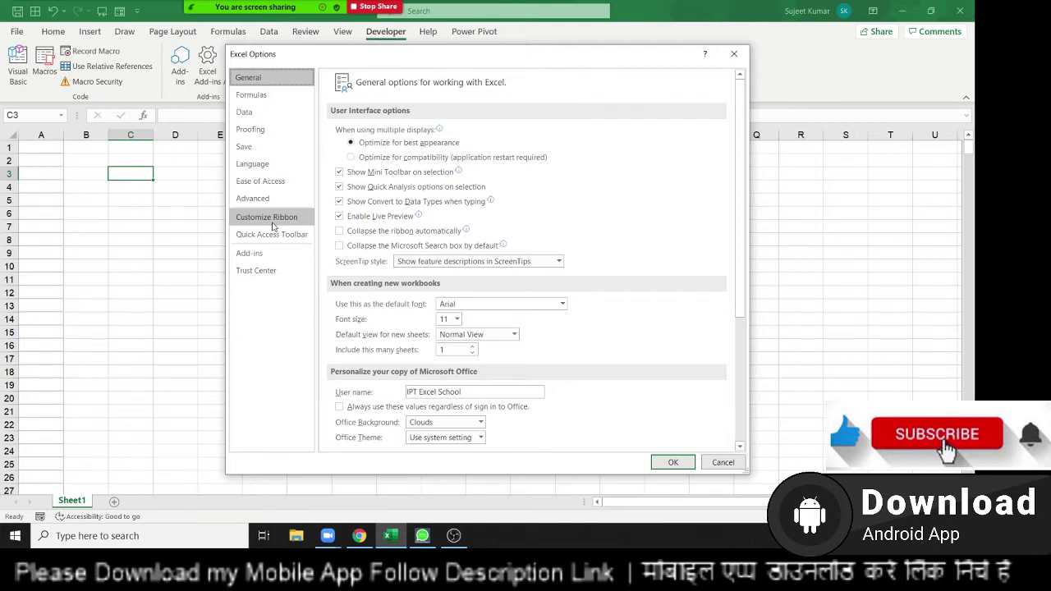
click(271, 219)
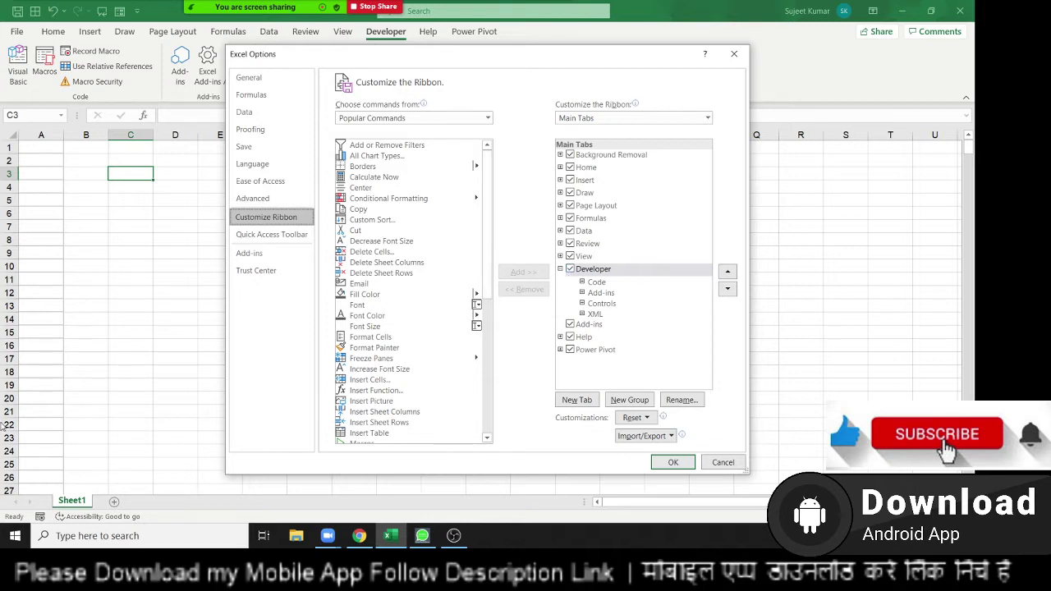
click(269, 78)
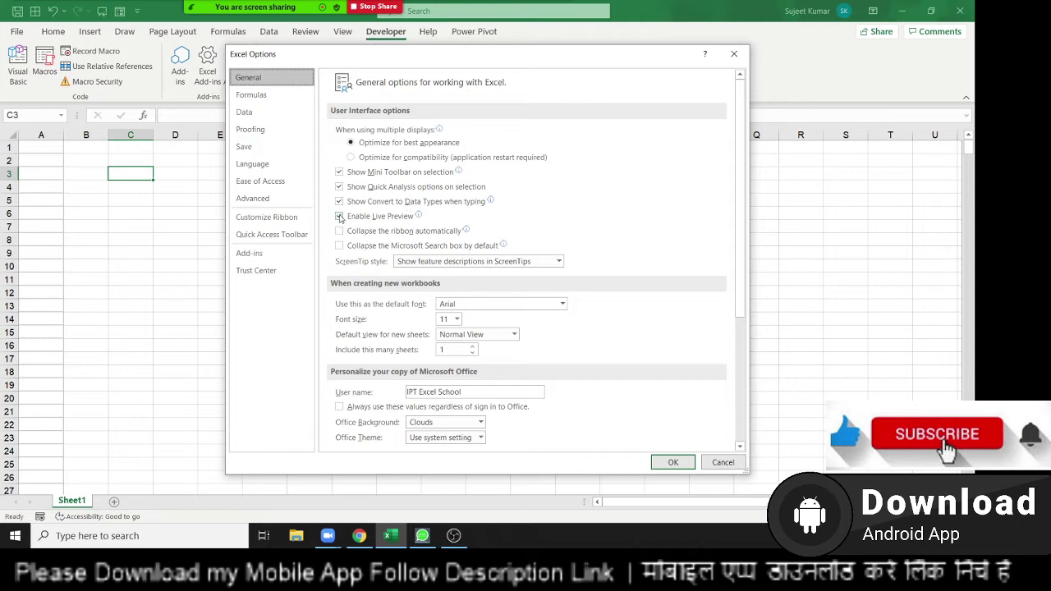
click(735, 54)
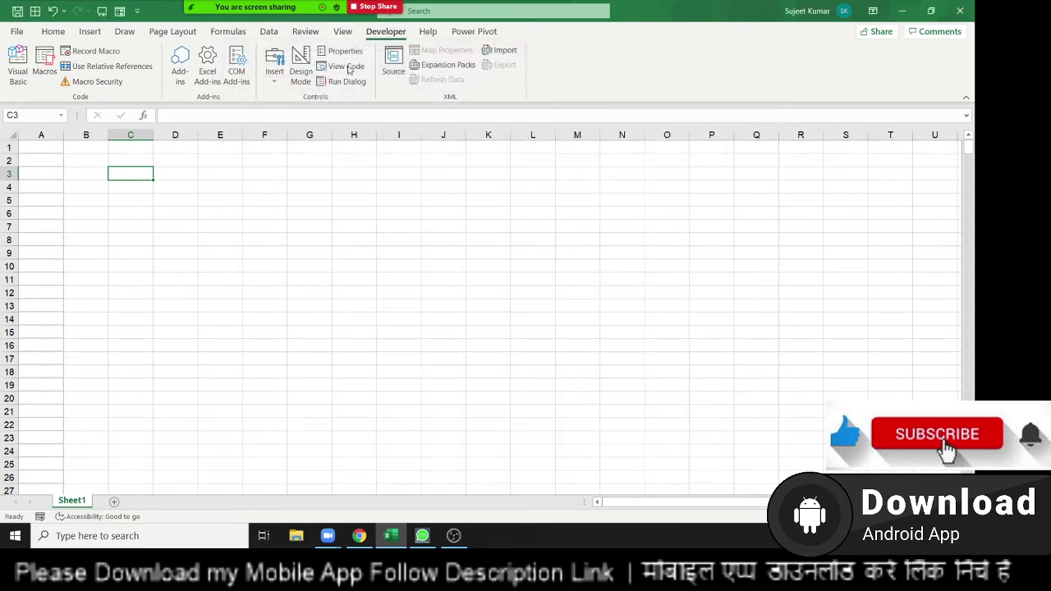
click(282, 206)
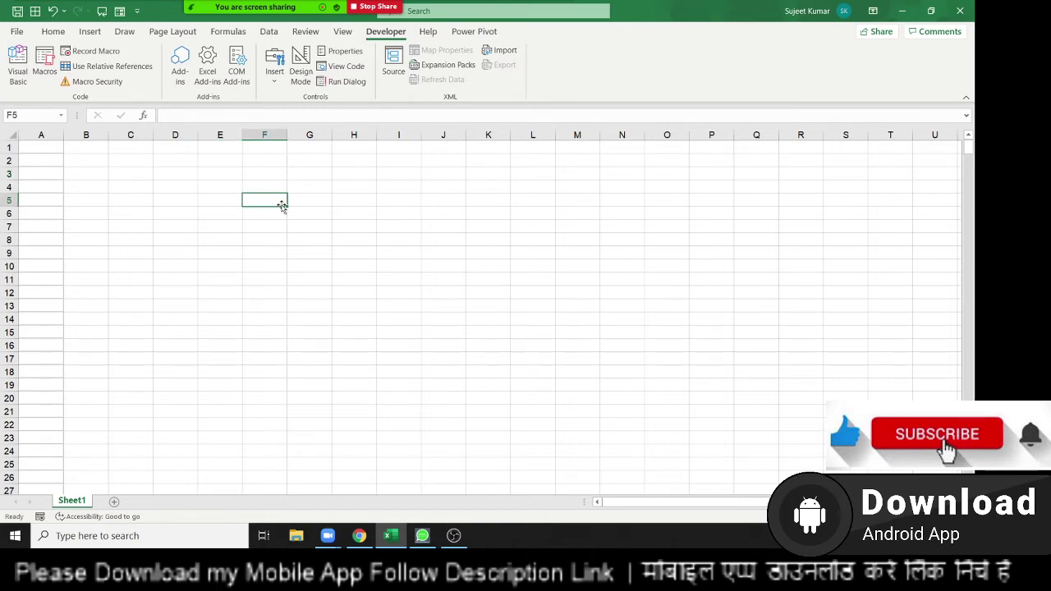
click(76, 158)
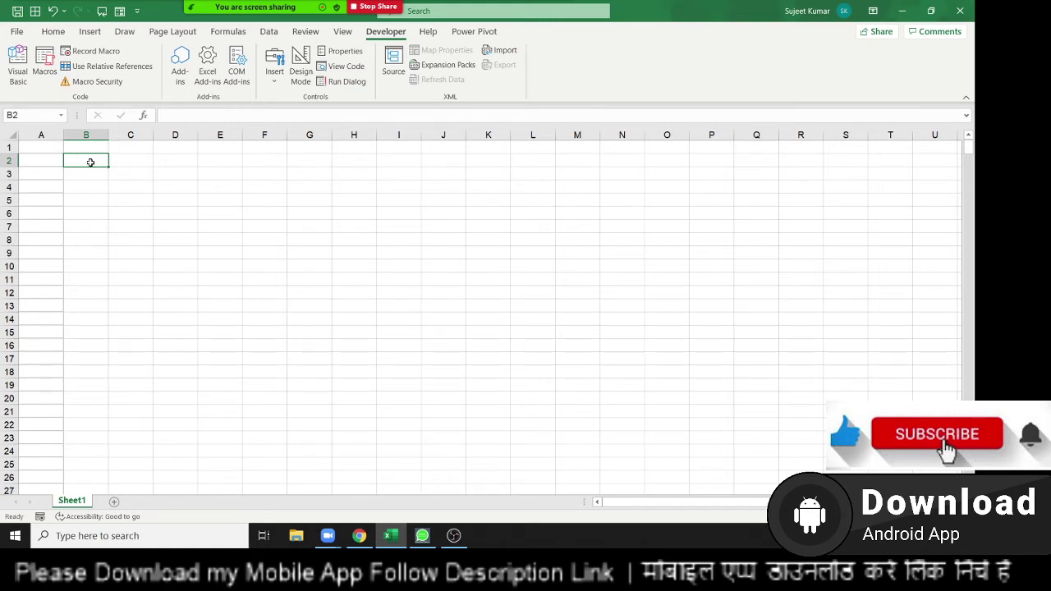
click(143, 162)
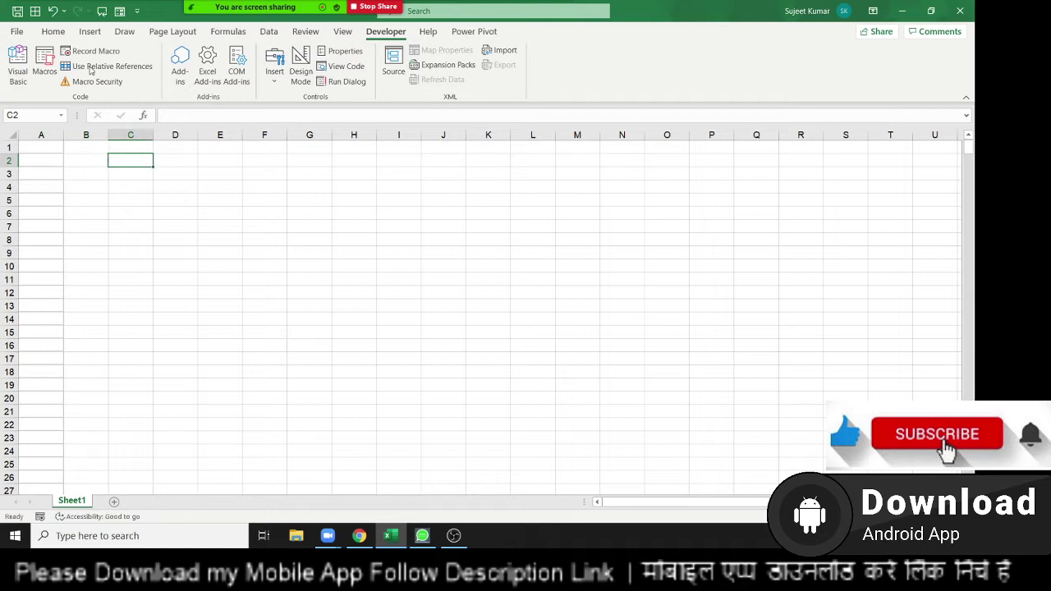
click(18, 10)
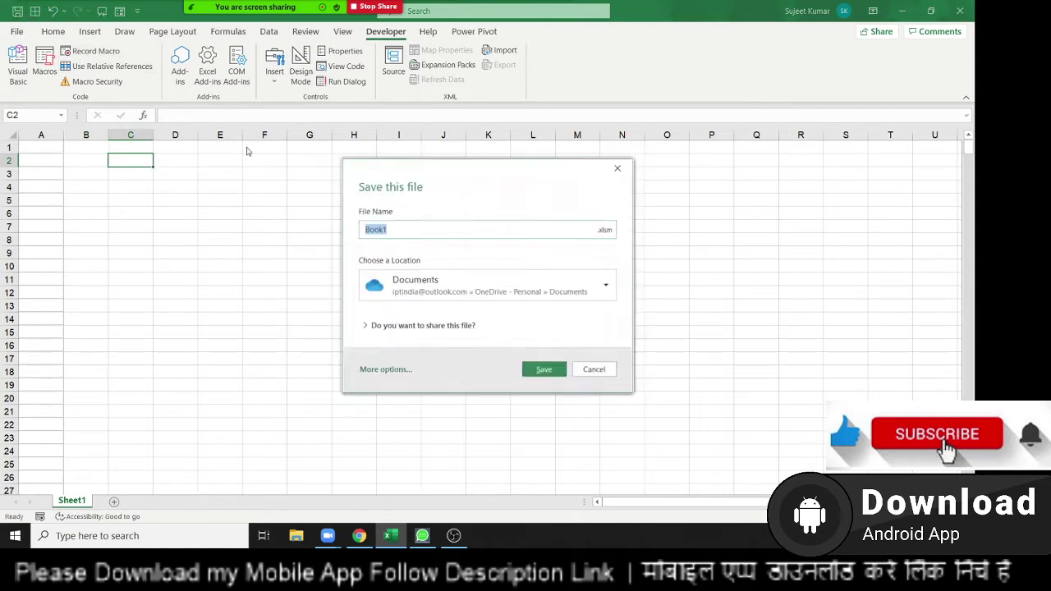
click(605, 237)
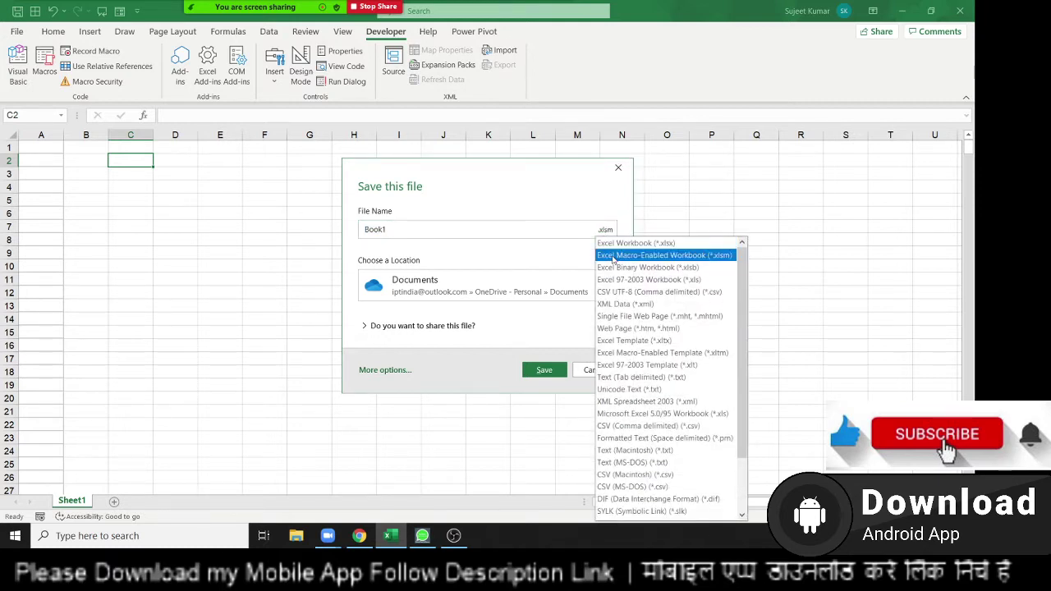
key(Up)
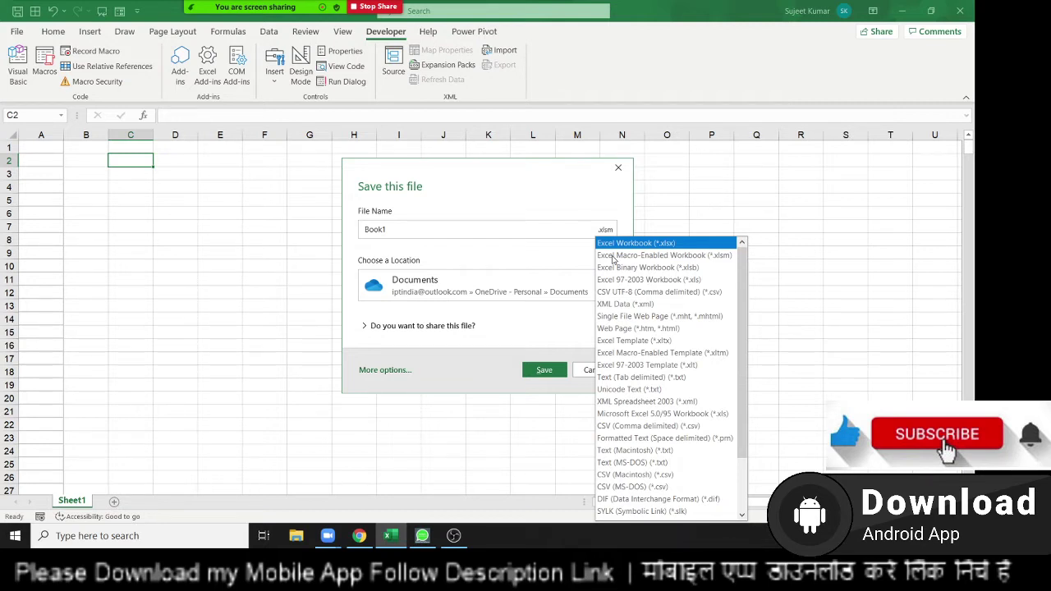
key(Down)
key(Down)
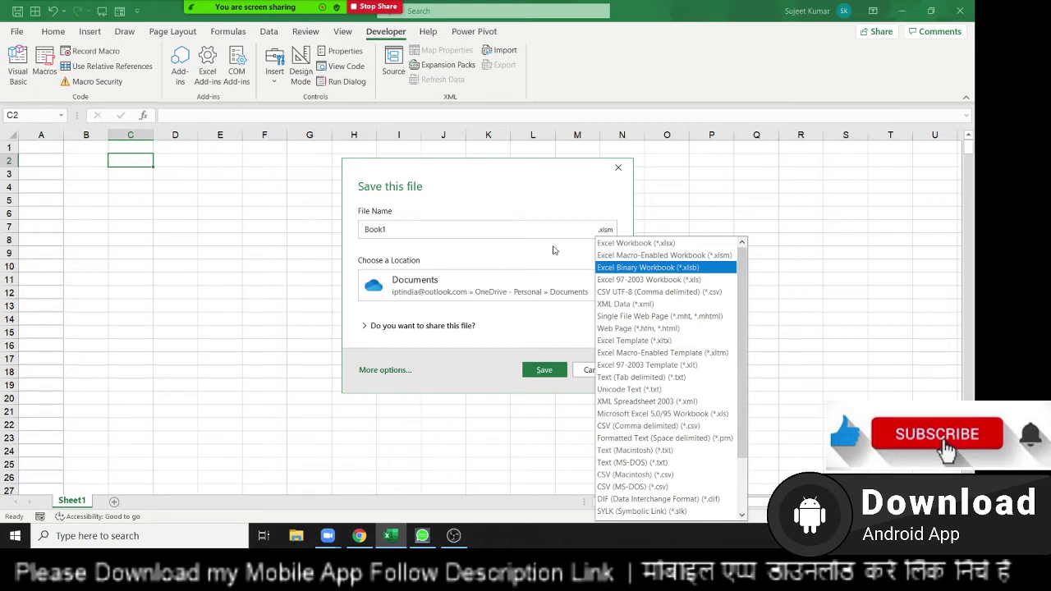
key(Up)
key(Up)
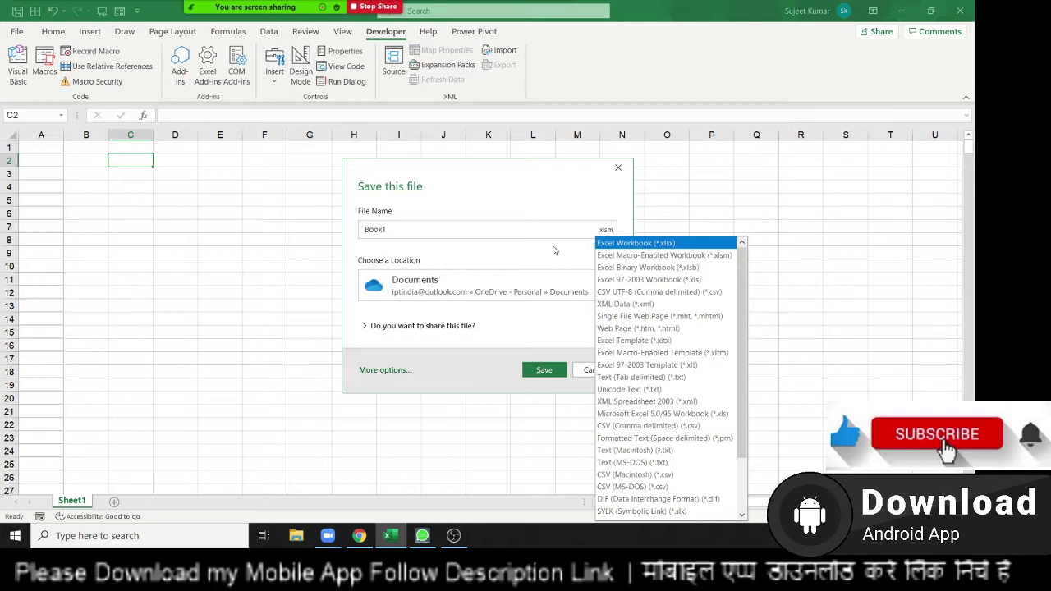
key(Down)
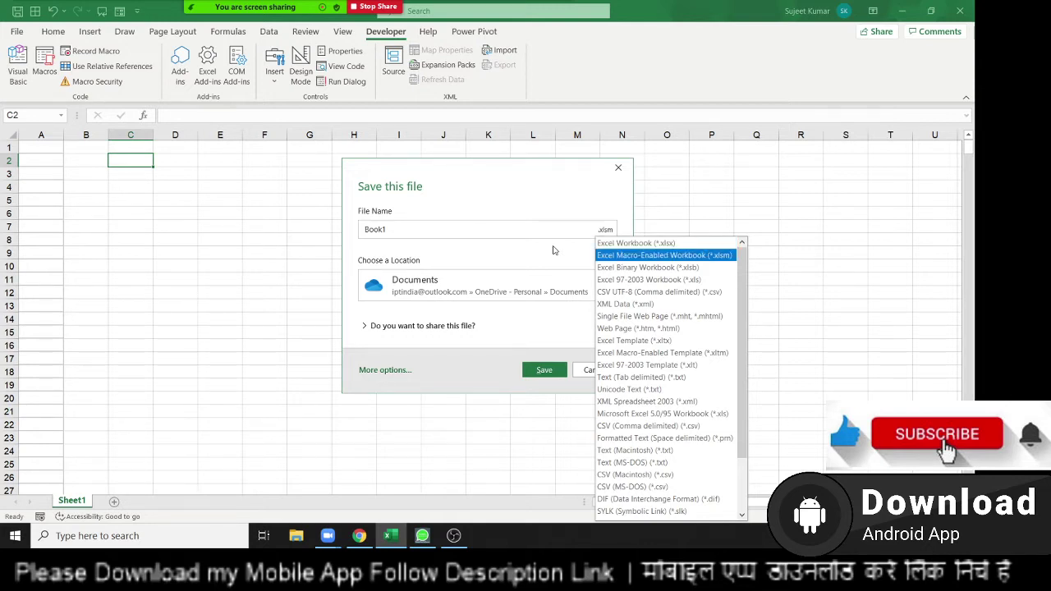
key(Return)
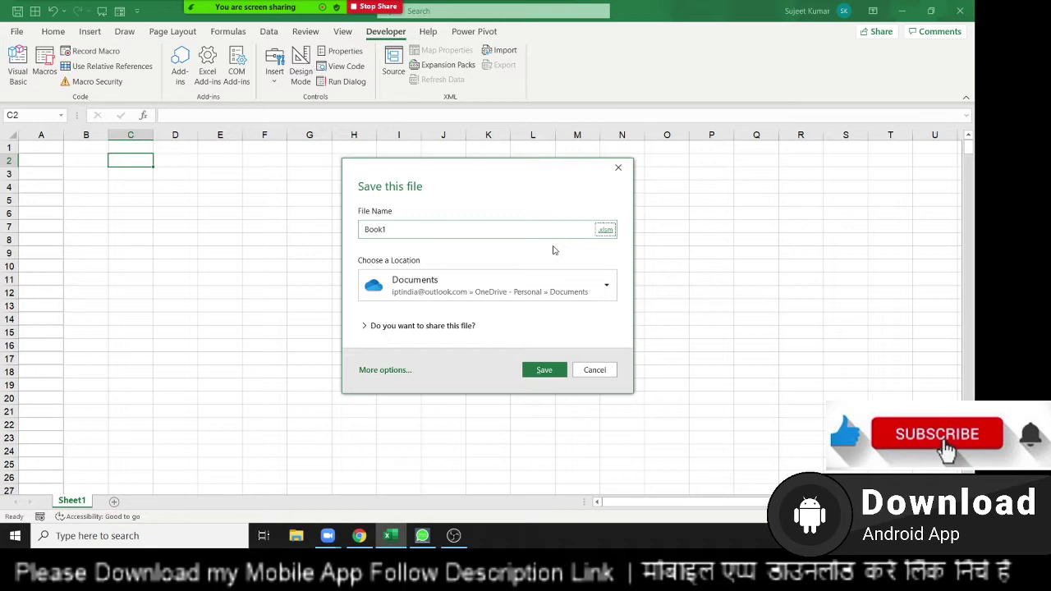
key(Return)
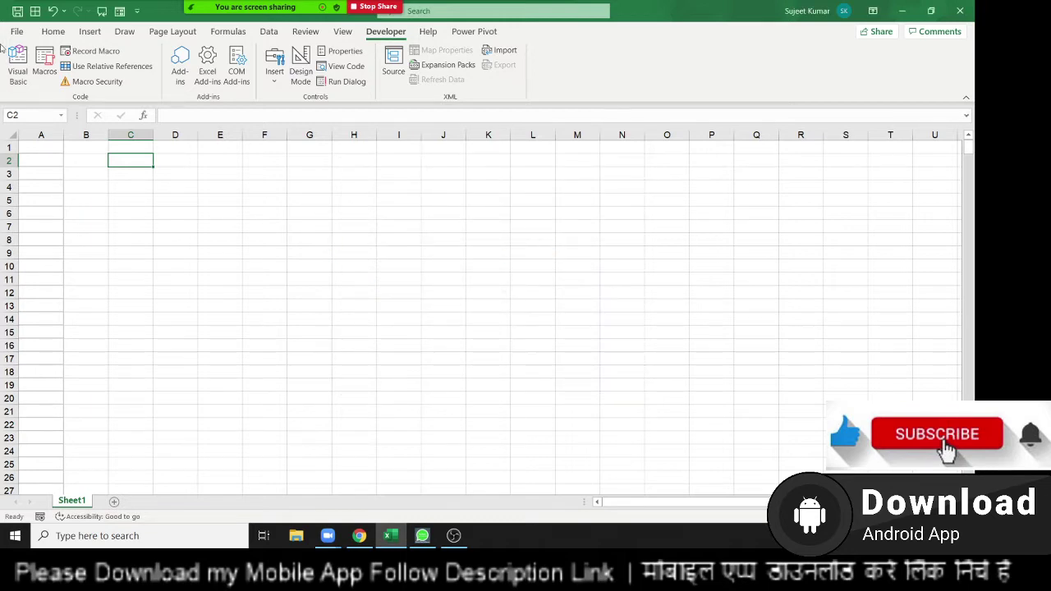
In Options > Save, set 'Save files in this format' to Excel Macro-Enabled Workbook.
click(16, 31)
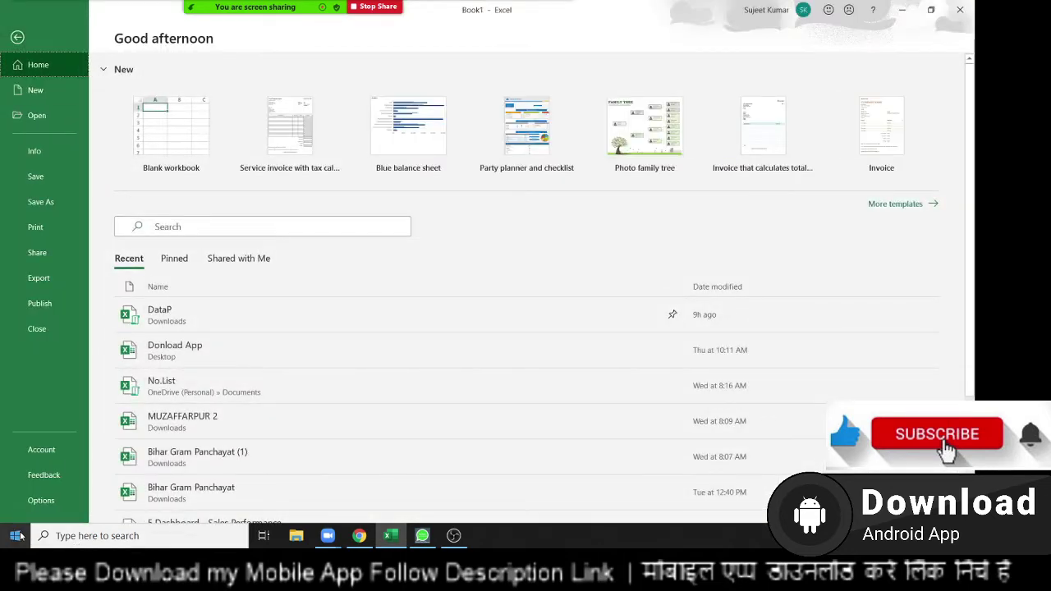
click(28, 503)
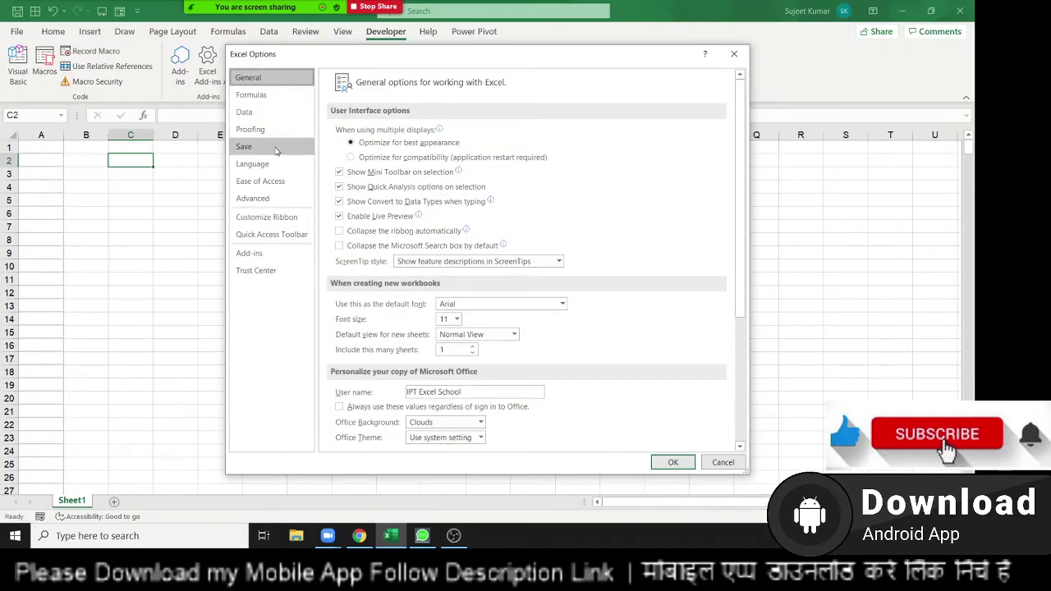
click(276, 150)
click(536, 145)
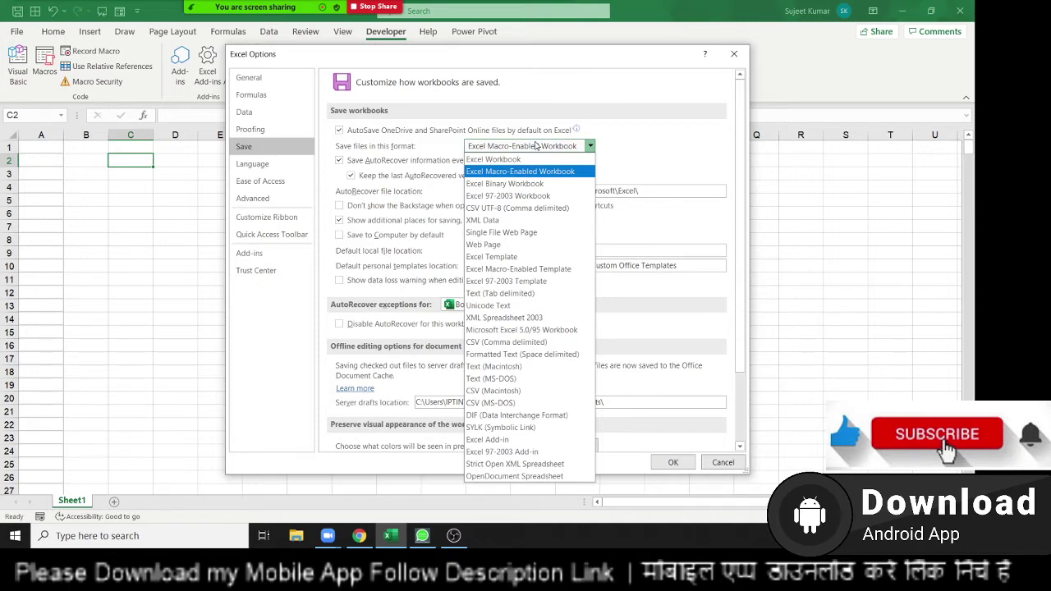
click(535, 146)
key(Return)
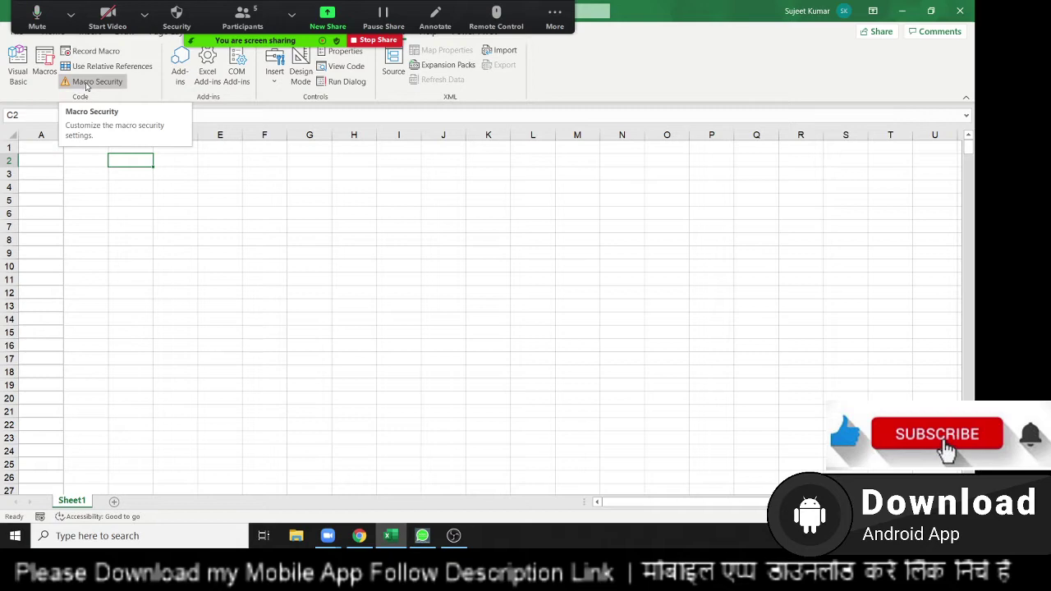
Choose 'Enable all macros' under the Trust Center's Macro Settings and confirm.
click(86, 85)
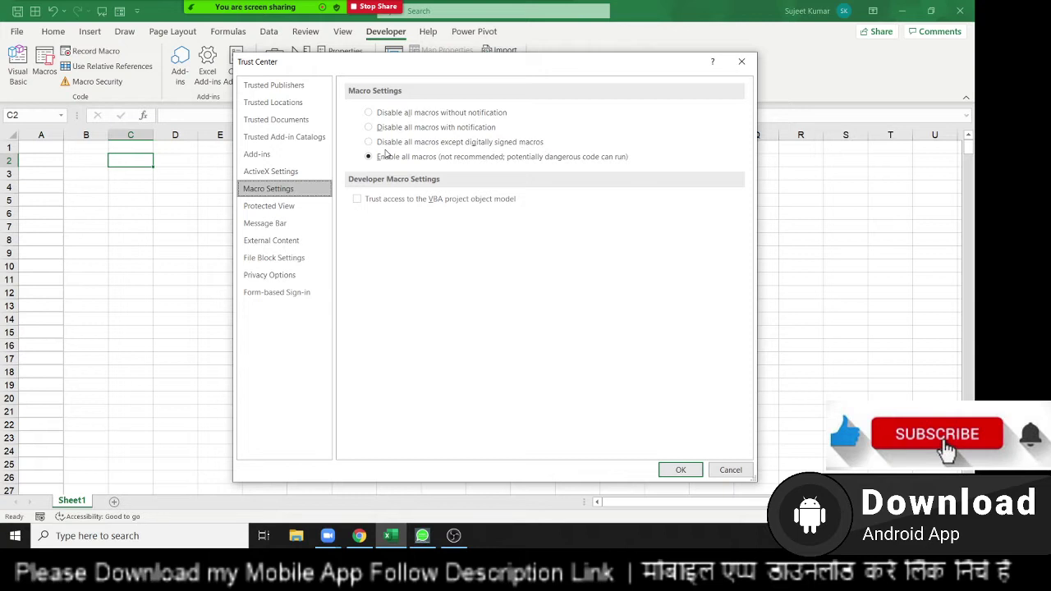
key(Return)
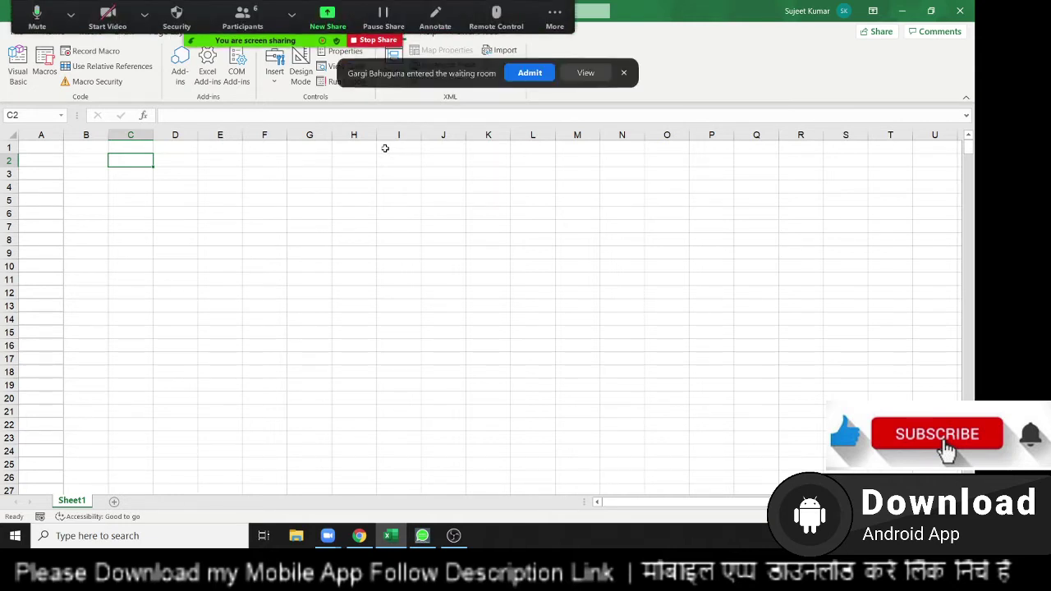
click(536, 74)
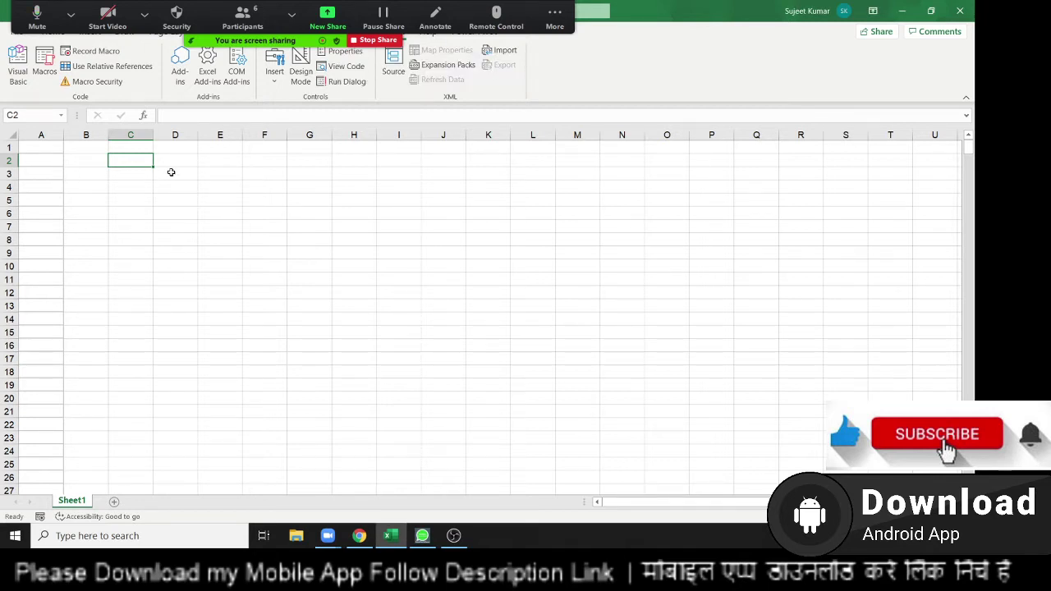
Delete all of the SPL function code from Module1 in the maximized VBA editor, then return to Excel.
click(17, 75)
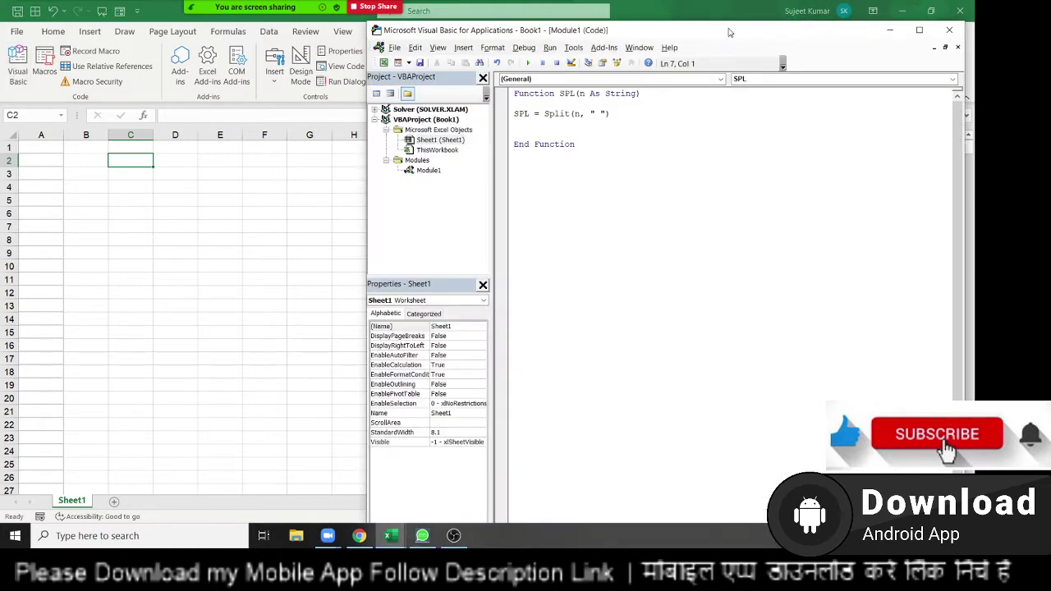
drag(729, 31, 585, 26)
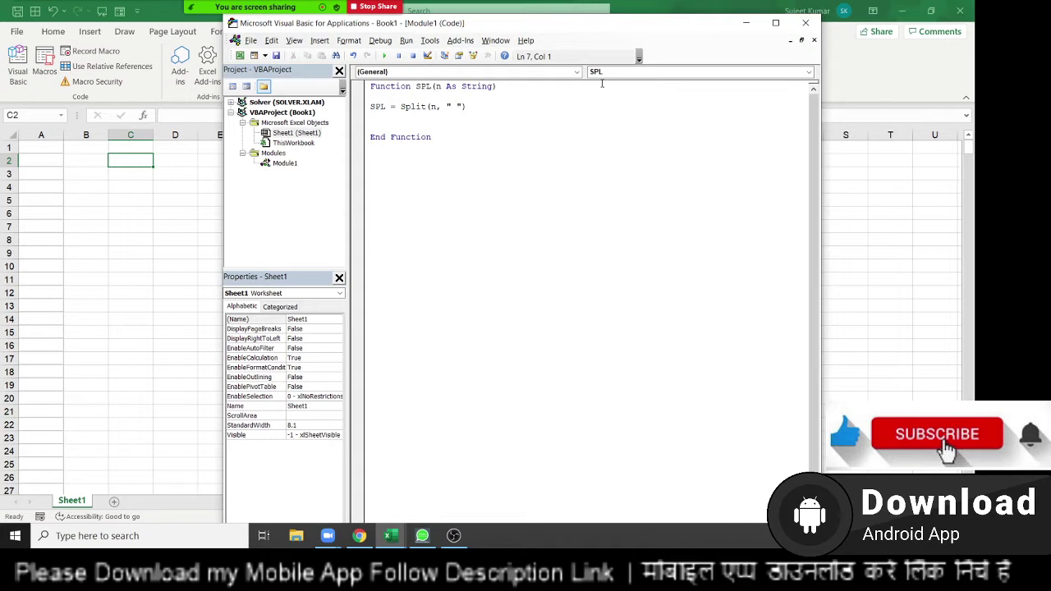
click(775, 23)
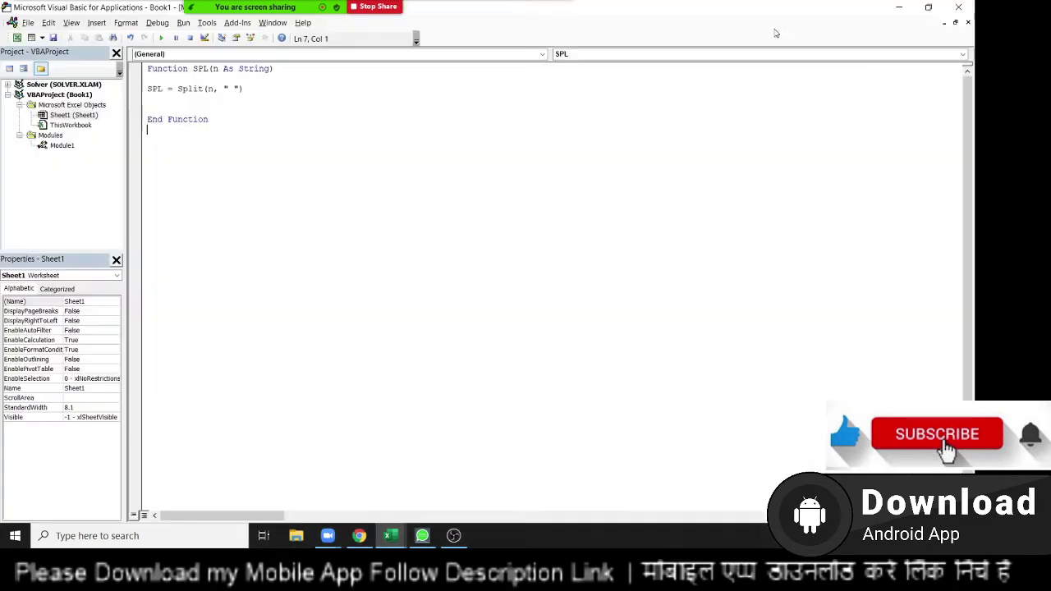
click(662, 122)
key(ctrl+a)
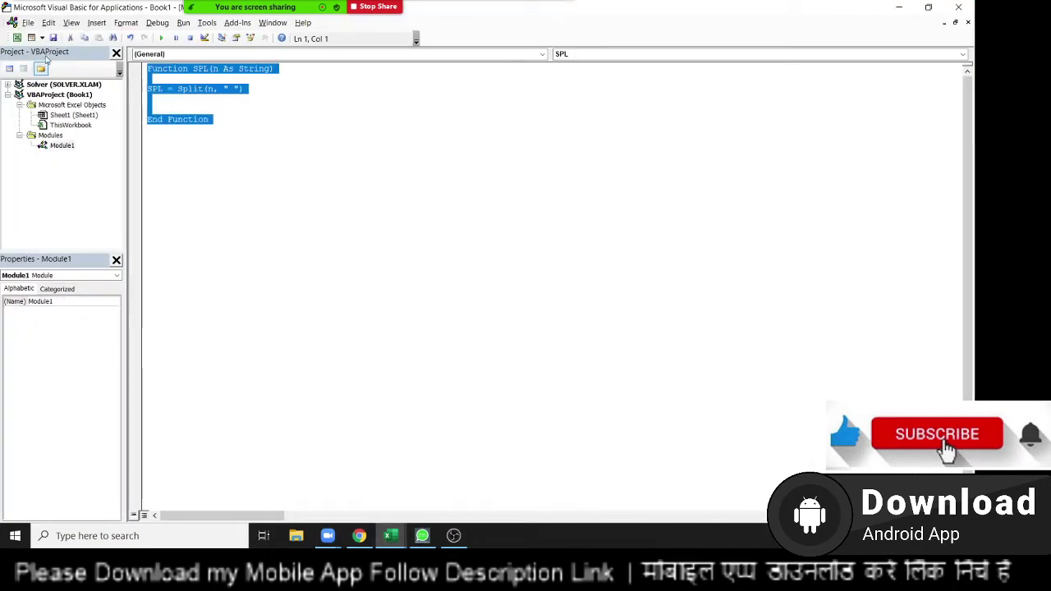
key(Delete)
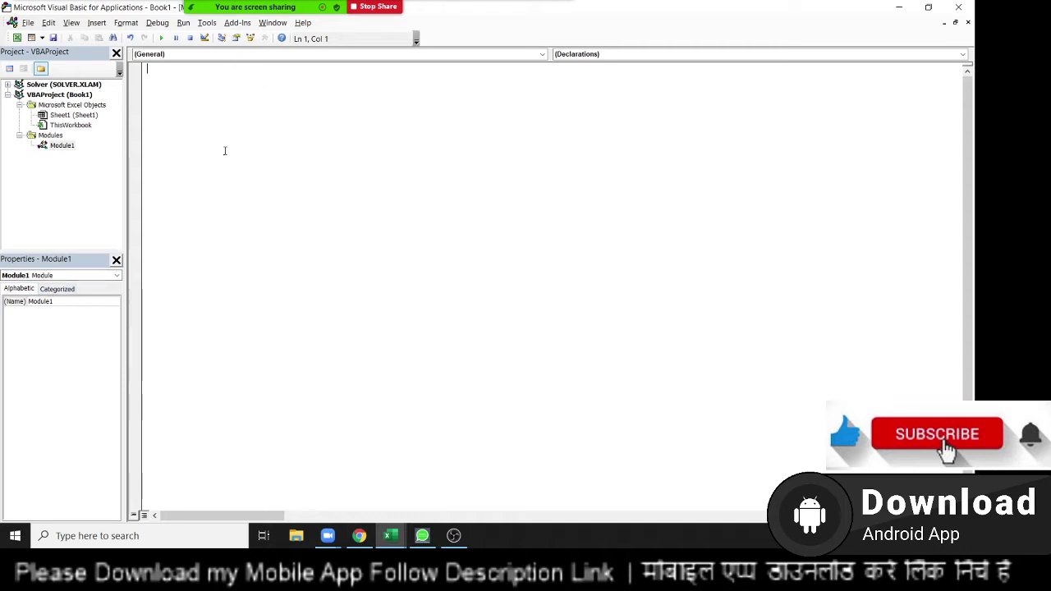
key(alt+F11)
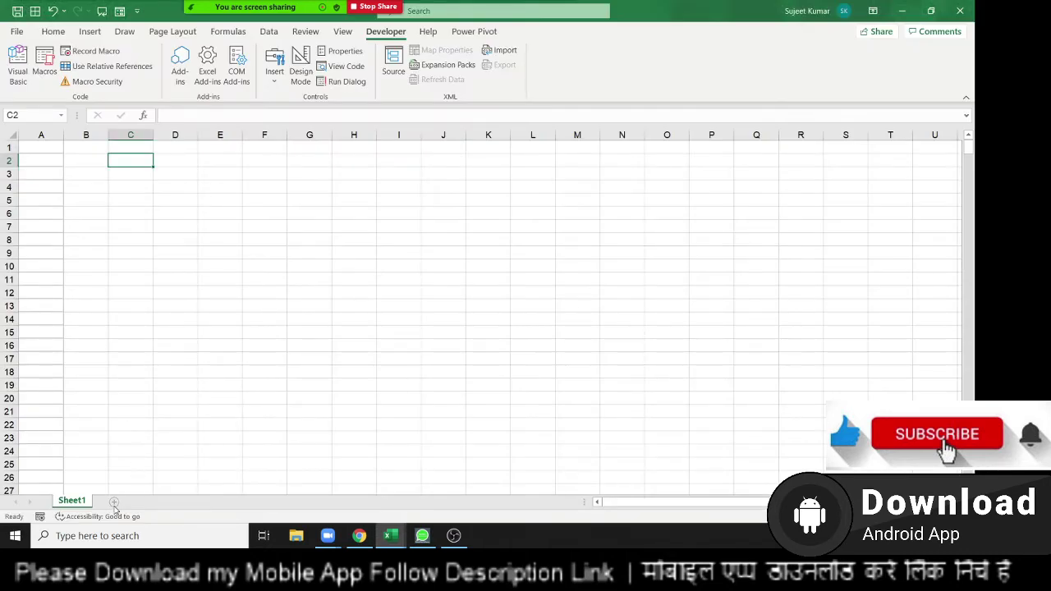
Add worksheets Sheet2, Sheet3 and Sheet4, then switch back to the VBA editor.
click(115, 502)
click(154, 502)
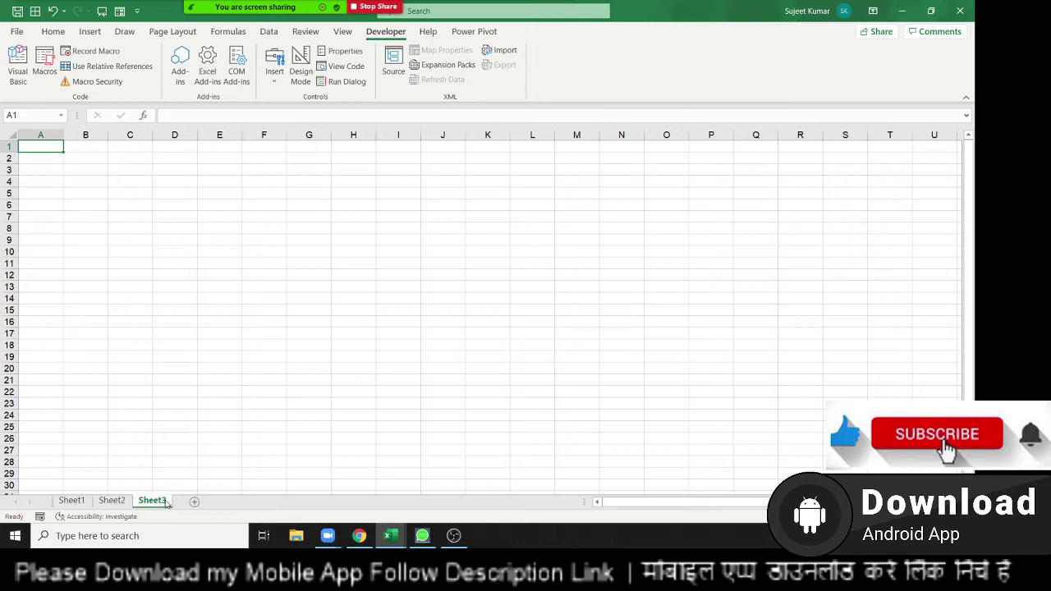
click(194, 501)
key(alt+Tab)
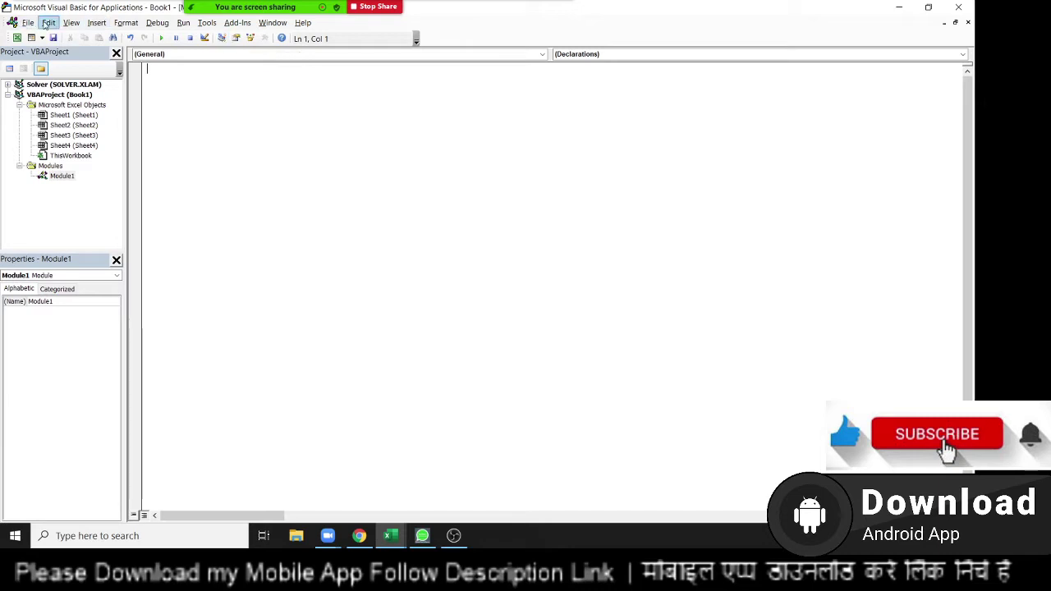
Look through the View menu and the Sheet2 and Sheet4 entries and properties.
click(71, 23)
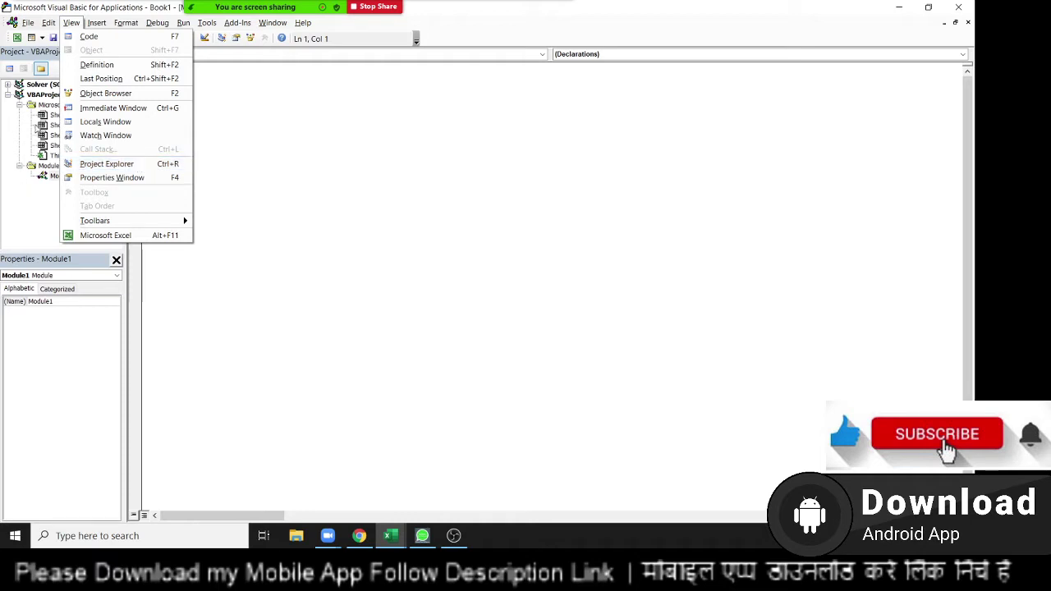
click(37, 125)
click(86, 127)
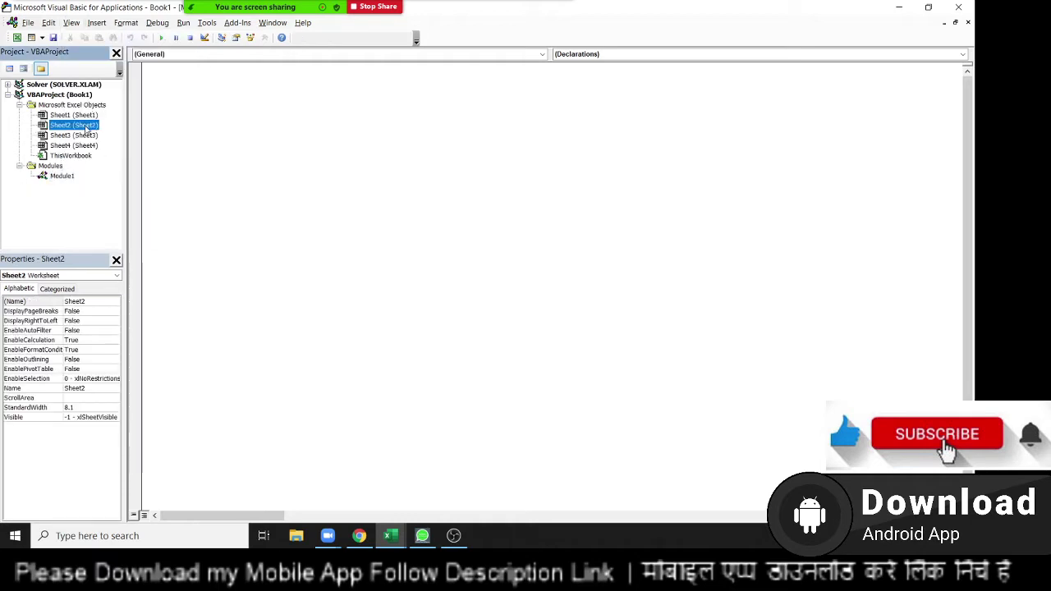
click(87, 146)
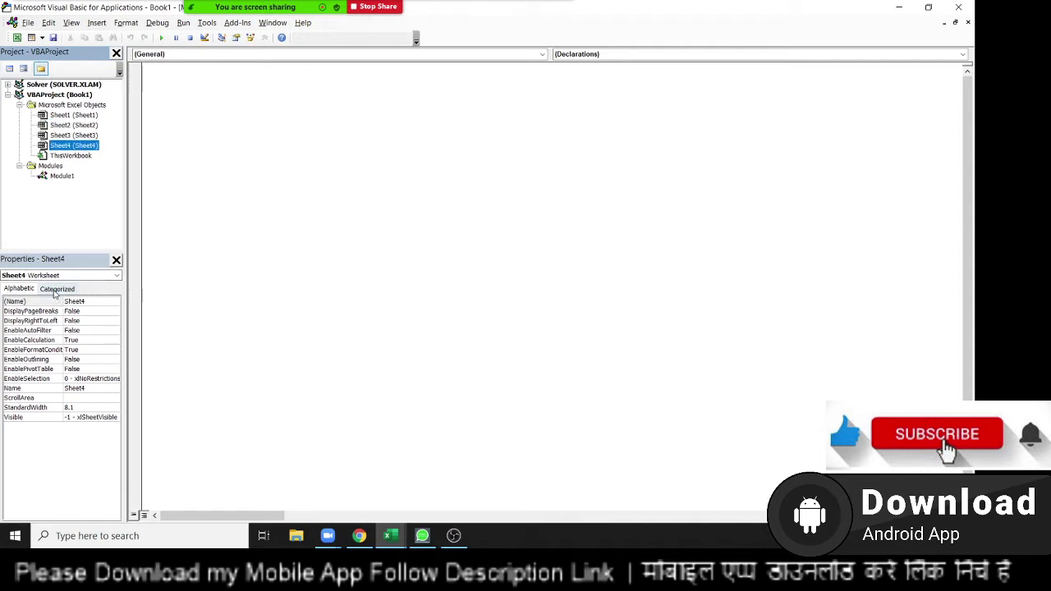
click(31, 261)
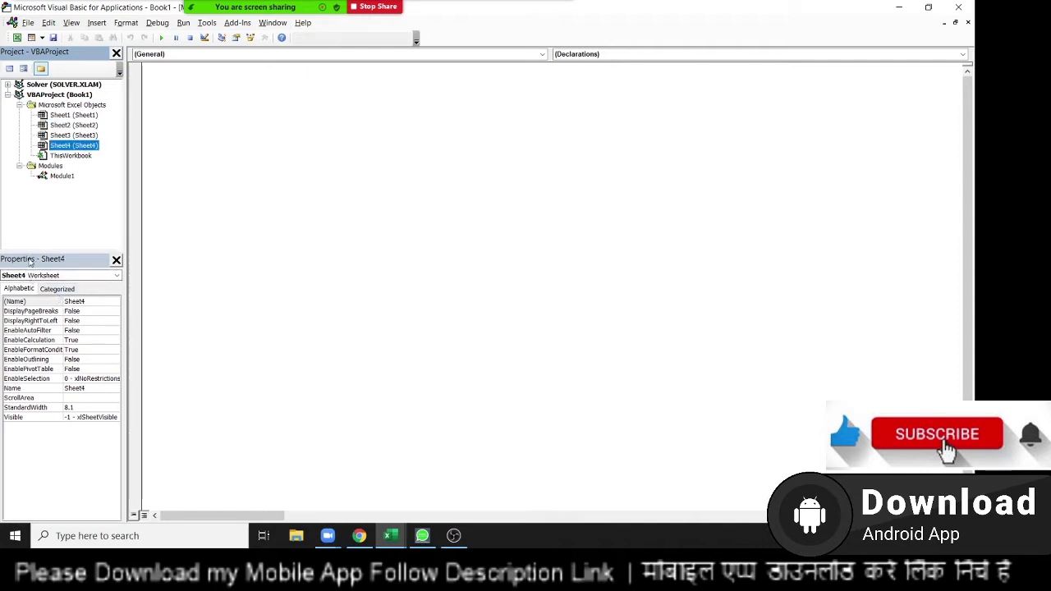
click(195, 71)
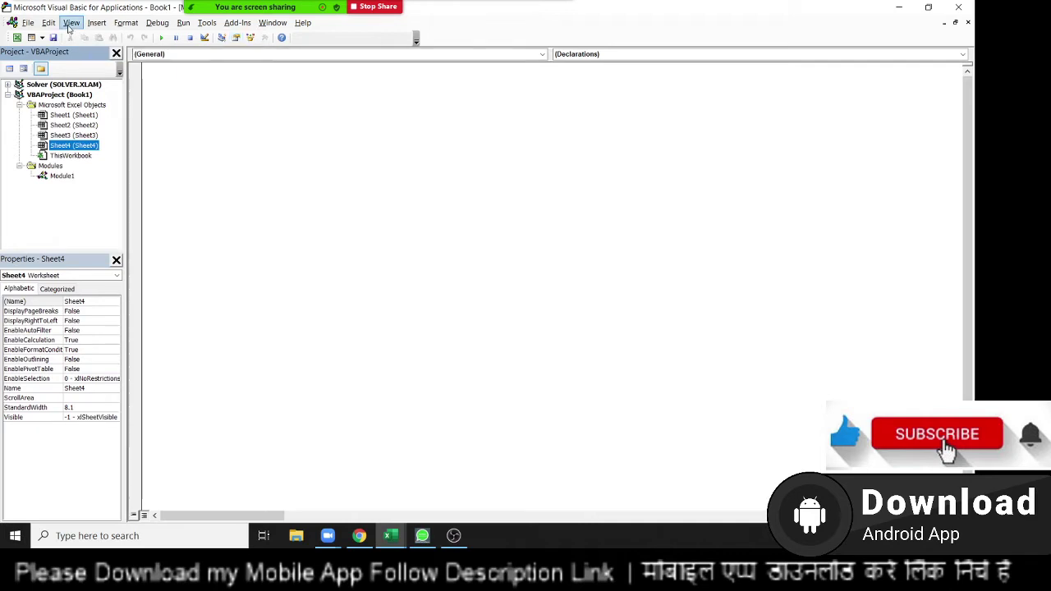
click(71, 23)
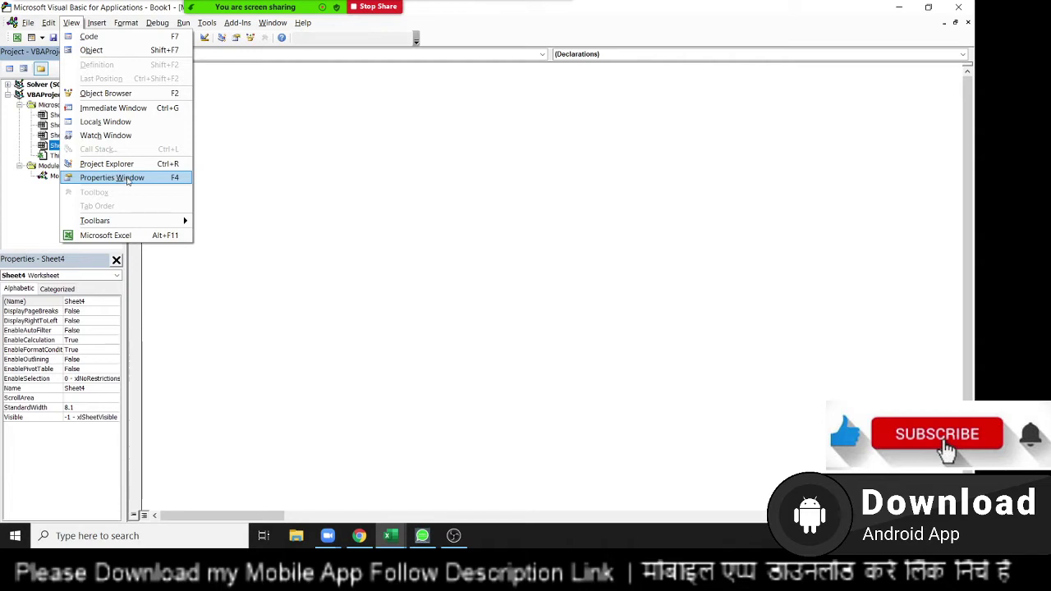
click(345, 225)
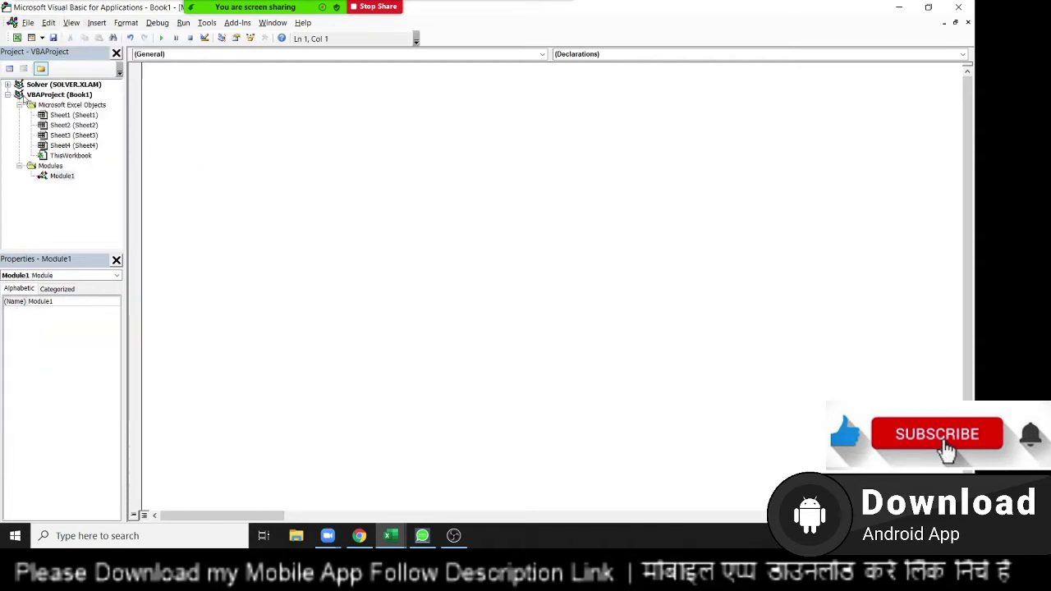
click(62, 117)
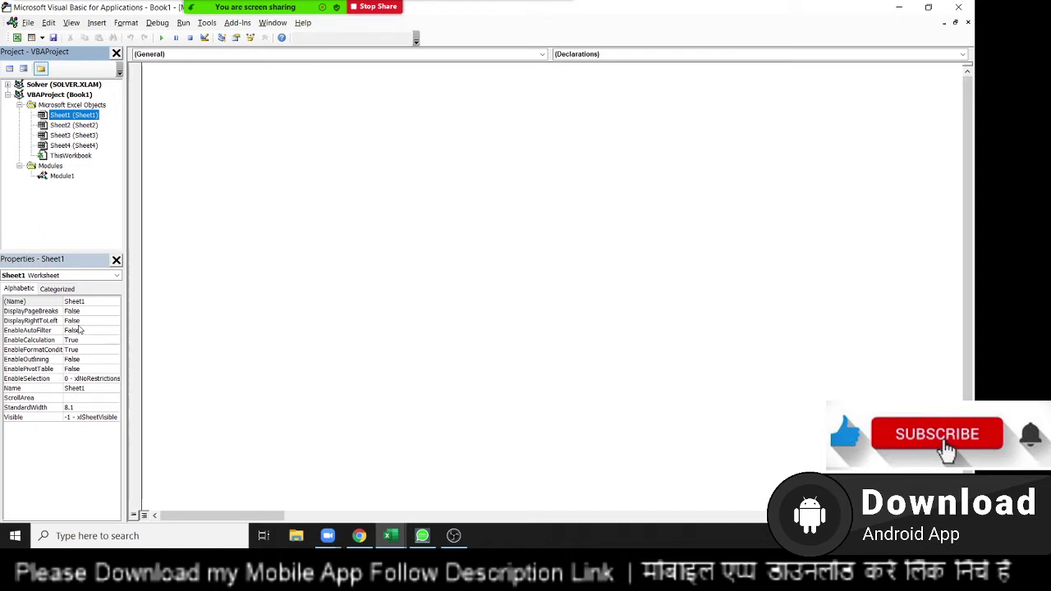
Collapse and expand VBAProject, select each sheet and ThisWorkbook, then open Sheet1's code window.
click(56, 146)
click(55, 135)
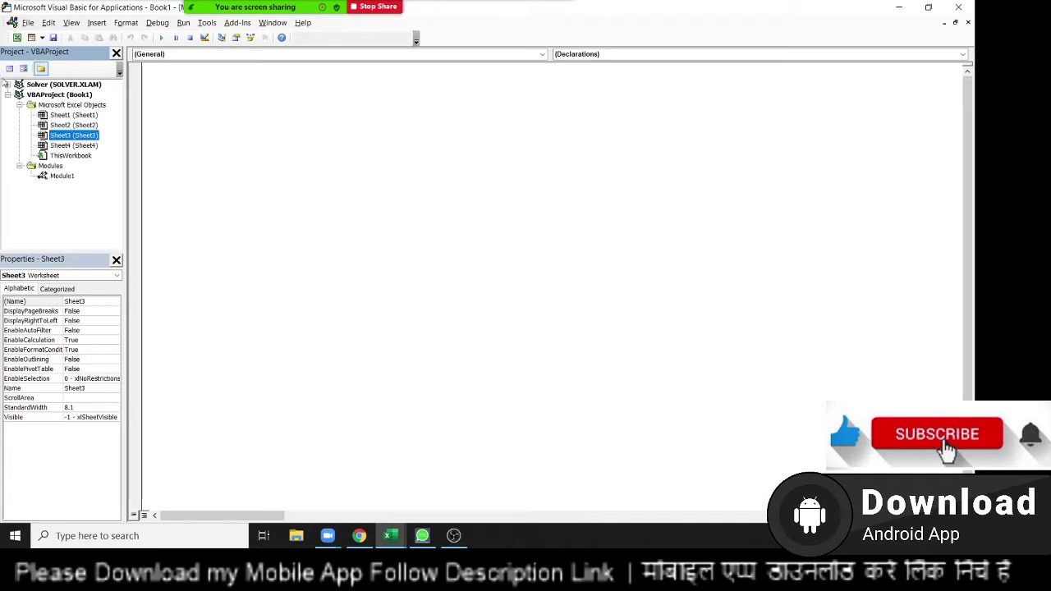
click(7, 95)
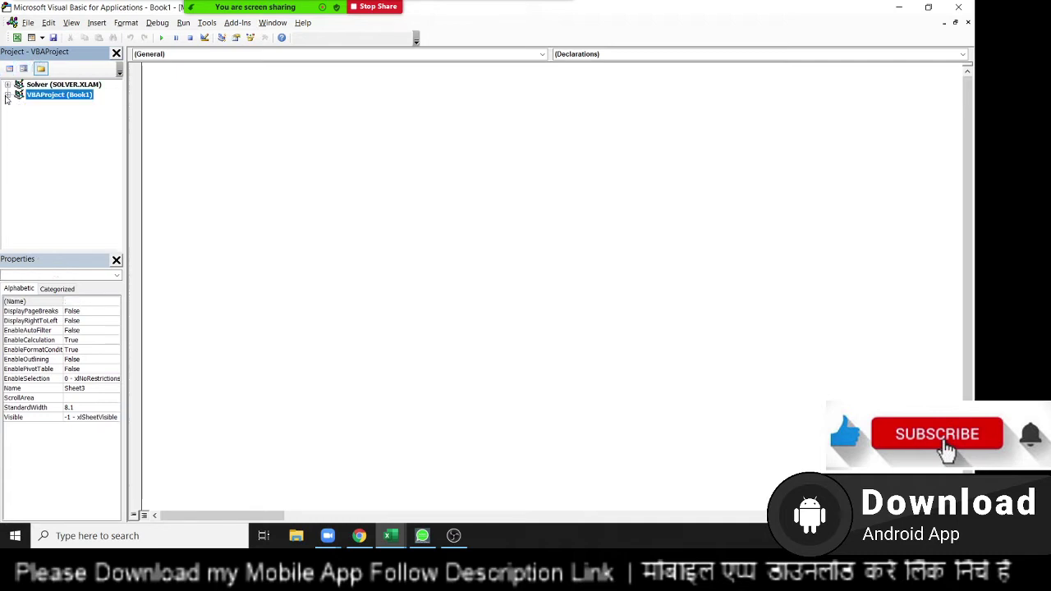
click(8, 95)
click(7, 96)
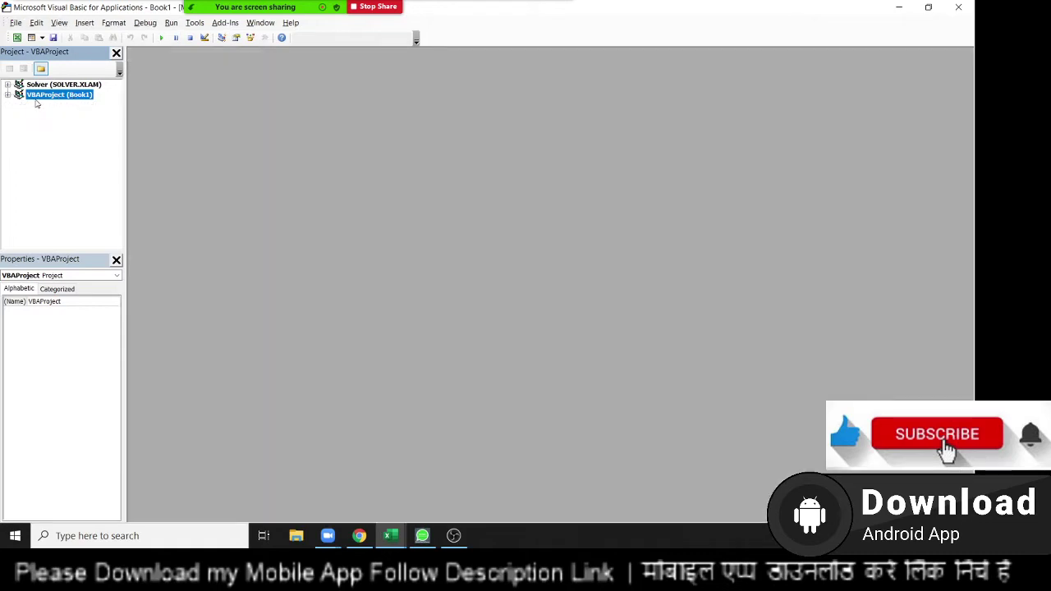
click(7, 95)
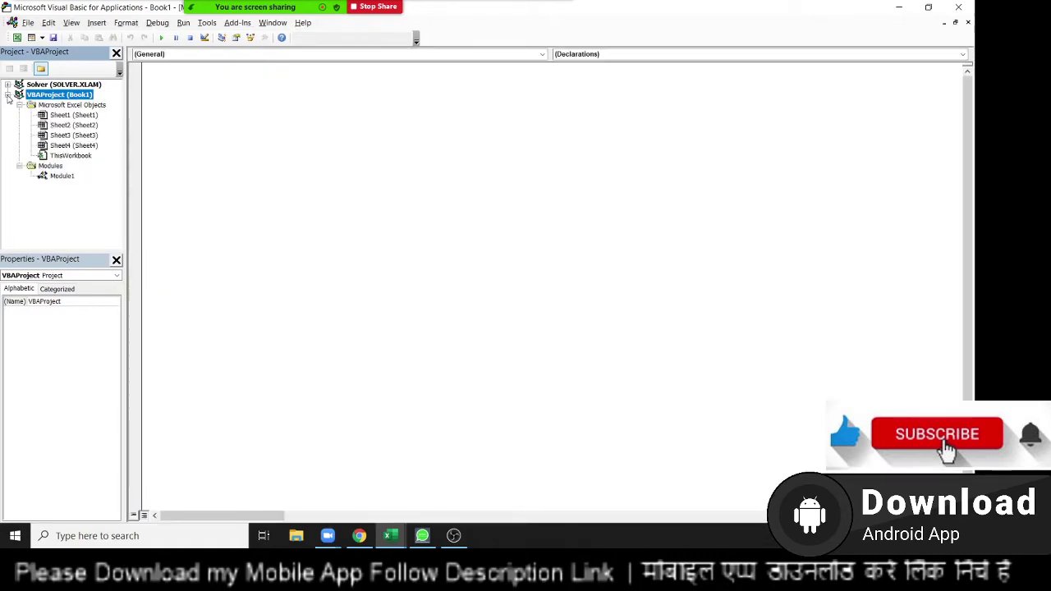
click(83, 117)
click(82, 135)
click(80, 155)
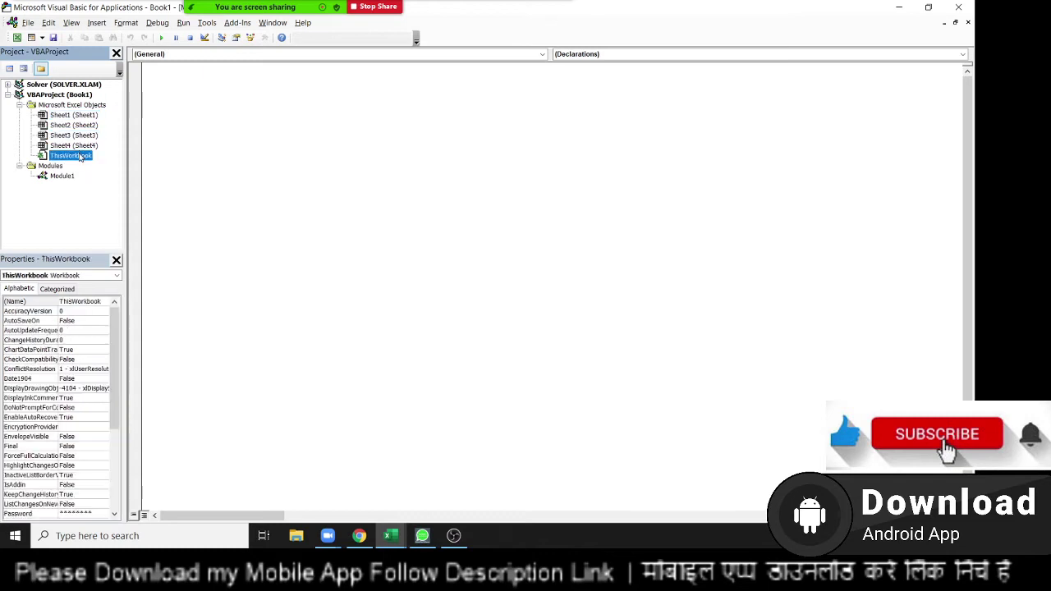
click(61, 126)
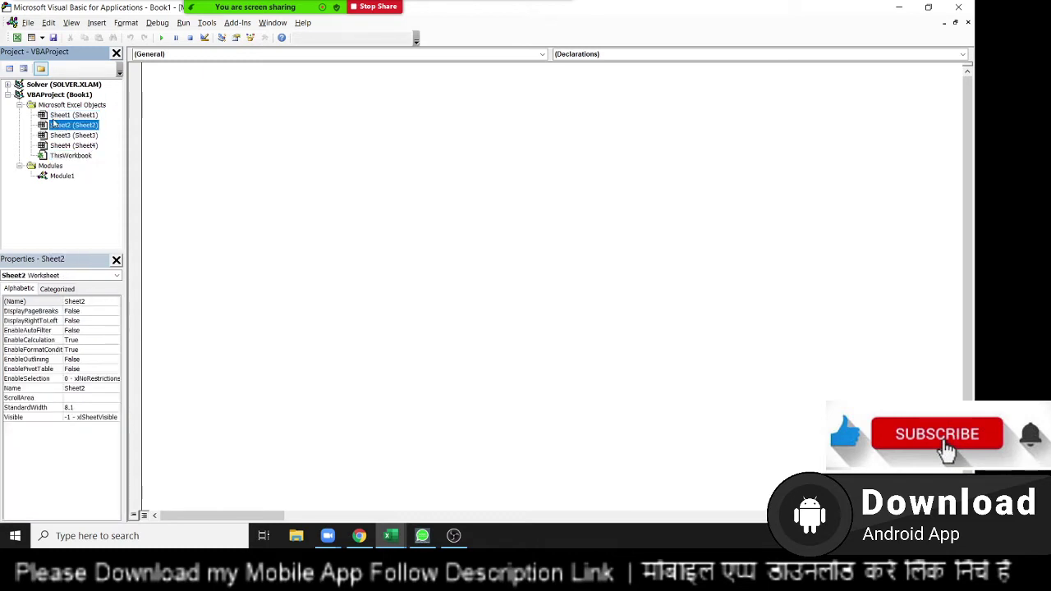
click(55, 117)
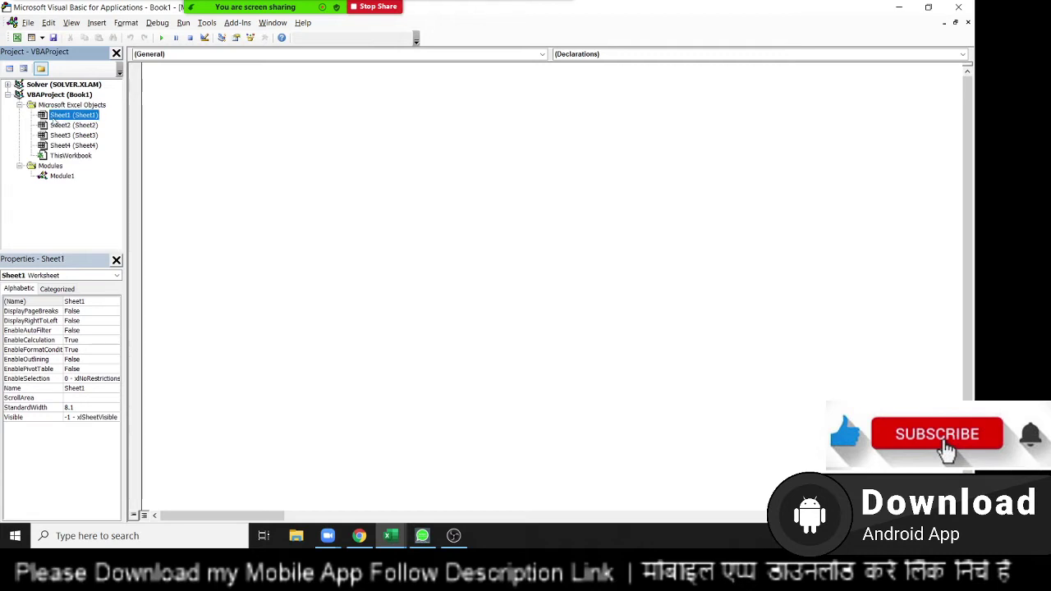
double_click(61, 115)
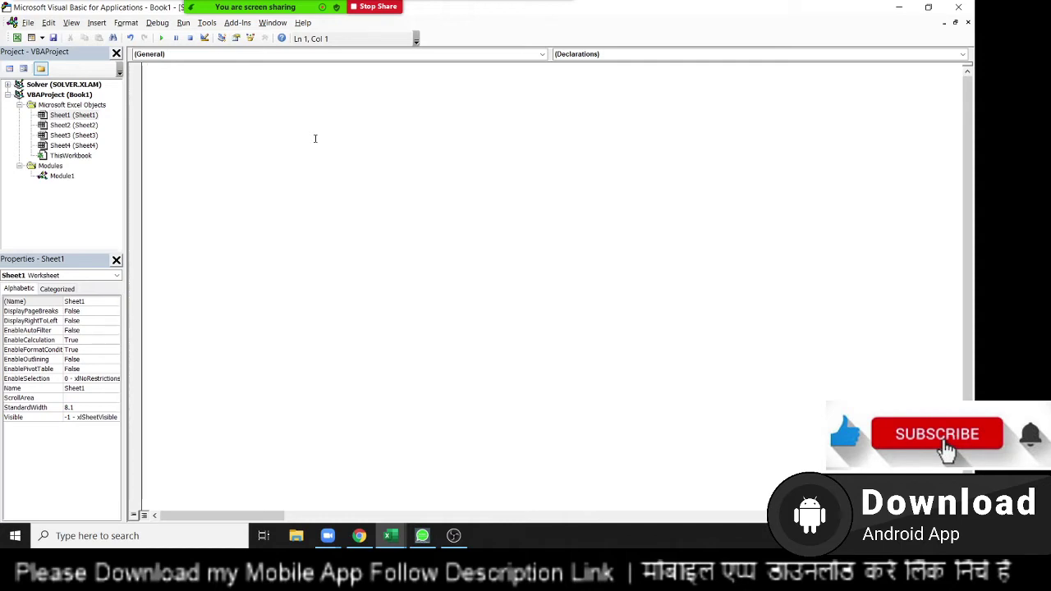
Remove the stray 'S' from Sheet1's code, glance at Excel, then open Module1's code.
text(S)
key(BackSpace)
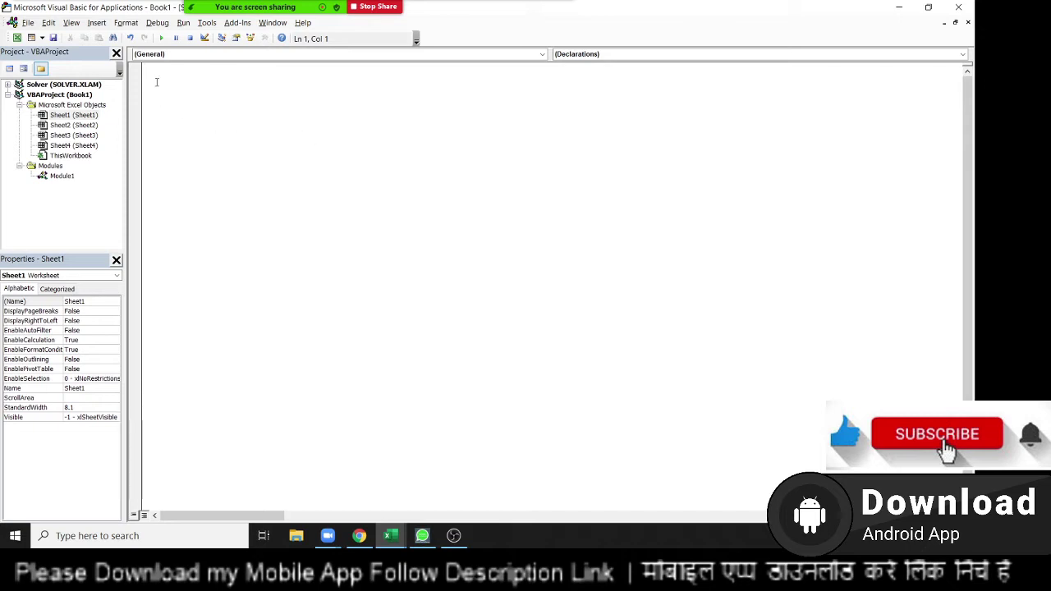
key(alt+F11)
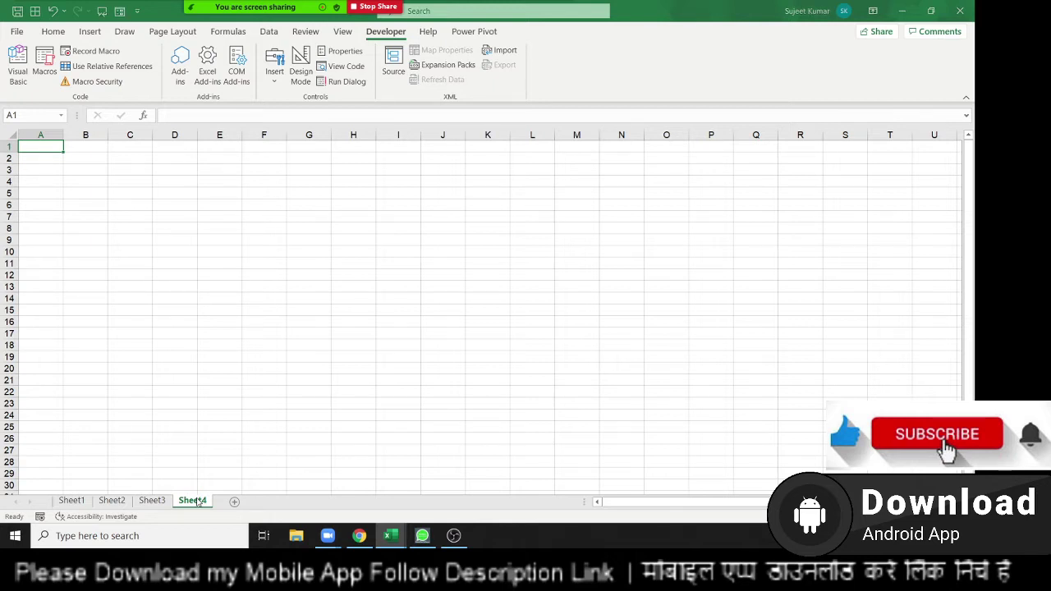
key(alt+F11)
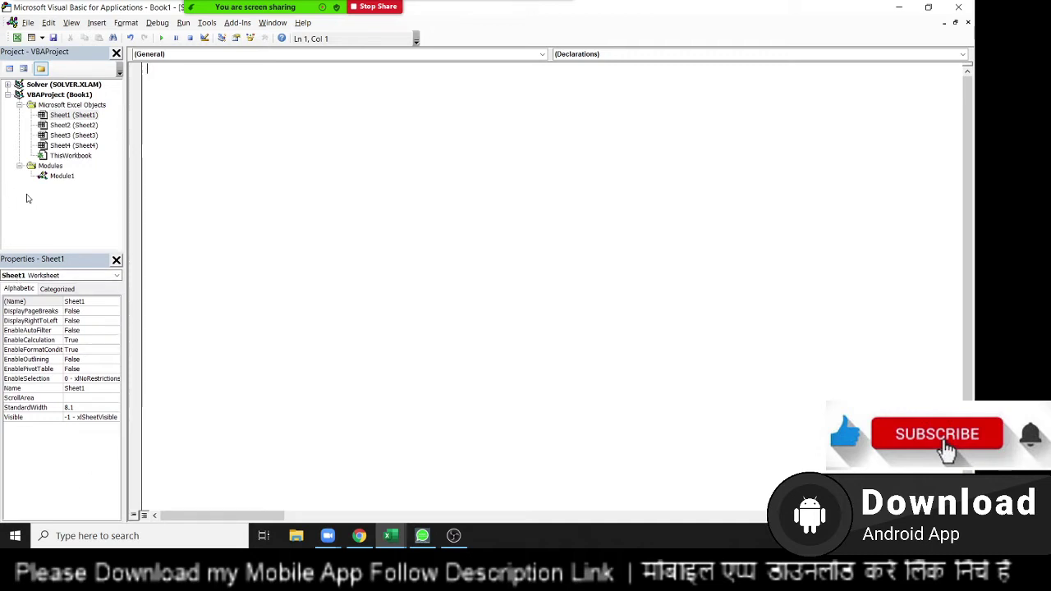
double_click(49, 176)
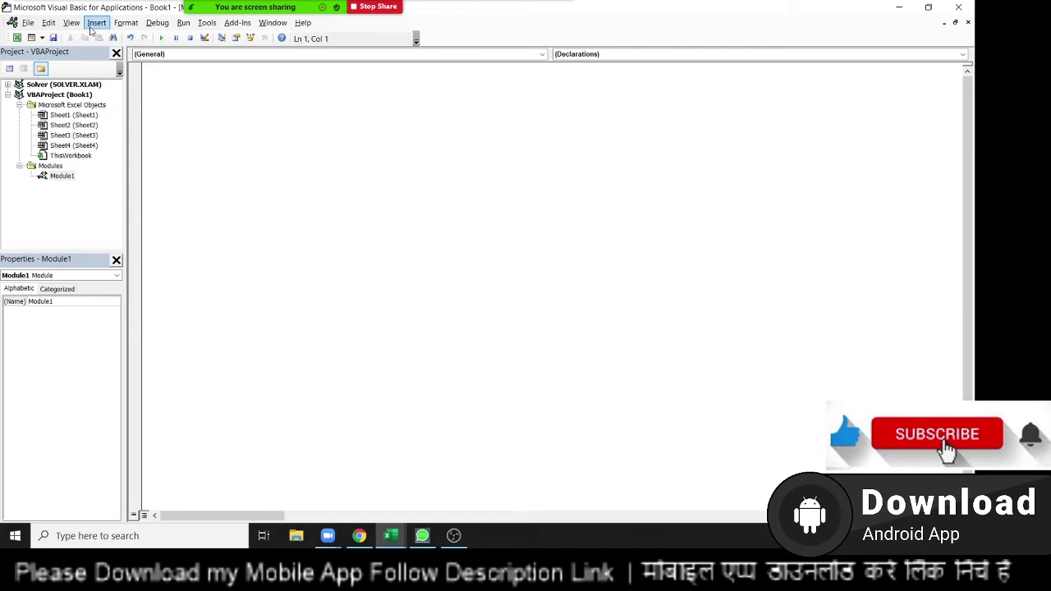
Type a 'pUBLIC sUB' line in Module1, dismiss the compile error, and erase it.
click(96, 23)
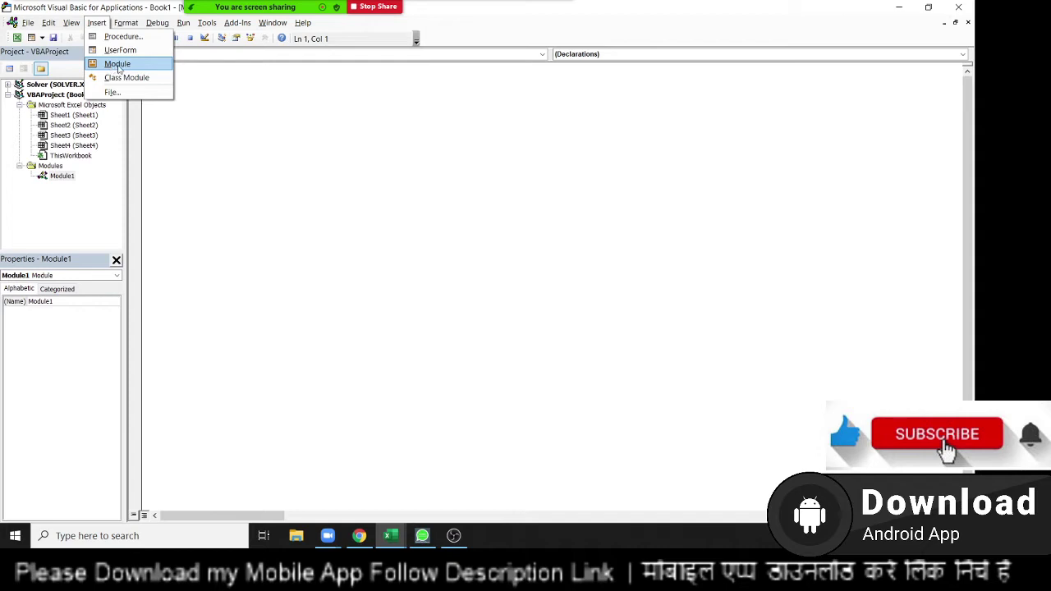
click(235, 184)
click(50, 182)
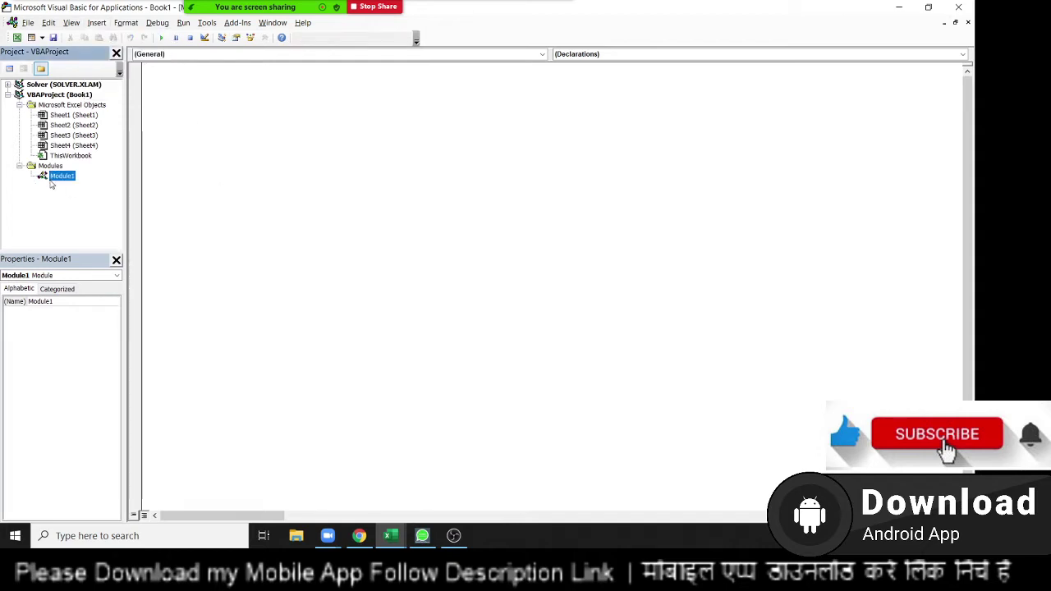
click(165, 118)
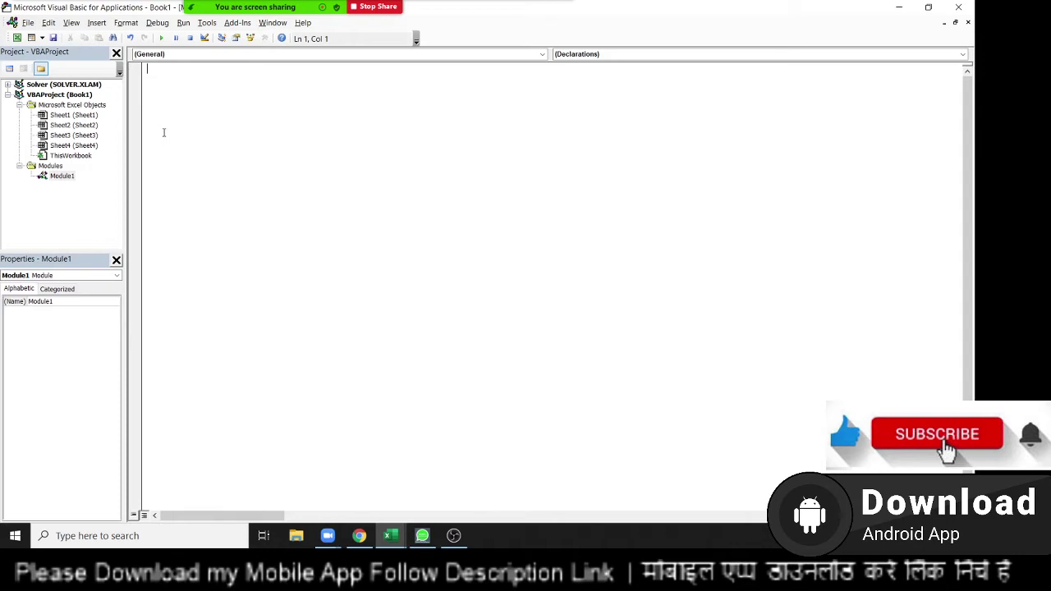
text(pU)
text(BLIC s)
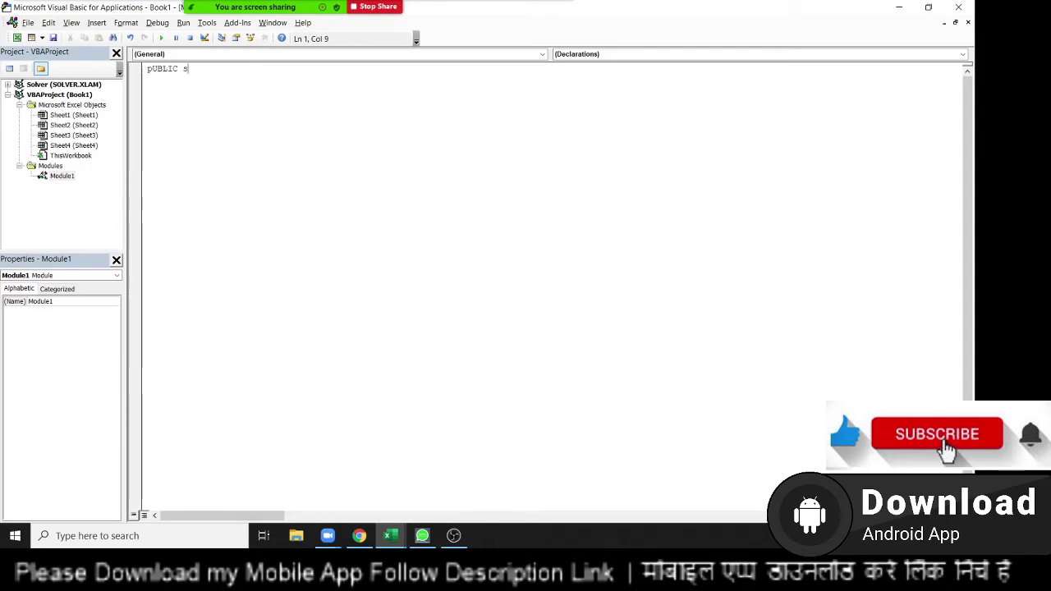
text(UB)
click(163, 137)
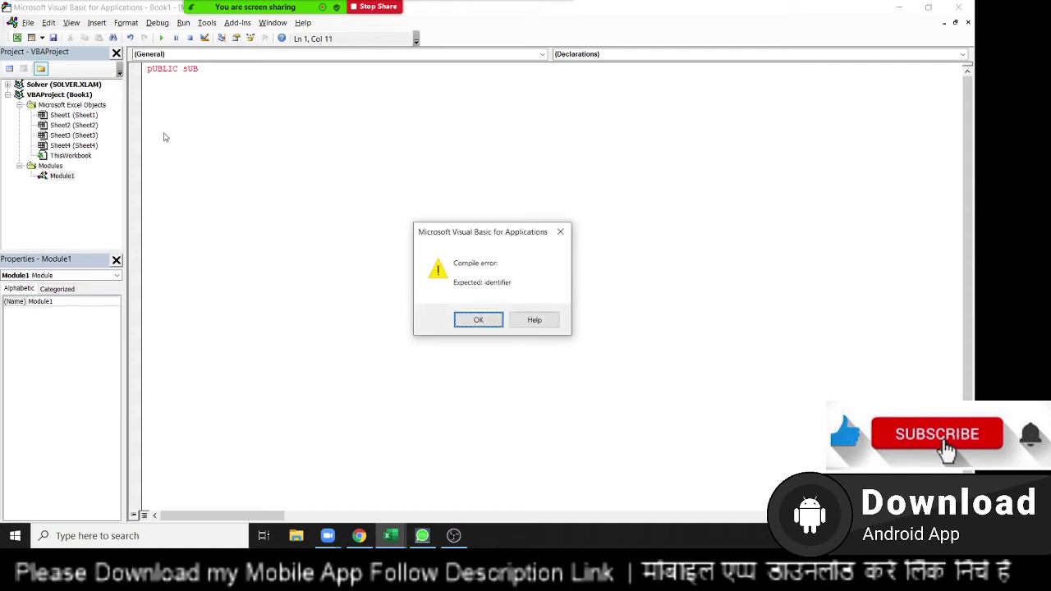
key(Return)
key(BackSpace)
key(BackSpace)
key(BackSpace)
key(BackSpace)
key(BackSpace)
key(BackSpace)
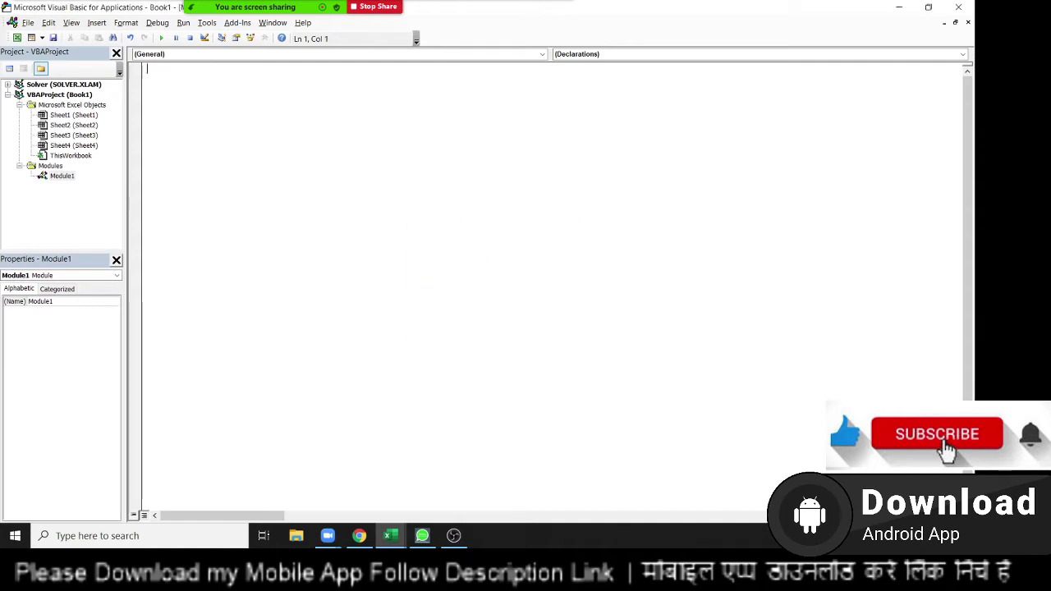
Write the Sub rr() procedure with blank lines inside it, then return to Excel.
text(Sub)
text( rr)
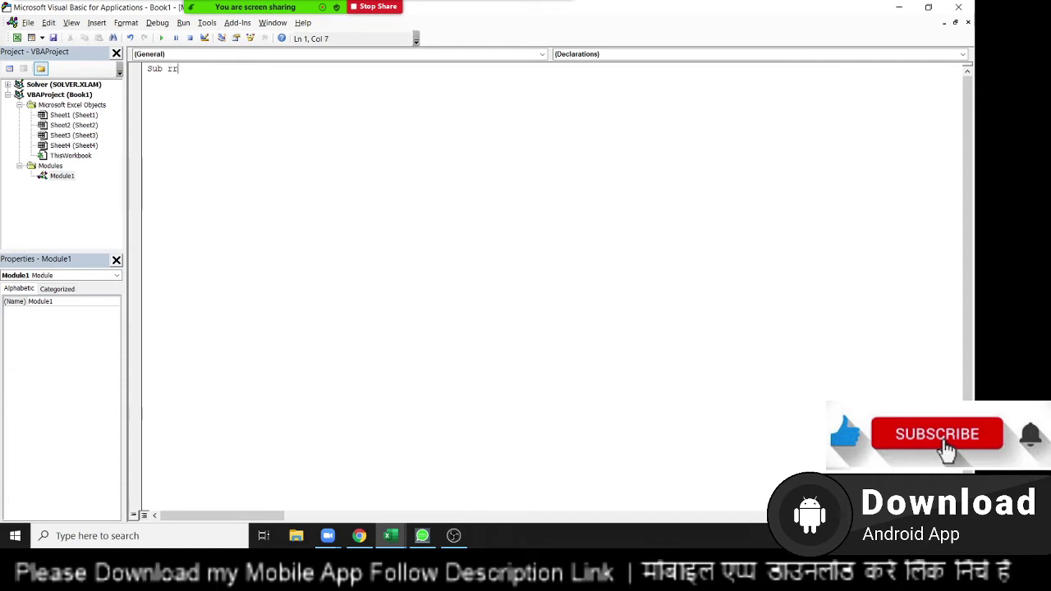
text(())
key(Return)
key(Up)
key(End)
key(Return)
key(Return)
key(Return)
key(Up)
key(Up)
key(shift+Down)
key(shift+Down)
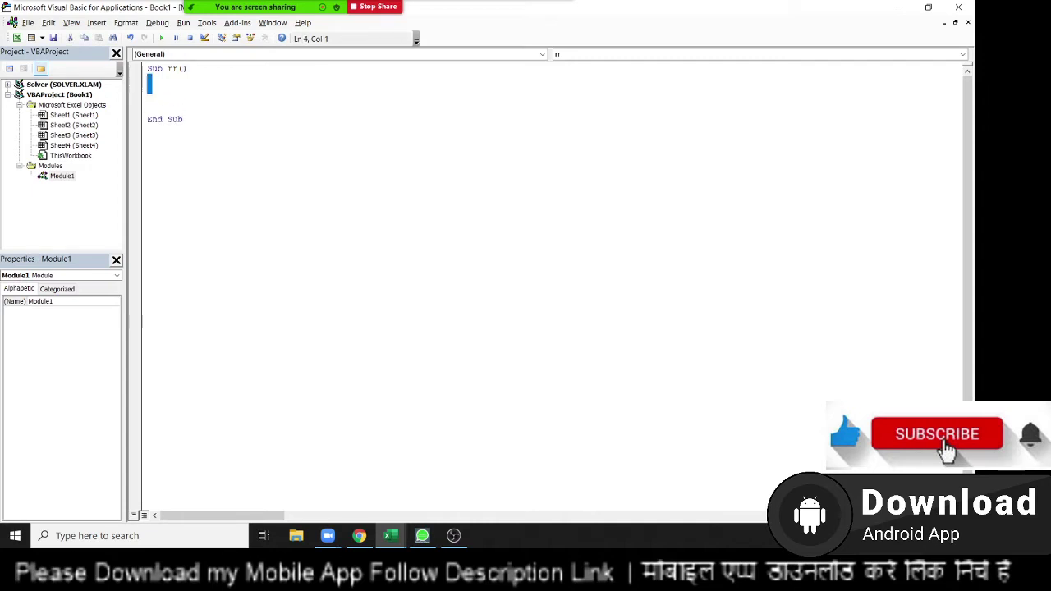
key(shift+Down)
key(alt+F11)
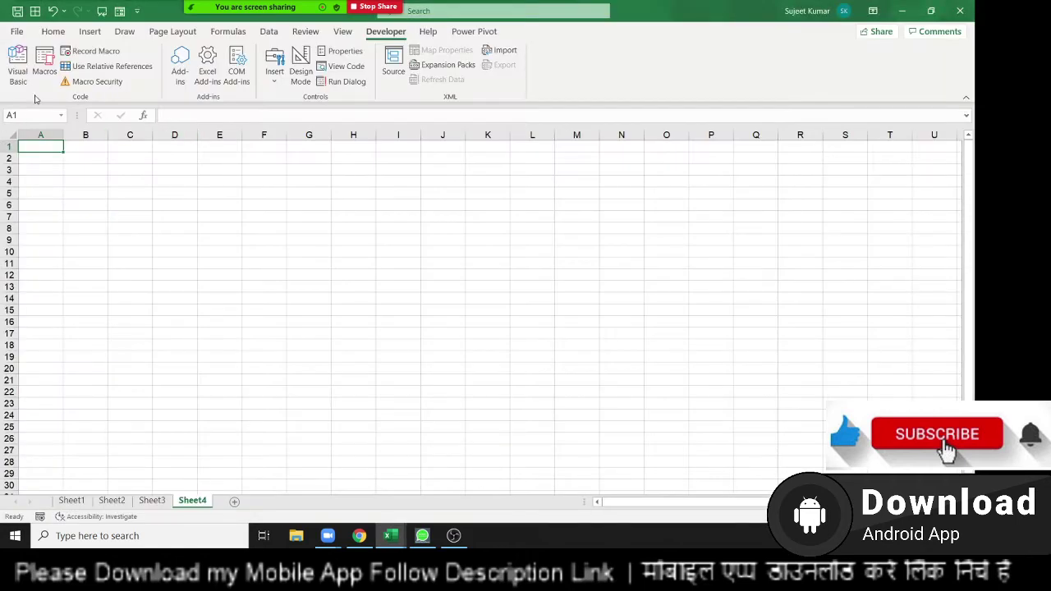
Check that rr is listed in the Macro dialog, close it, and reopen the VBA editor.
click(45, 65)
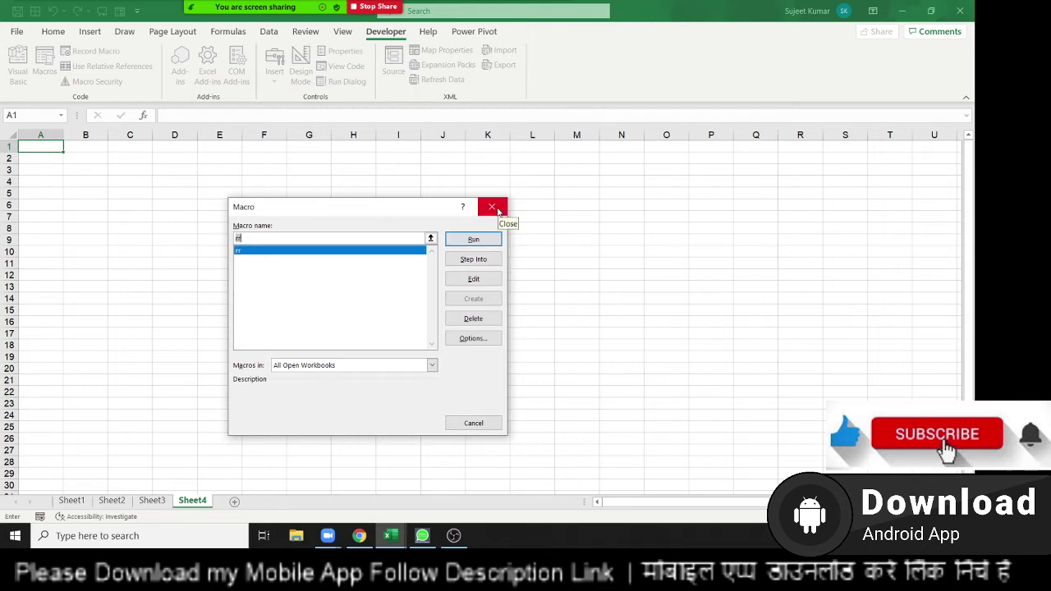
click(498, 211)
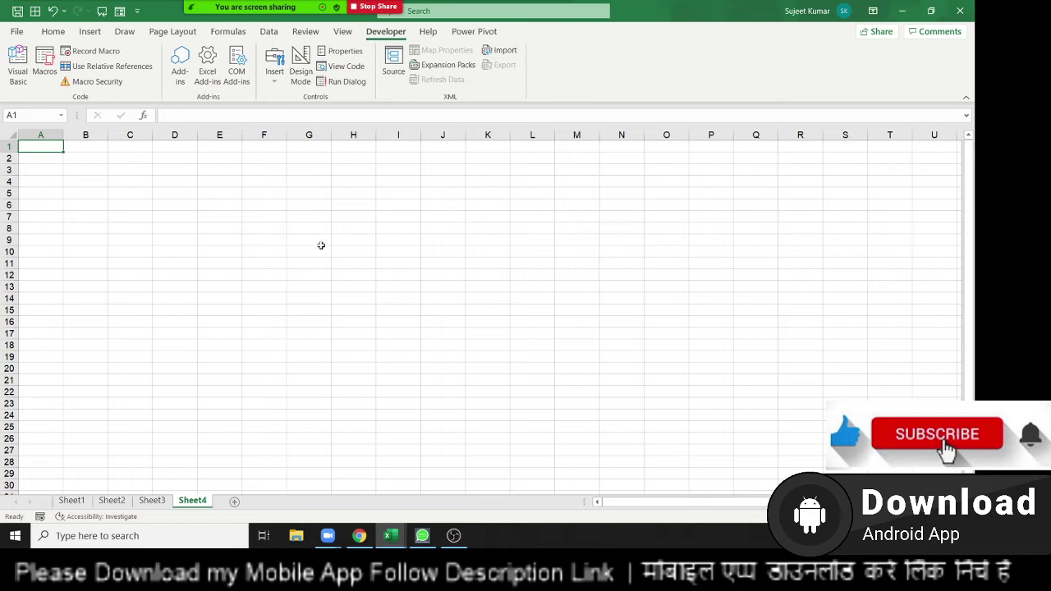
key(alt+F11)
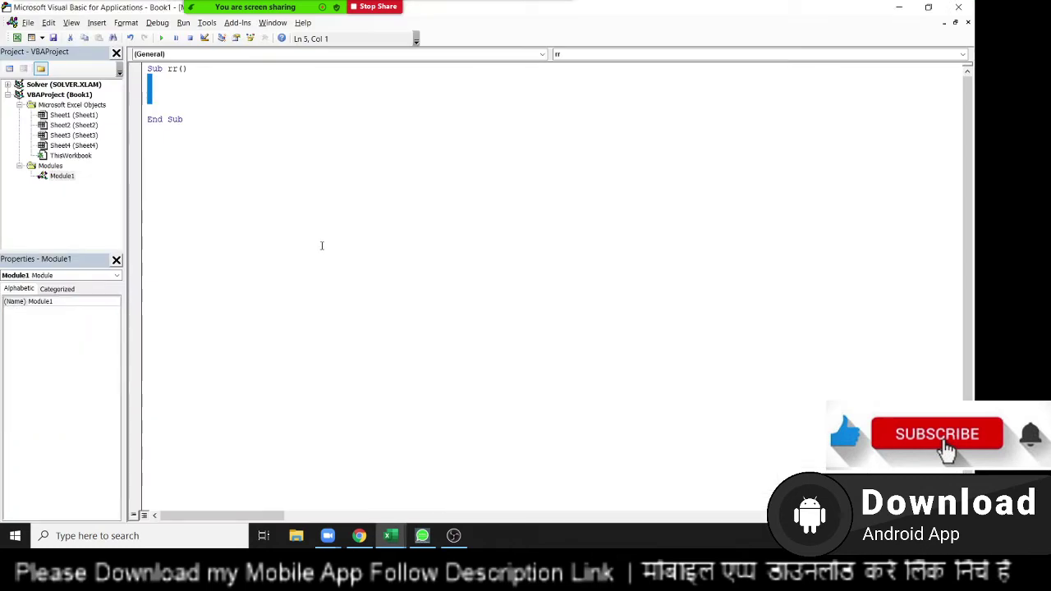
key(ctrl+Home)
key(Down)
text(ms)
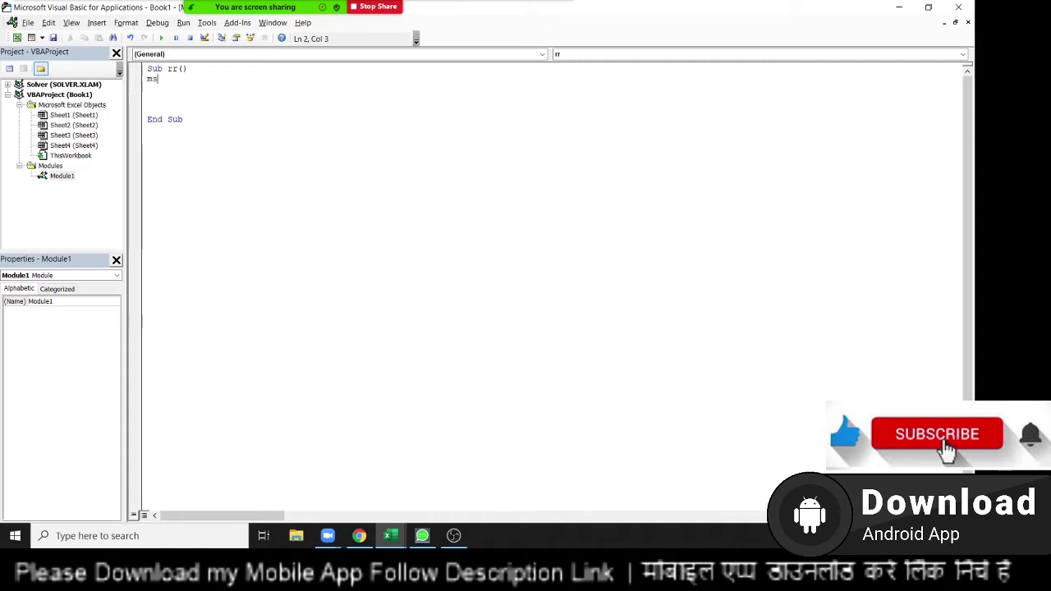
text(gbox)
key(Return)
key(Up)
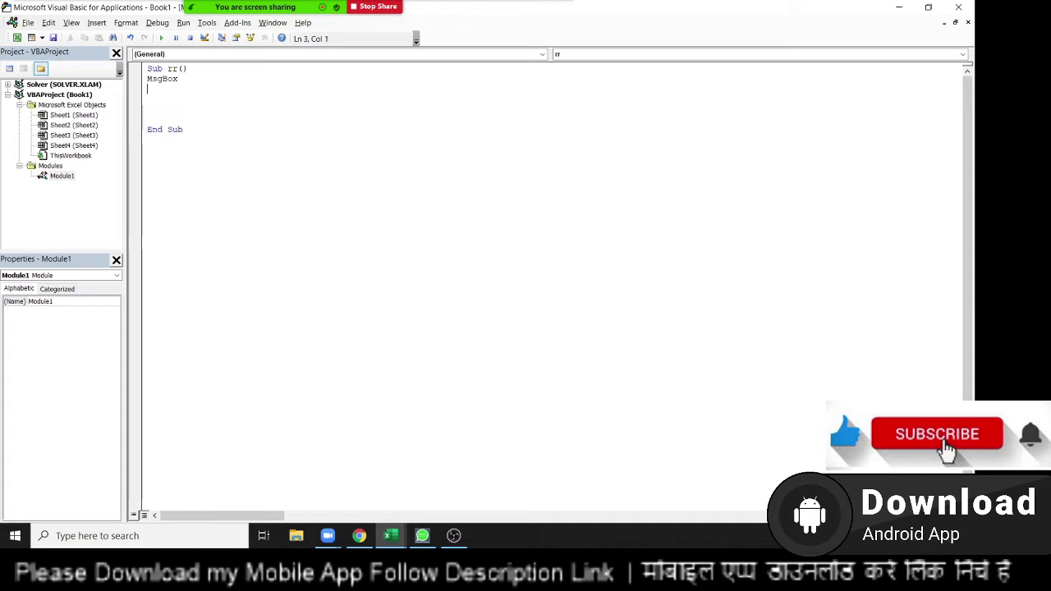
key(shift+Right)
key(shift+End)
key(Delete)
key(Delete)
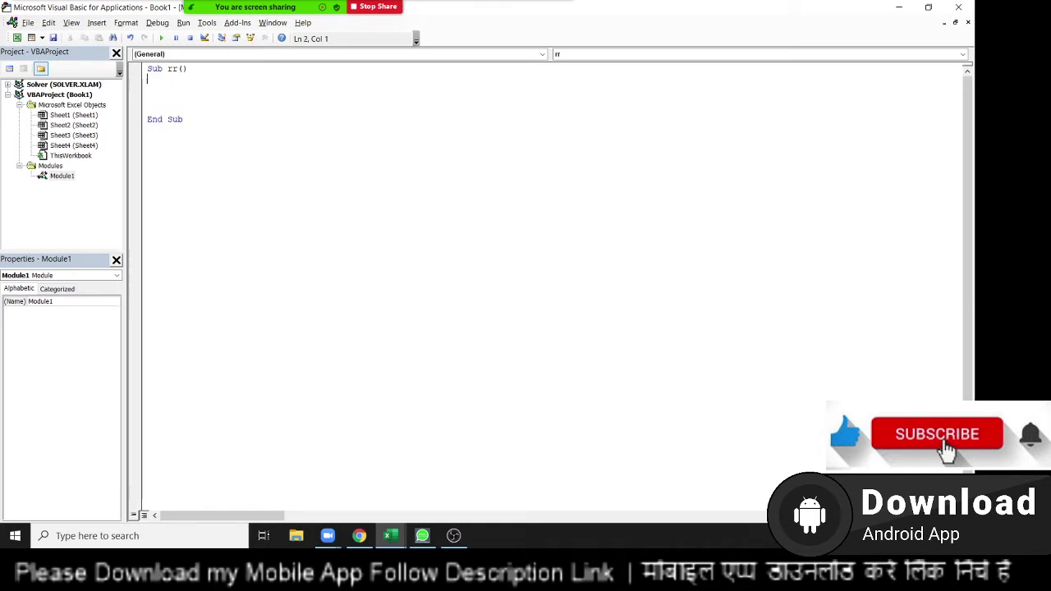
text(mssd)
key(Return)
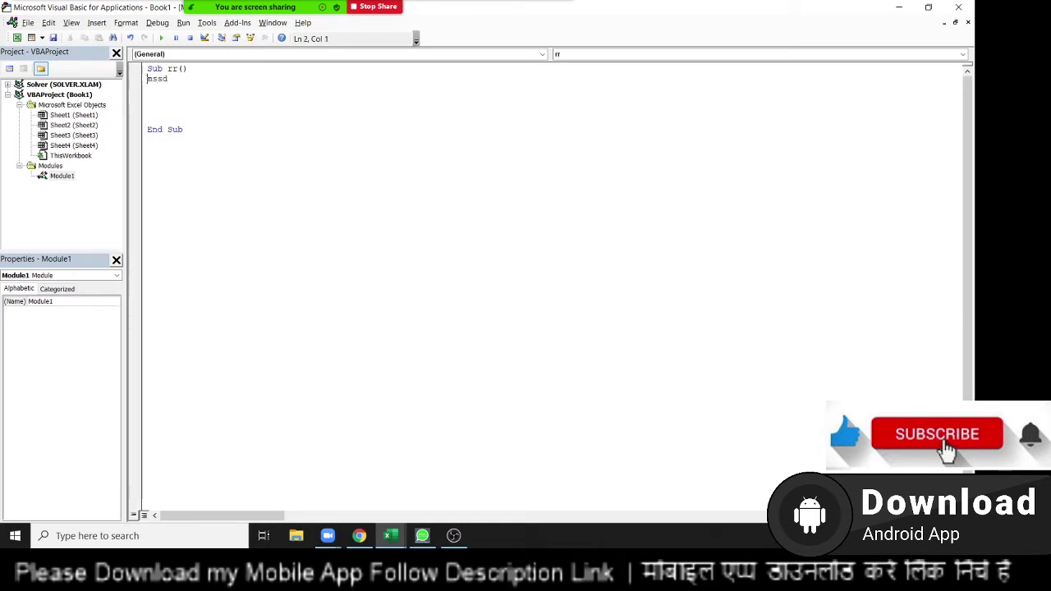
key(Up)
key(shift+Right)
key(shift+Down)
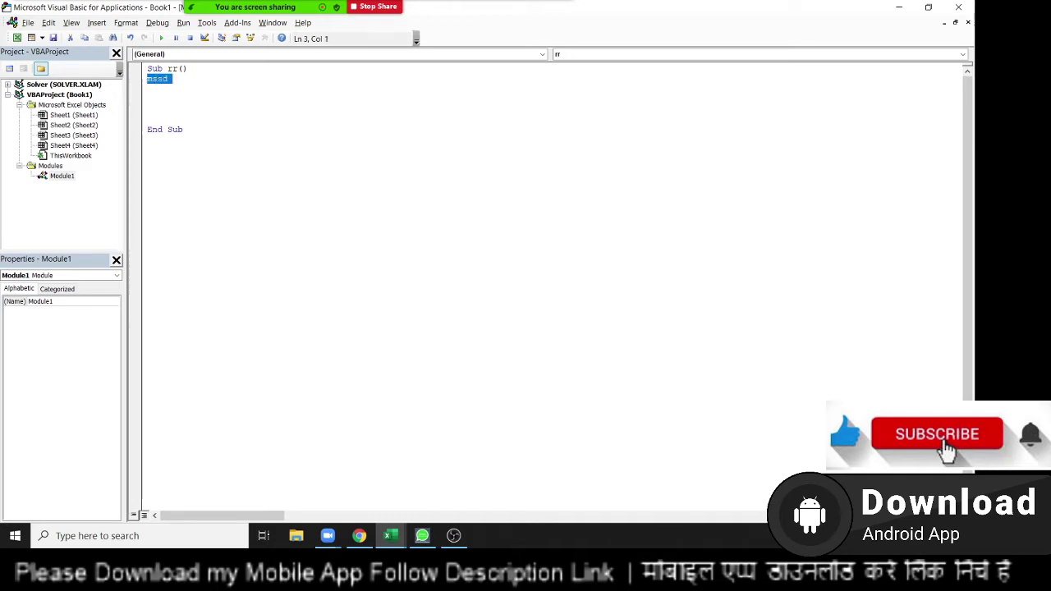
key(BackSpace)
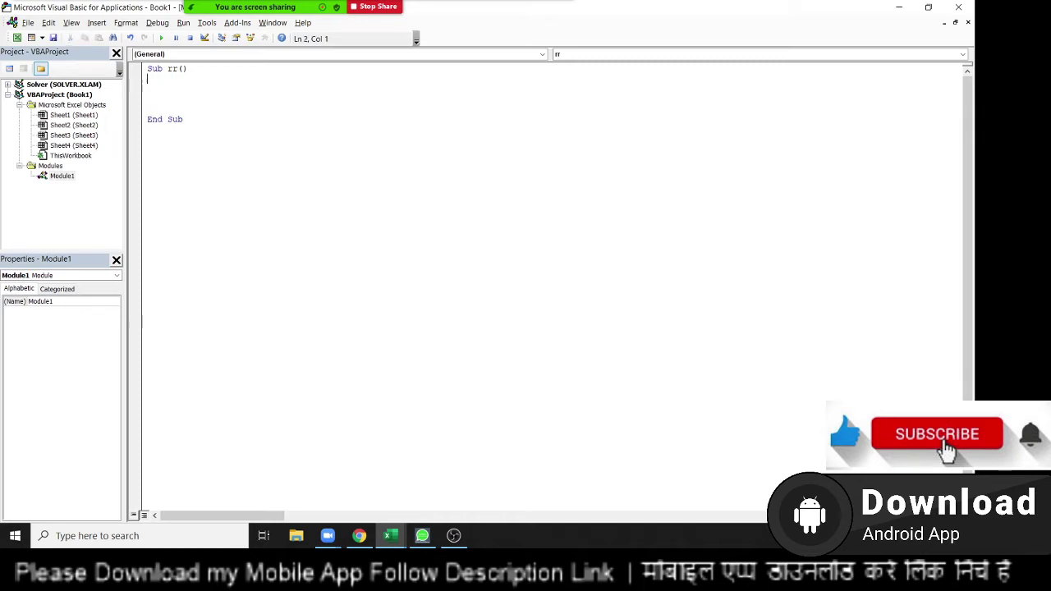
text(Msadas)
key(Return)
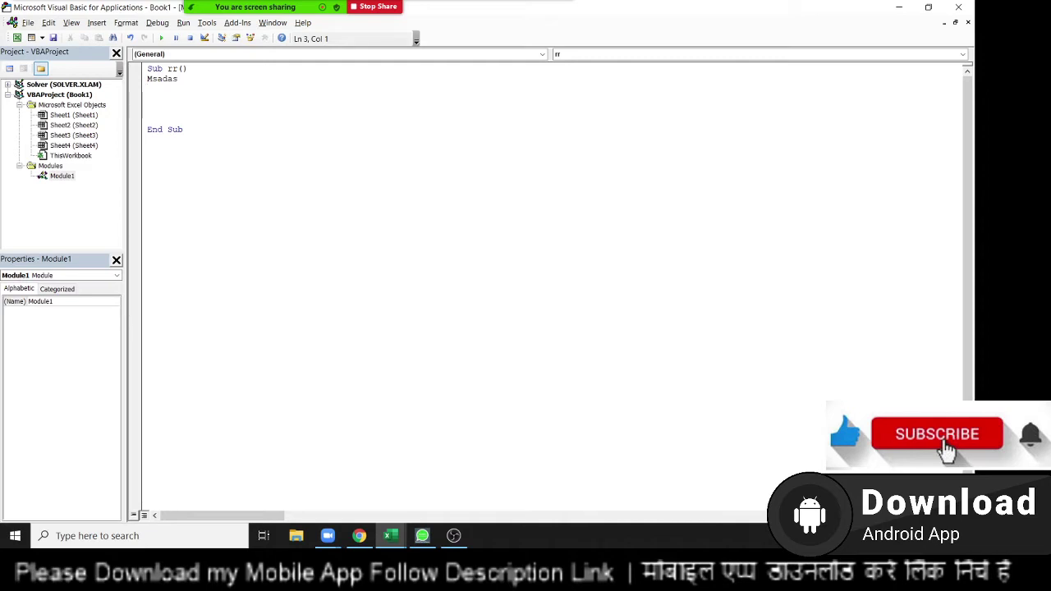
key(shift+Up)
key(Delete)
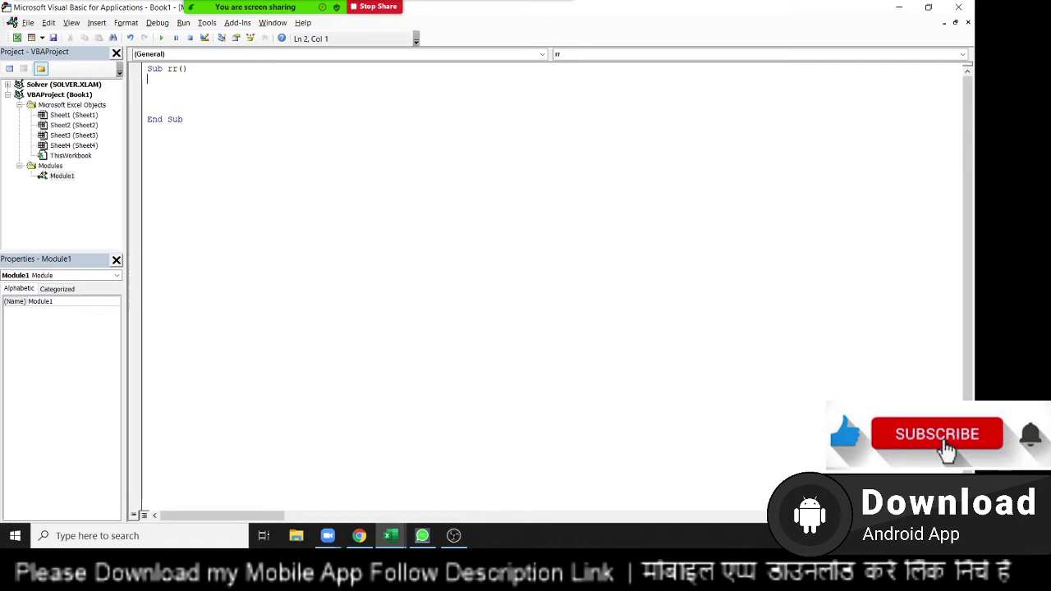
click(147, 69)
Rename the rr procedure to test_today in its Sub header.
key(shift+End)
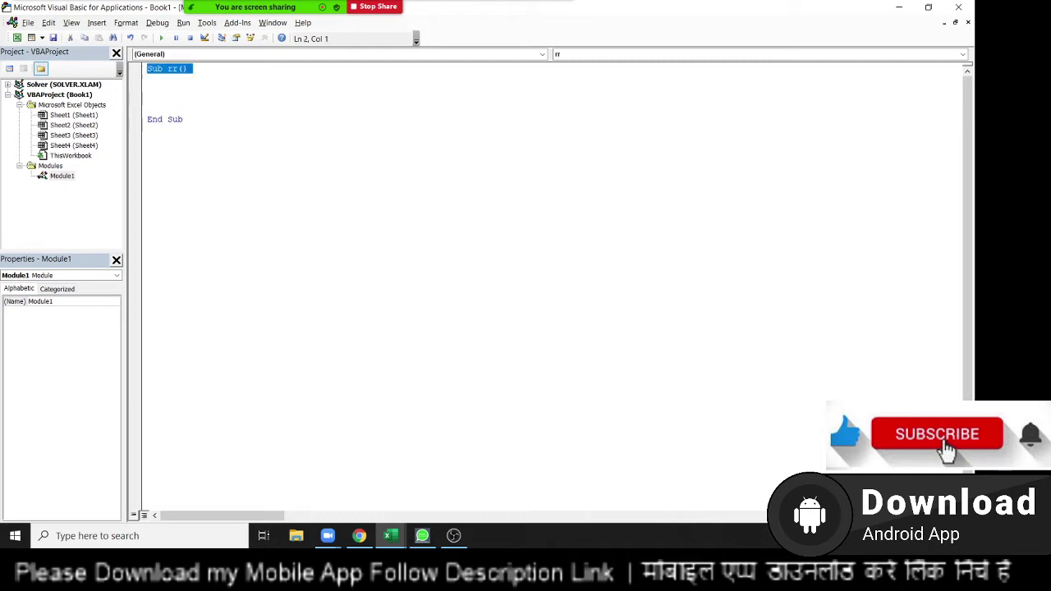
key(Down)
key(Down)
key(Down)
key(Down)
key(Down)
key(Up)
key(Up)
key(Up)
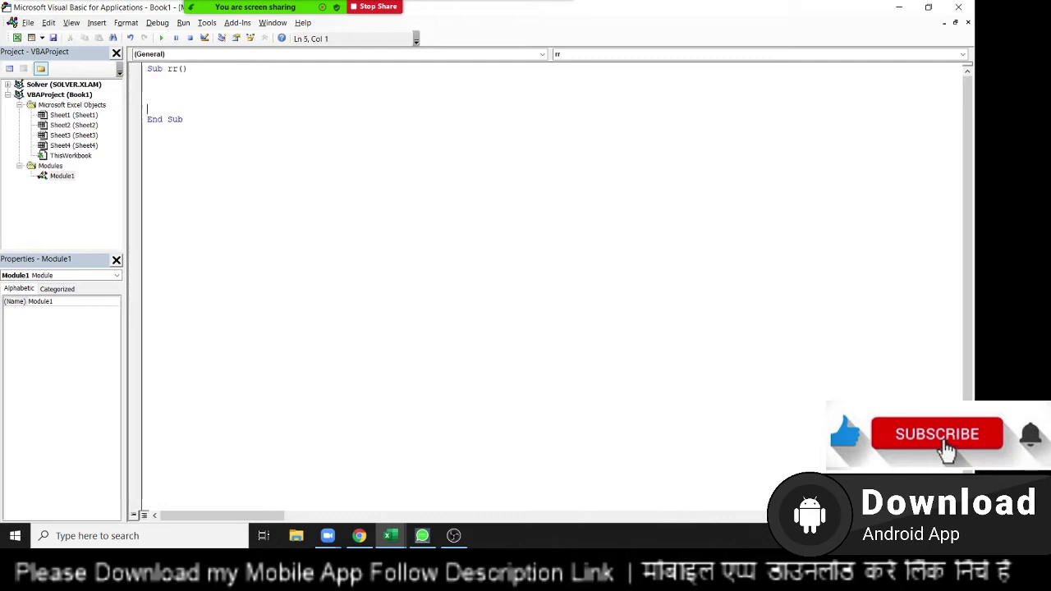
key(Up)
key(Right)
key(Right)
key(Right)
key(Right)
key(shift+Right)
key(shift+Right)
key(shift+Right)
key(shift+Left)
text(tg)
key(BackSpace)
text(e)
text(st)
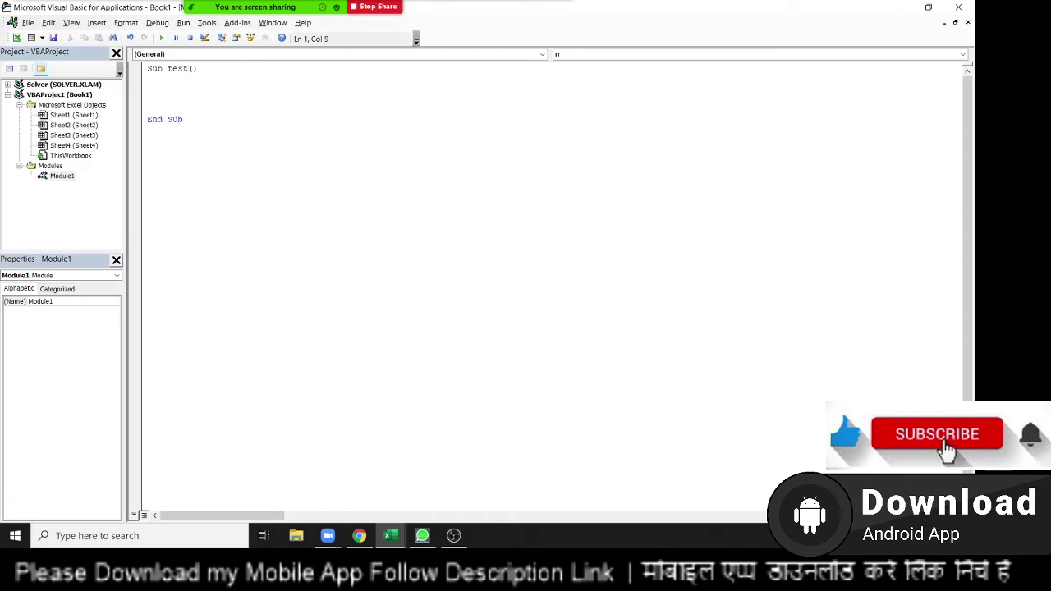
text( t)
text(oday)
click(194, 68)
key(shift+Left)
text(_)
Replace the test_today name with raj1 in the Sub header.
key(Right)
key(Right)
key(Right)
key(shift+Right)
key(shift+Left)
key(shift+Left)
key(shift+Left)
key(shift+Left)
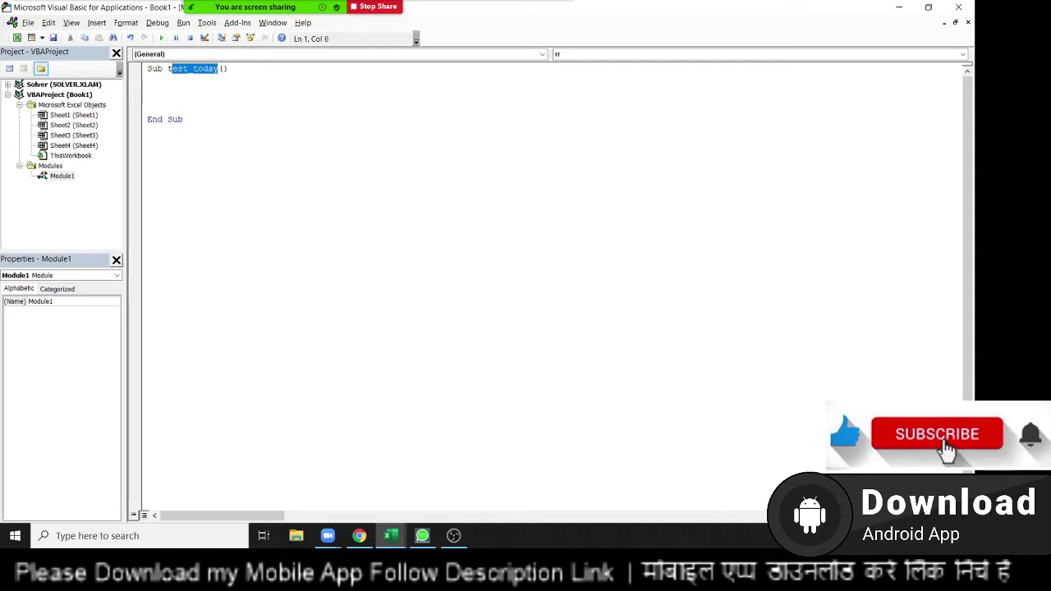
key(shift+Left)
text(raj)
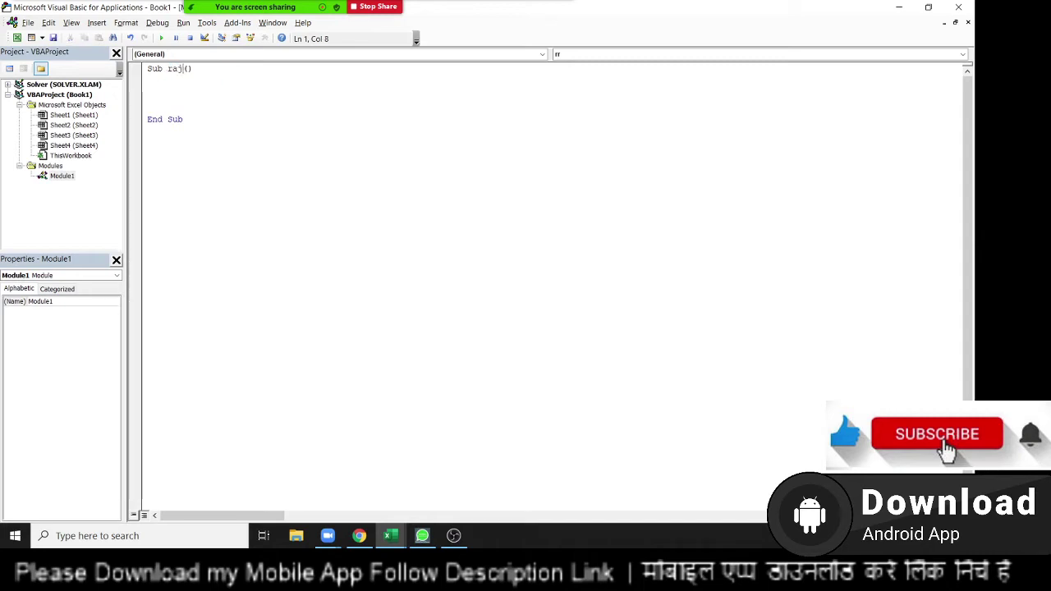
text(1)
key(Down)
key(alt+F11)
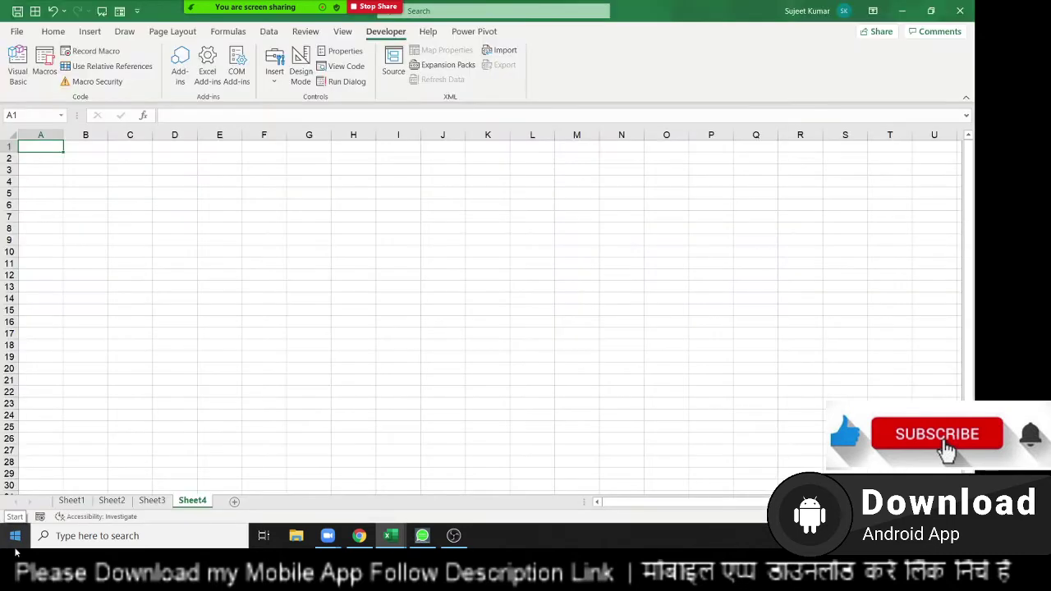
click(44, 65)
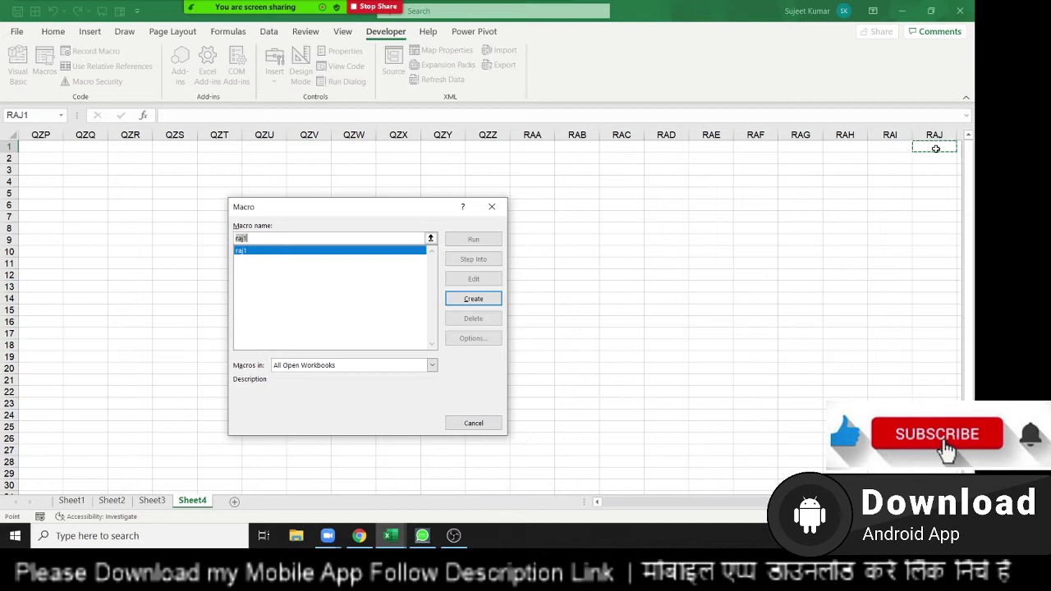
key(Escape)
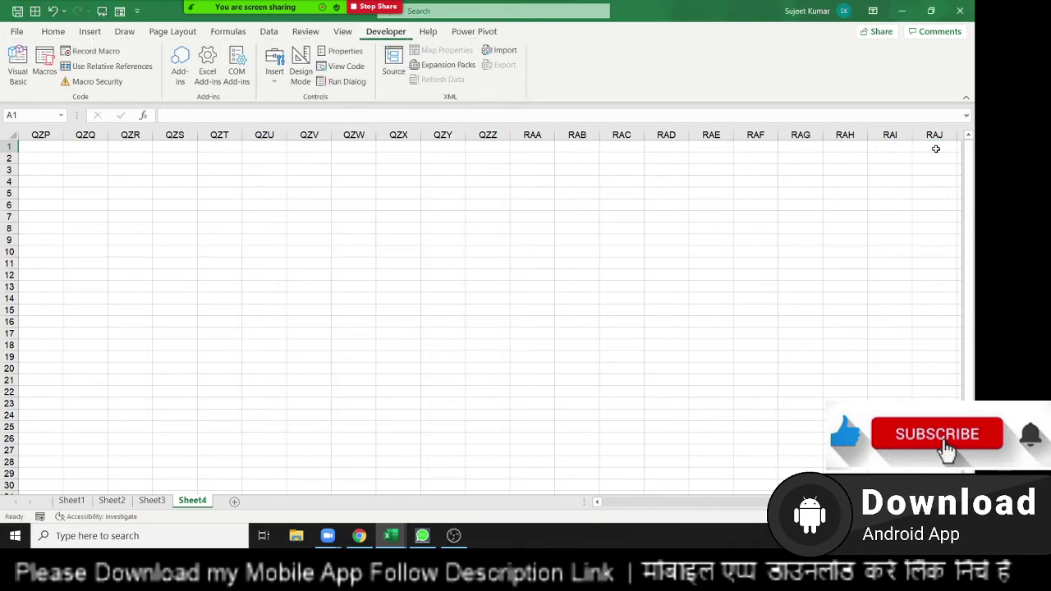
click(936, 148)
key(ctrl+Right)
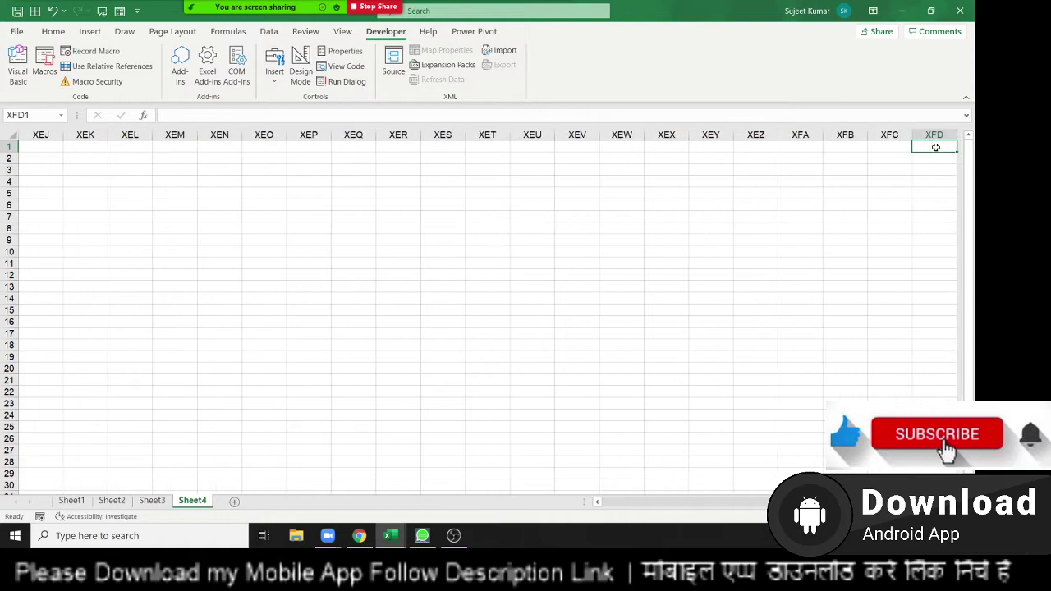
key(ctrl+Left)
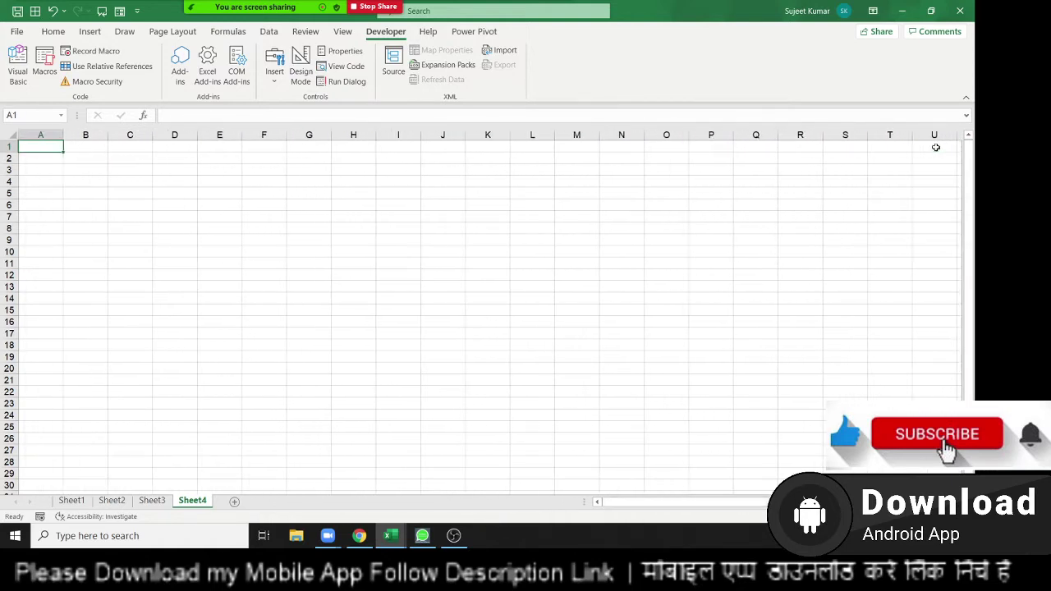
key(ctrl+Down)
key(ctrl+Up)
Rename Module1's empty macro from raj1 to raj_1 in the VBA editor.
key(alt+F11)
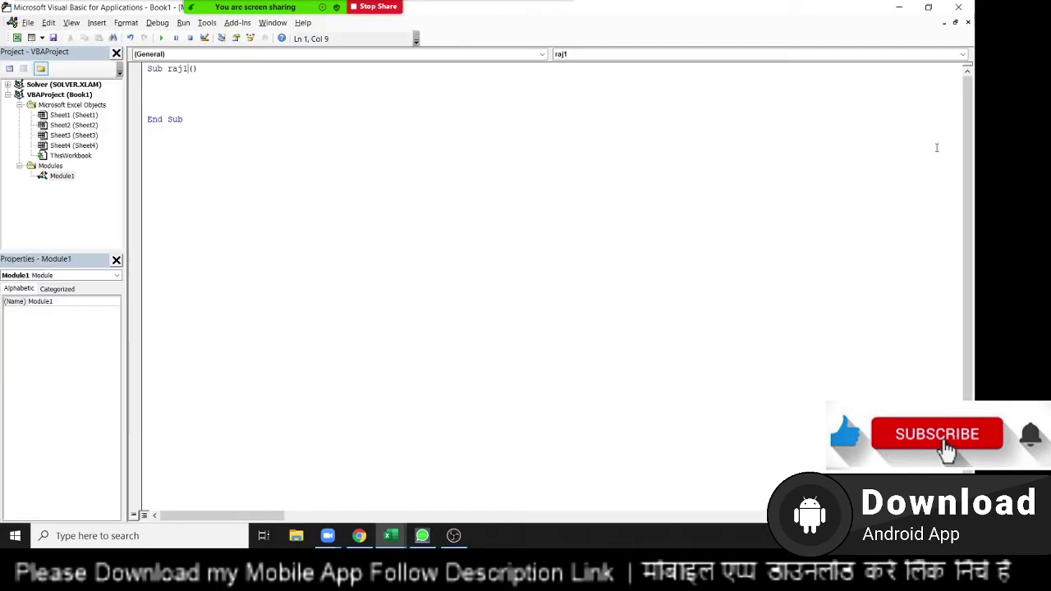
text(_)
key(Down)
key(Down)
key(Down)
key(Down)
key(Down)
key(Up)
key(Up)
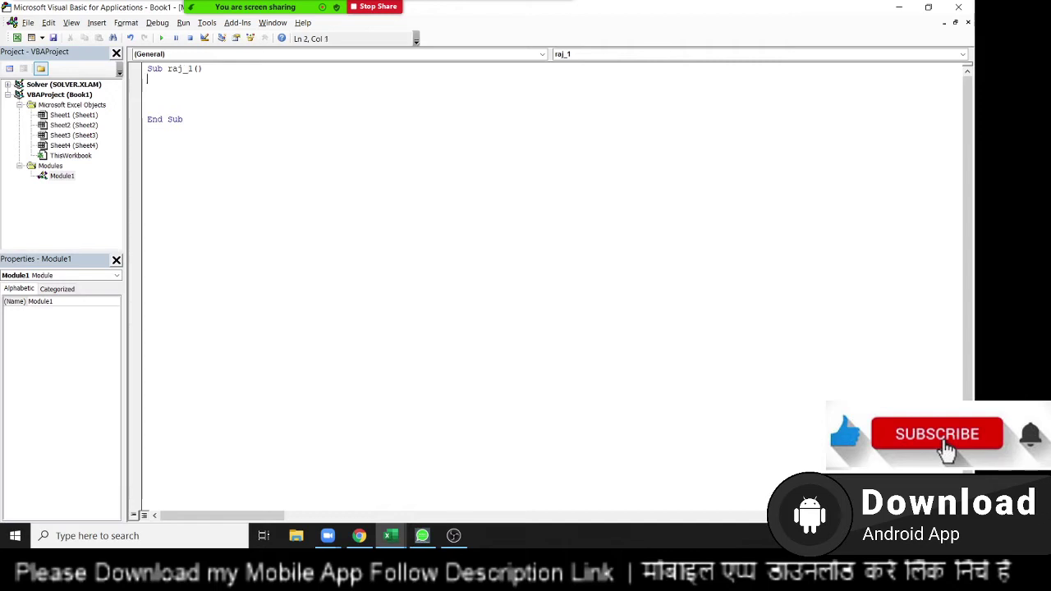
Back on Sheet4, enter the heading 'Macros' in cell D3.
key(alt+F11)
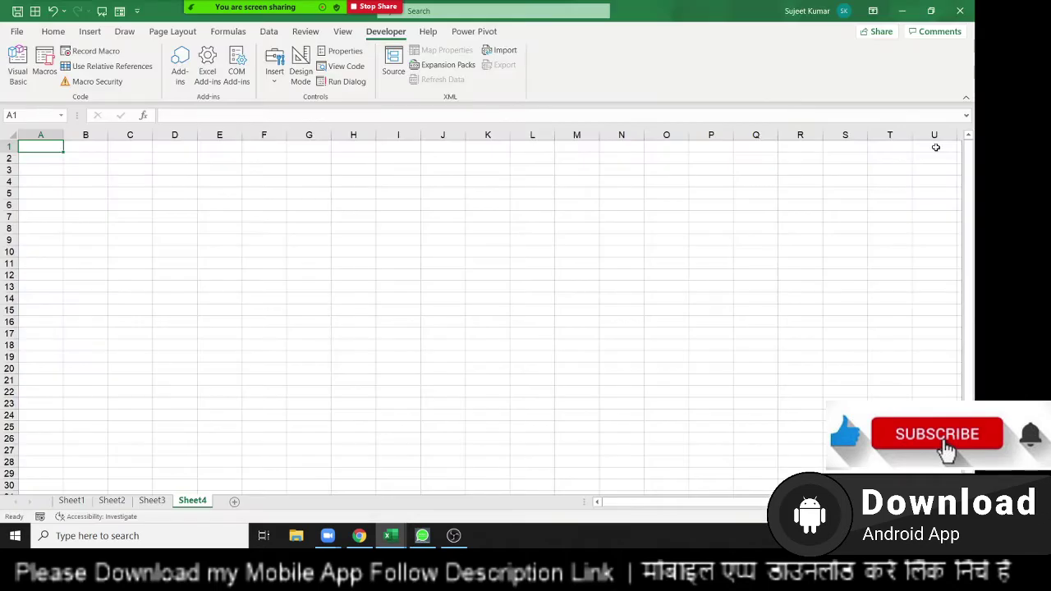
key(Right)
key(Right)
key(Right)
key(Right)
key(Down)
key(Down)
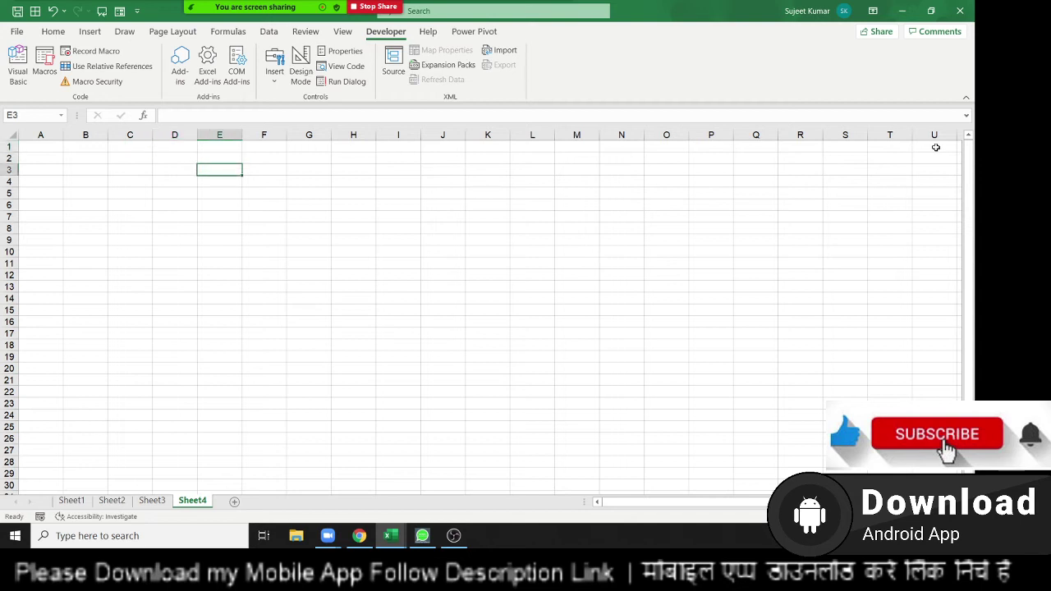
key(Left)
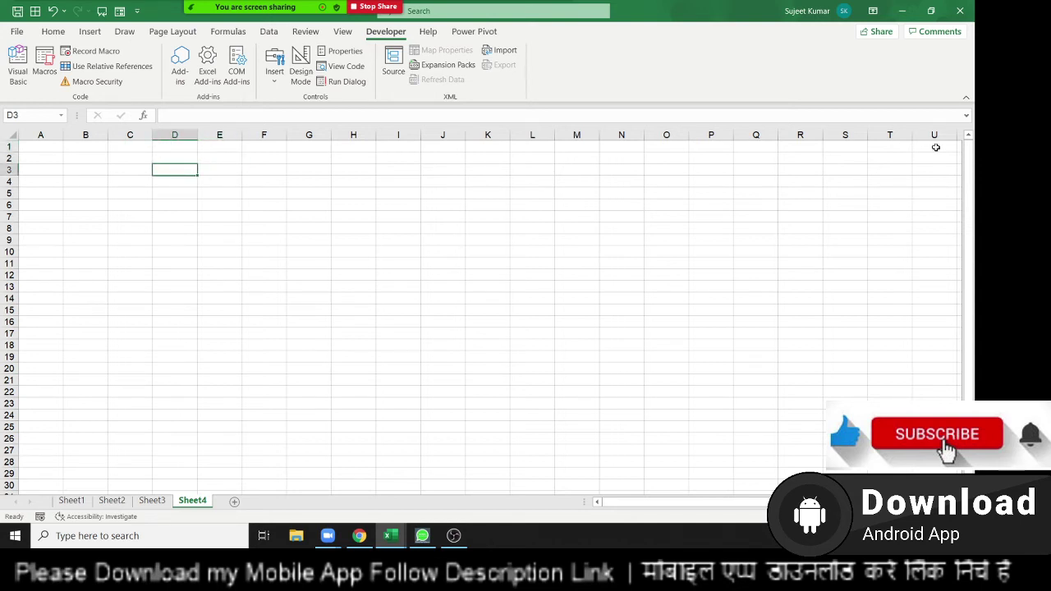
text(Macro)
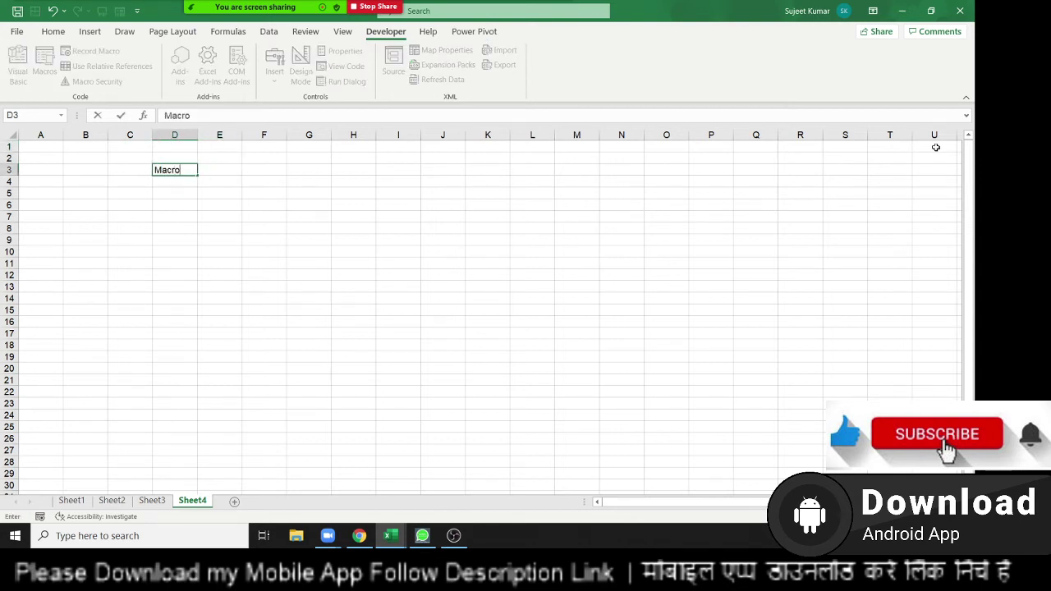
text(s)
key(Return)
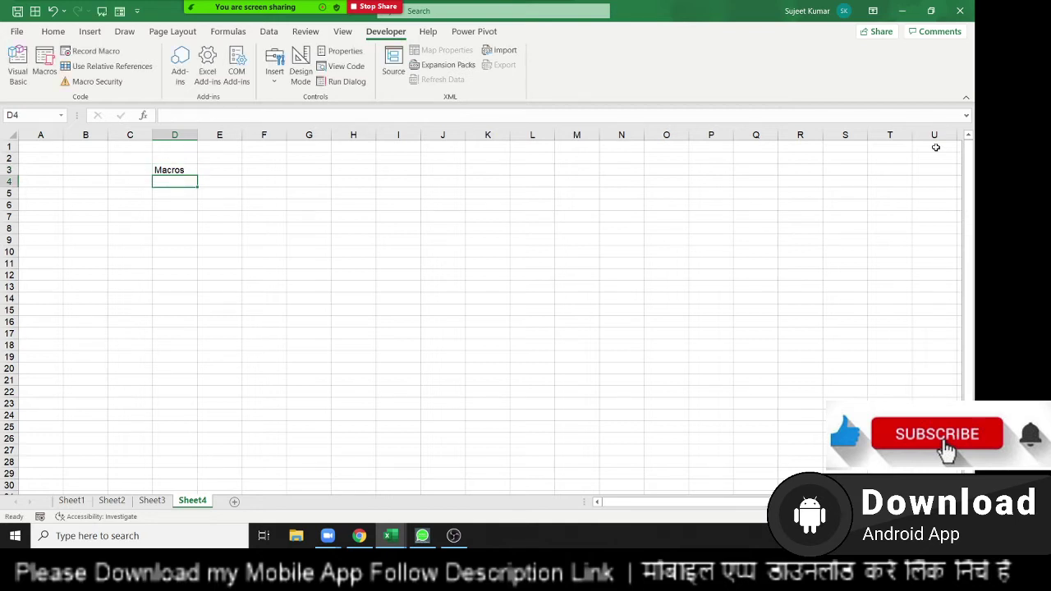
Enter 'Public Macros' in cell E5.
key(Right)
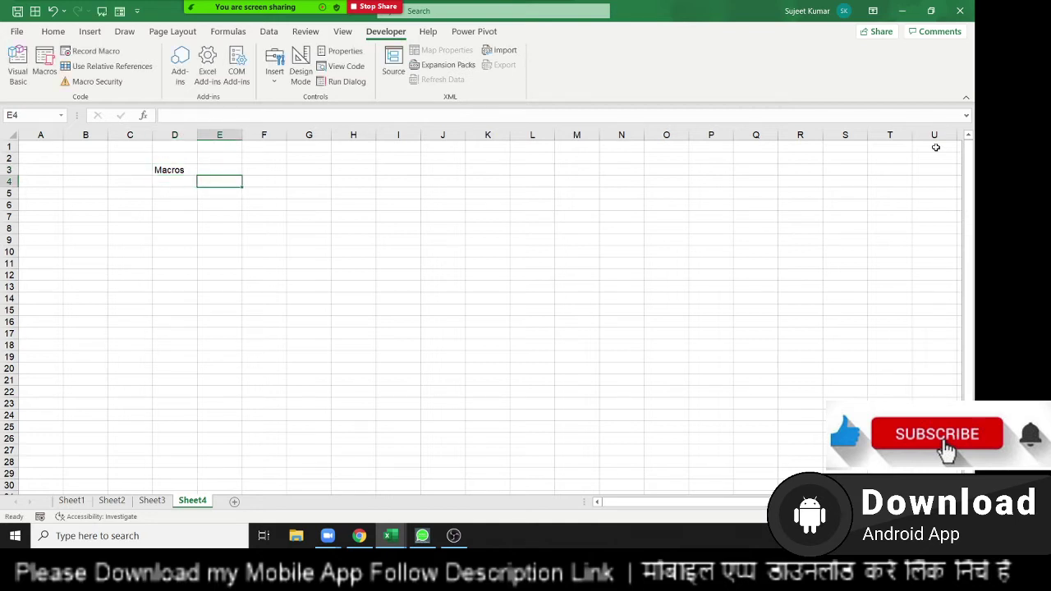
key(Down)
text(P)
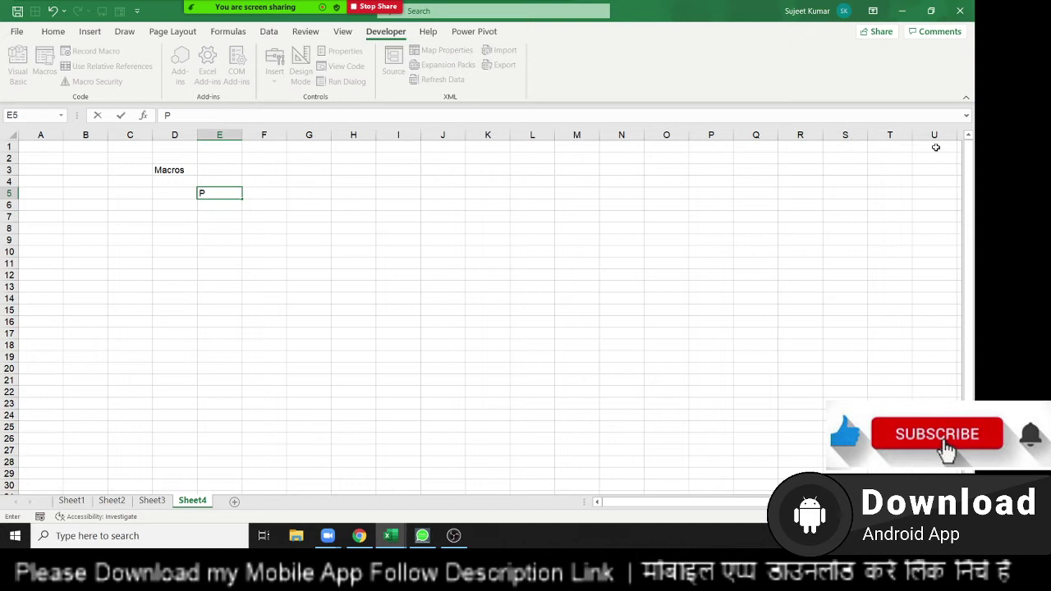
text(ubli)
text(c Macros)
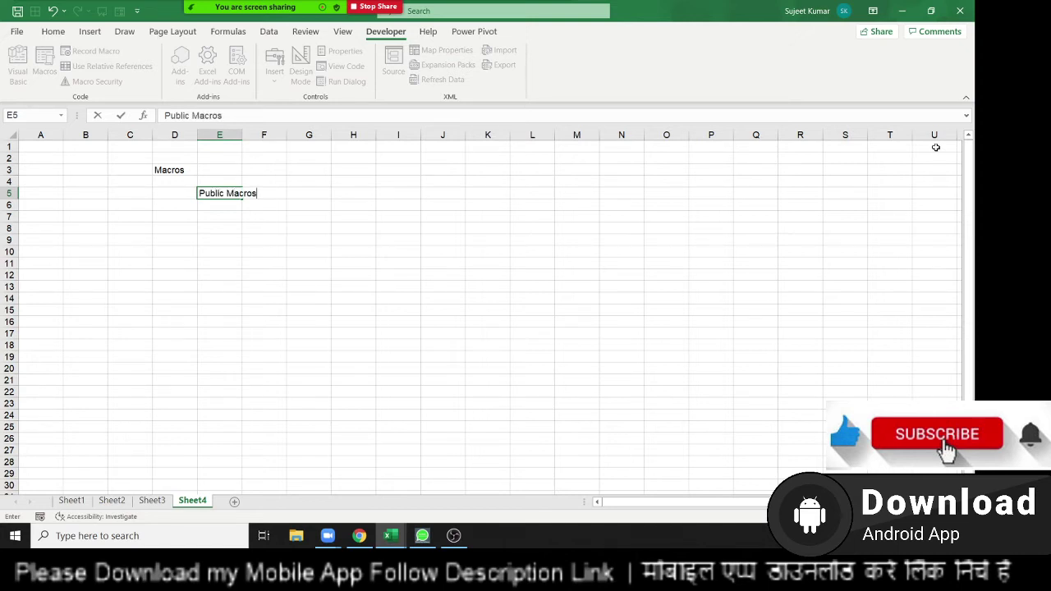
key(Return)
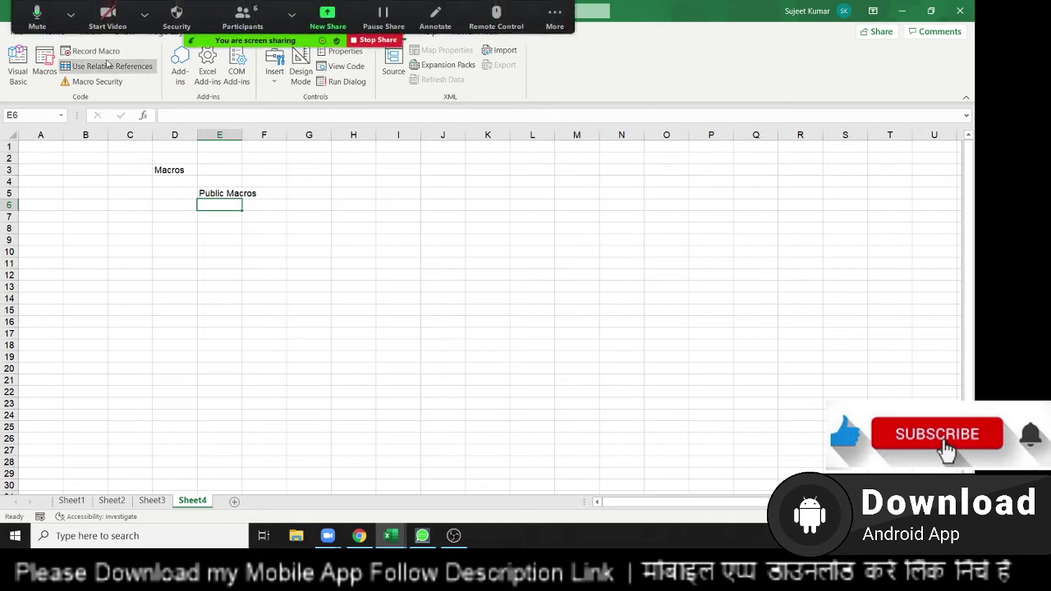
Cancel the Record Macro dialog and select the raj_1 code in the VBA editor.
click(88, 51)
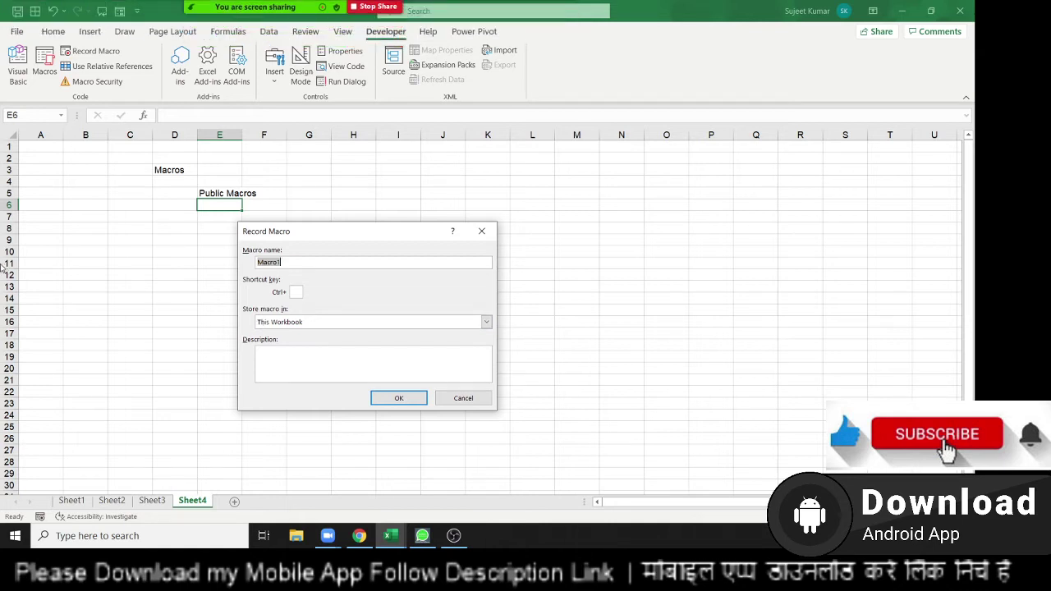
key(Escape)
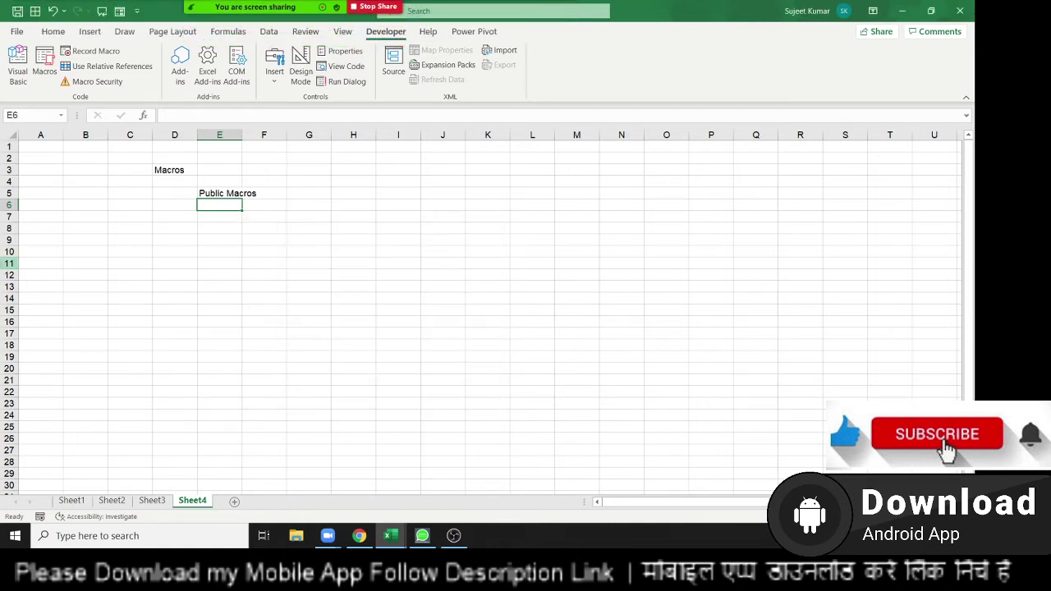
key(alt+F11)
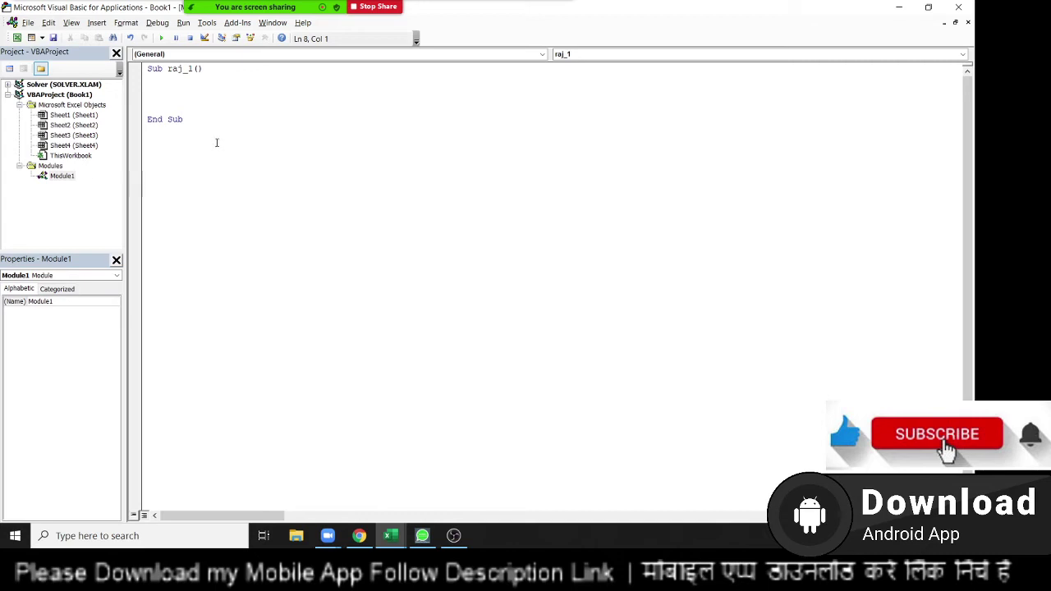
drag(217, 143, 146, 68)
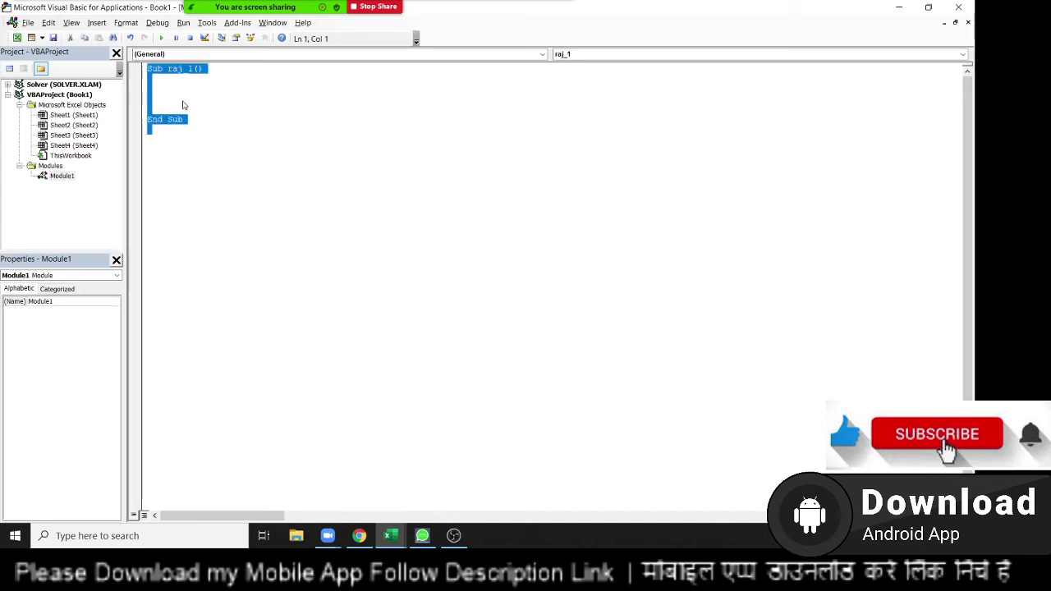
Select cell C10, recheck the raj_1 code, then create a new blank workbook.
key(alt+F11)
click(146, 250)
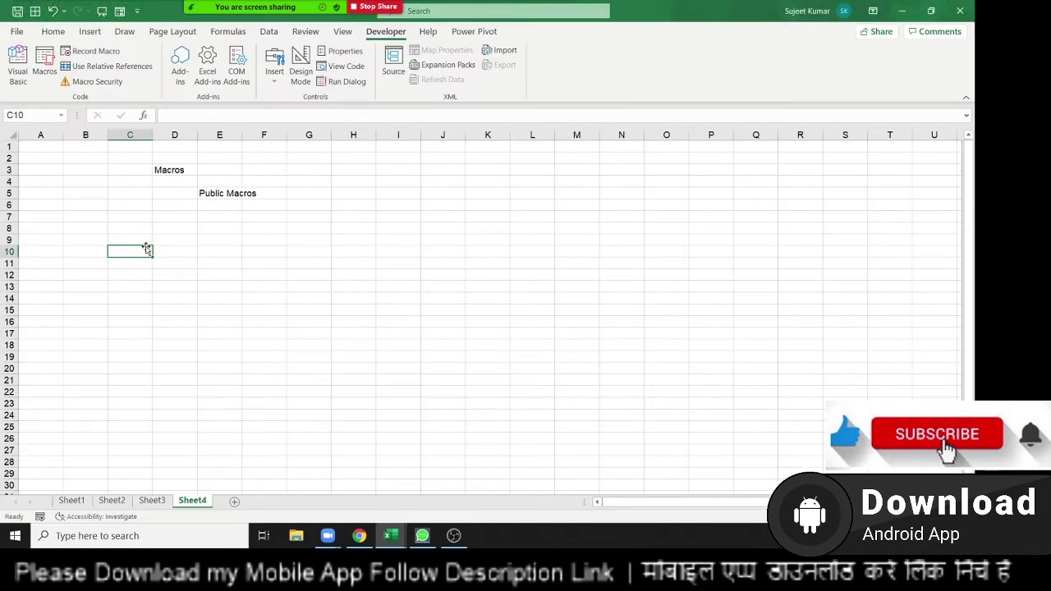
key(alt+F11)
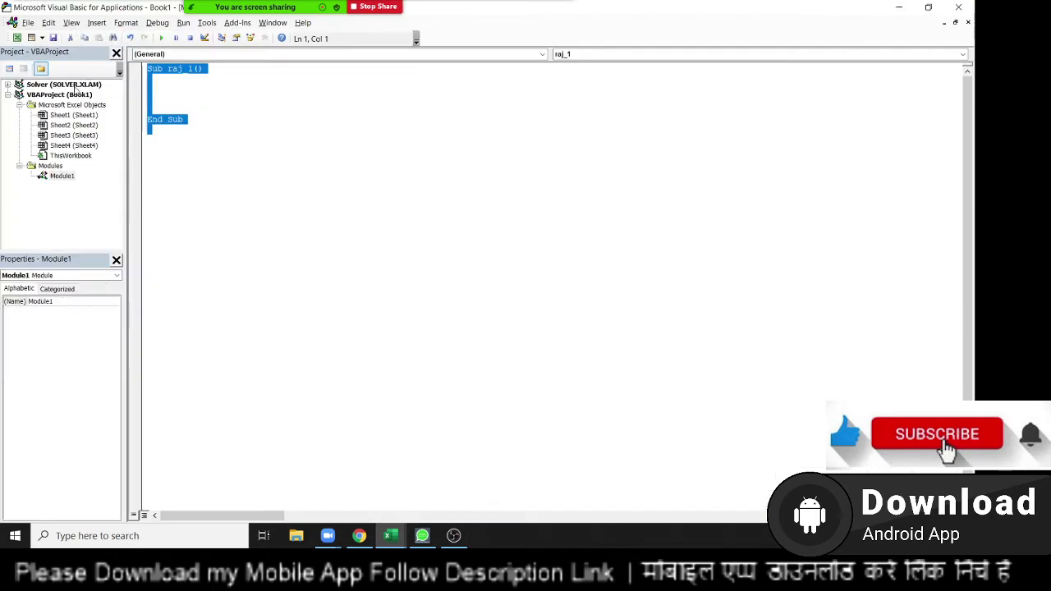
key(alt+F11)
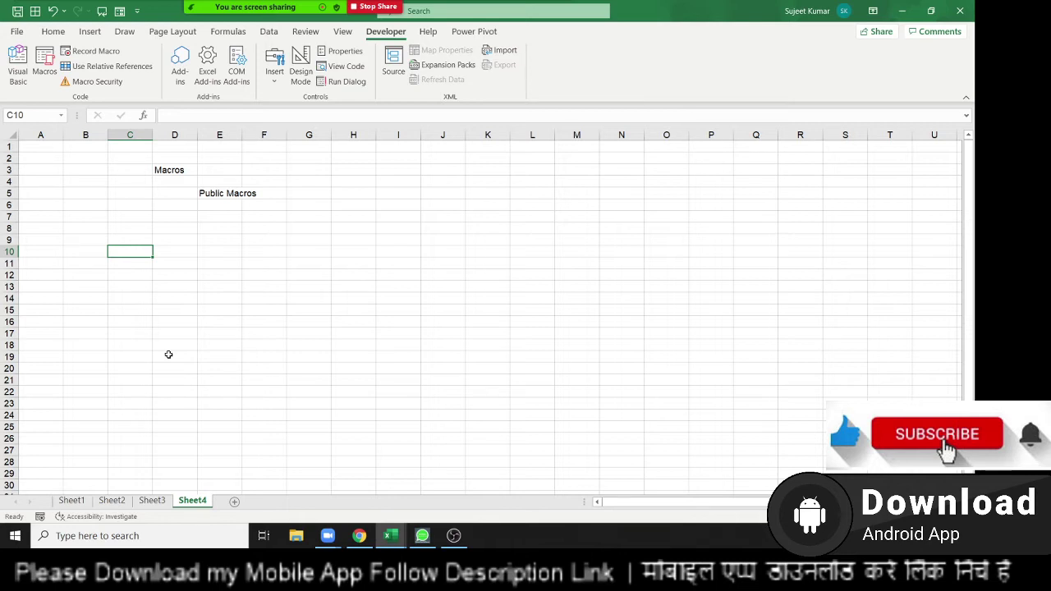
key(ctrl+n)
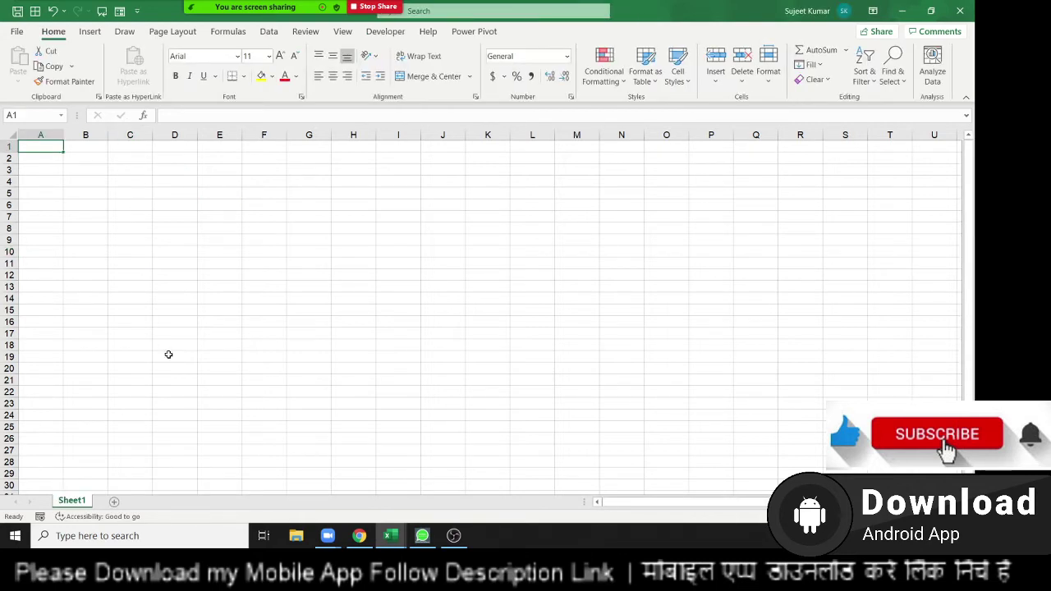
From the Developer tab, open the Macros list showing Book1!raj_1.
click(385, 31)
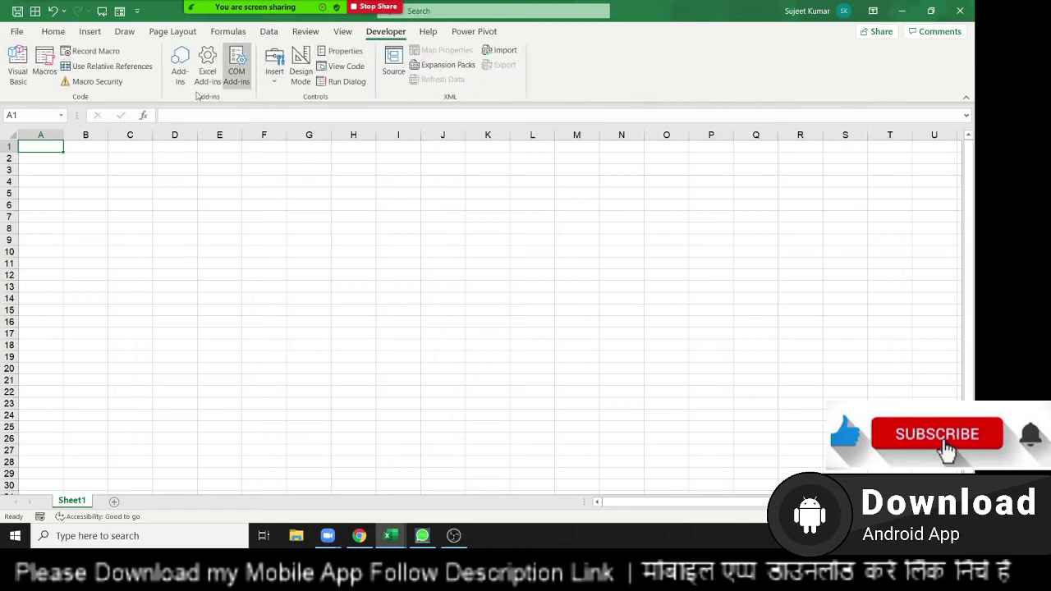
click(55, 82)
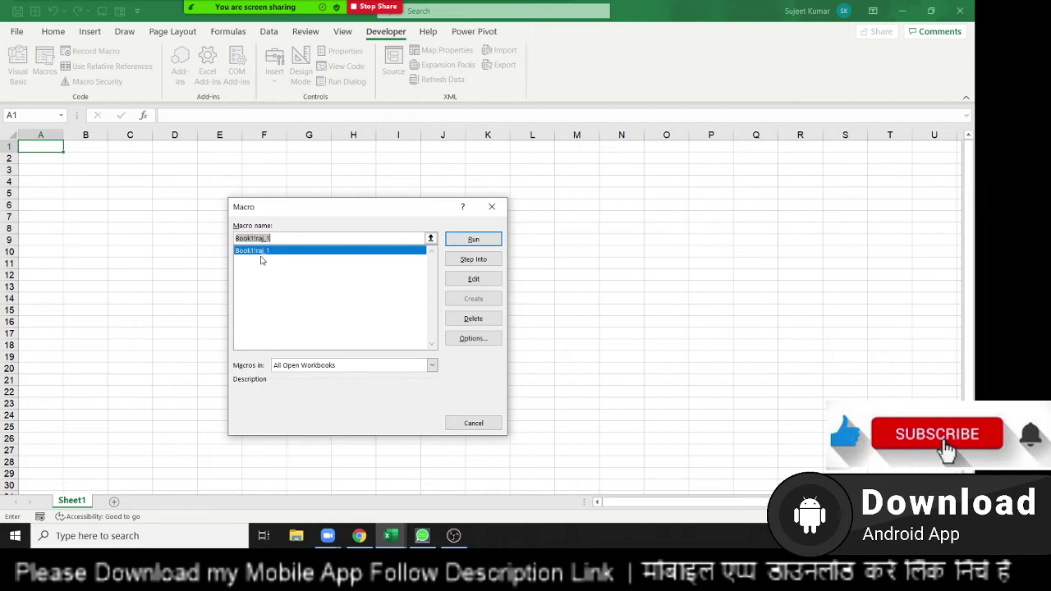
Run the Book1!raj_1 macro from the Macro dialog.
double_click(260, 253)
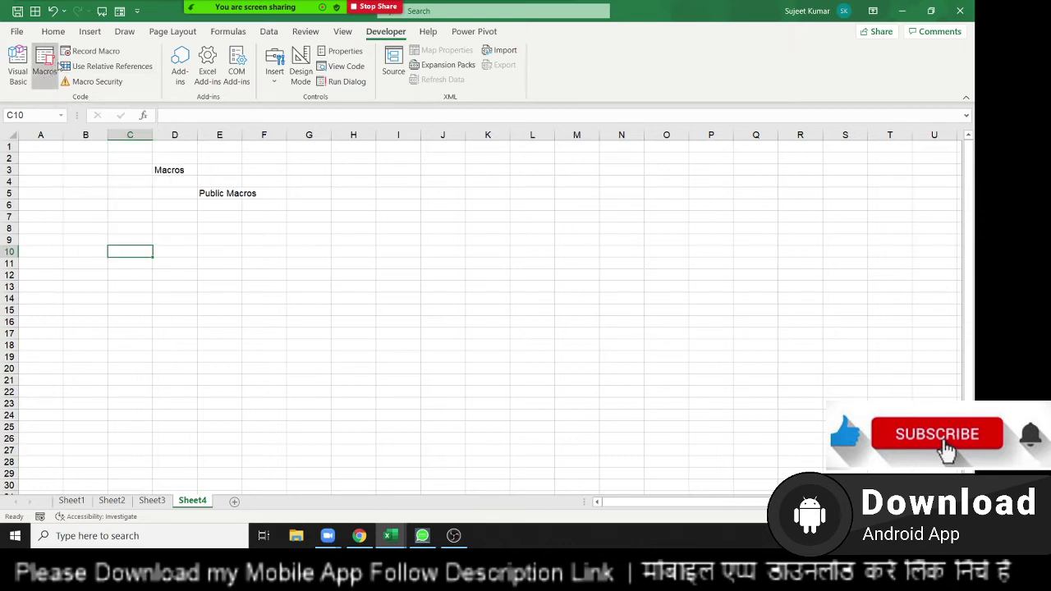
click(69, 56)
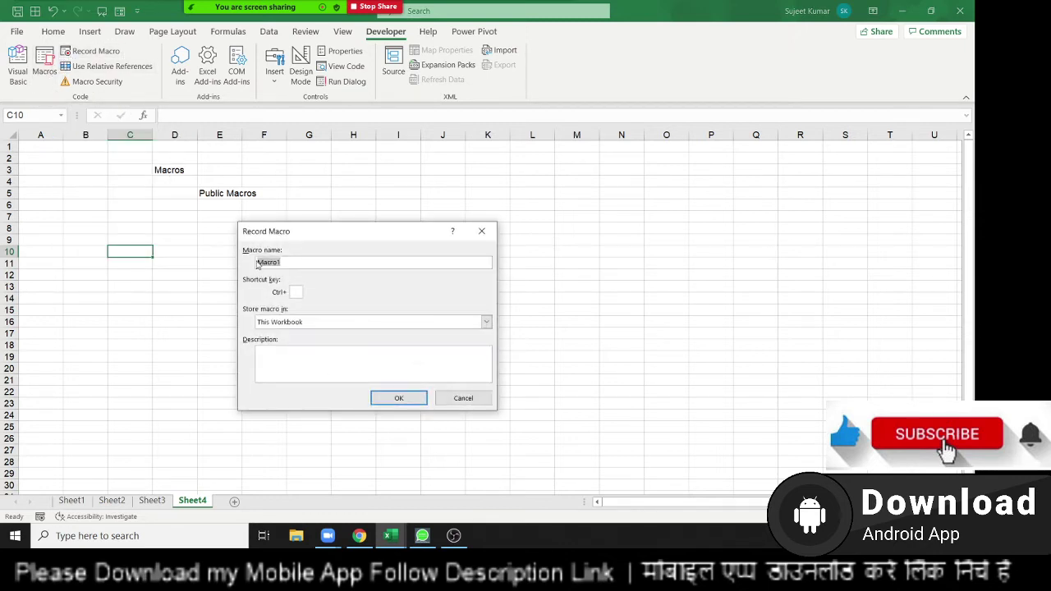
click(286, 325)
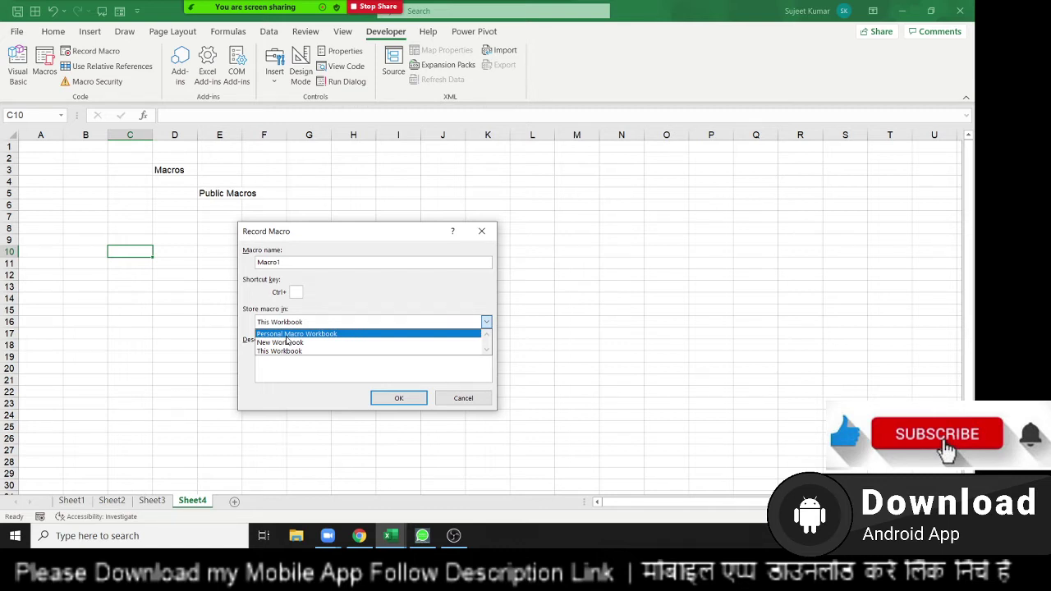
key(Escape)
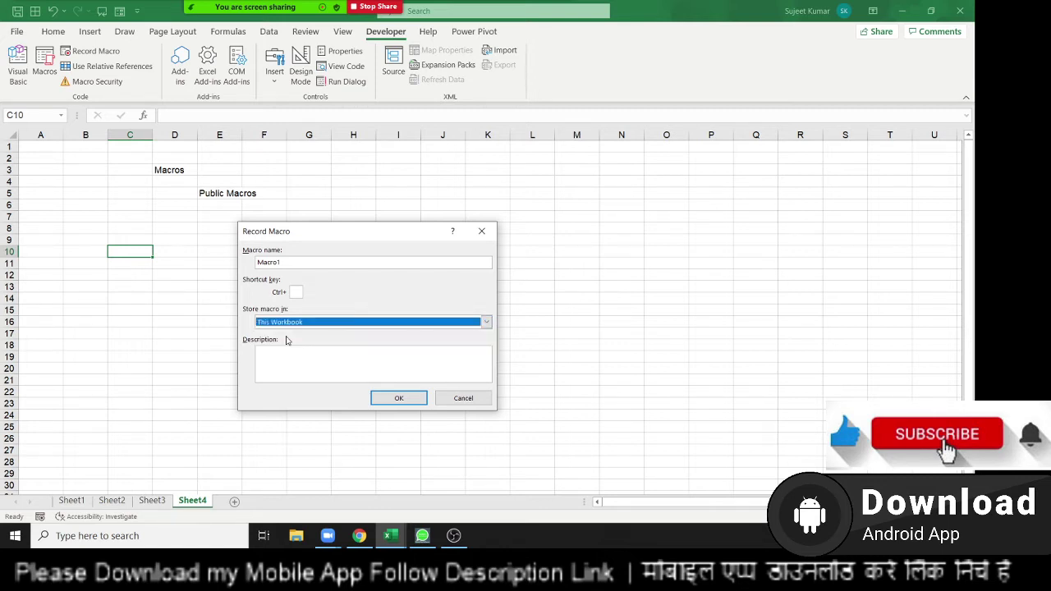
key(Escape)
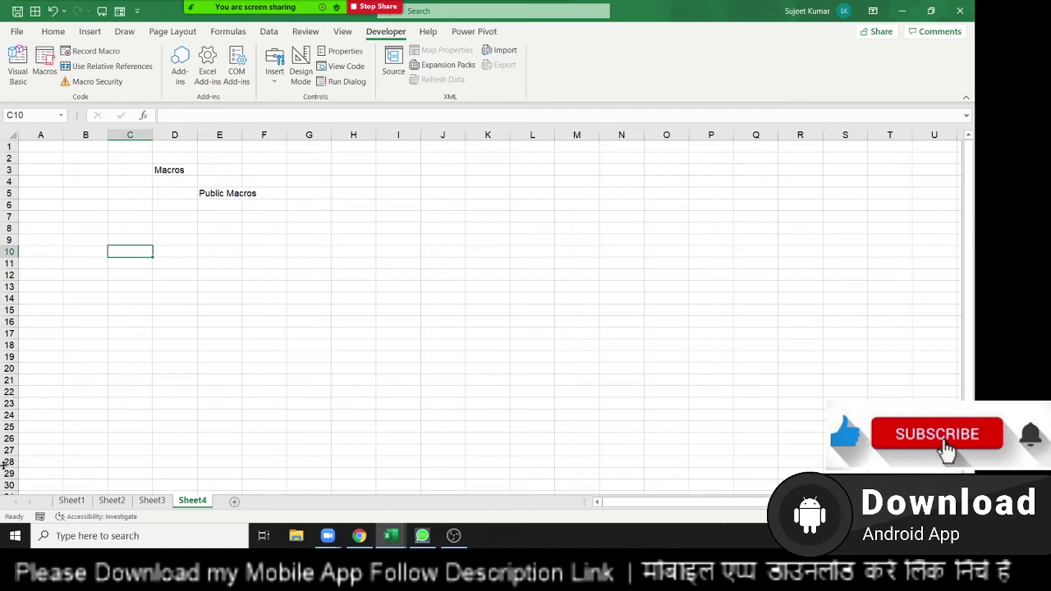
Enter 'Personal Macros' in cell E8.
click(212, 233)
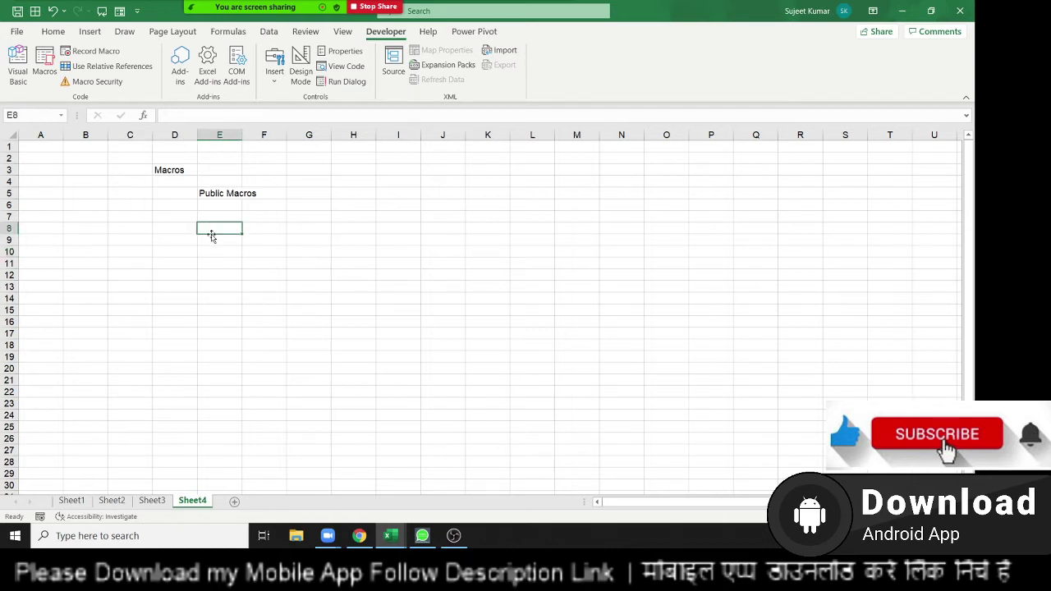
text(Per)
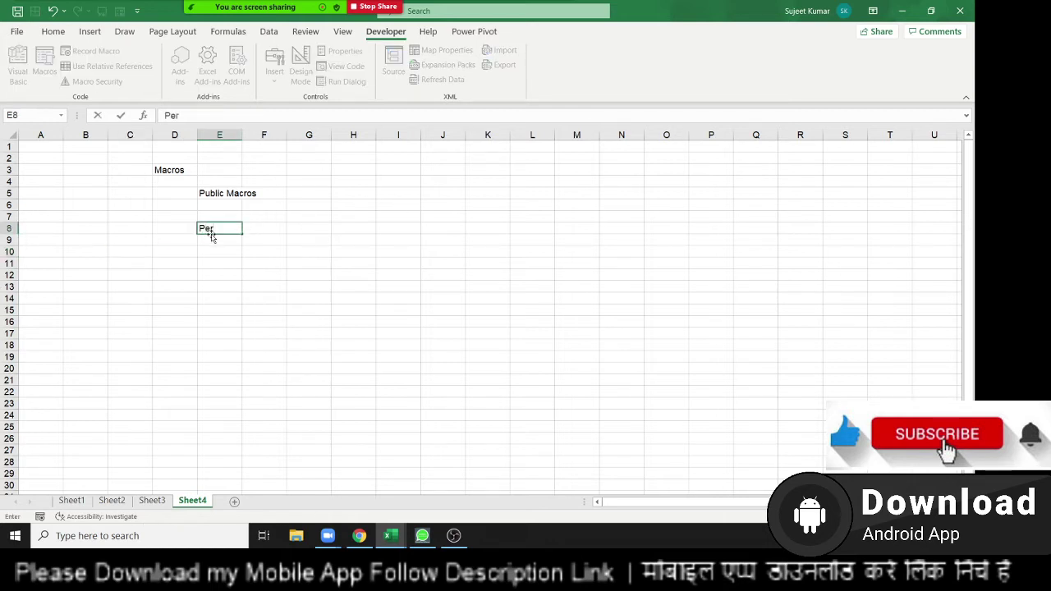
text(sonal)
text( Mac)
text(ros)
key(Return)
Enter 'Addins' in cell F9, correcting the mistyped entry.
key(Right)
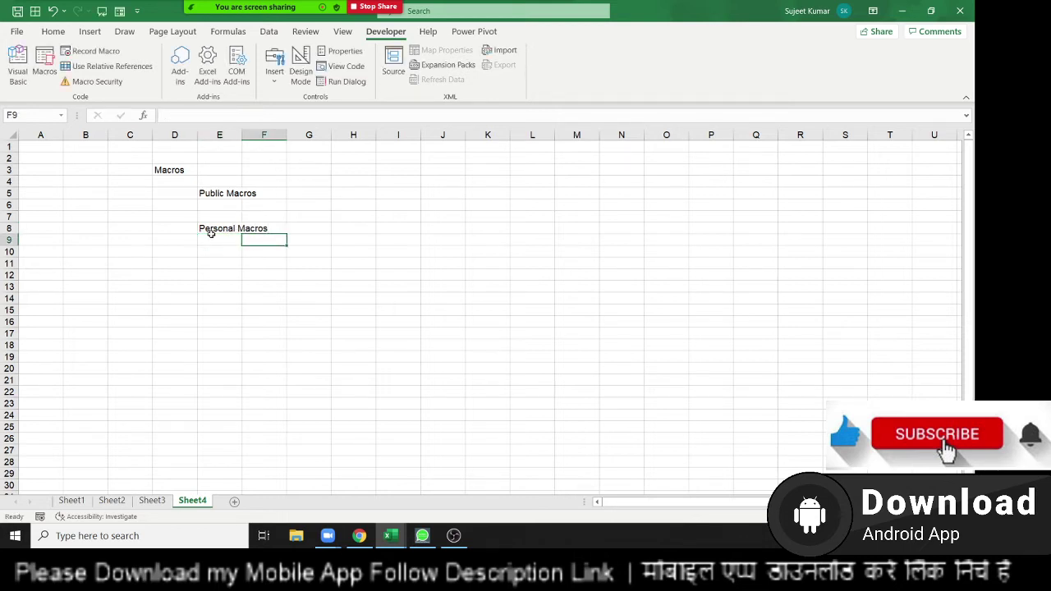
text(Add )
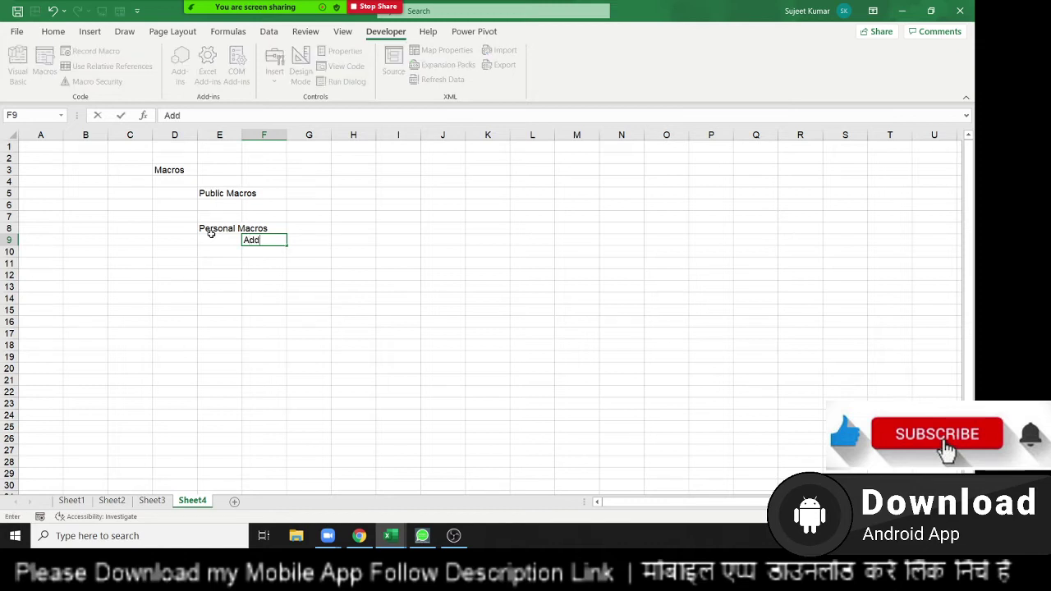
text(in)
text(sa)
key(Return)
key(Up)
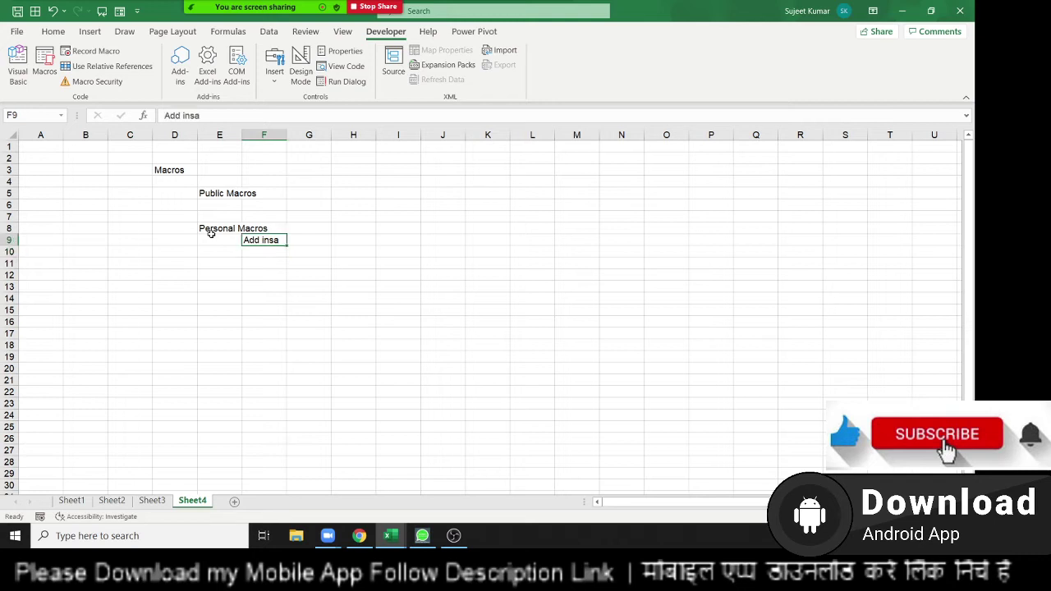
key(F2)
key(BackSpace)
key(BackSpace)
key(BackSpace)
key(BackSpace)
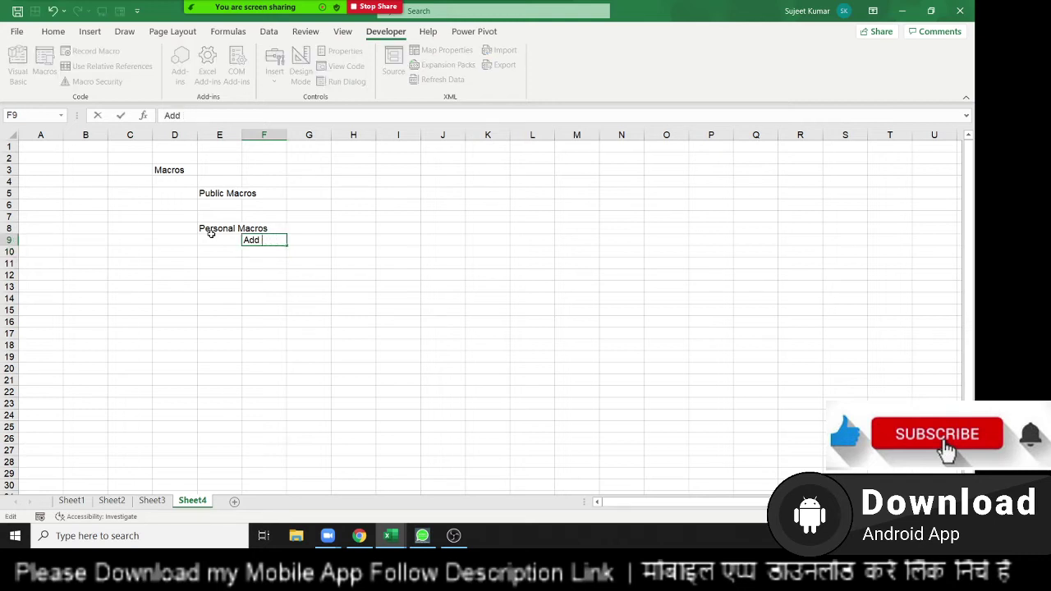
key(BackSpace)
text(in)
text(s)
key(Return)
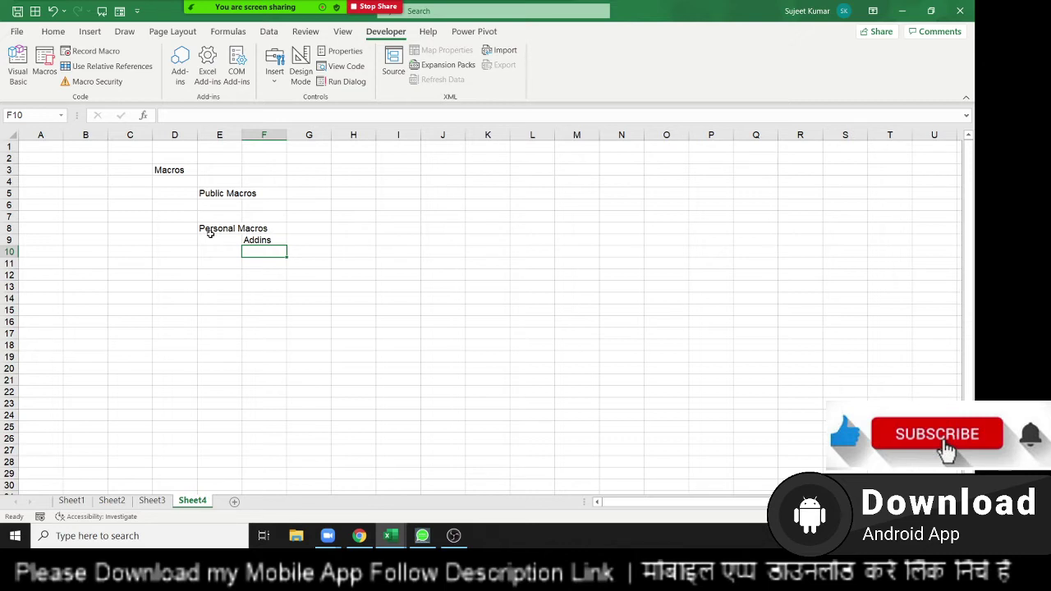
Enter 'Event Macros' in cell E11, fixing the typo.
key(Left)
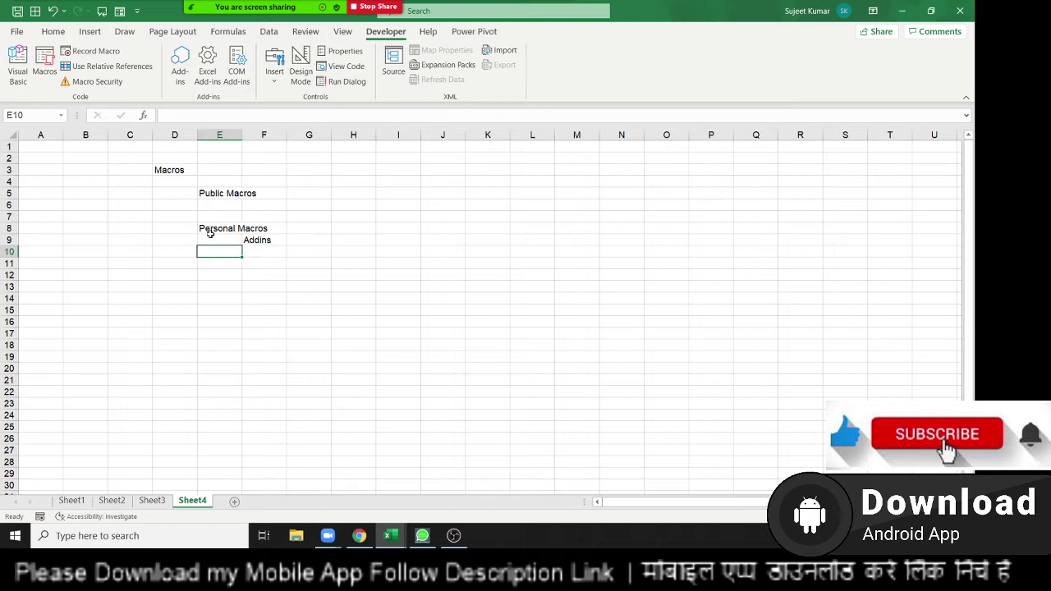
key(Down)
text(Ev)
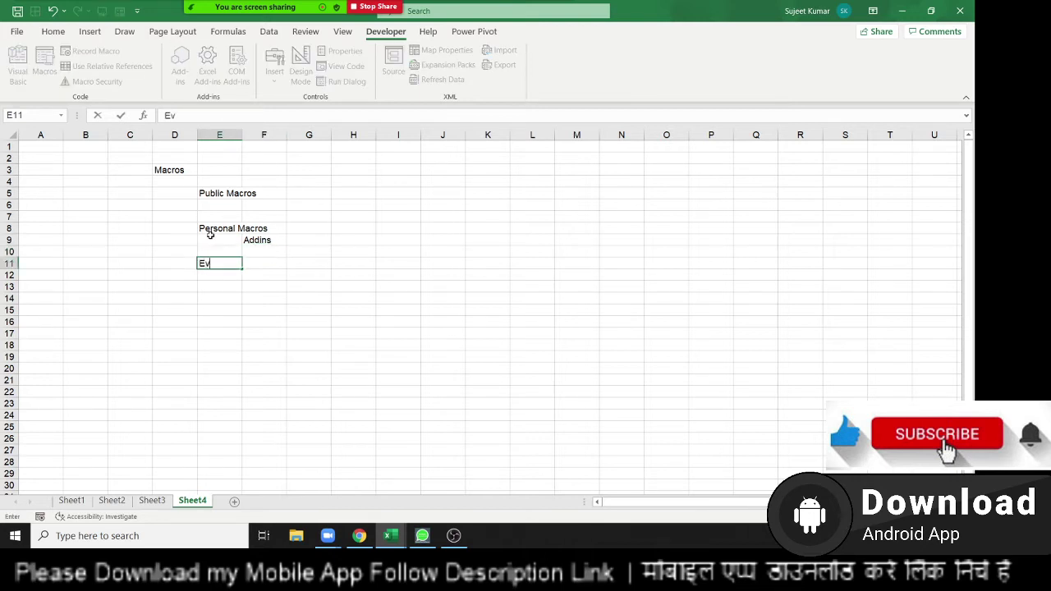
text(enin)
key(BackSpace)
key(BackSpace)
text(t )
text(Macro)
text(s)
key(Return)
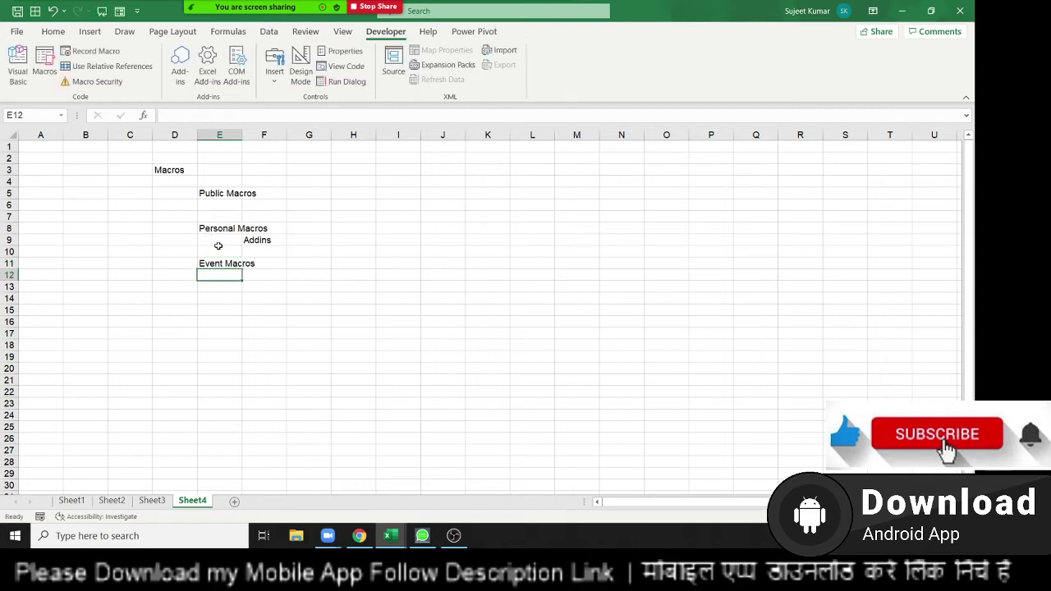
Point out the Addins and Public Macros notes, then open the Macros list.
click(215, 216)
click(253, 242)
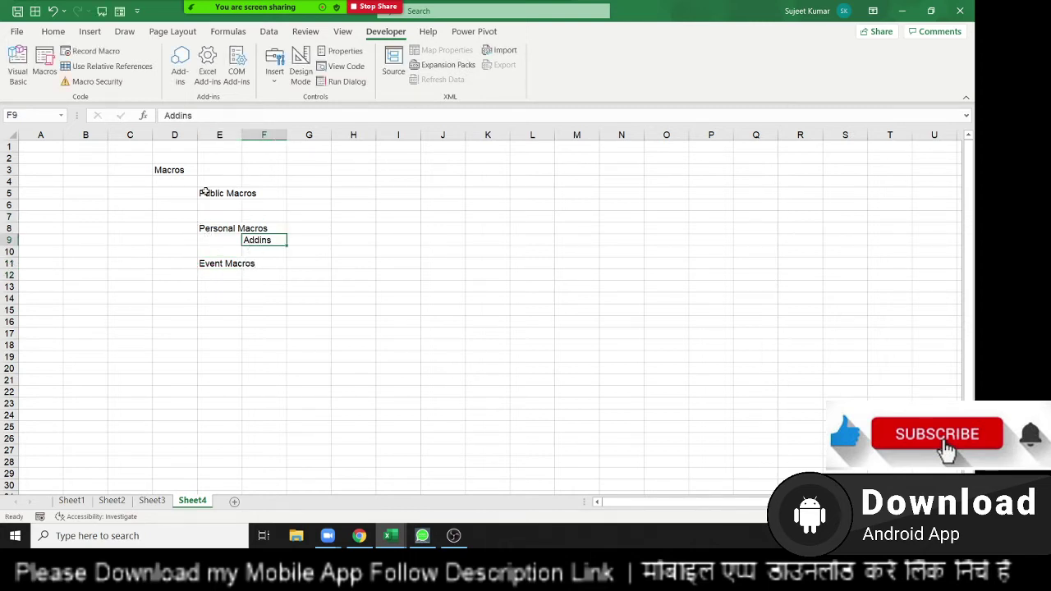
click(205, 193)
click(130, 249)
click(52, 71)
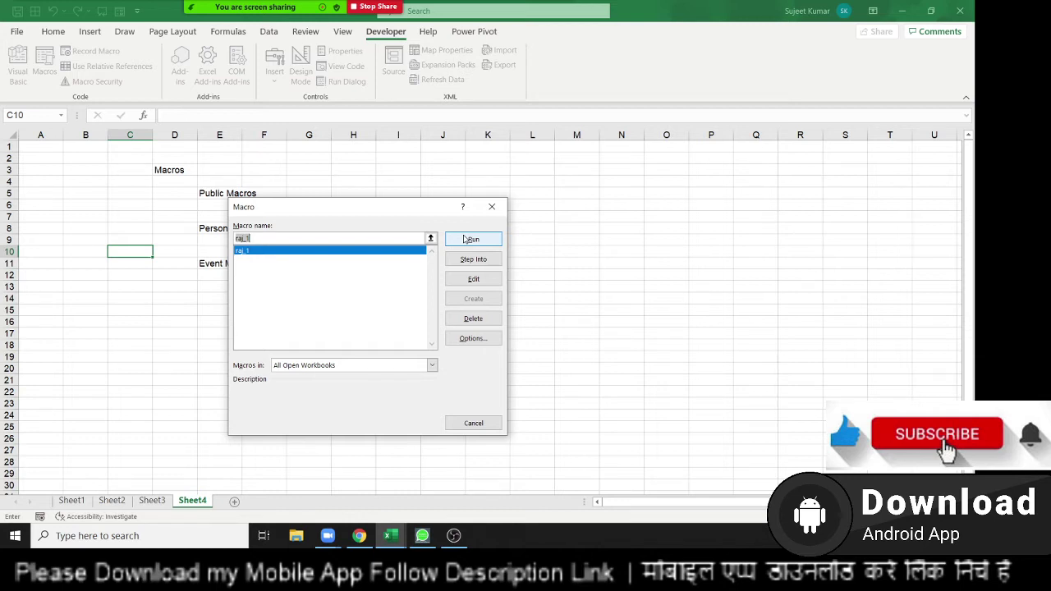
Type 'r' in the macro name box, then cancel the Macro dialog without running anything.
text(r)
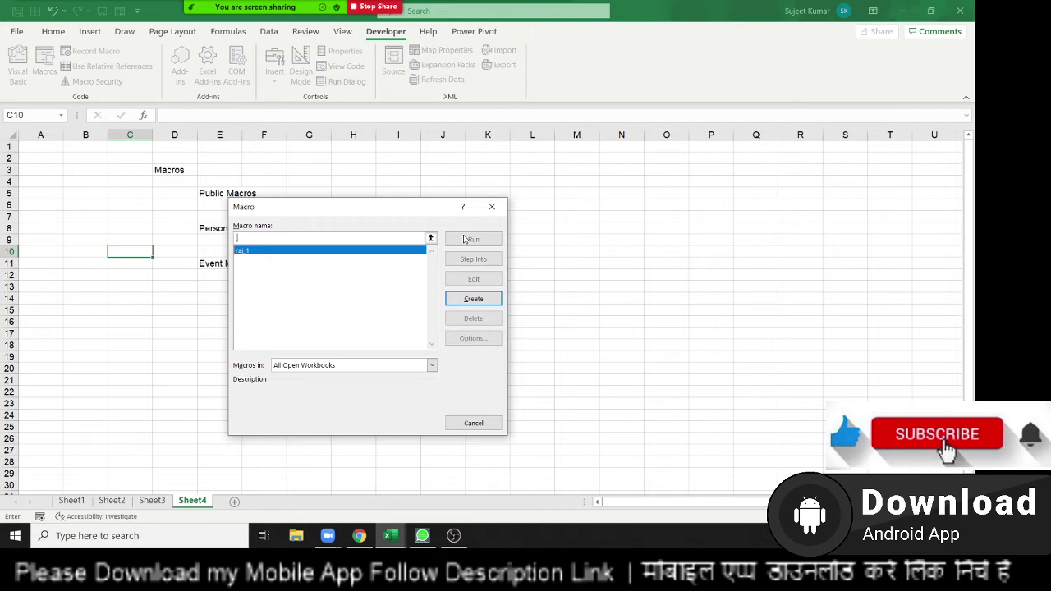
click(465, 239)
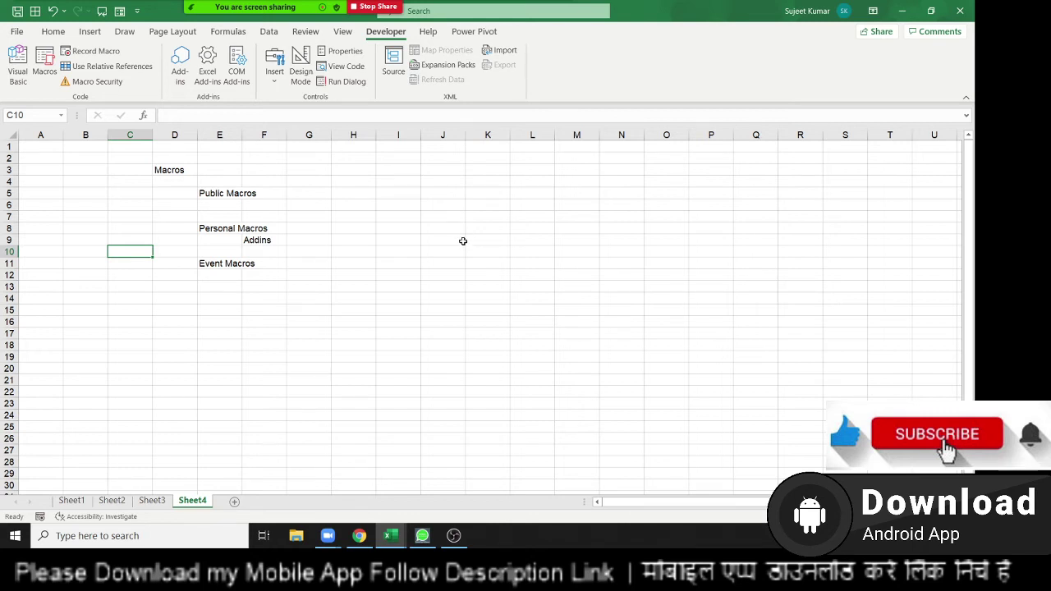
Select the Event Macros, Public Macros and Personal Macros notes, then E5:F5.
click(229, 261)
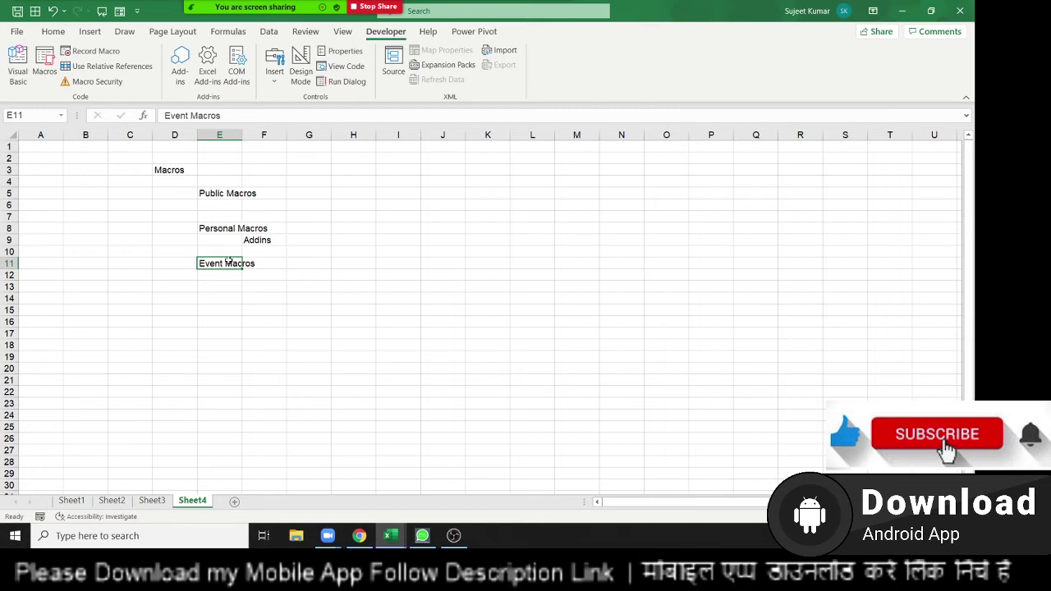
click(205, 192)
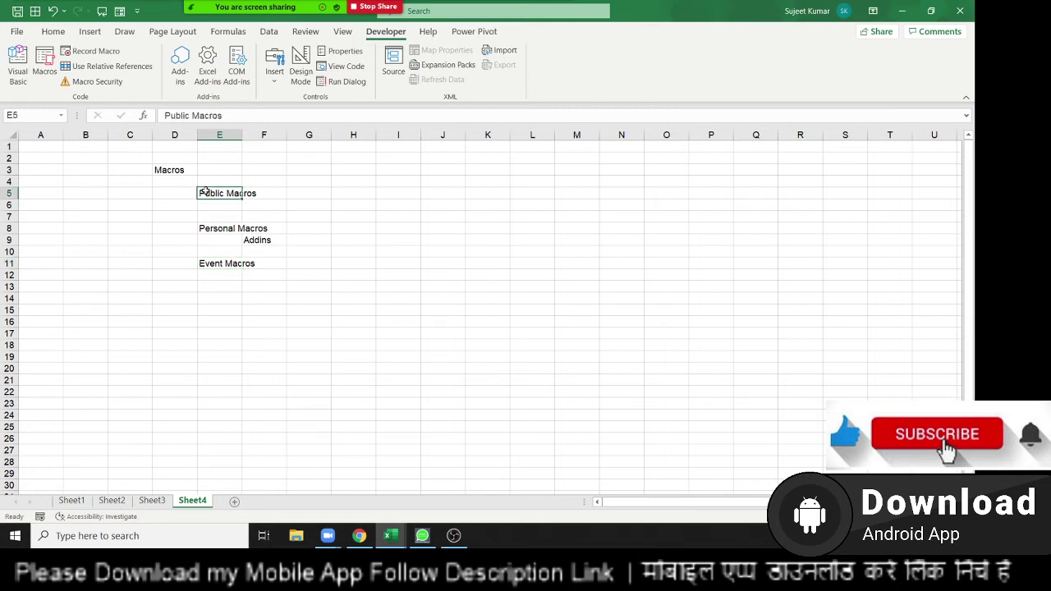
click(225, 232)
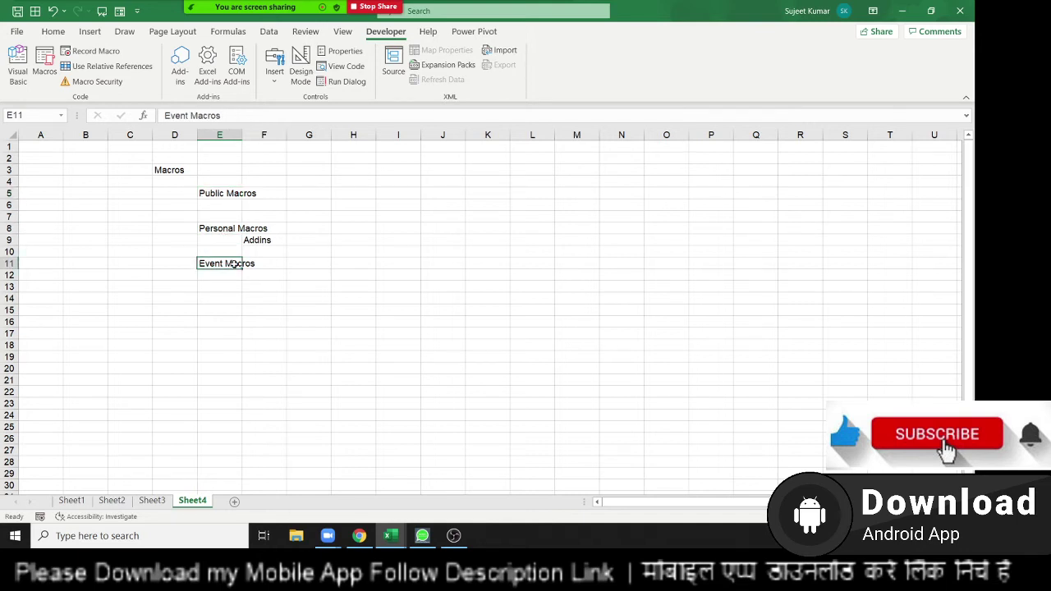
drag(223, 193, 267, 191)
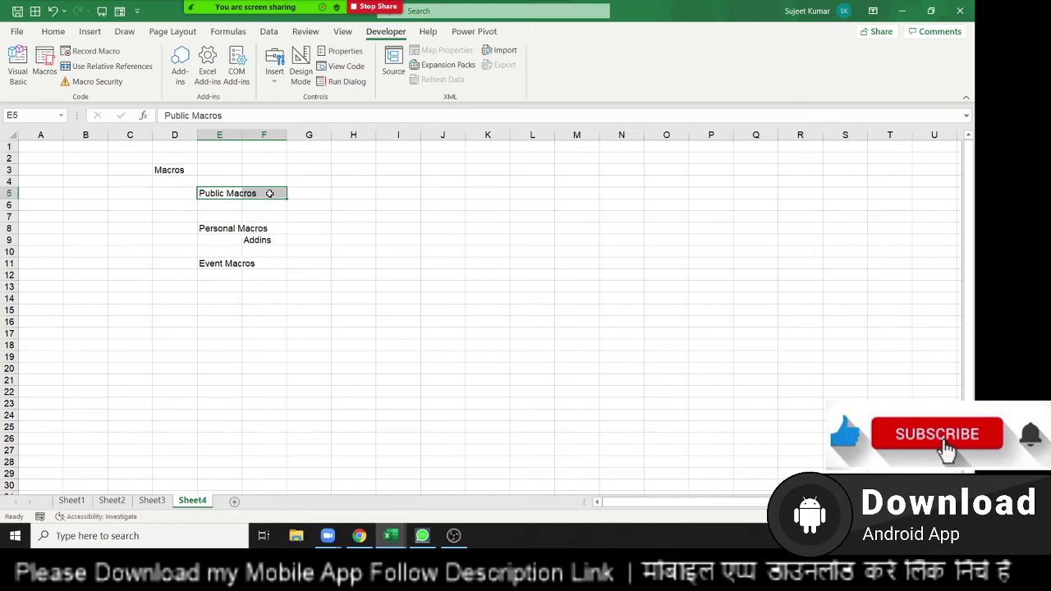
Step through Personal Macros, Addins and Event Macros, extending the selection up from E11.
key(Down)
key(Down)
key(Down)
key(Down)
key(Right)
key(Left)
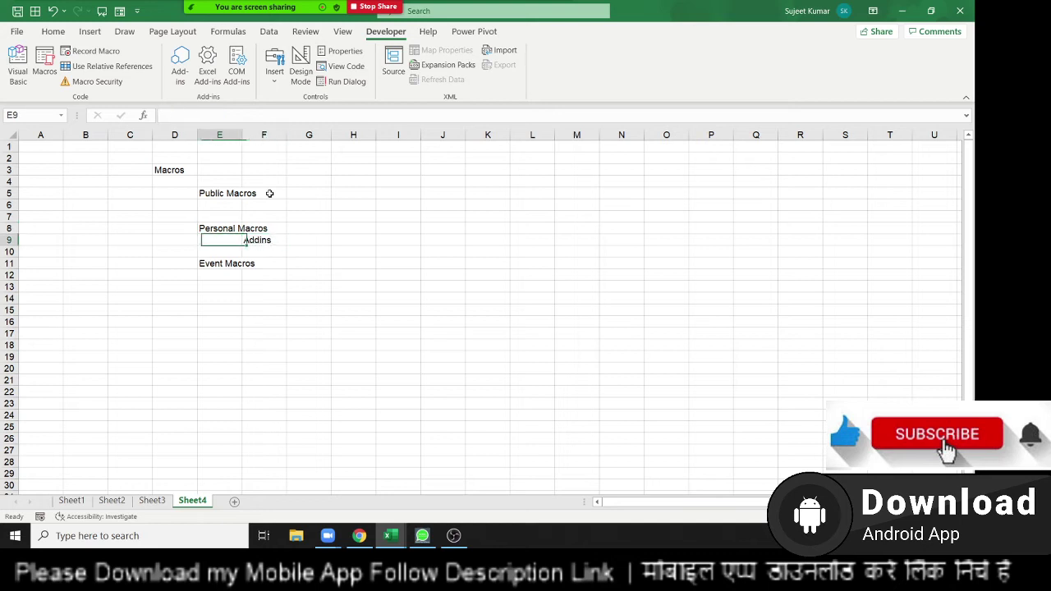
key(Up)
key(Down)
key(Right)
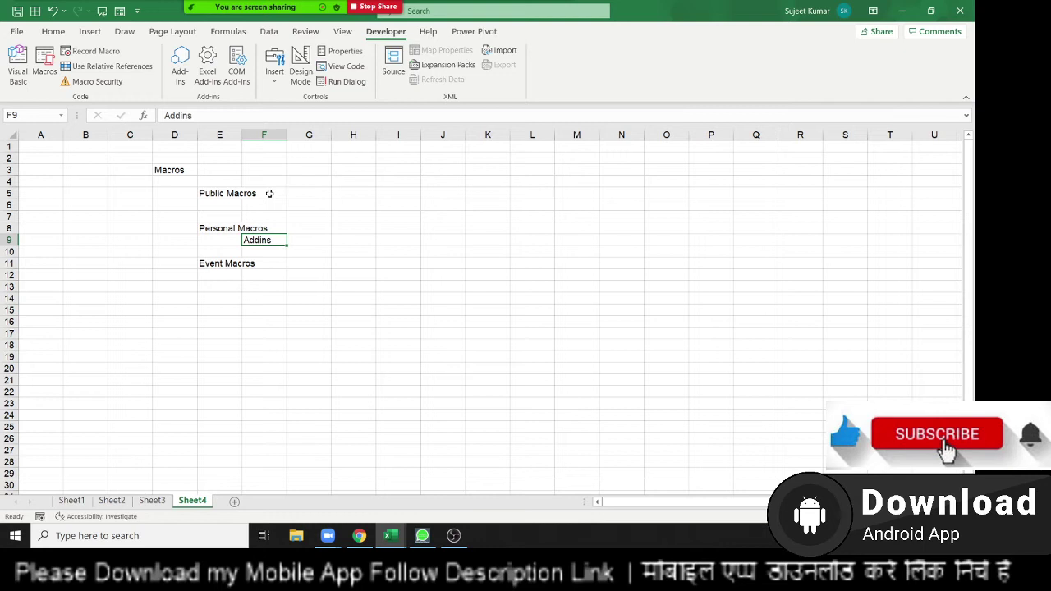
key(Left)
key(Left)
key(Down)
key(Down)
key(Right)
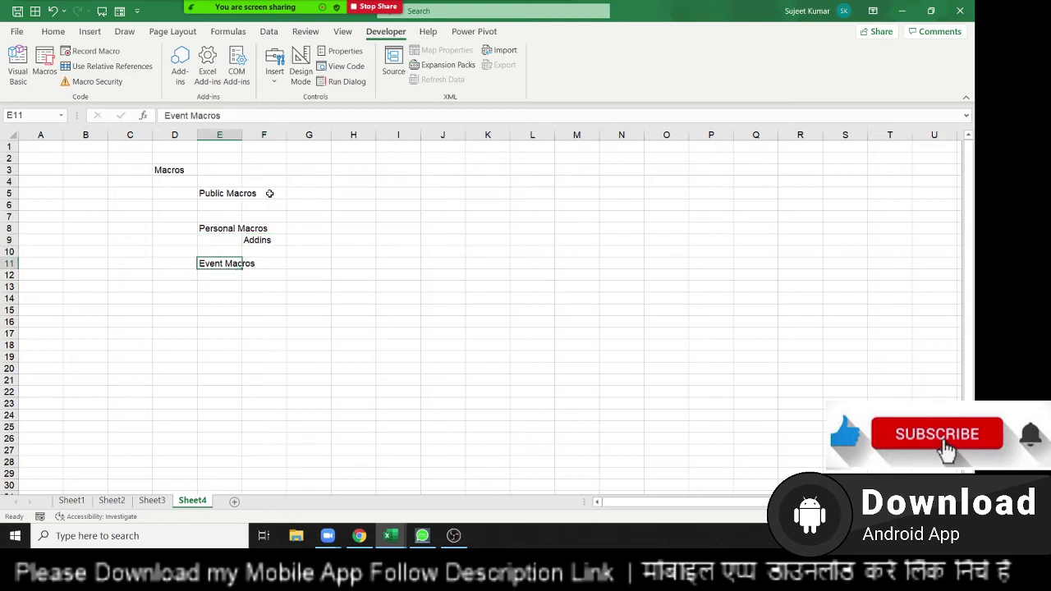
key(shift+Up)
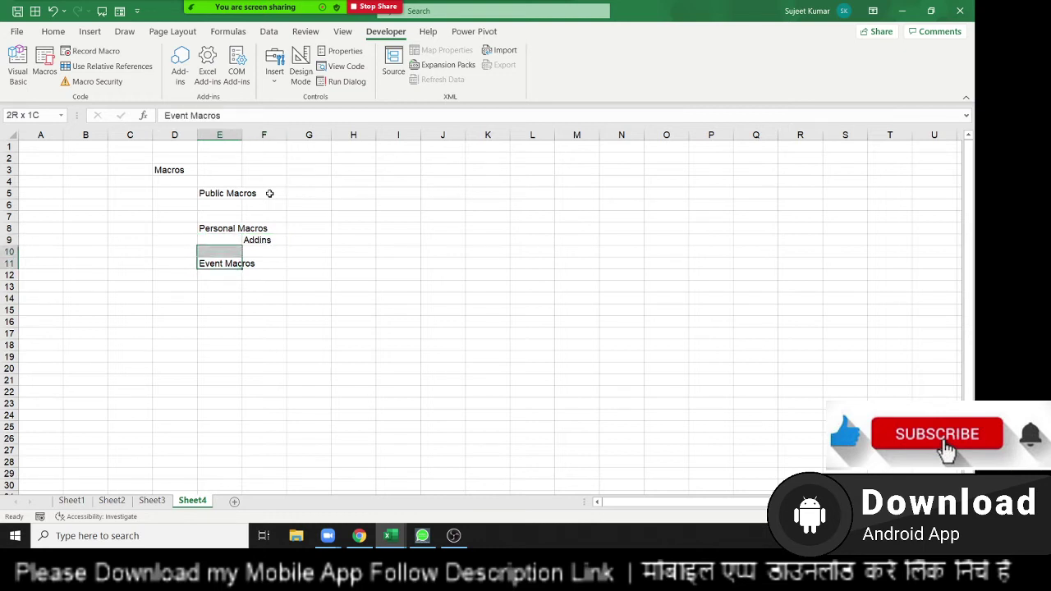
key(shift+Up)
key(shift+Up)
key(shift+Up)
key(shift+Up)
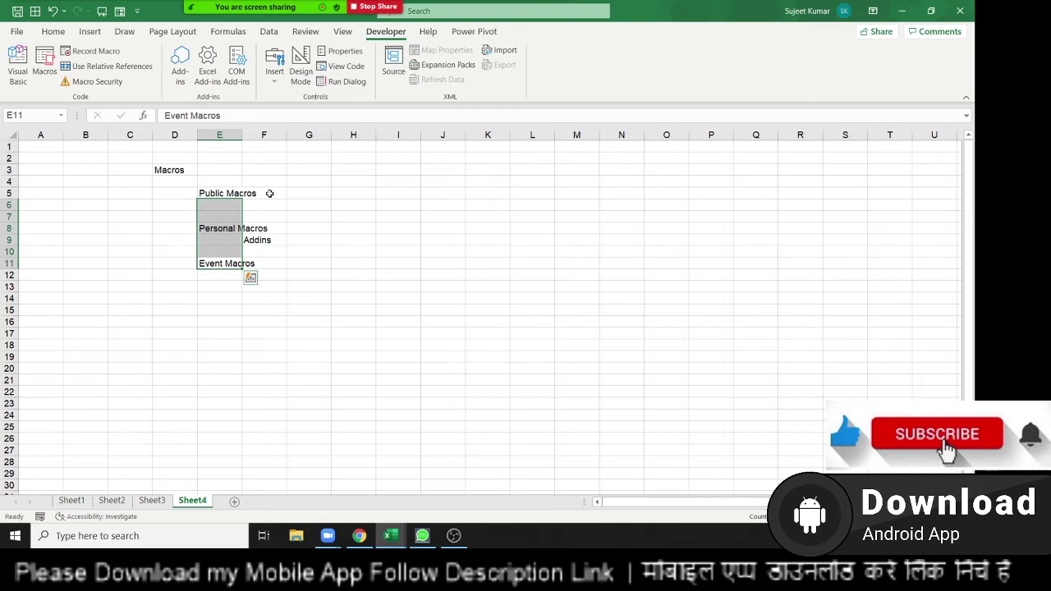
key(shift+Down)
key(Up)
key(Up)
key(Up)
key(Up)
key(Up)
key(Up)
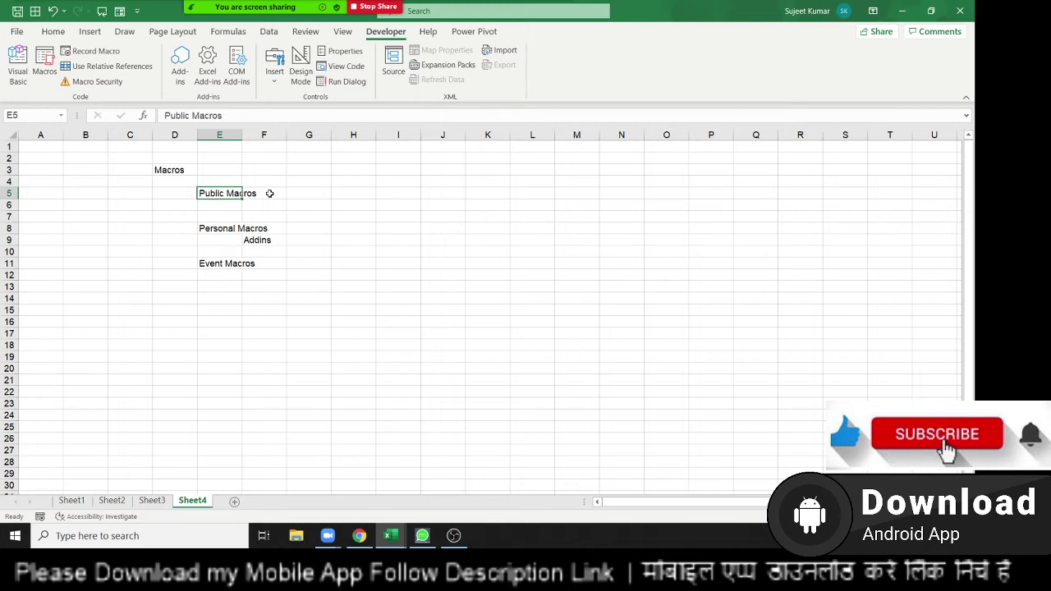
Switch to the VBA editor and add a new line below raj_1's End Sub.
key(alt+Tab)
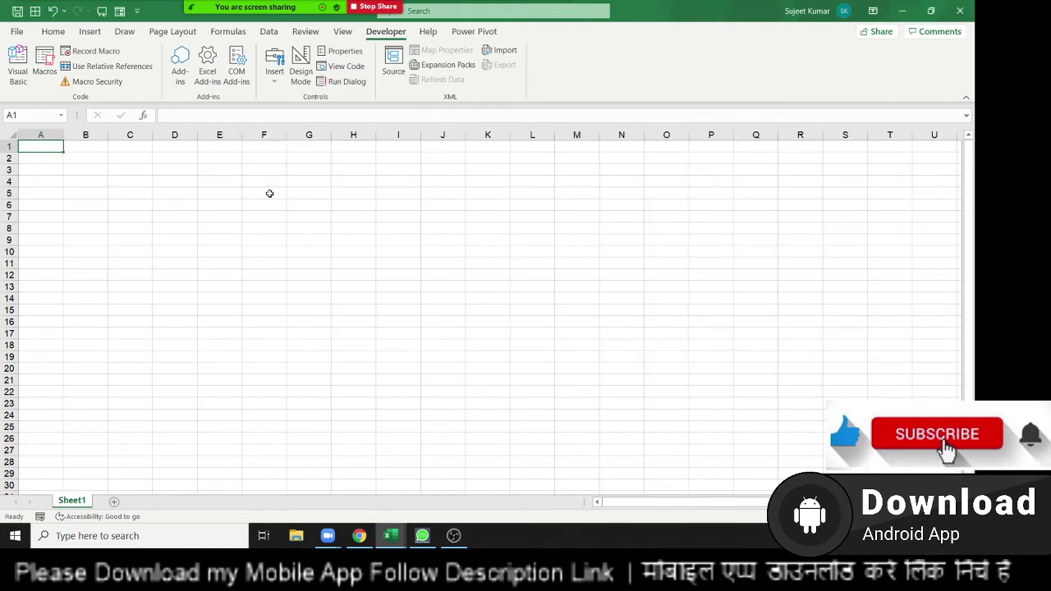
key(alt+Tab)
key(alt+Tab)
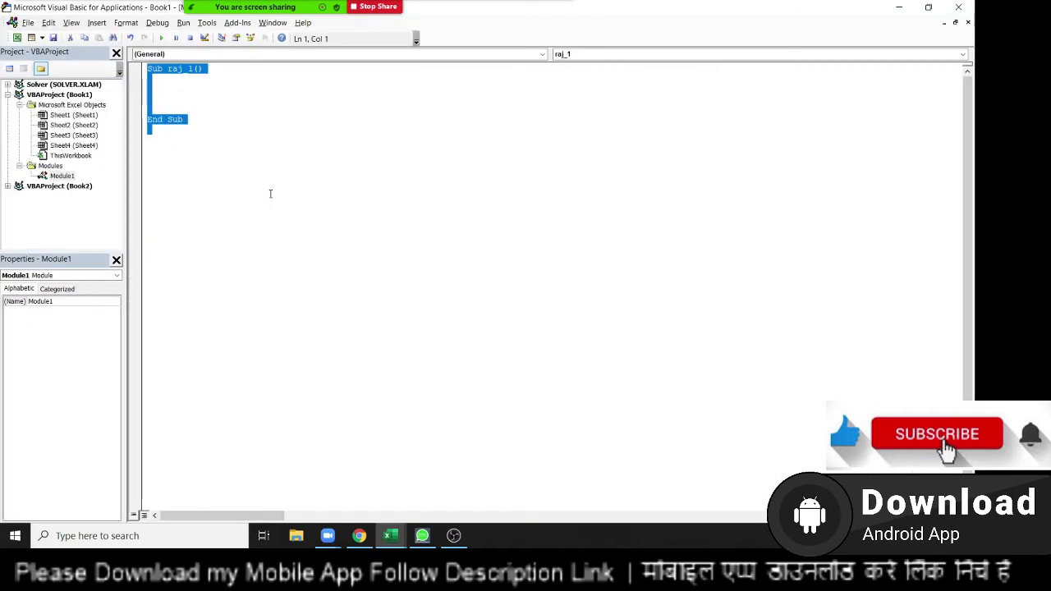
click(270, 194)
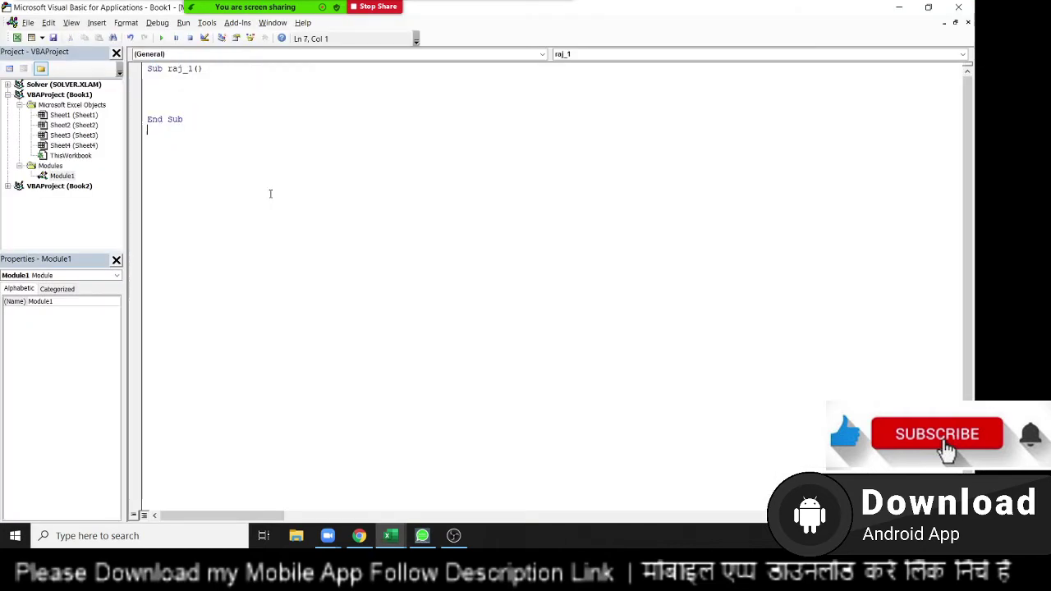
key(Down)
key(Return)
key(Return)
Begin a function named URT( there, then return to the Excel workbook.
text(func)
text(tion )
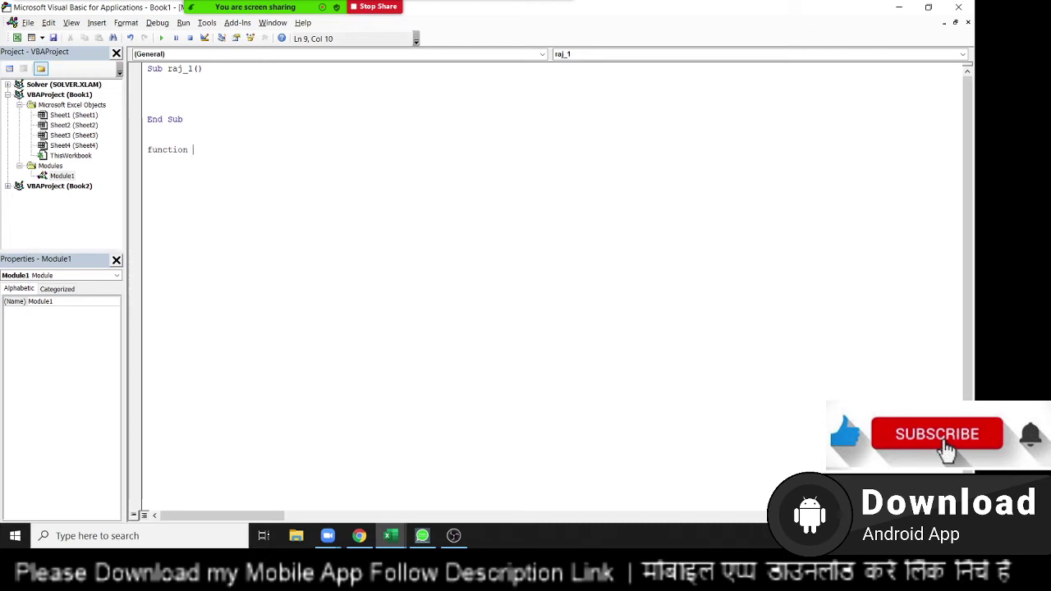
text(RT)
key(BackSpace)
key(BackSpace)
text(URT)
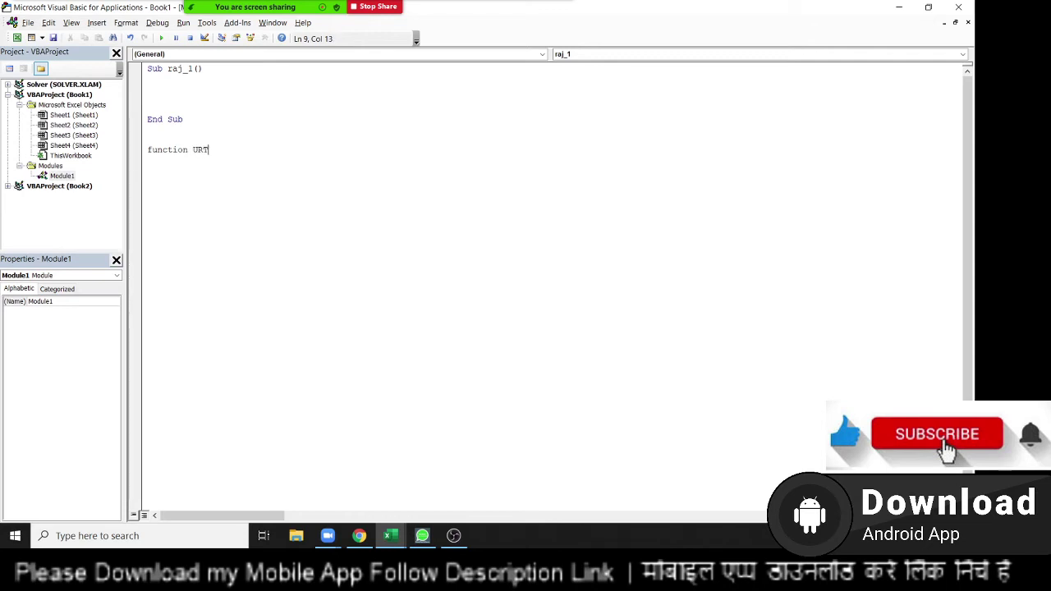
text(()
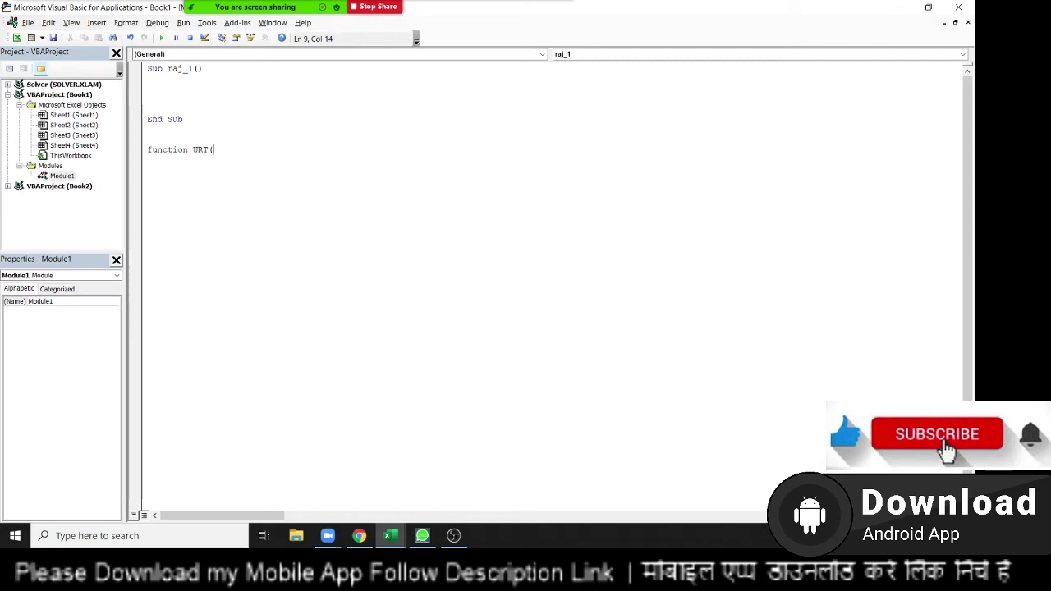
key(alt+F11)
Try =IF( in A1 and VLOOKUP in D4, cancel both, and return to the VBA editor.
text(=)
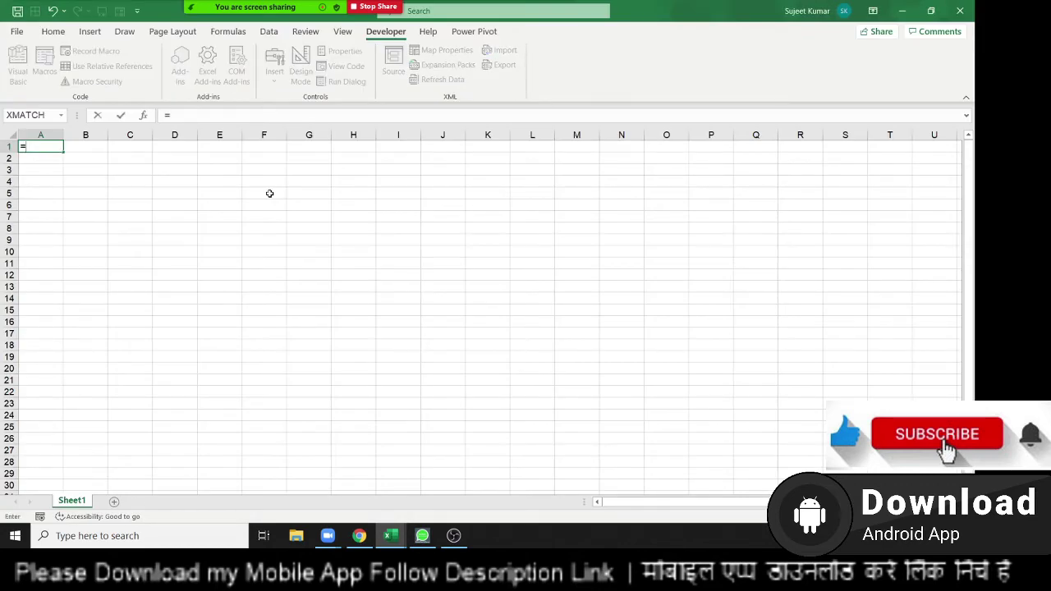
text(IF()
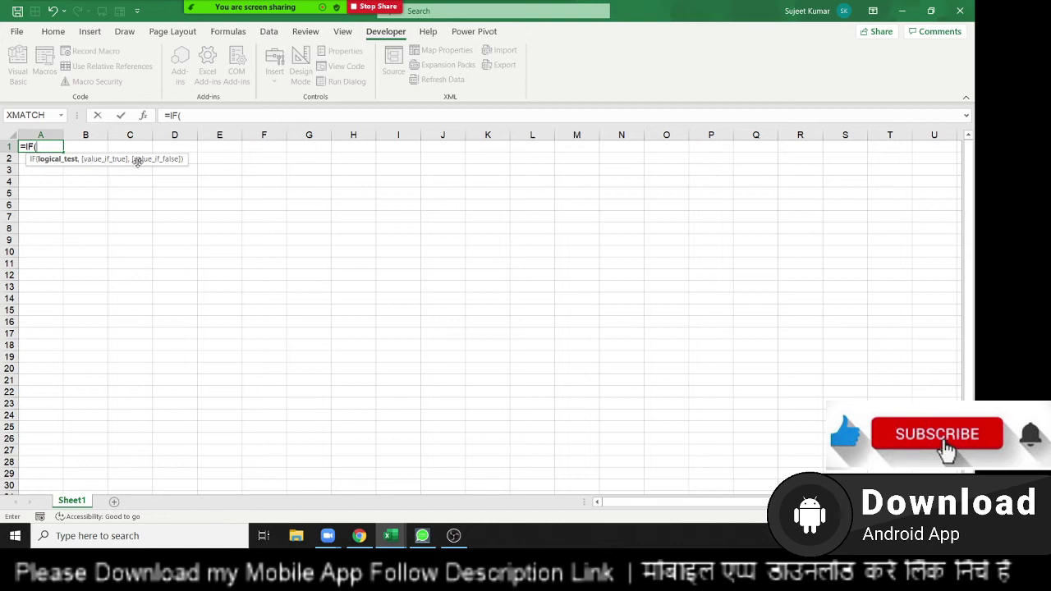
key(Escape)
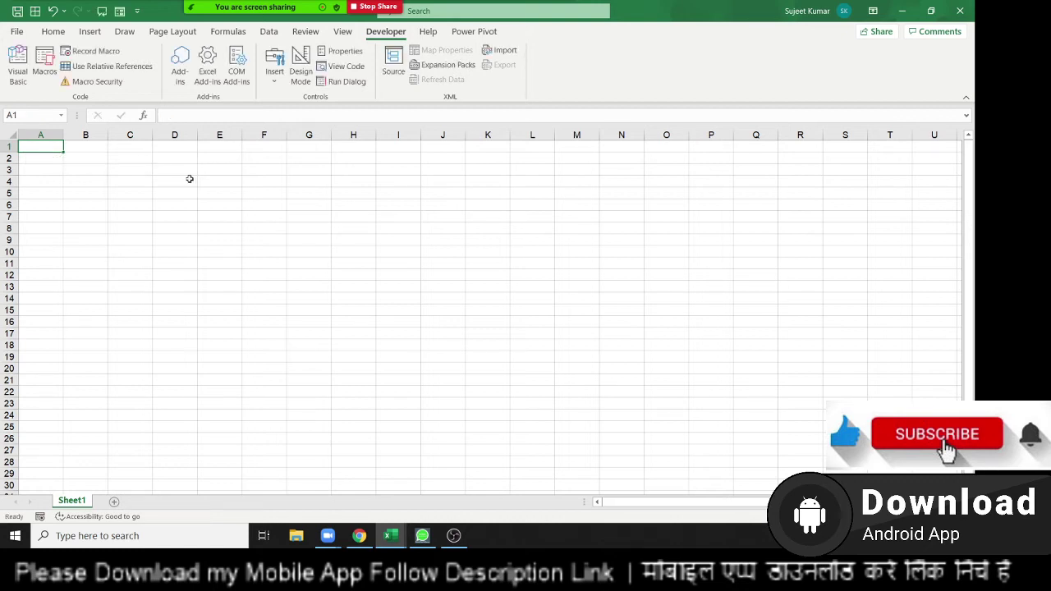
click(191, 179)
text(=vl)
key(Tab)
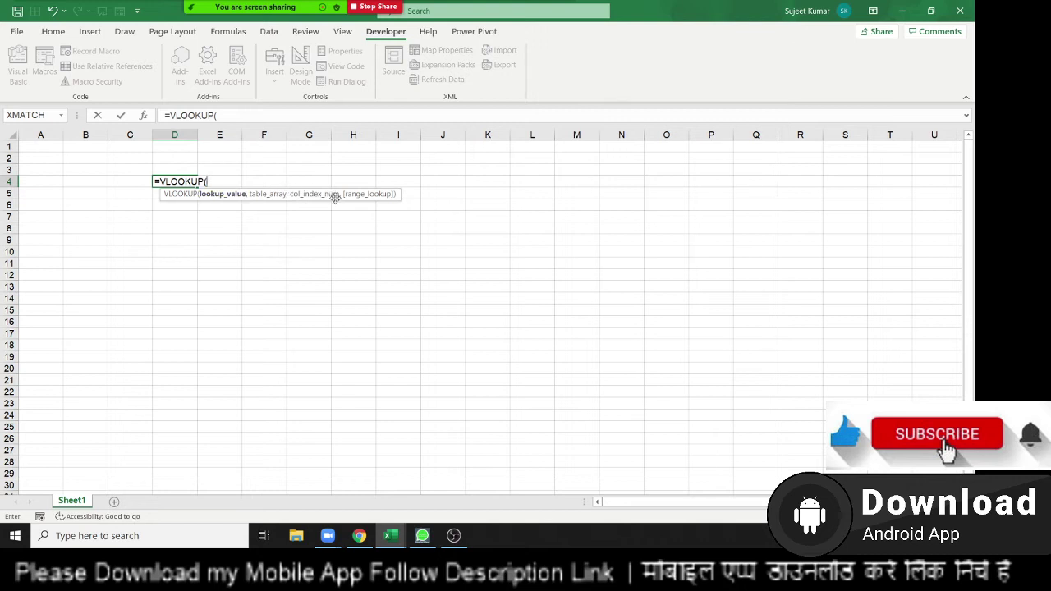
key(Escape)
key(alt+F11)
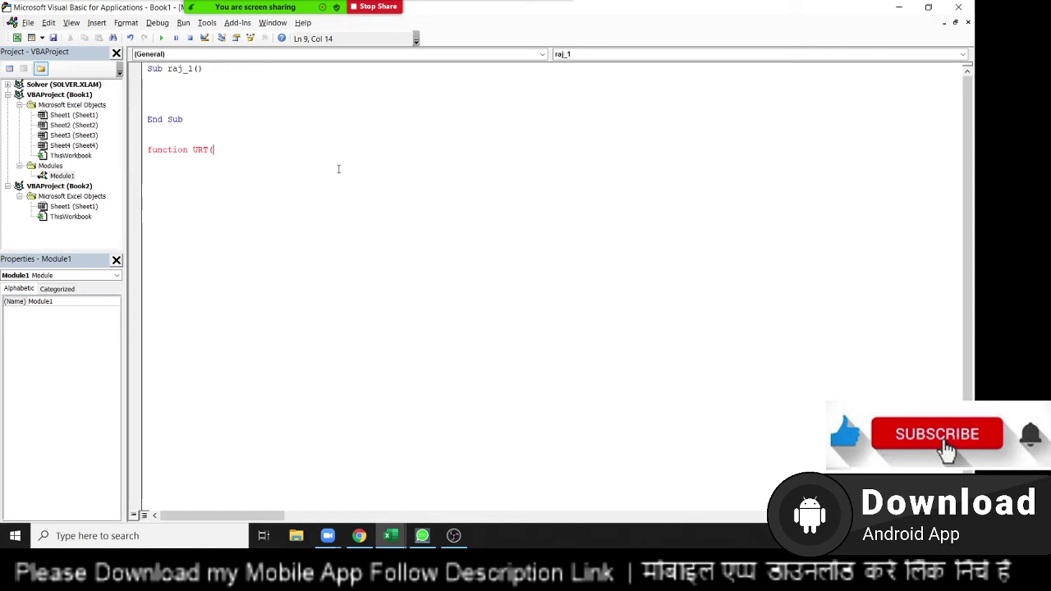
Finish the function header as URT(n As String) with an empty body and End Function.
text(n as s)
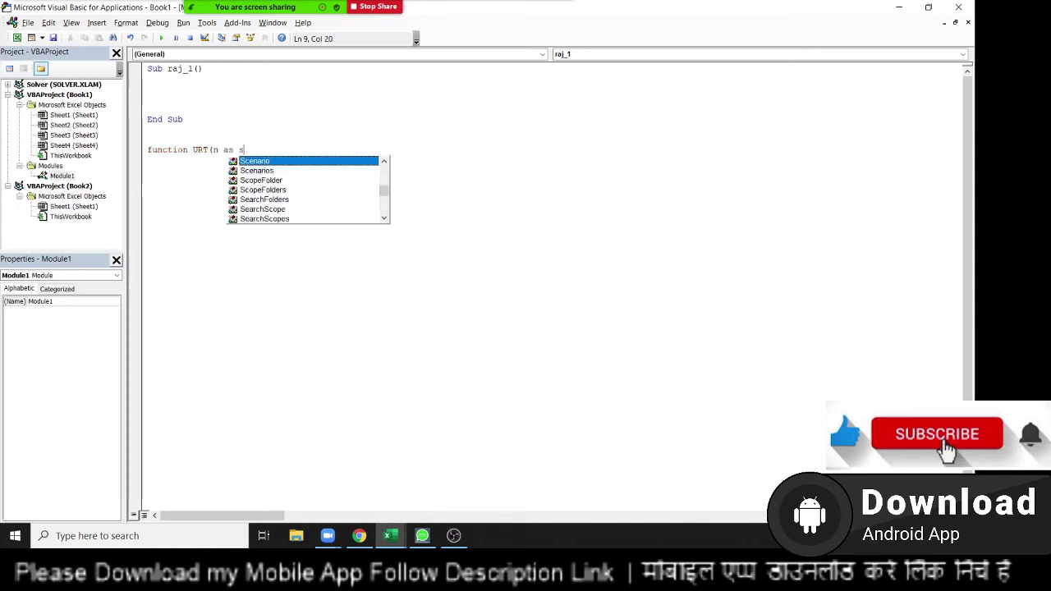
text(tr)
key(Tab)
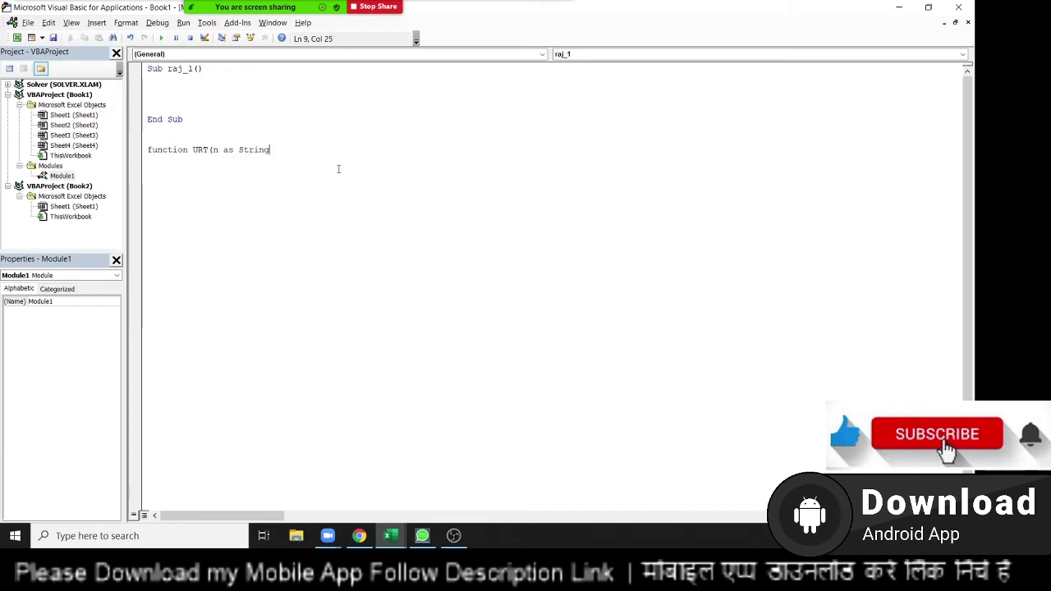
text())
key(Return)
key(Return)
key(Return)
key(Return)
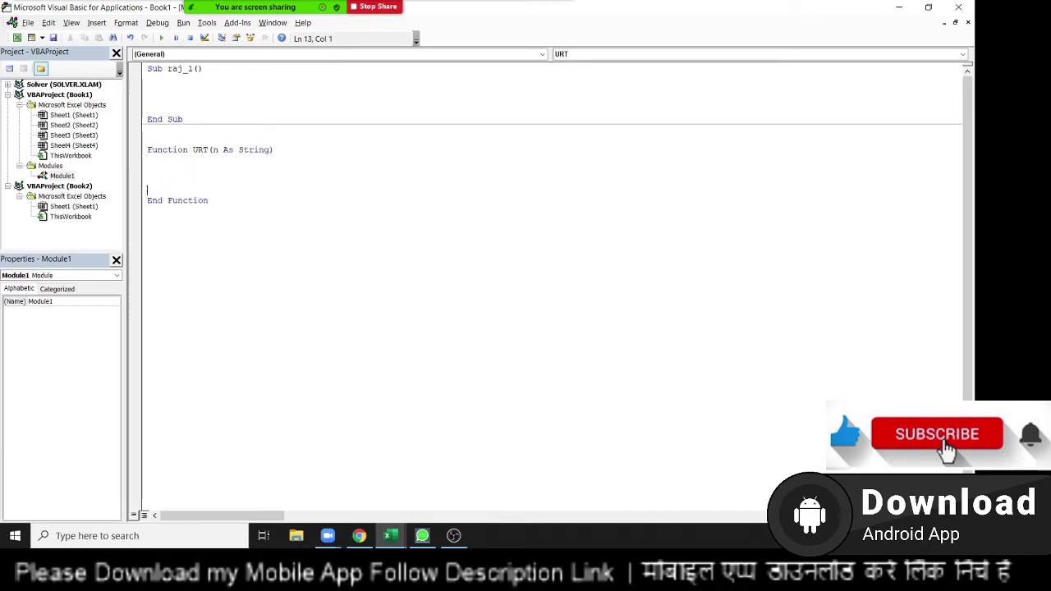
key(Up)
key(Up)
In the Excel sheet, start a trial =UTE formula in D4 and cancel it.
key(alt+F11)
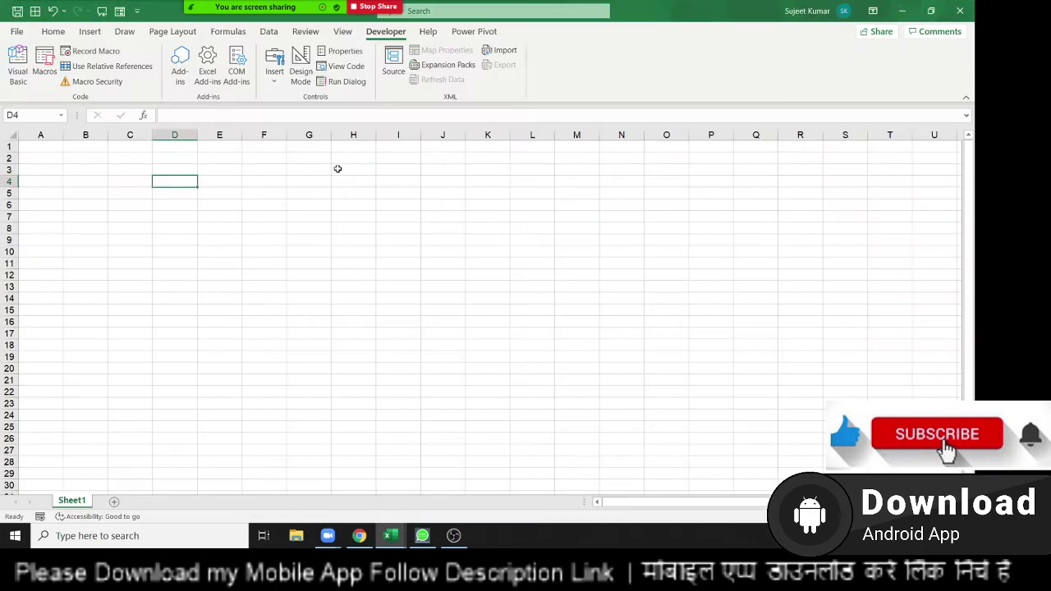
text(=)
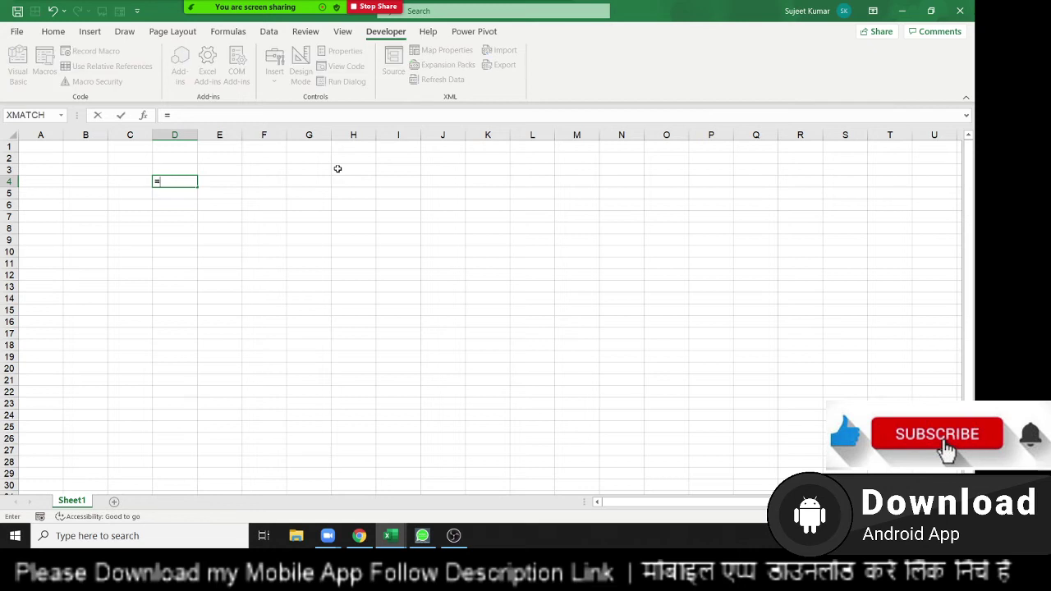
text(UT)
key(BackSpace)
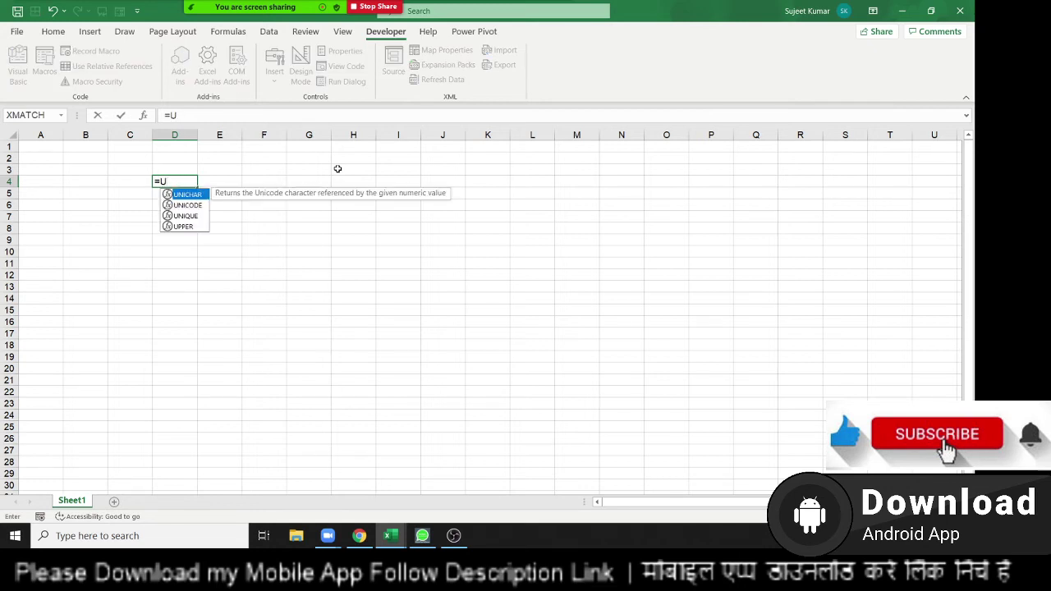
text(E)
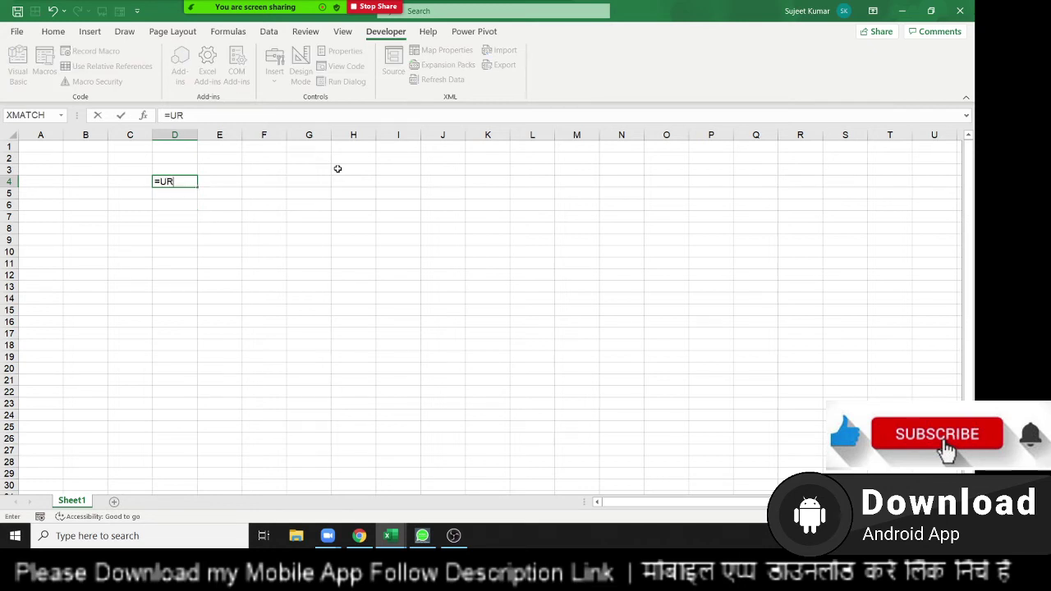
key(Escape)
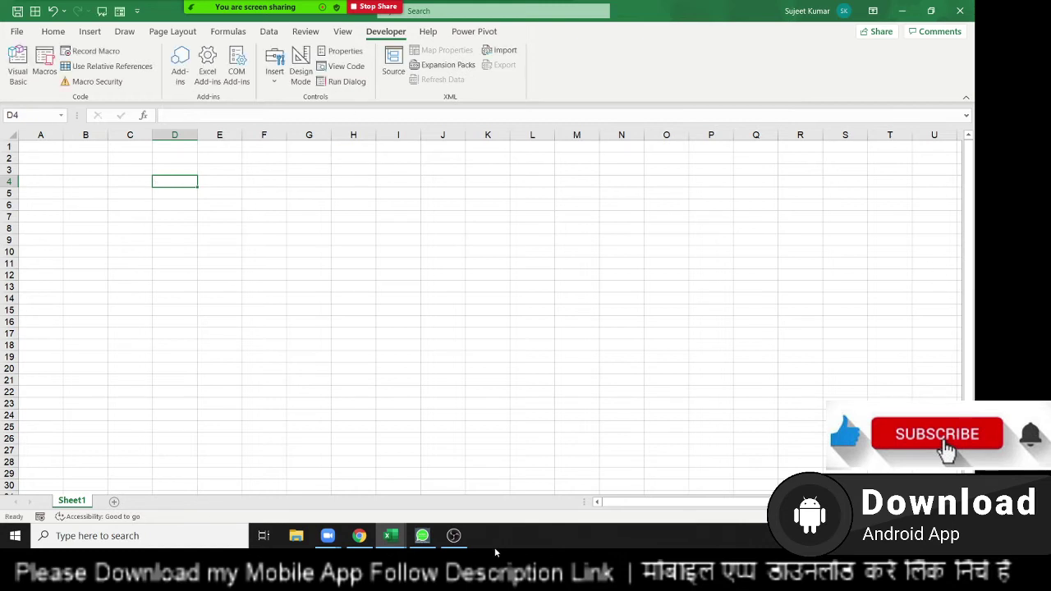
In the Macros notes workbook, test =URT( in E16, cancel it, and return to the VBA editor.
click(391, 536)
click(275, 507)
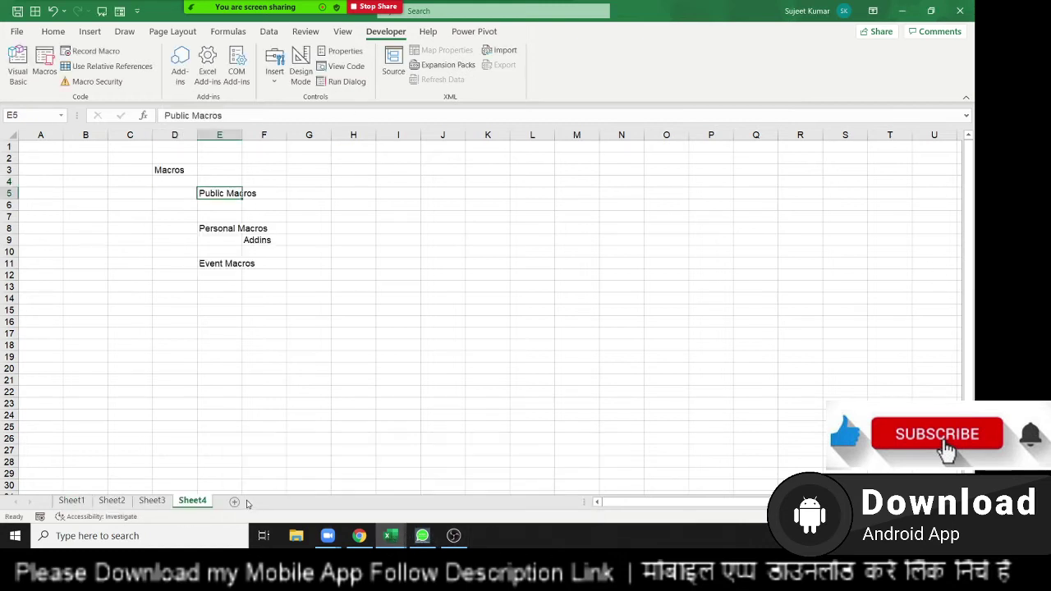
click(214, 319)
text(=)
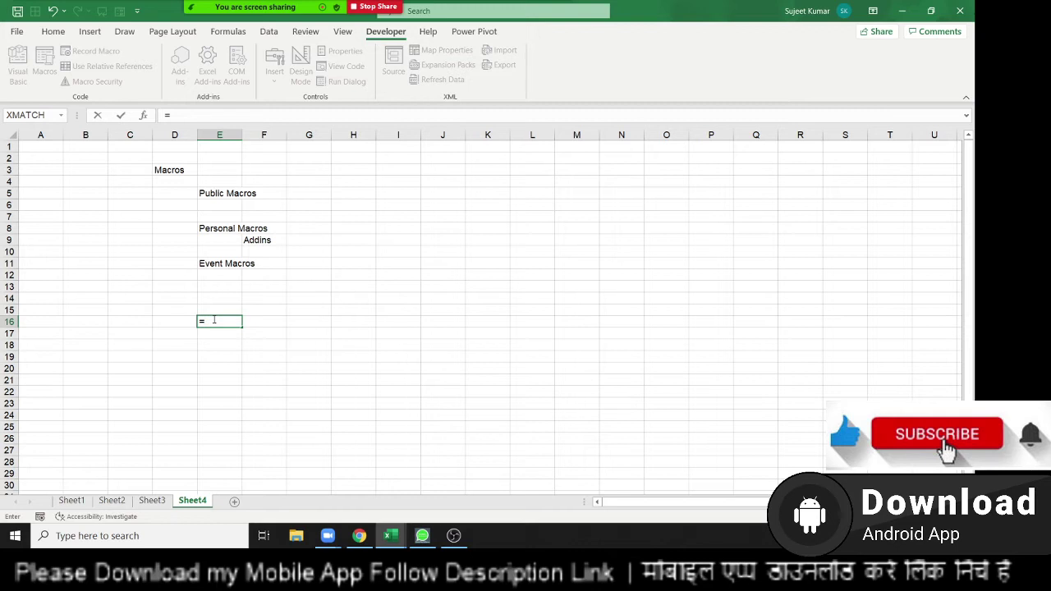
text(UR)
key(Tab)
key(Escape)
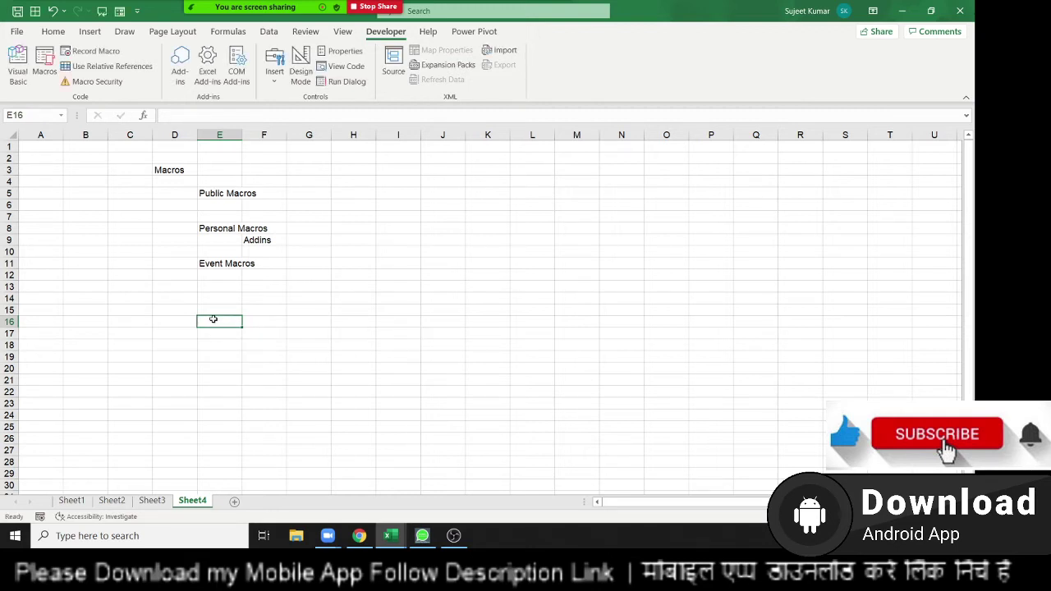
key(alt+Tab)
key(alt+Tab)
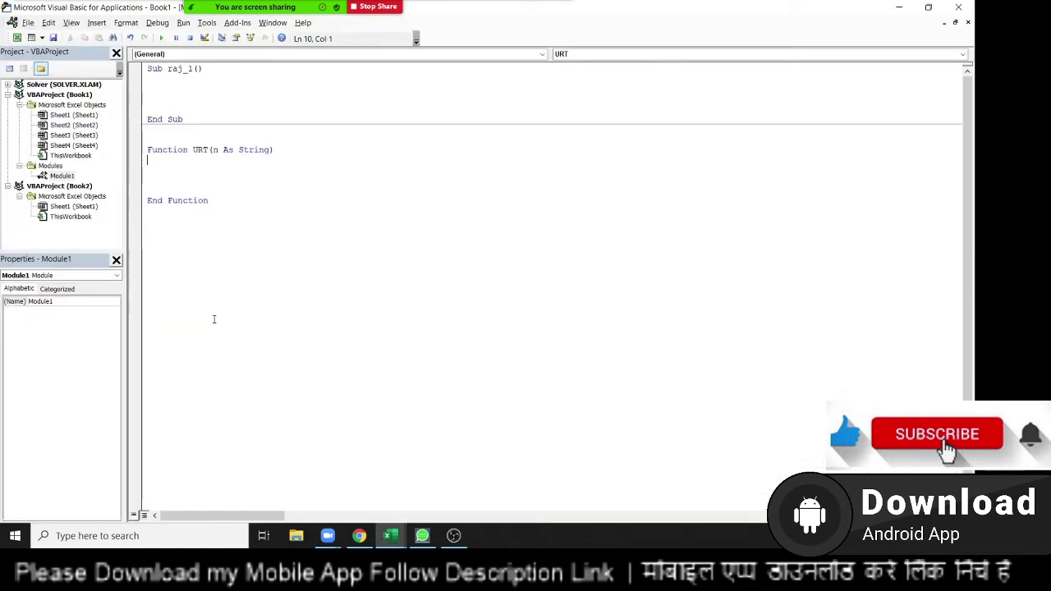
Delete the whole URT function block and leave blank lines inside Sub raj_1.
key(Up)
key(Up)
key(shift+Down)
key(shift+Down)
key(shift+Down)
key(shift+Down)
key(shift+Down)
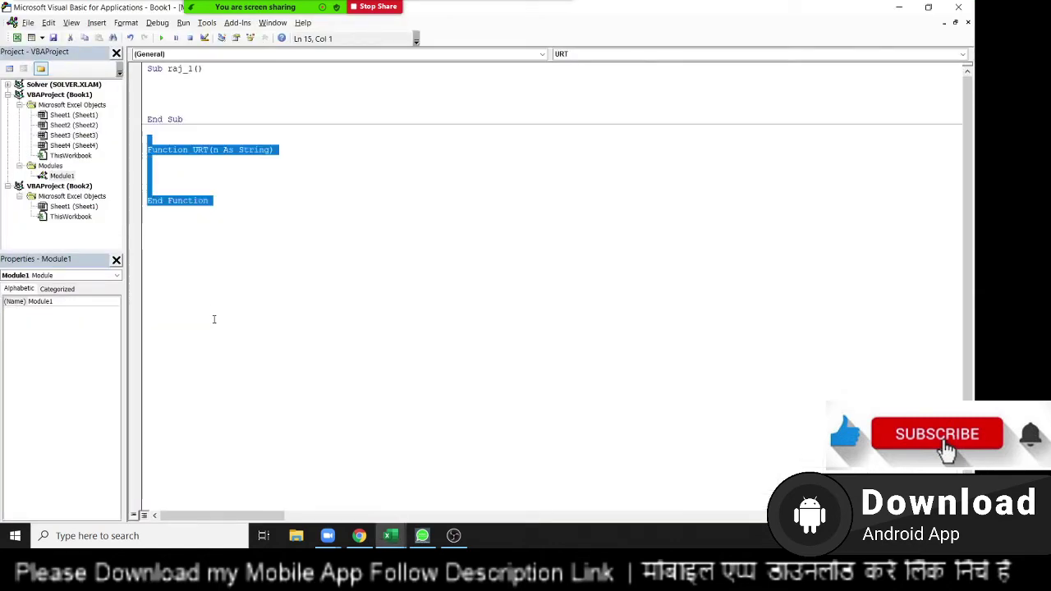
key(Delete)
key(Up)
key(Up)
key(Up)
key(Up)
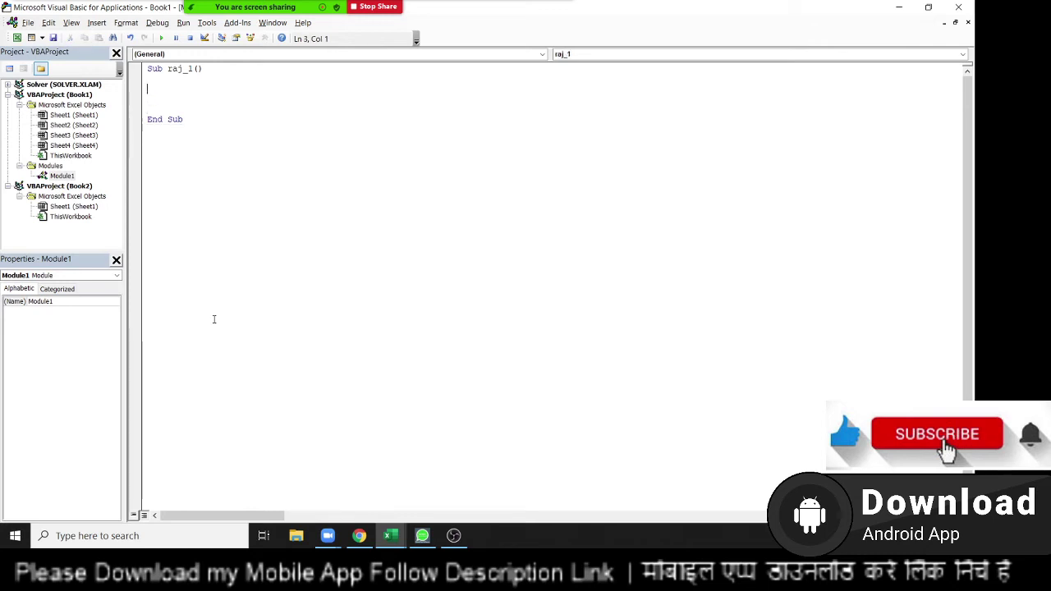
text(\)
key(Return)
key(Return)
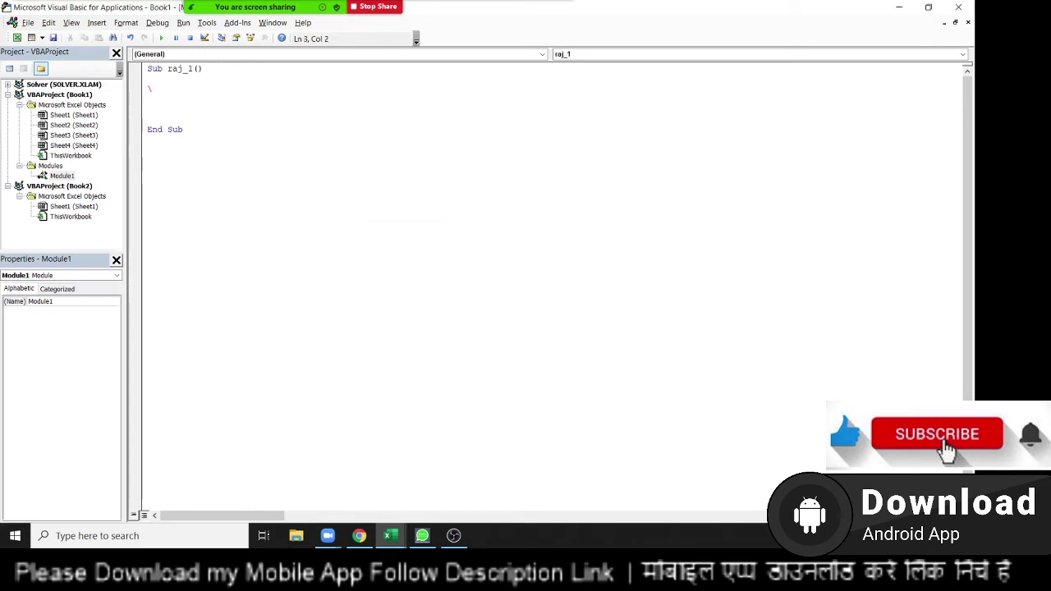
key(BackSpace)
key(Return)
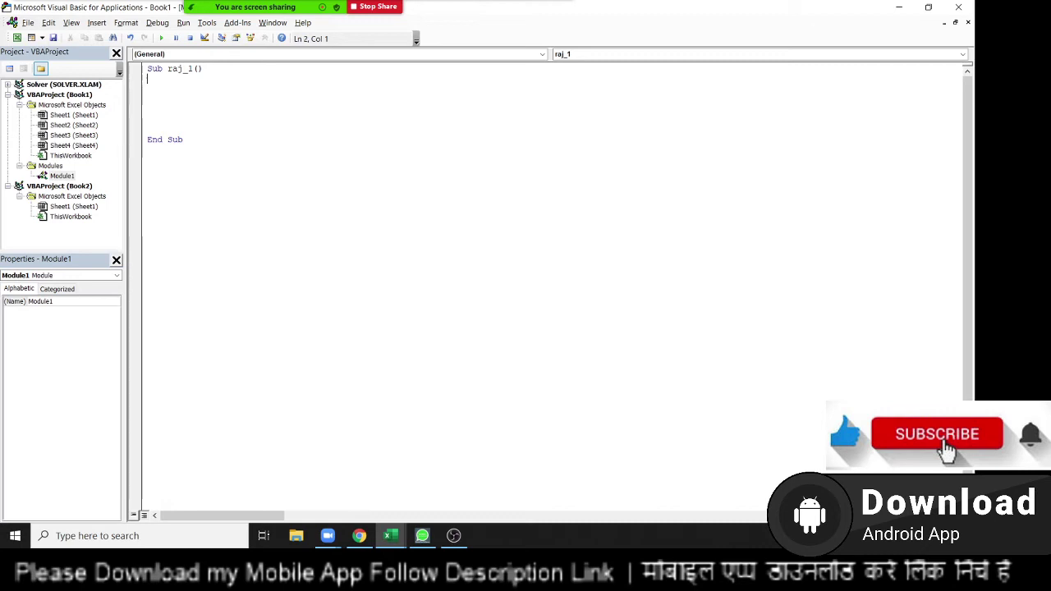
key(shift+Up)
key(shift+Up)
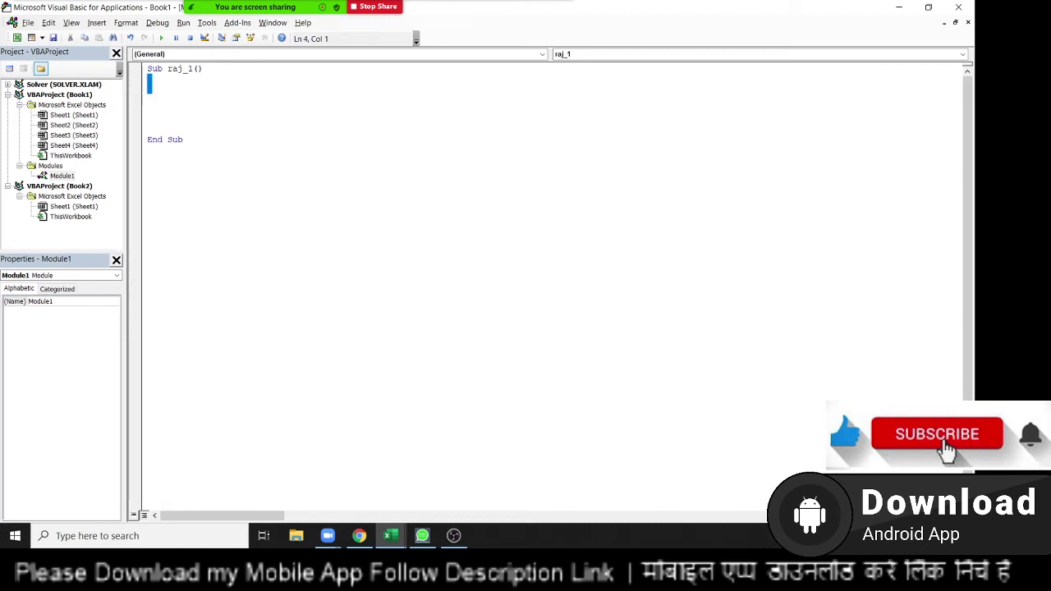
key(Down)
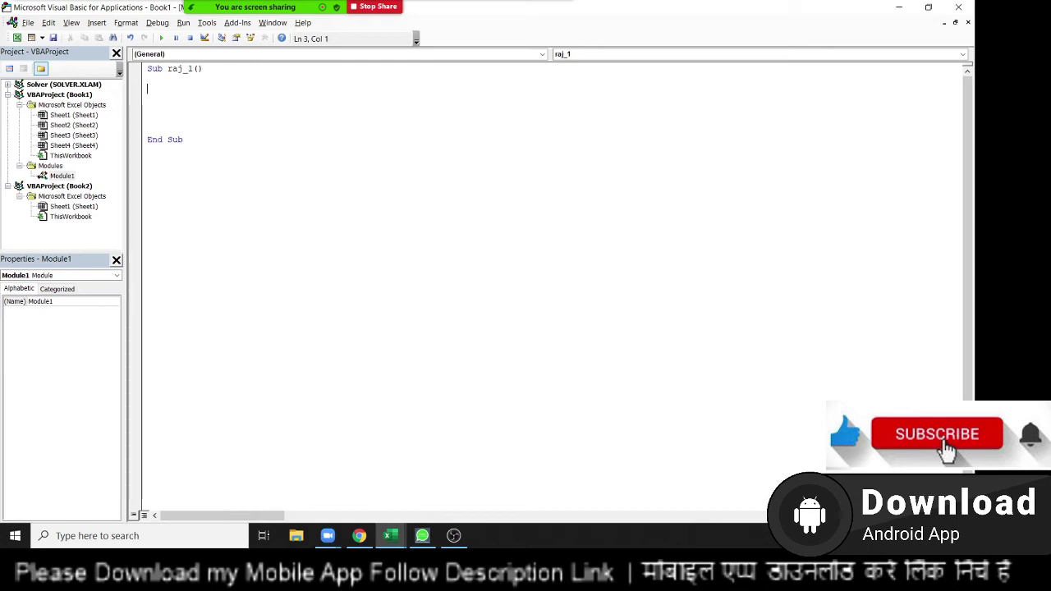
Type Application, Workbooks, Sheets and Range on four consecutive lines inside raj_1.
text(')
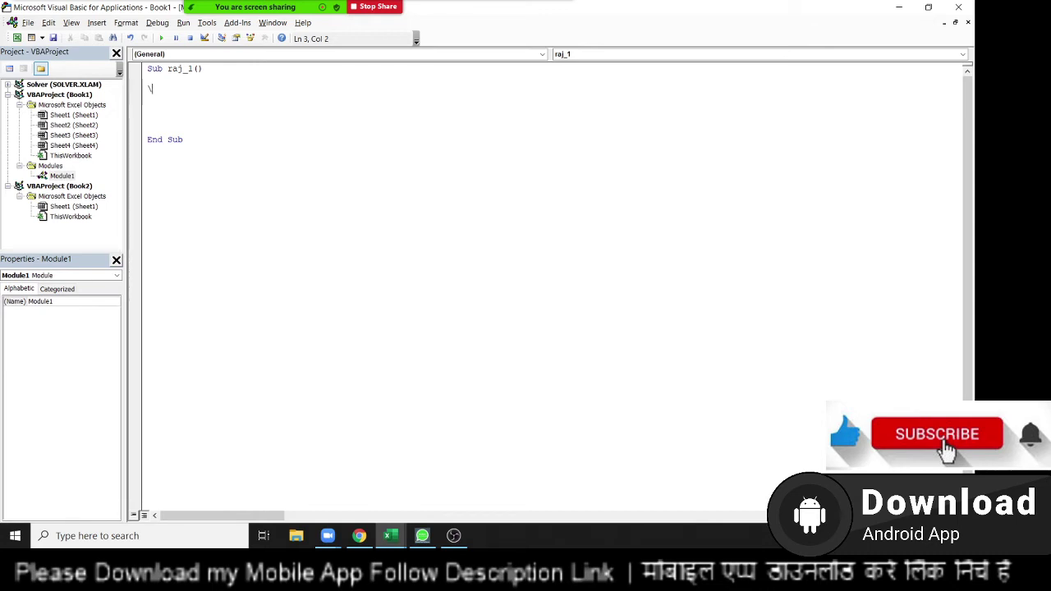
key(BackSpace)
key(Return)
key(Up)
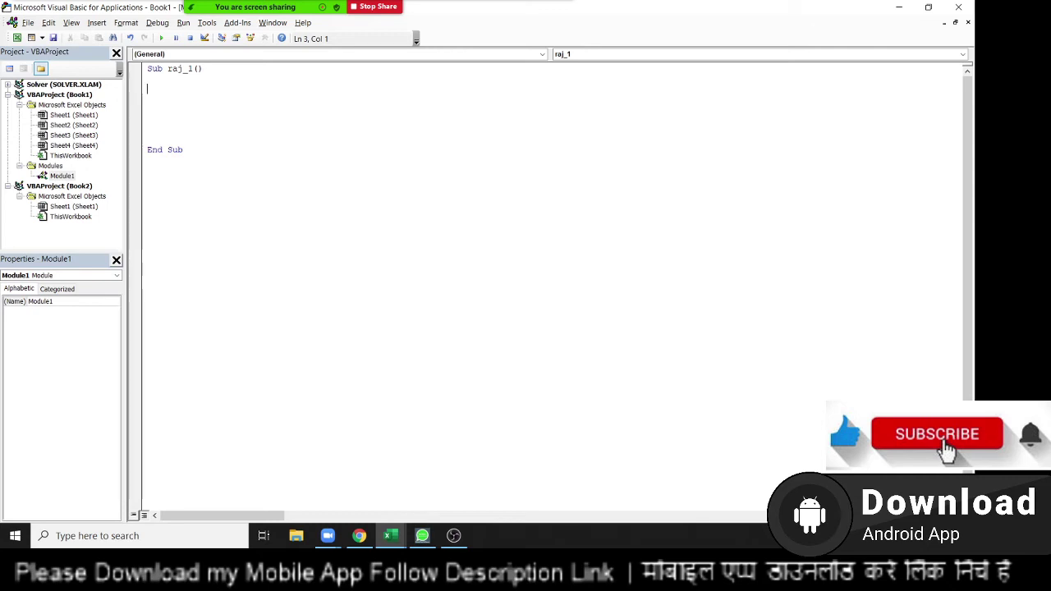
text(applic)
text(ation)
key(Return)
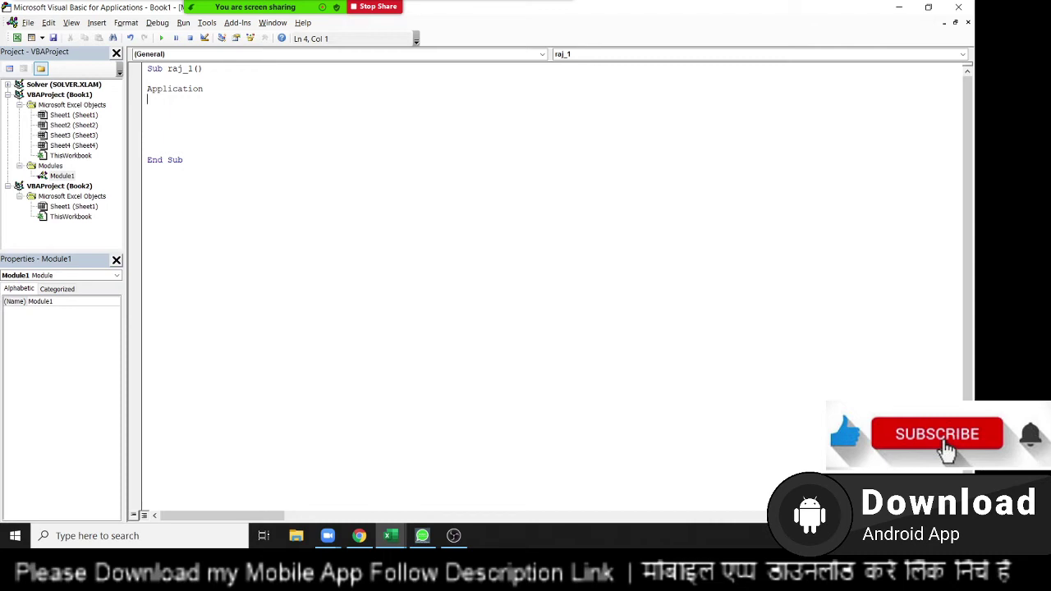
text(workbo)
text(oks)
key(Return)
text(Shee)
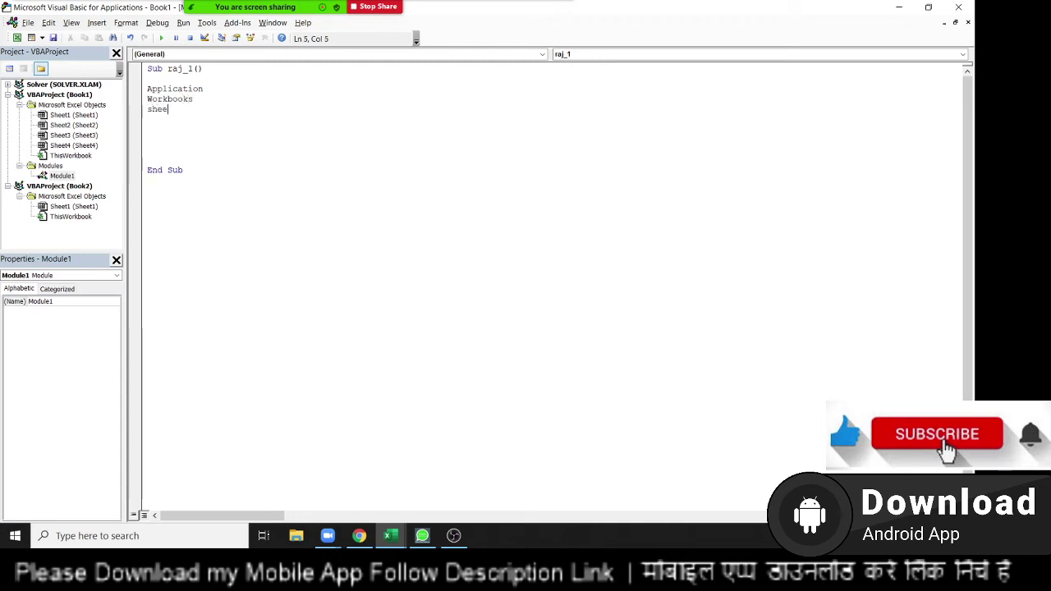
text(ts)
key(Return)
text(rang)
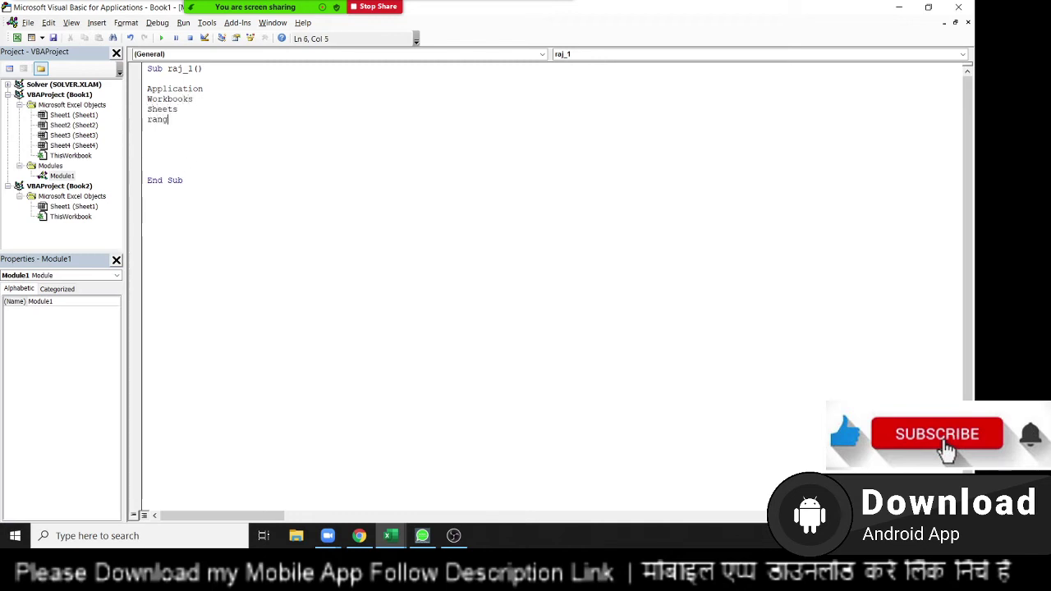
text(e)
key(Return)
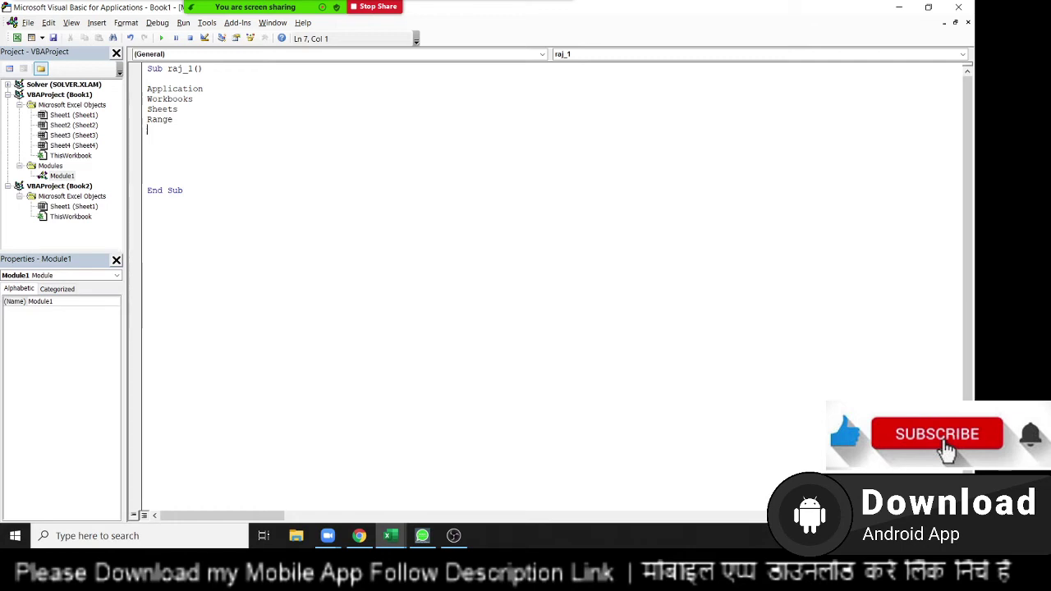
Highlight each hierarchy word in turn: Application, Workbooks, Sheets, Range.
double_click(175, 89)
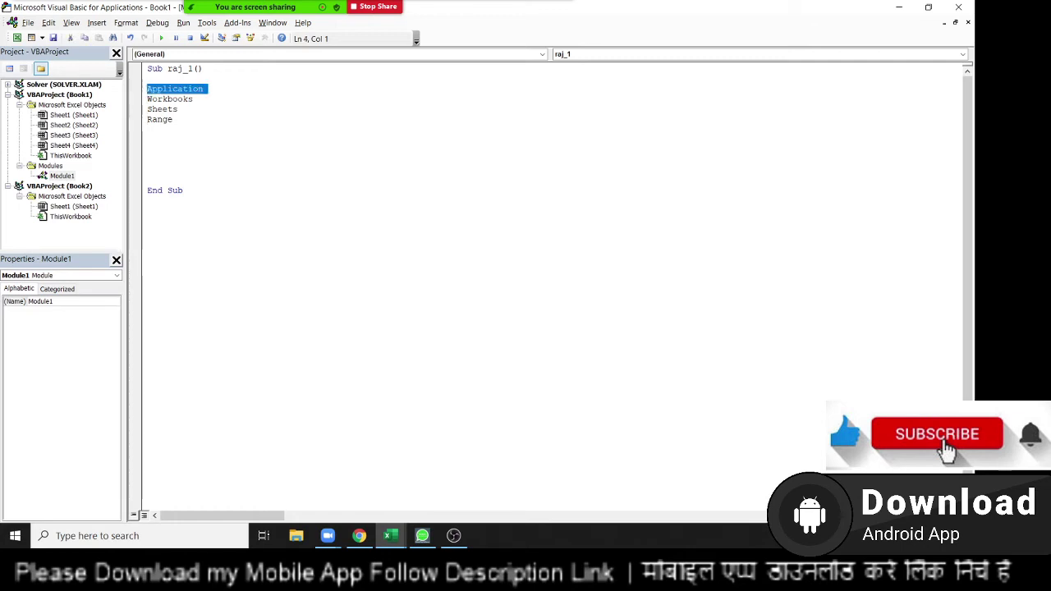
double_click(170, 98)
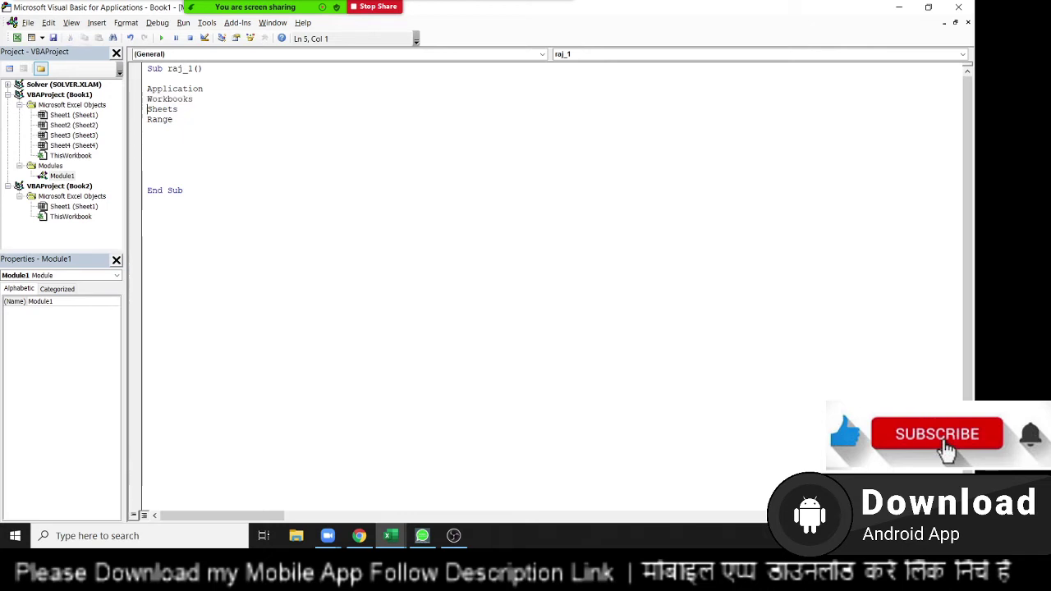
double_click(162, 108)
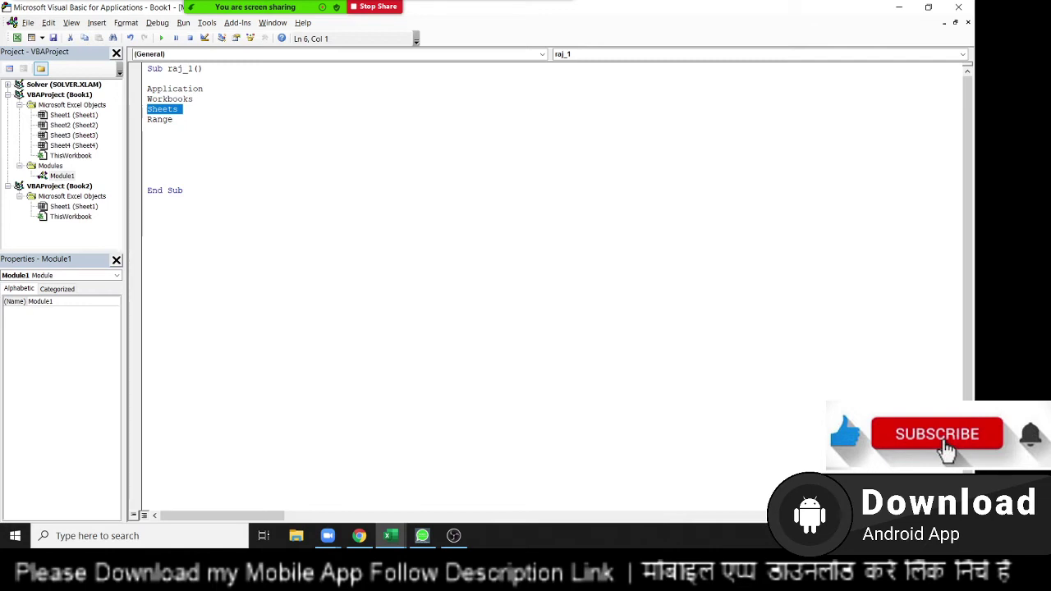
double_click(160, 119)
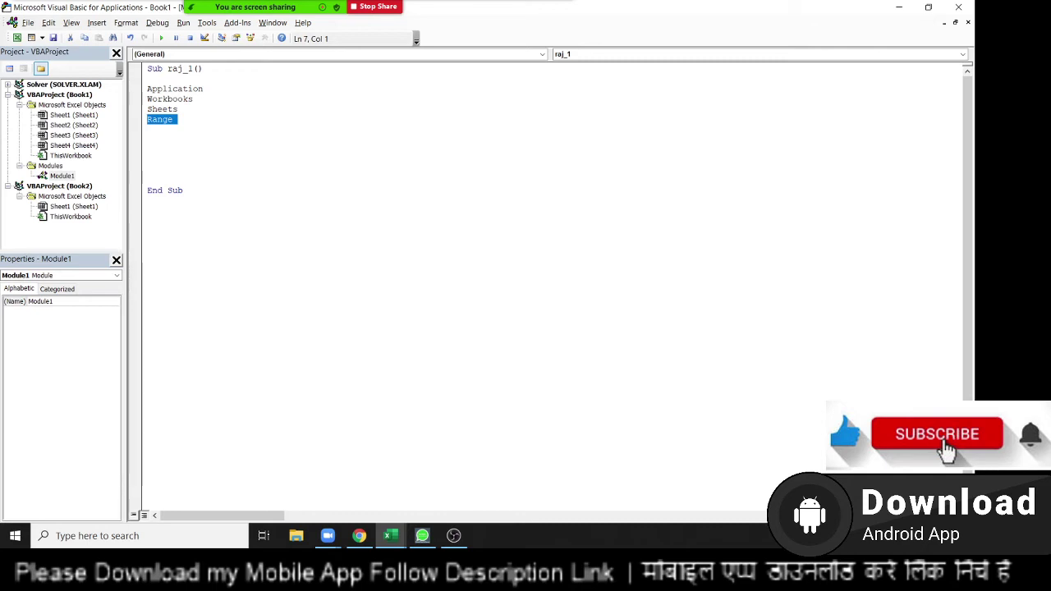
Select the Application-through-Range lines, deselect them, and return to the Excel workbook.
click(147, 89)
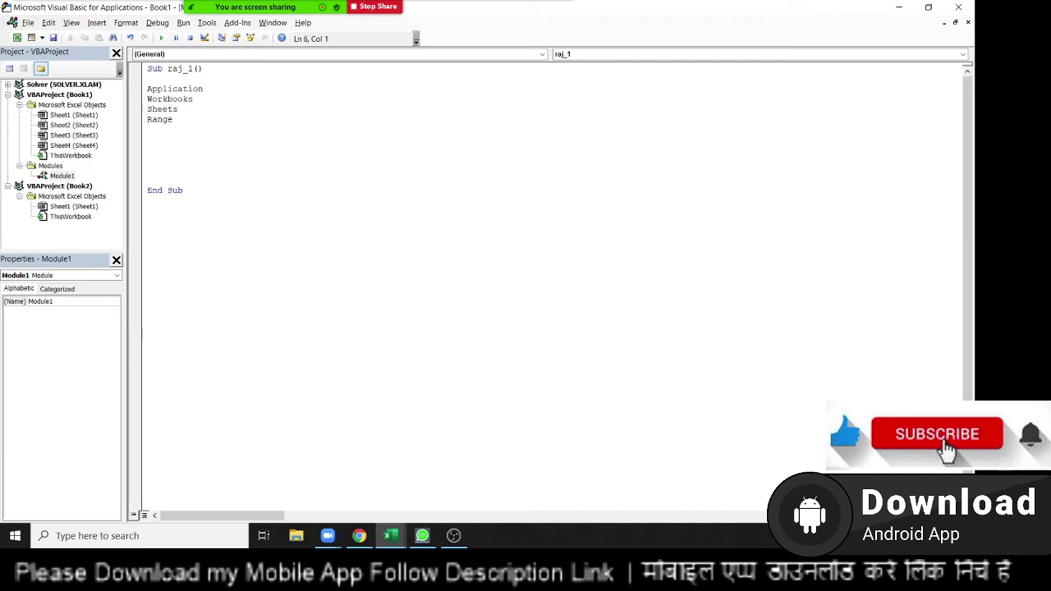
key(Up)
key(Up)
key(shift+Down)
key(shift+Down)
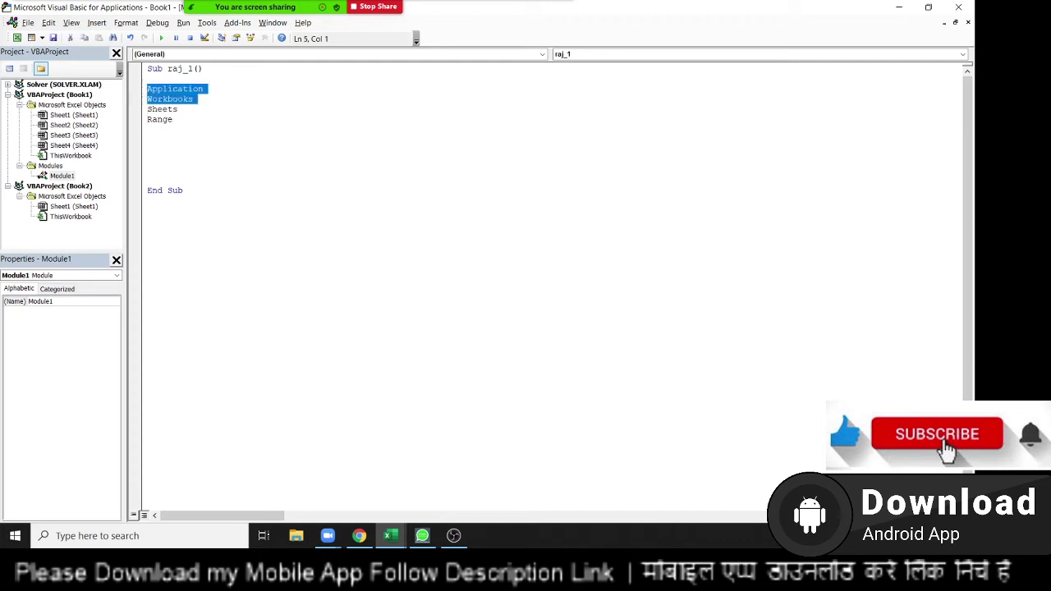
key(shift+Down)
key(shift+Down)
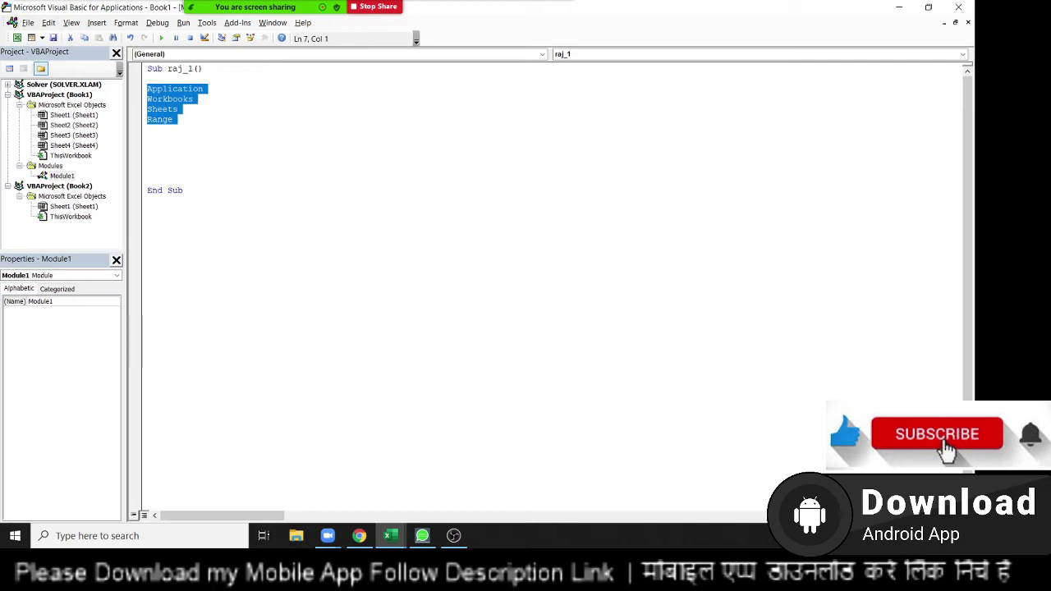
key(Down)
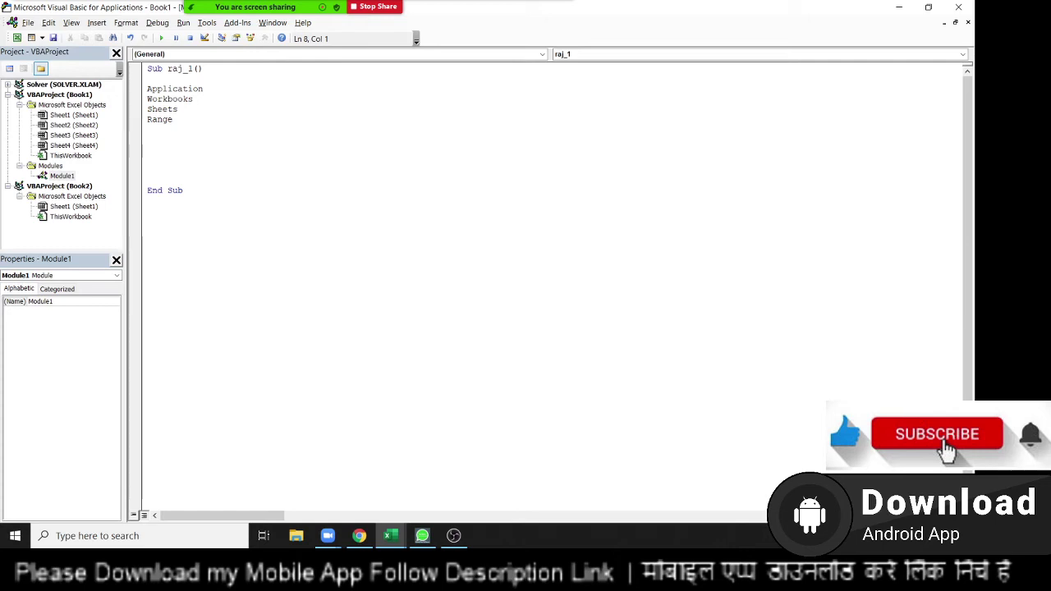
key(alt+F11)
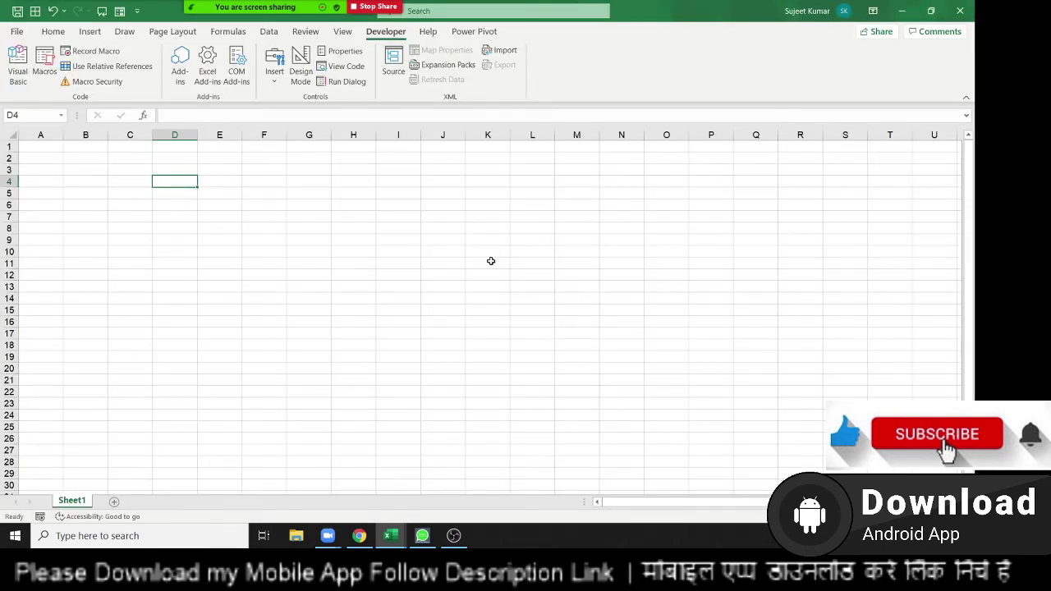
Zoom in twice so columns A–I and rows 1–13 fill the window, then select D2.
ctrl+scroll(491, 260, up, 5)
ctrl+scroll(410, 236, up, 1)
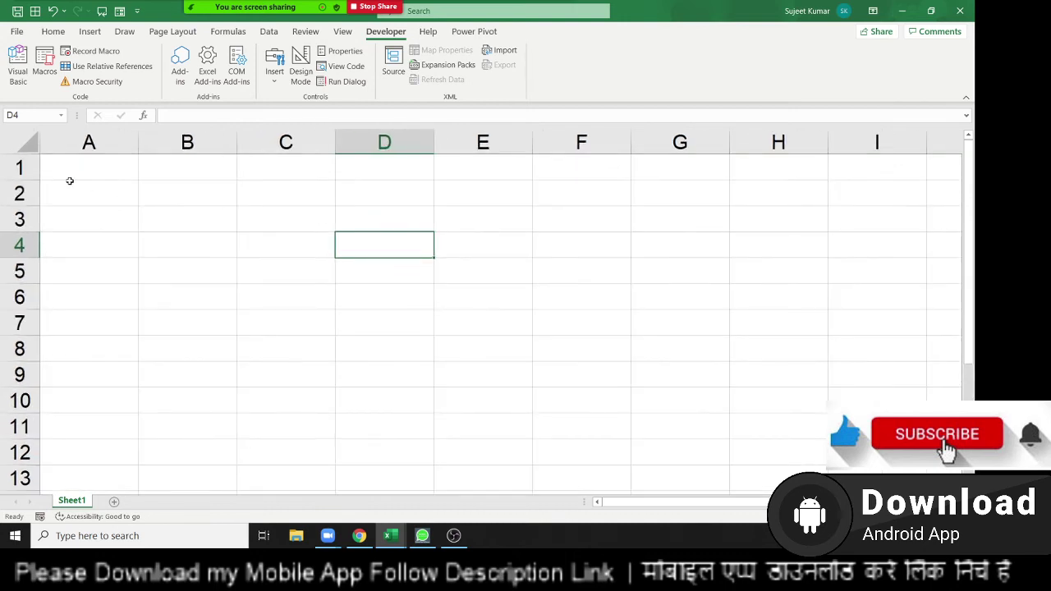
click(388, 194)
click(401, 170)
click(408, 192)
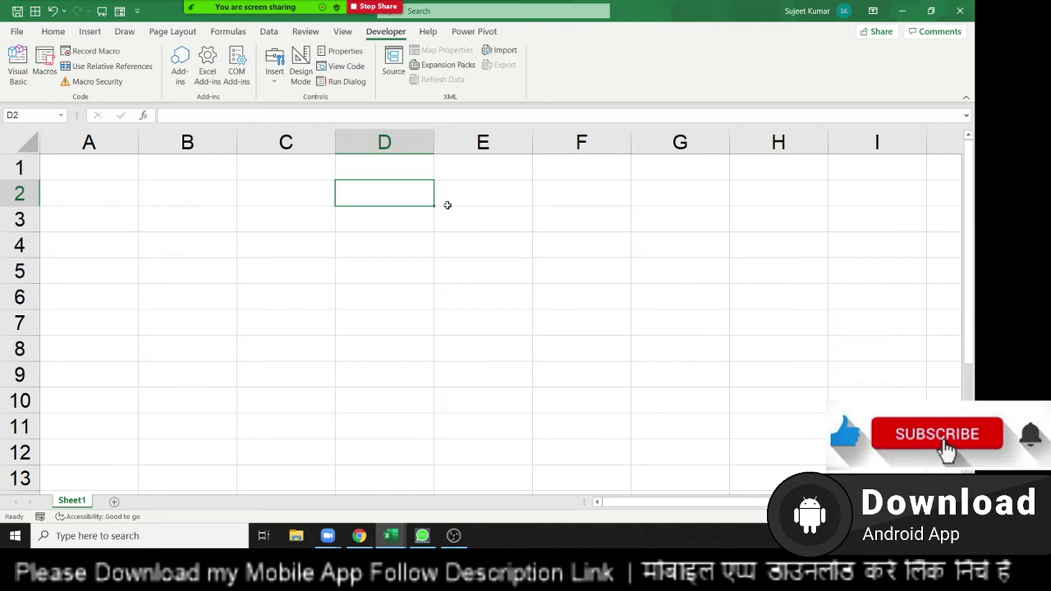
Enter 'start' in D1 and 'create new file' in D2.
key(Up)
text(str)
key(BackSpace)
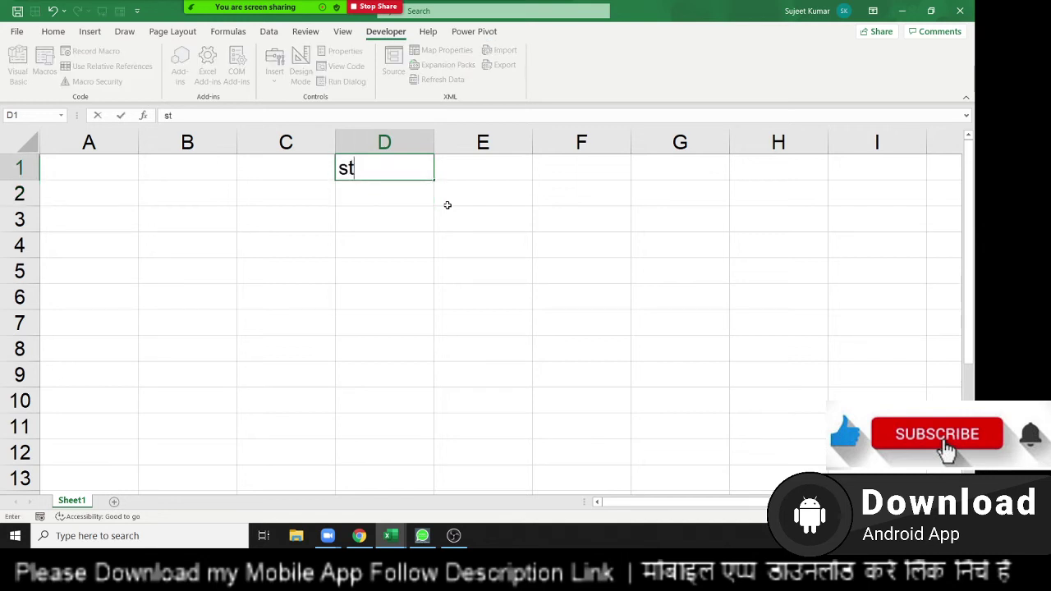
text(art)
key(Return)
text(\)
key(Escape)
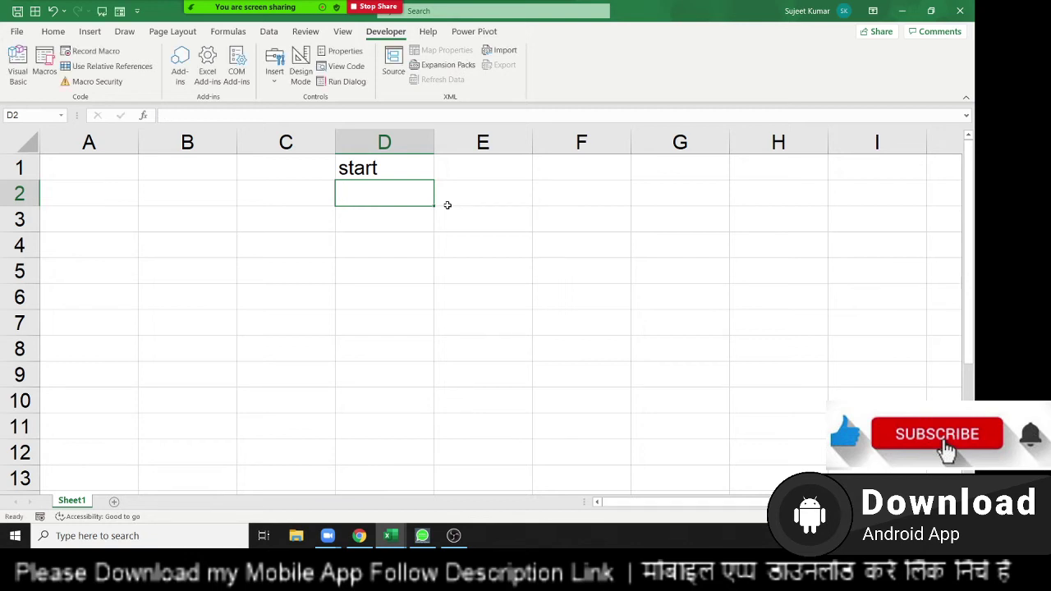
text(create )
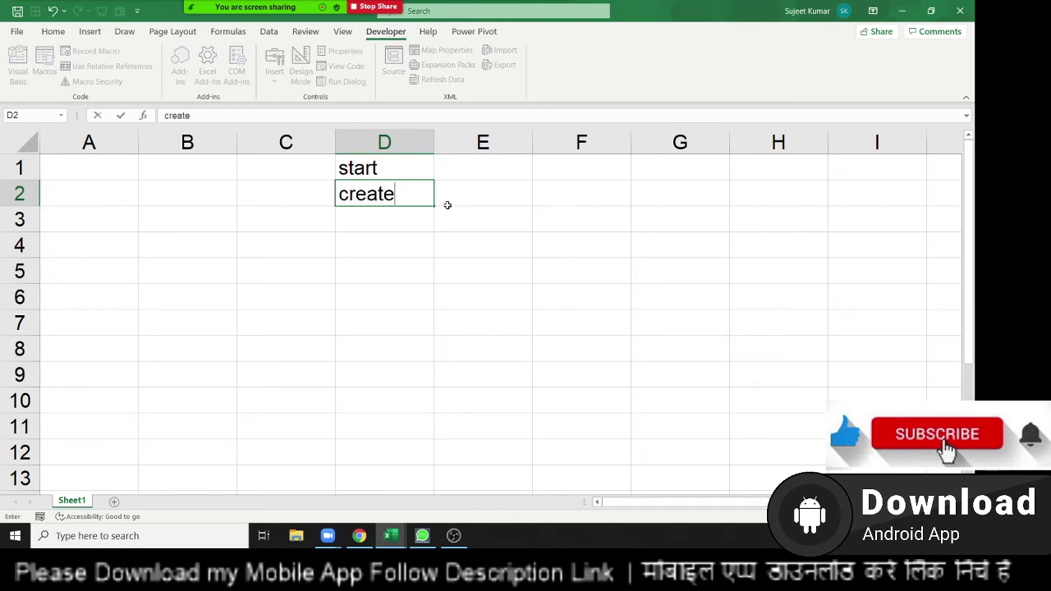
text(ne)
text(w file)
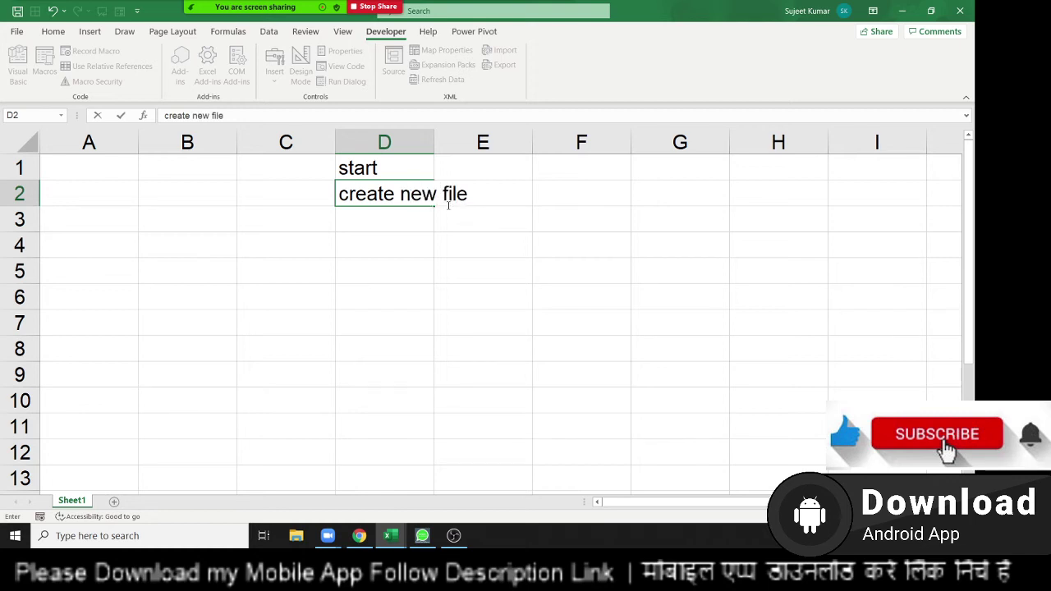
key(Return)
Enter 'save file in d as Data' in D3, fixing the misspelled 'Dayta'.
text(save )
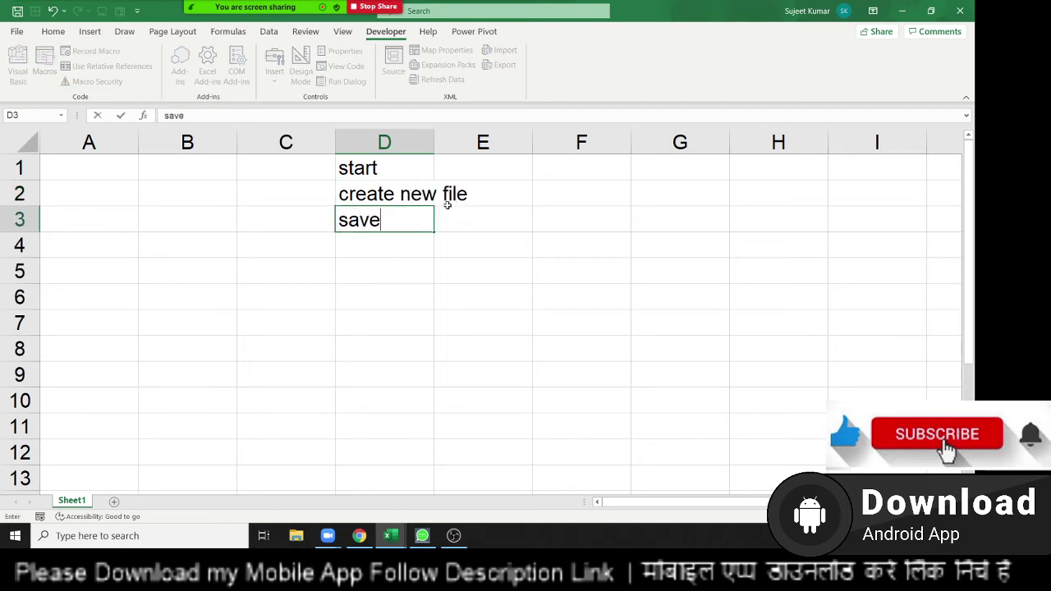
text(file i)
text(n d)
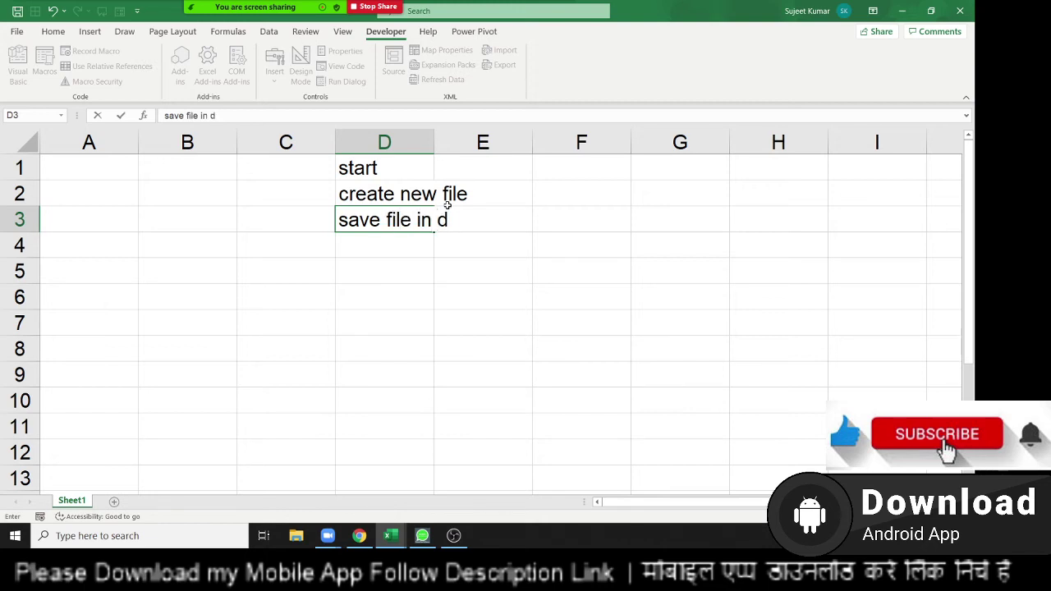
key(Return)
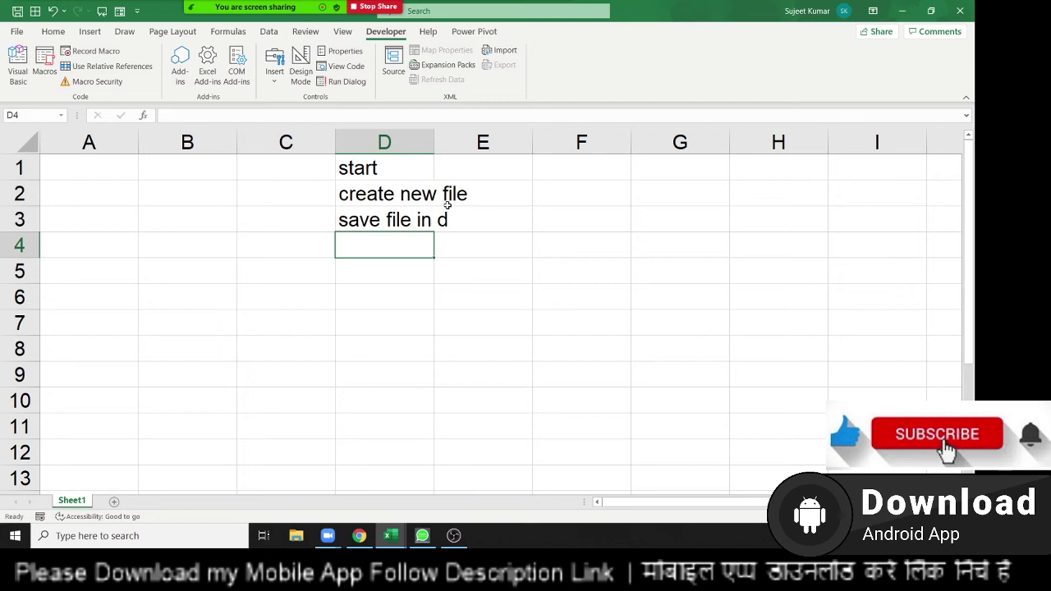
key(Up)
key(F2)
text(as )
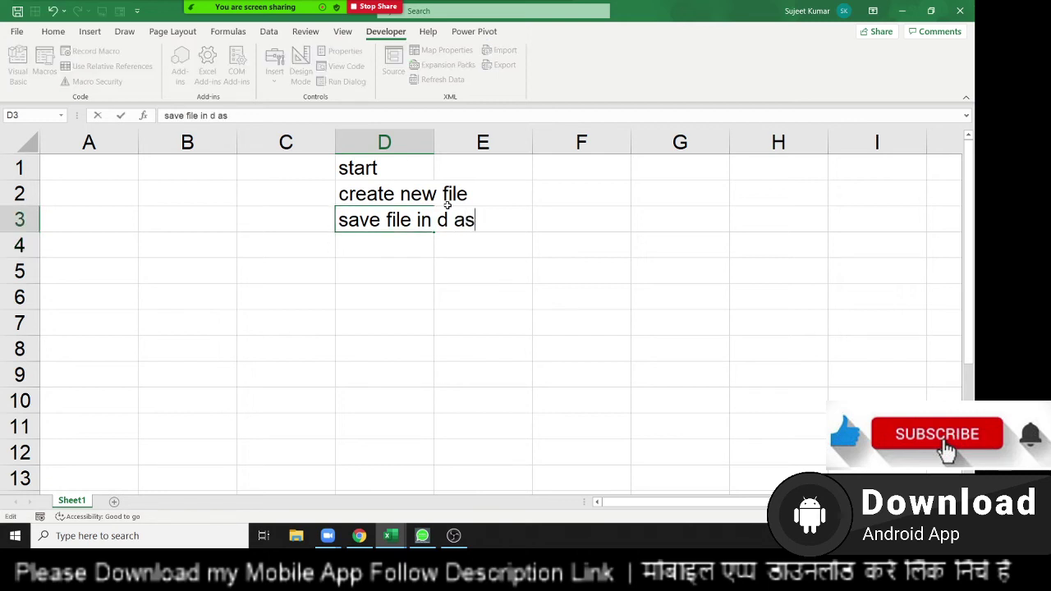
text(Dayta)
key(BackSpace)
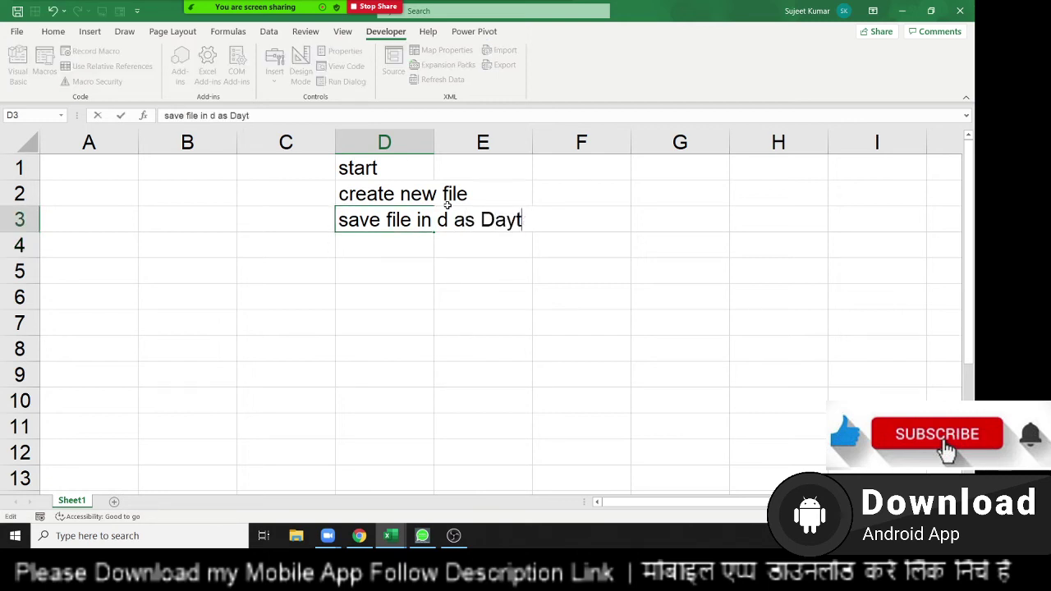
key(BackSpace)
key(BackSpace)
text(ta)
key(Return)
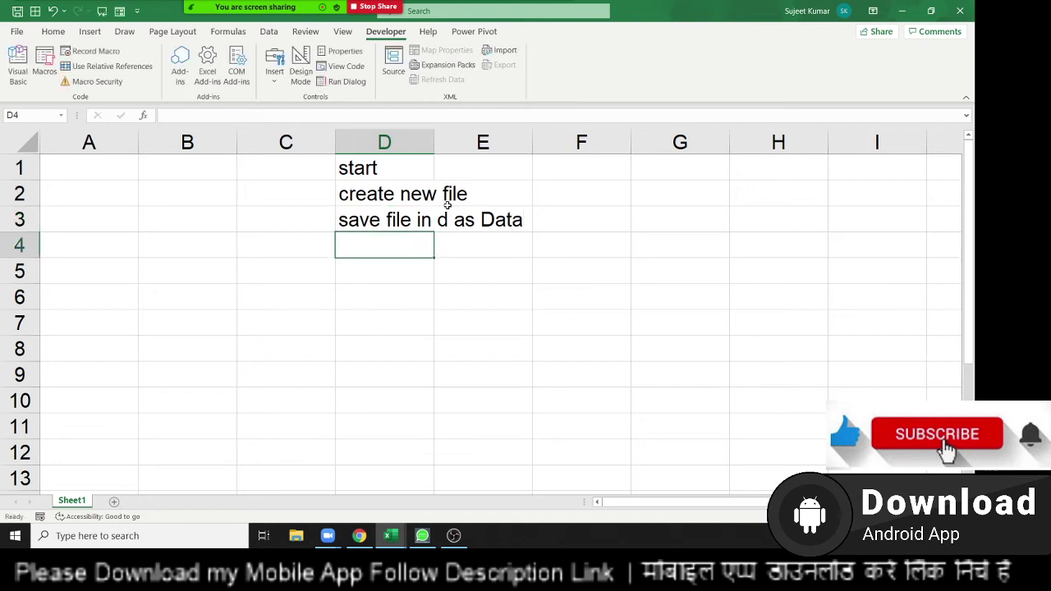
Enter 'add new sheets' in D4 and 'rename sheet with Apr' in D5.
text(add n)
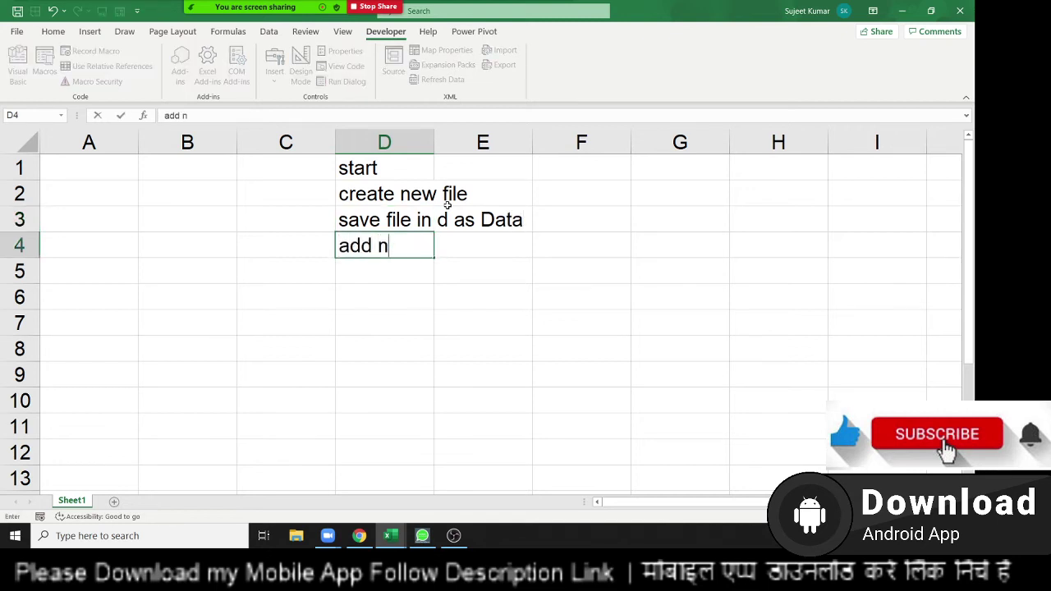
text(ew shee)
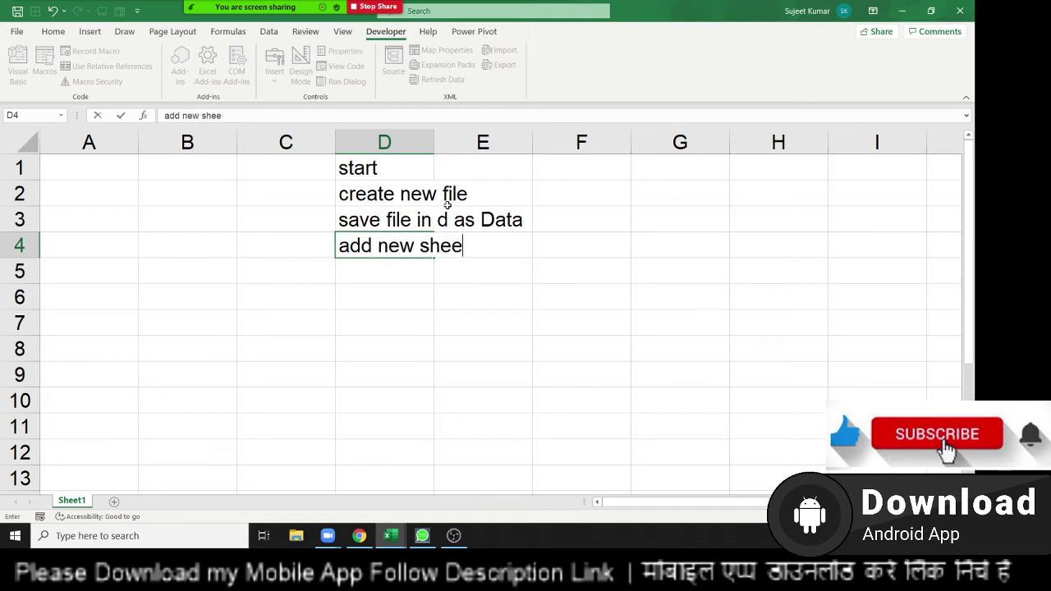
text(ts)
key(Return)
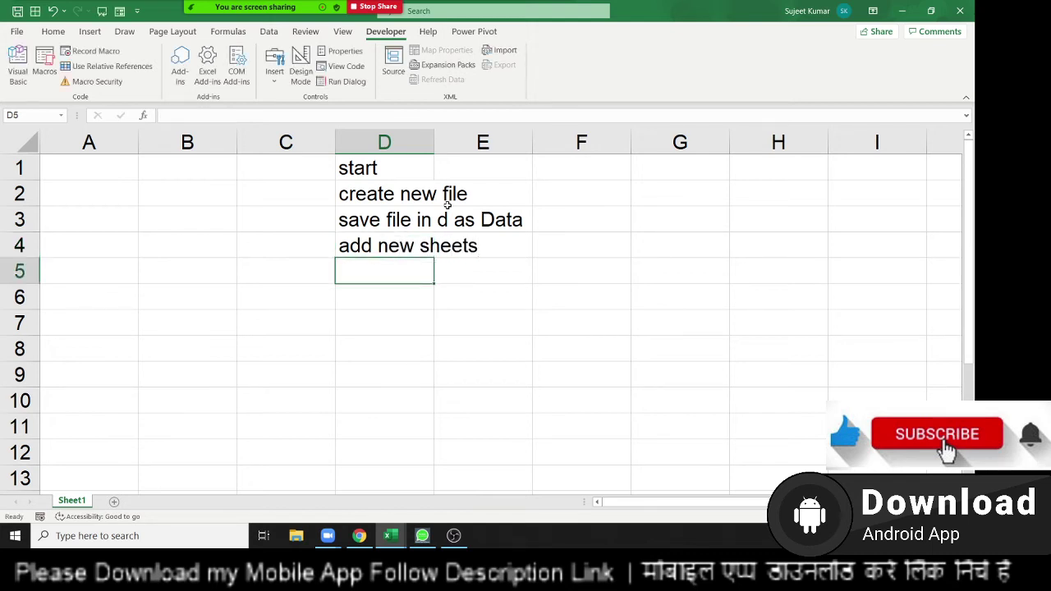
text(rename )
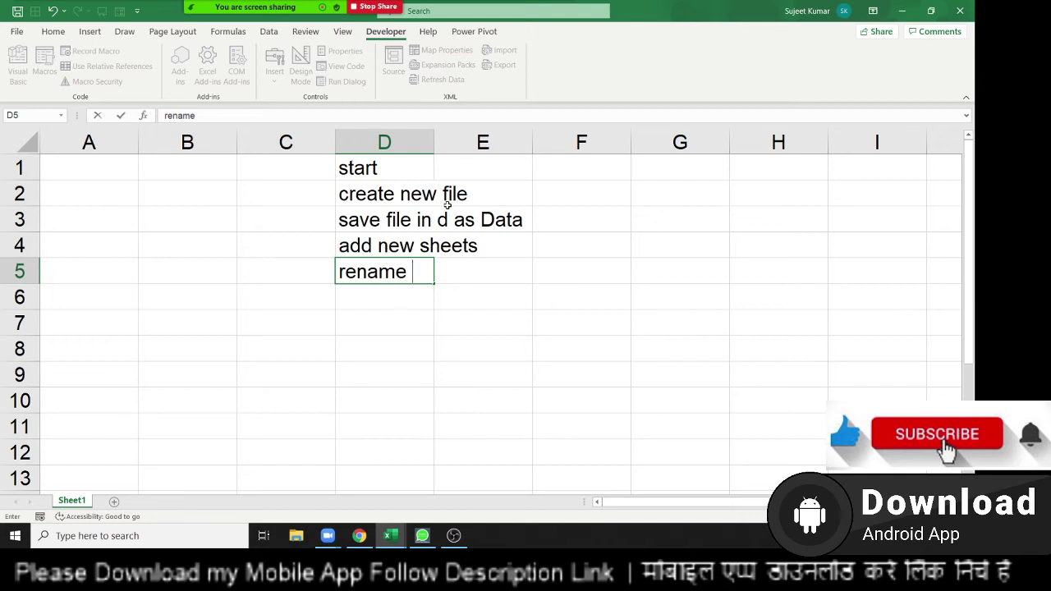
text(sheet w)
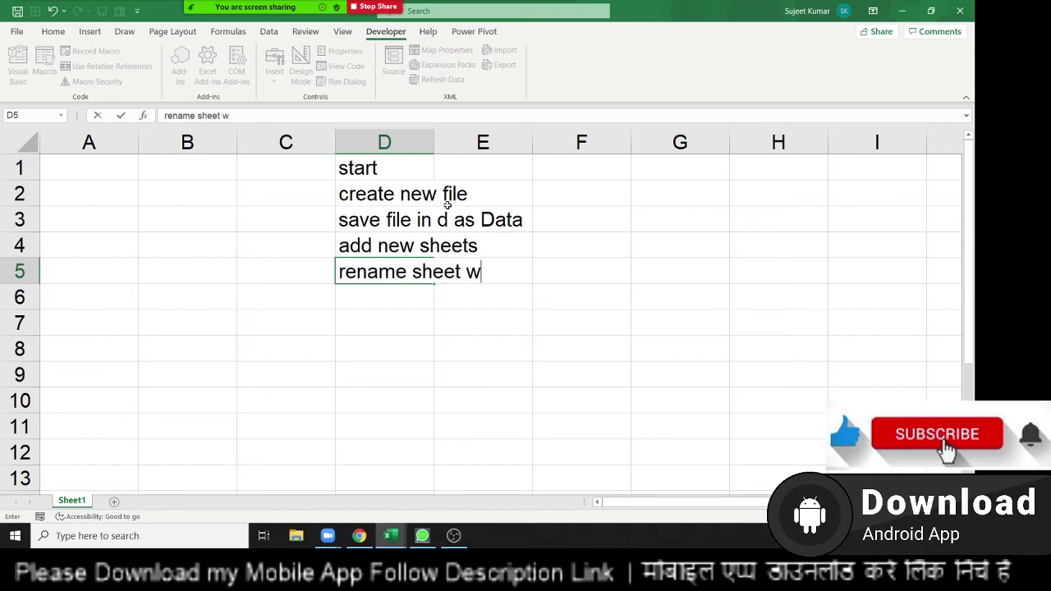
text(ith )
text(Apr)
key(Return)
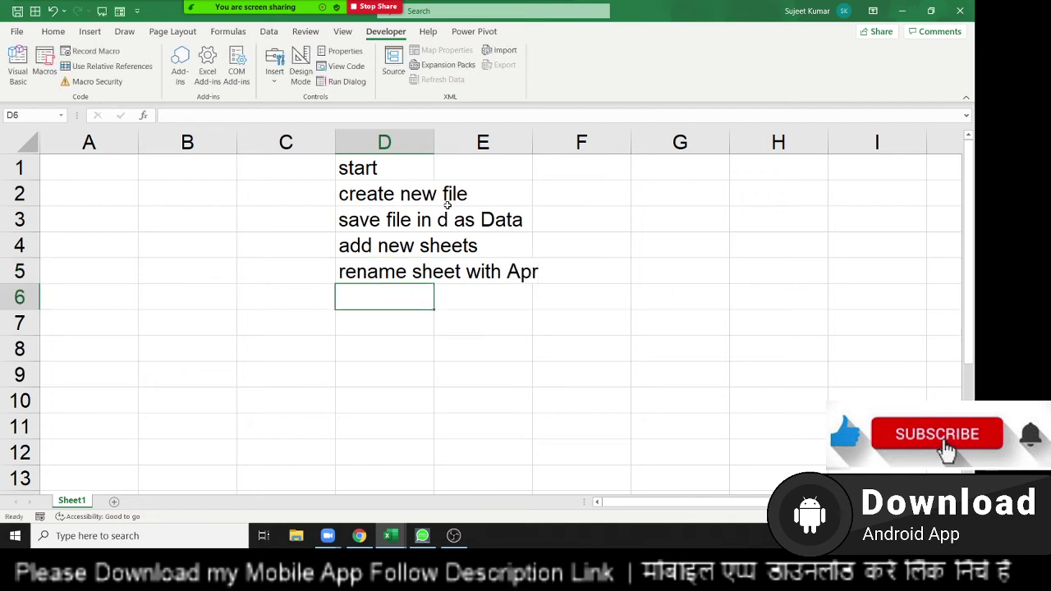
Enter 'select A1' in D6 and 'enter Name' in D7.
text(selec)
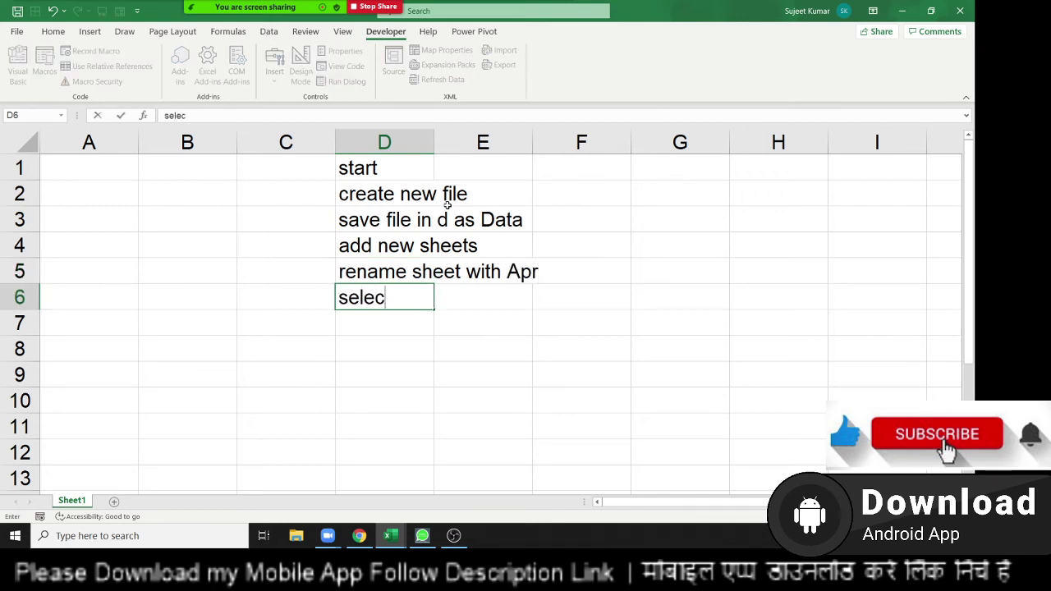
text(t A1)
key(Return)
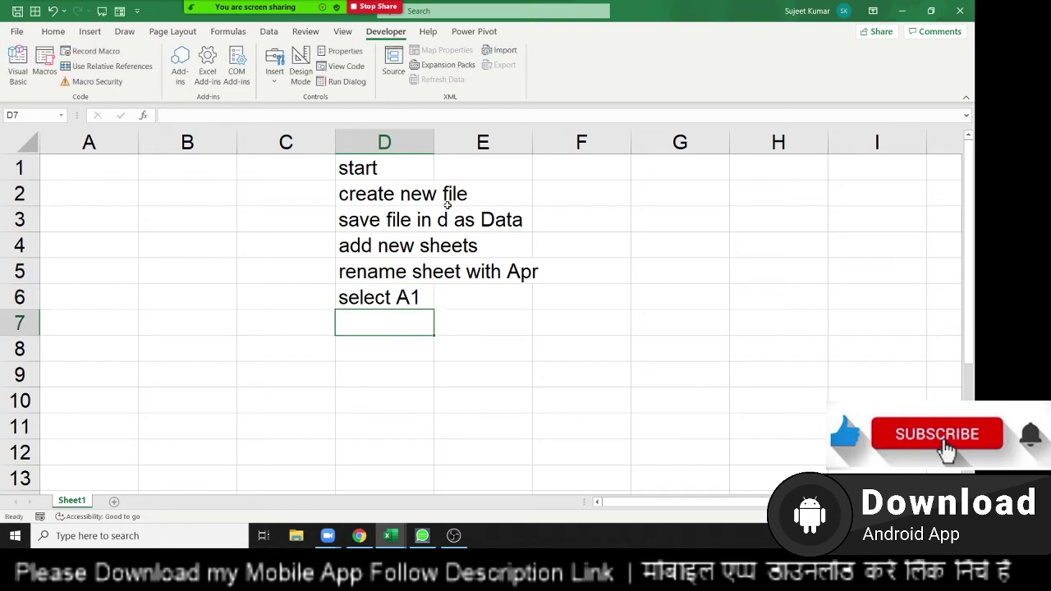
text(enter )
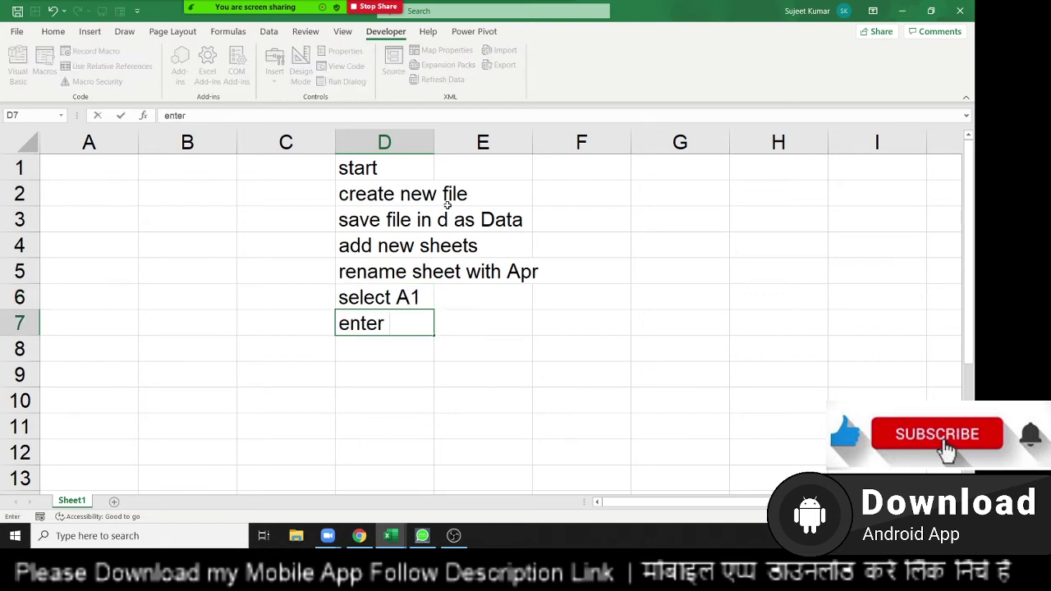
text(Name)
key(Return)
Enter 'select B1' in D8 and 'Enter City' in D9.
text(sel)
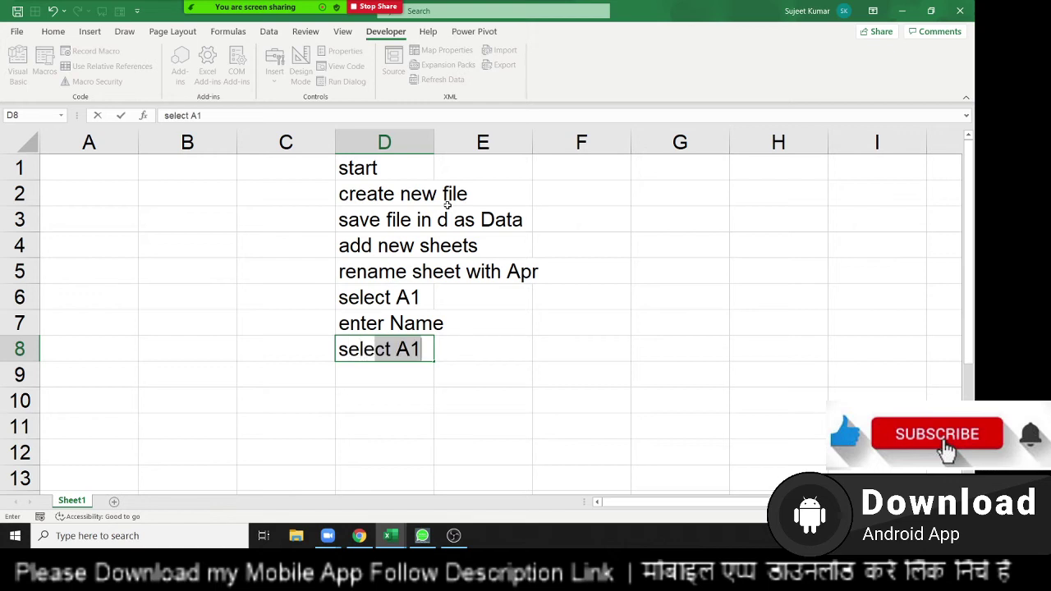
text(ect A)
key(BackSpace)
key(BackSpace)
text(D1)
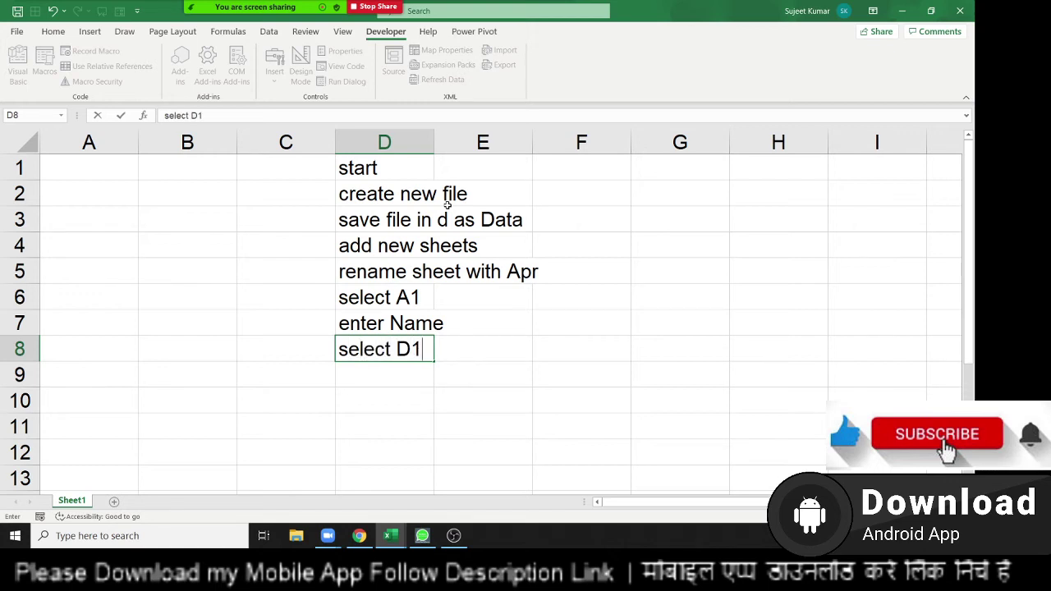
key(BackSpace)
key(BackSpace)
text(B)
key(Return)
key(Up)
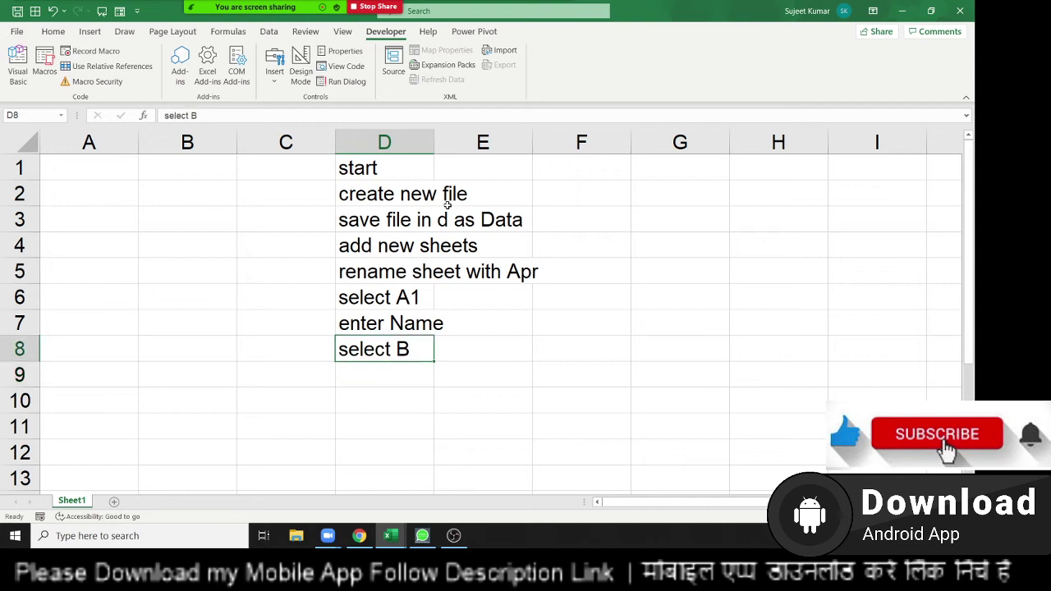
key(F2)
text(1)
key(Return)
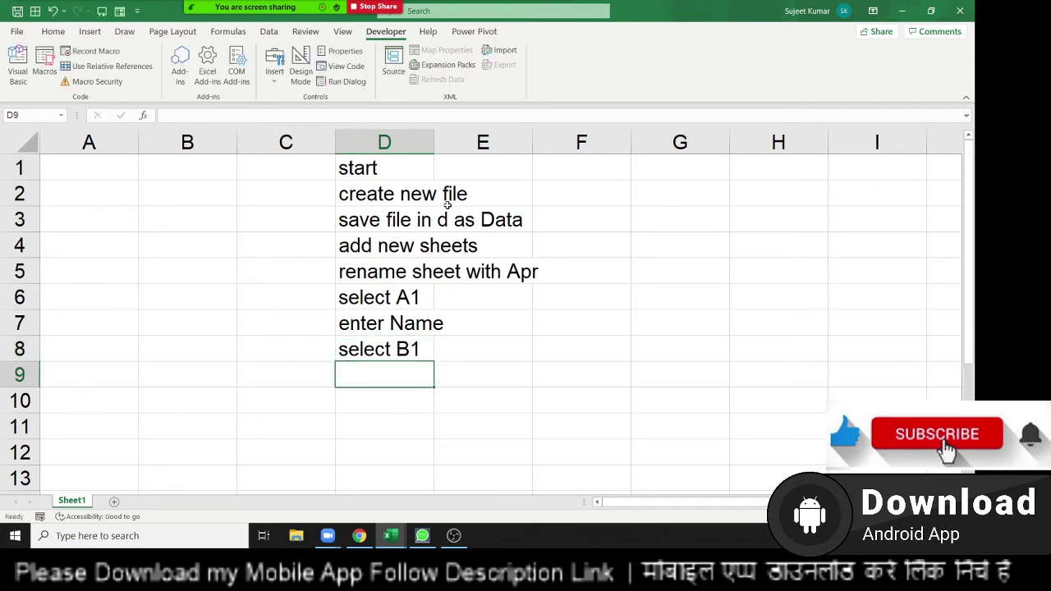
text(Enter )
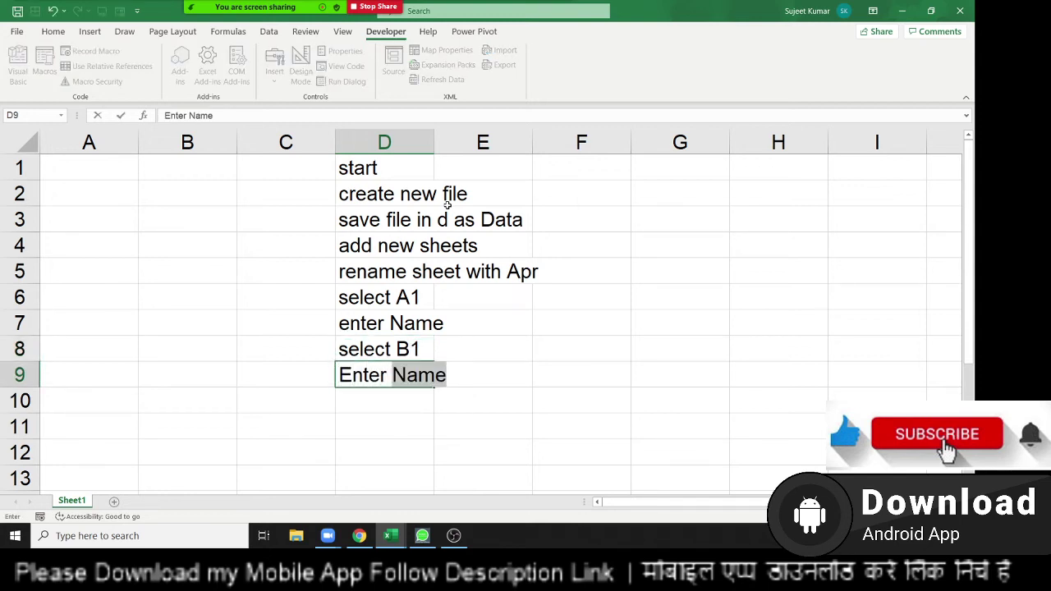
text(City)
key(Return)
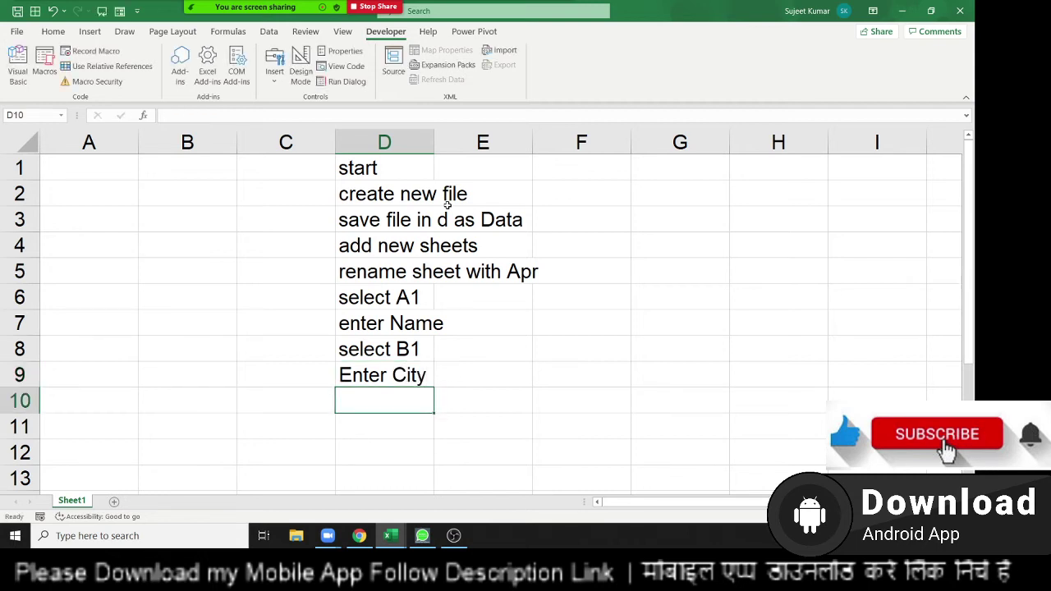
Enter 'select C1' in D10, 'Enter Amt' in D11 and 'end' in D12.
text(select )
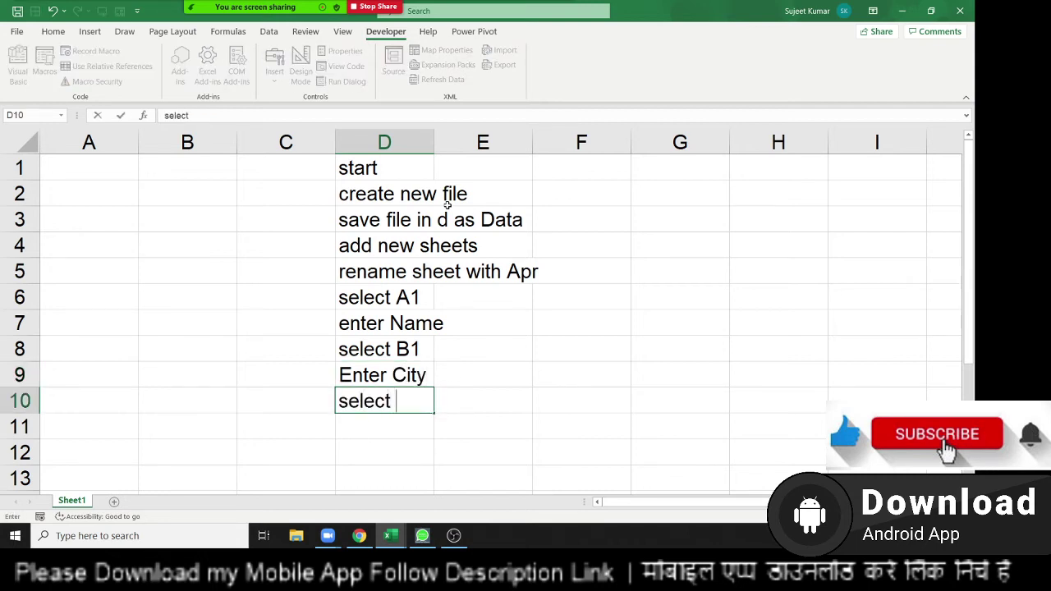
text(C1)
key(Return)
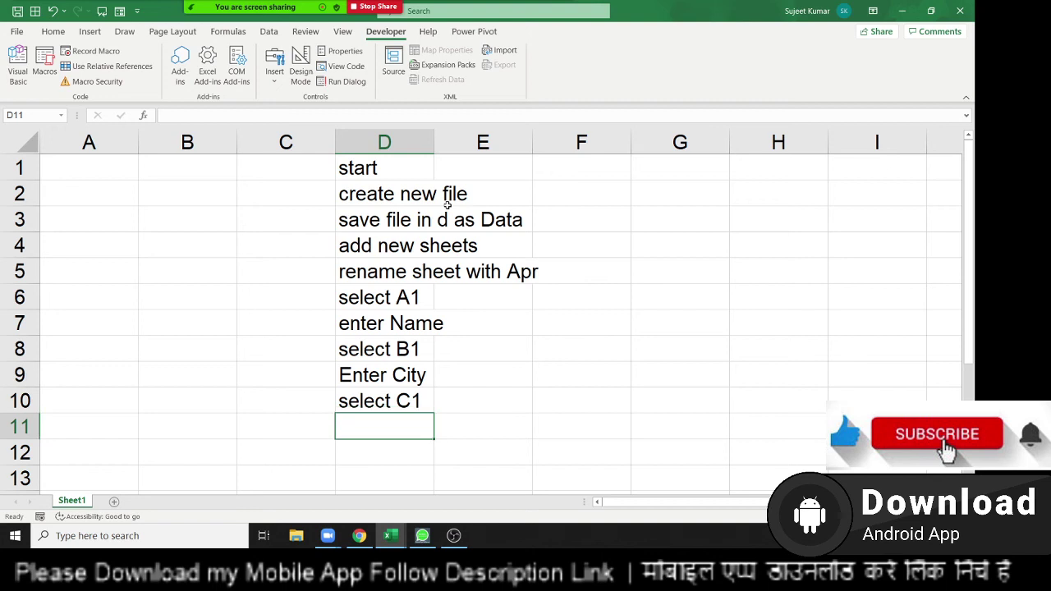
text(Enter )
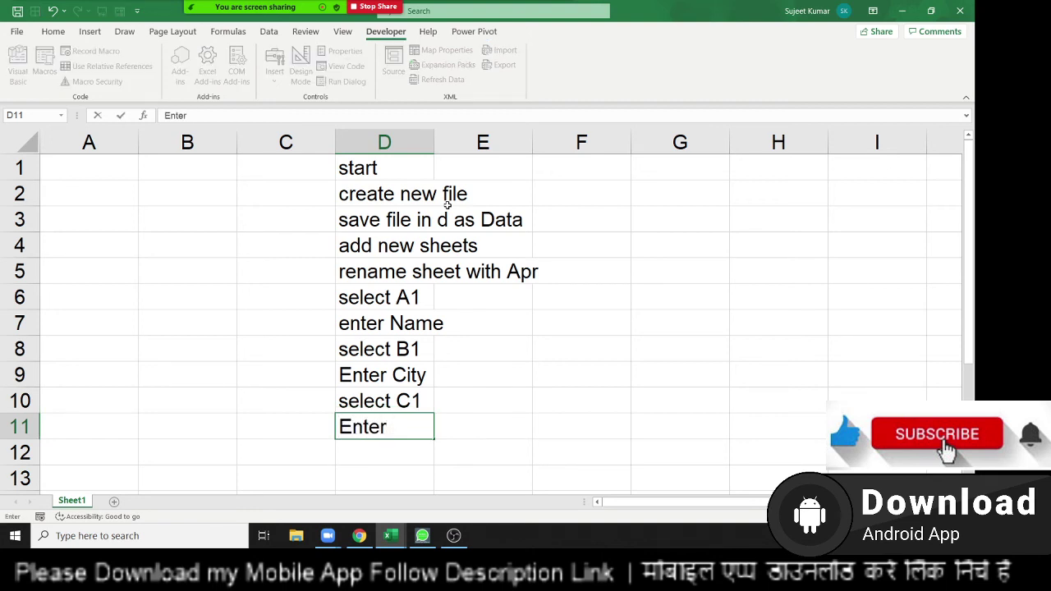
text(Amt)
key(Return)
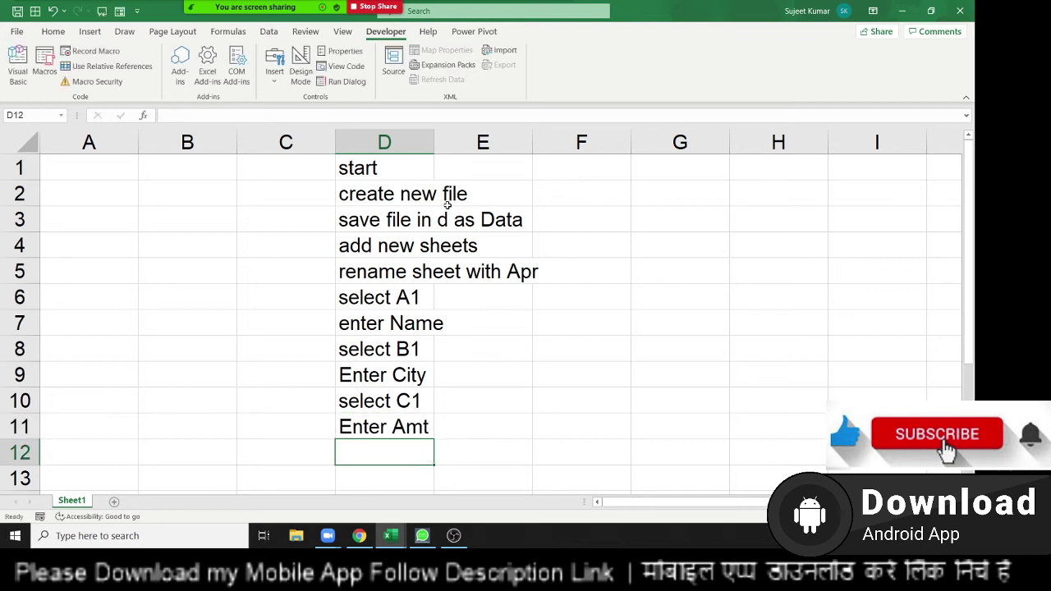
text(end)
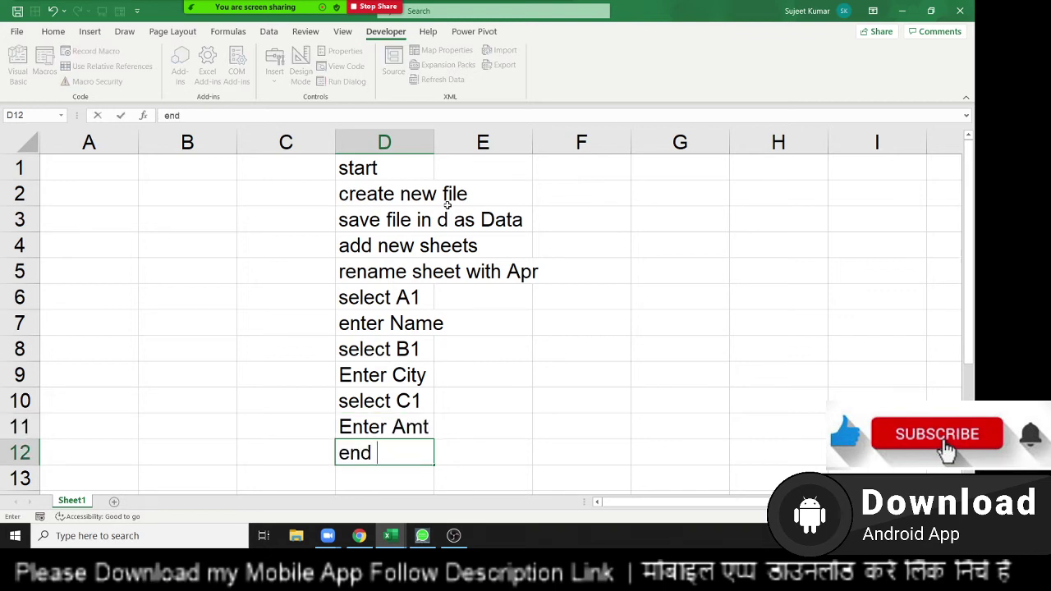
key(Return)
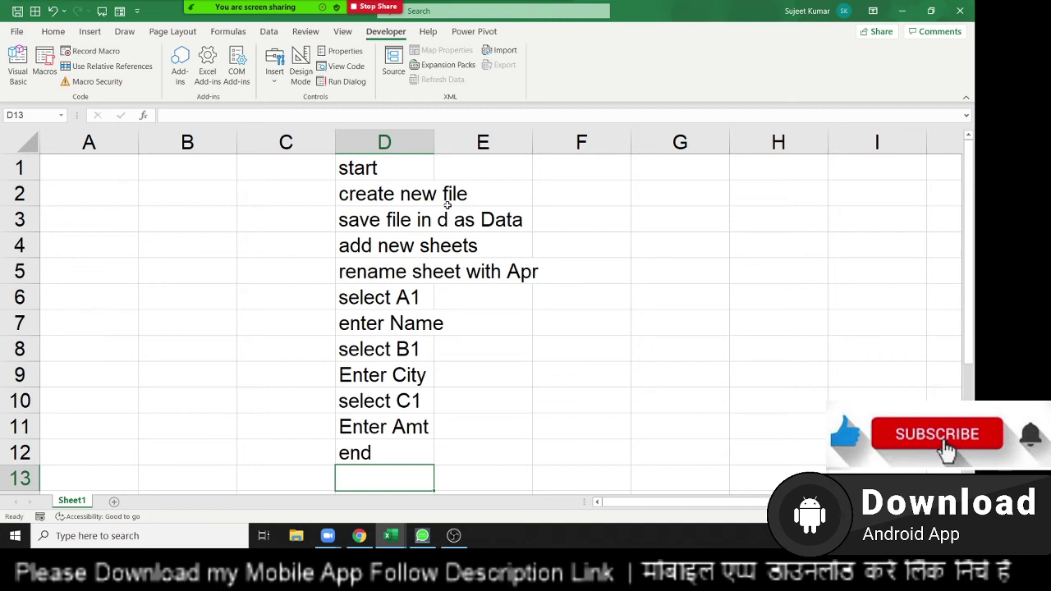
Replace 'end' in D12 with 'save File', then add 'Close File' in D13 and 'End' in D14.
key(Up)
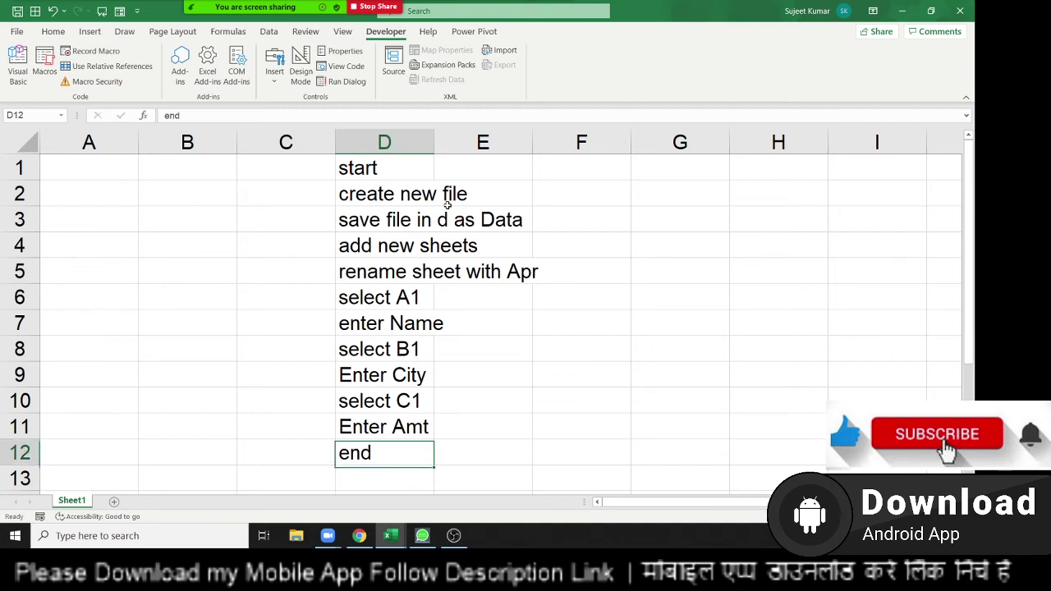
key(ctrl+Up)
key(Down)
key(Down)
key(Down)
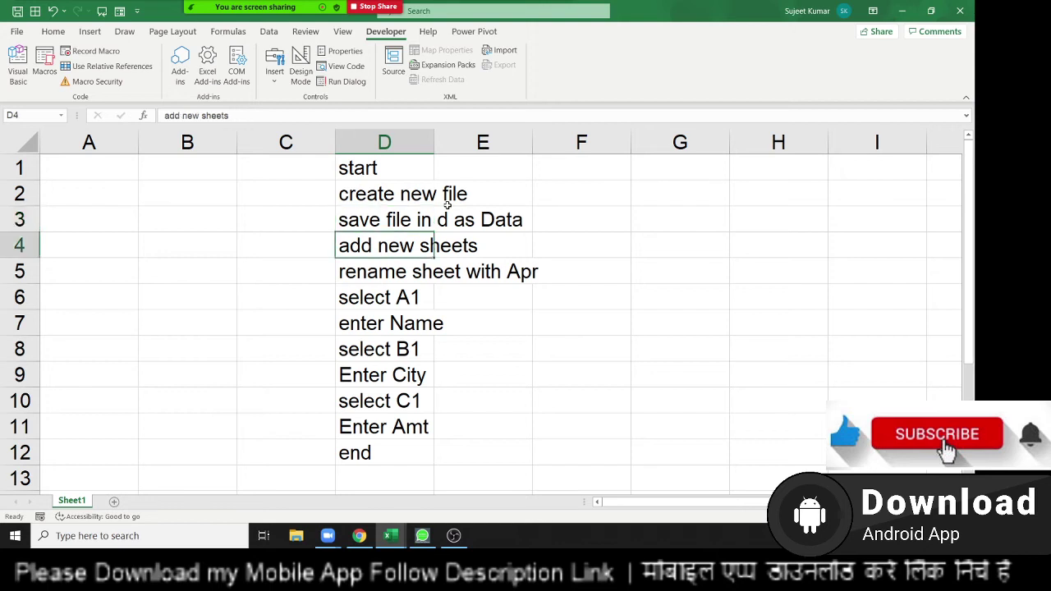
key(Down)
key(Down)
key(Down)
key(Down)
key(Down)
key(Delete)
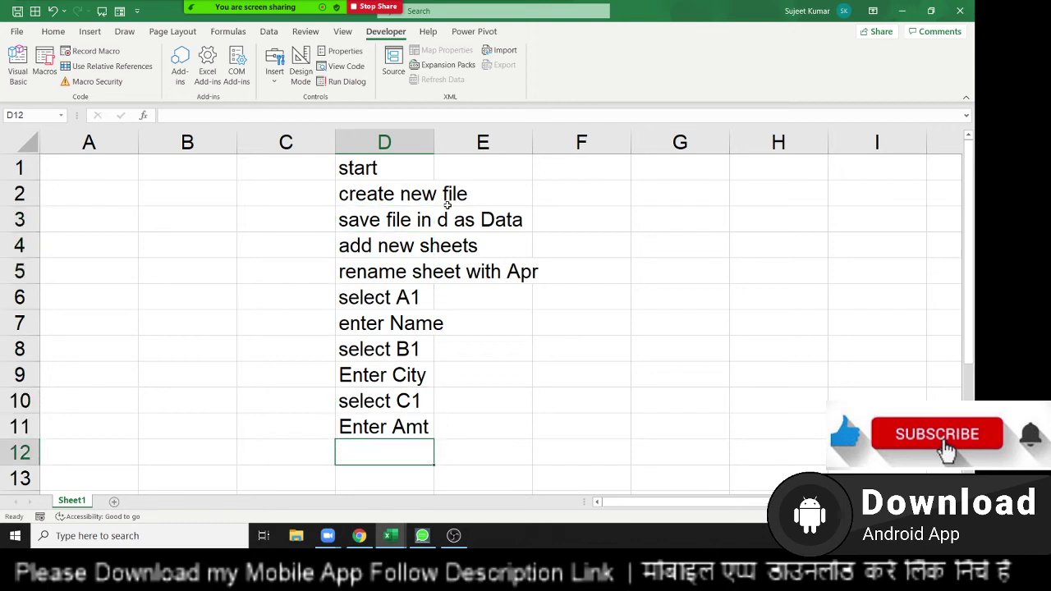
text(save F)
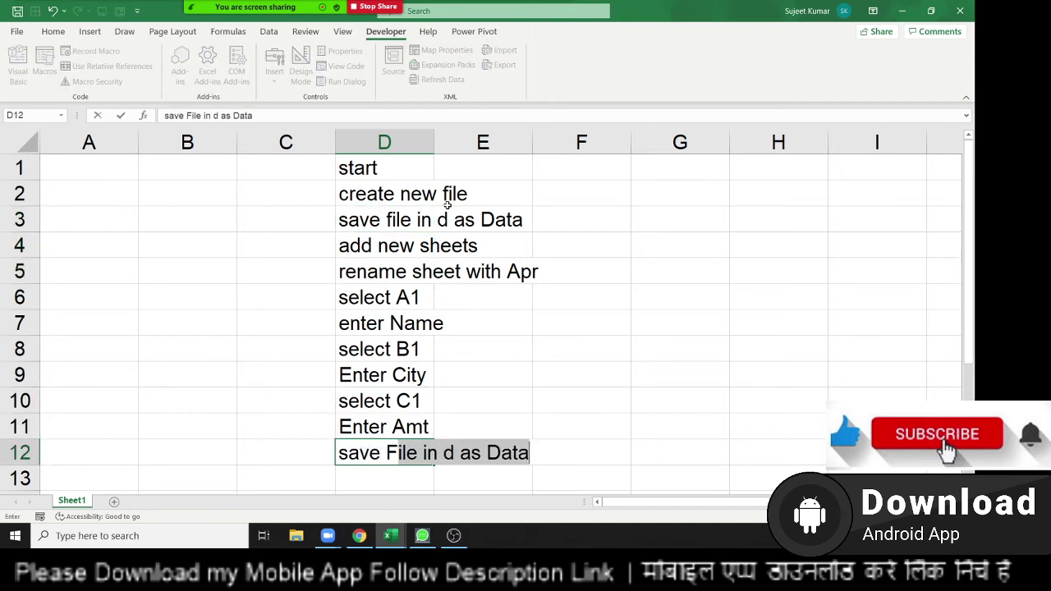
text(ile)
key(Delete)
key(Return)
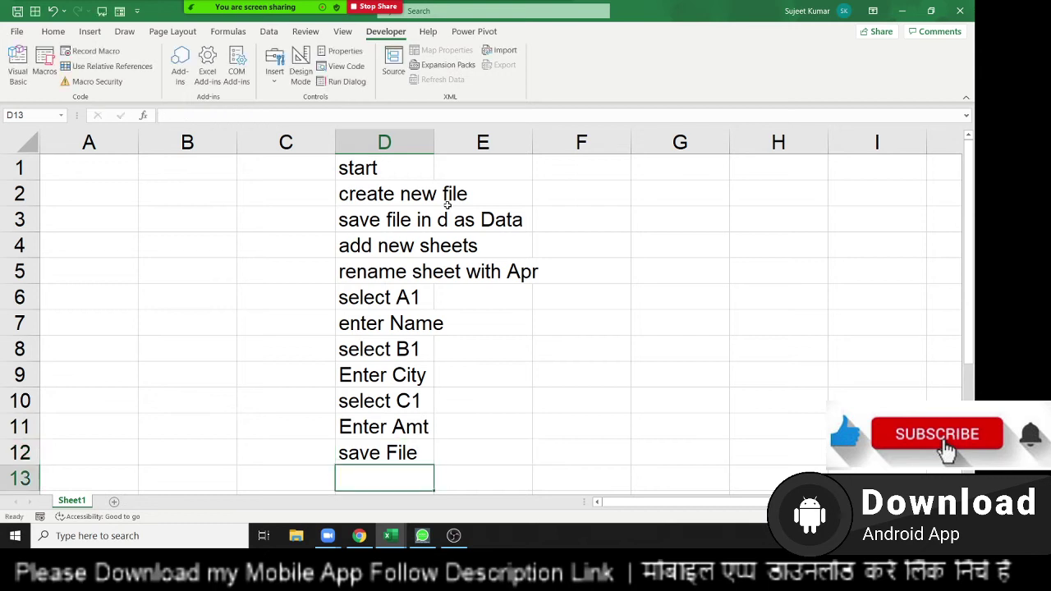
text(Close)
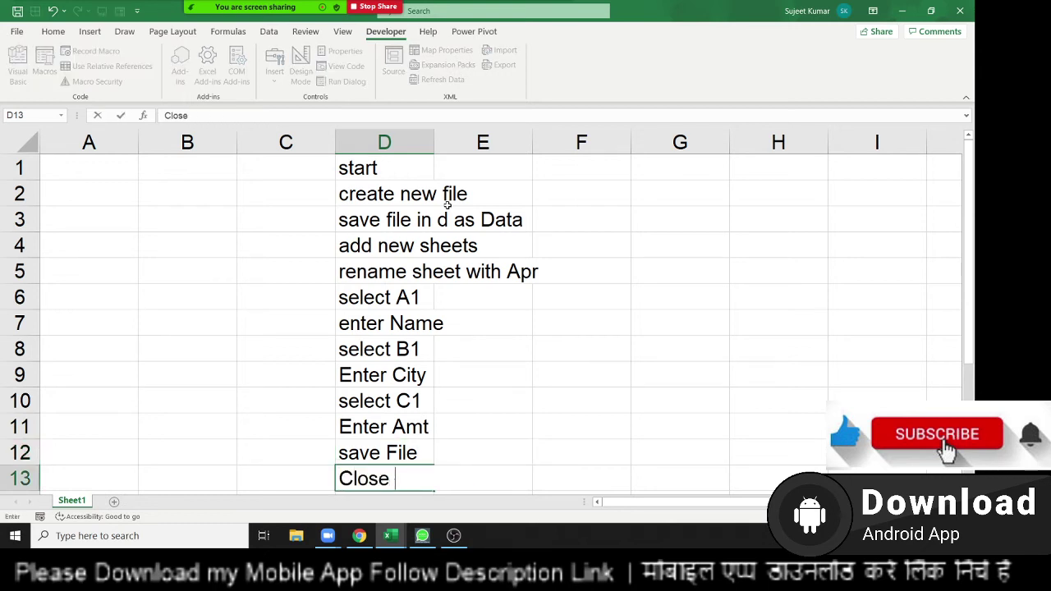
text( File)
key(Return)
text(End)
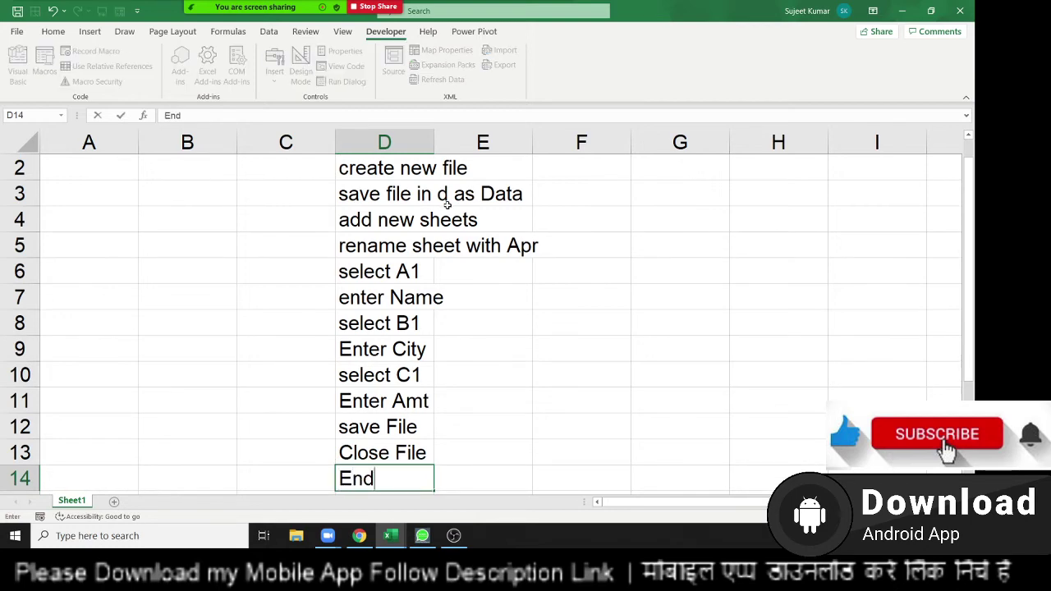
key(Return)
Step through the plan from D1 to D14, then switch to the VBA editor with Alt+F11.
key(Up)
key(ctrl+Up)
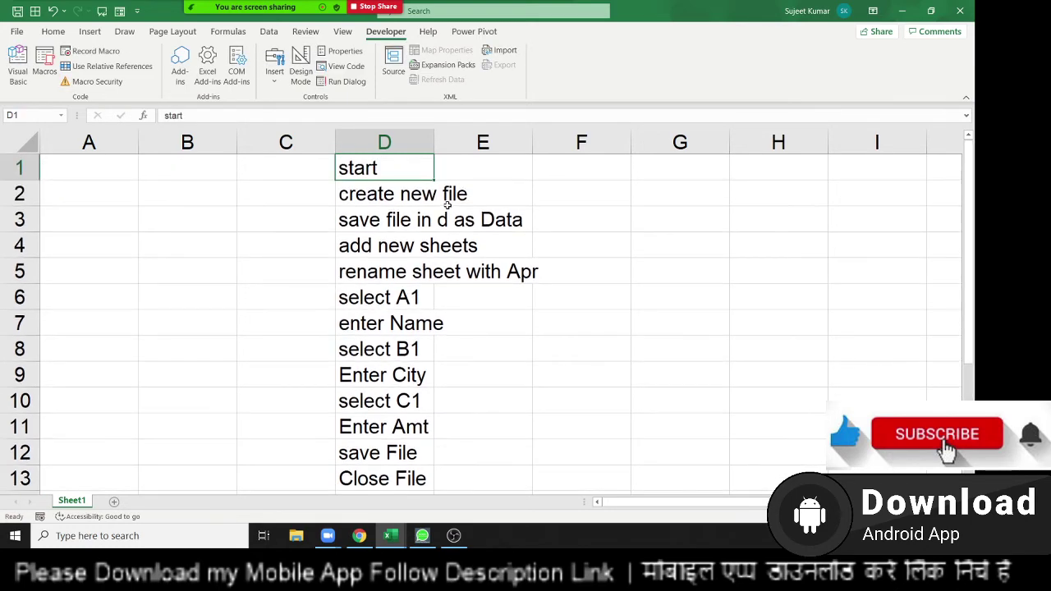
key(Down)
key(Down)
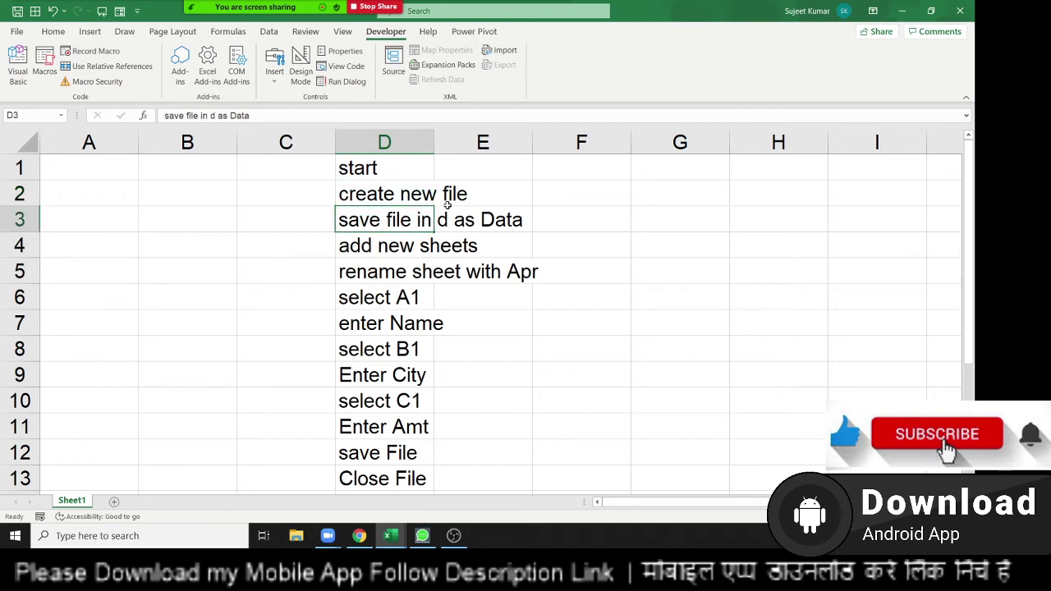
key(Down)
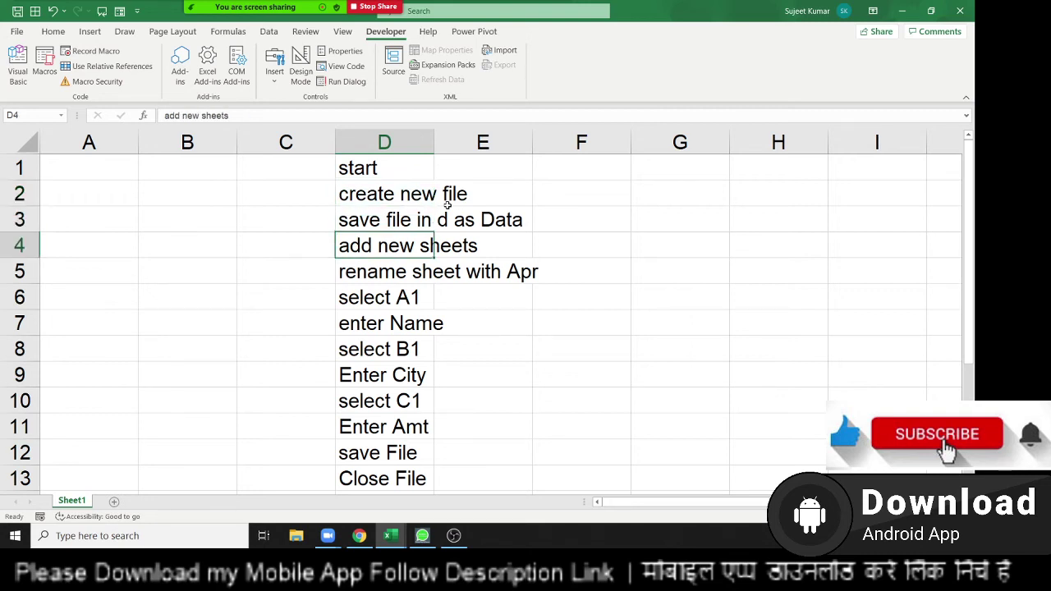
key(Down)
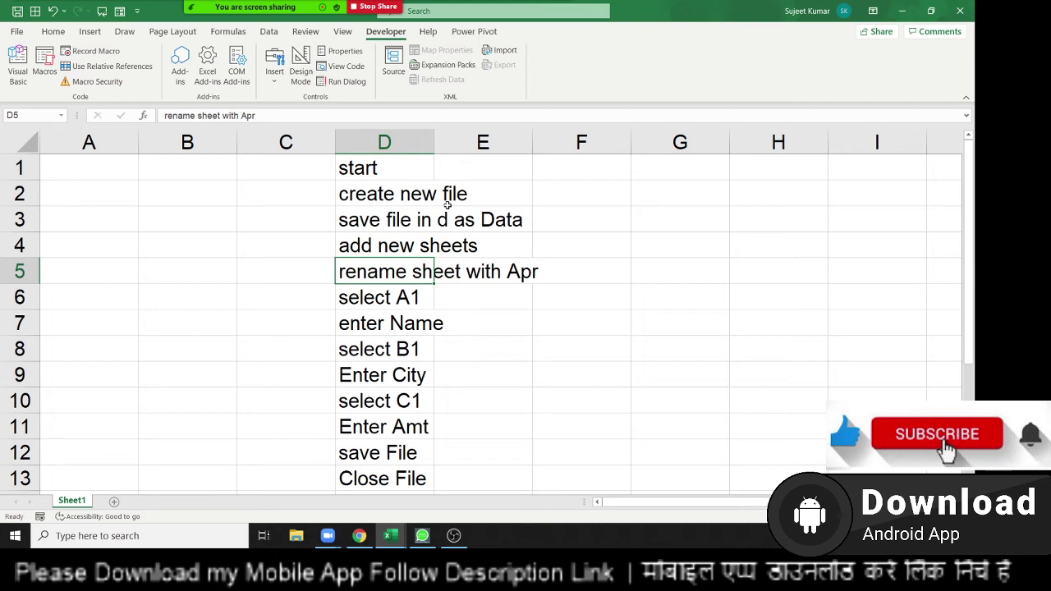
key(Down)
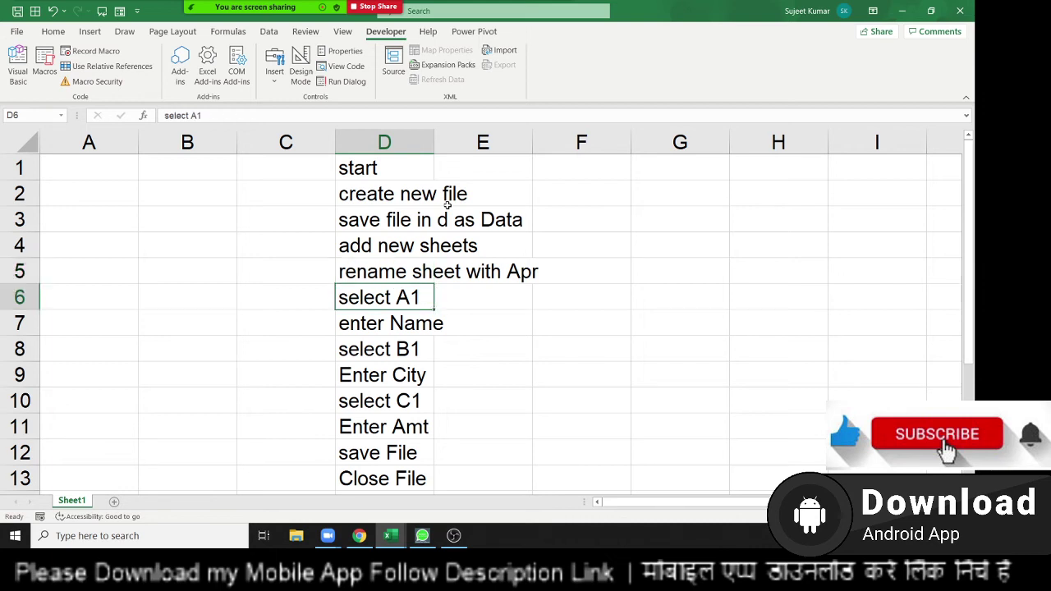
key(Down)
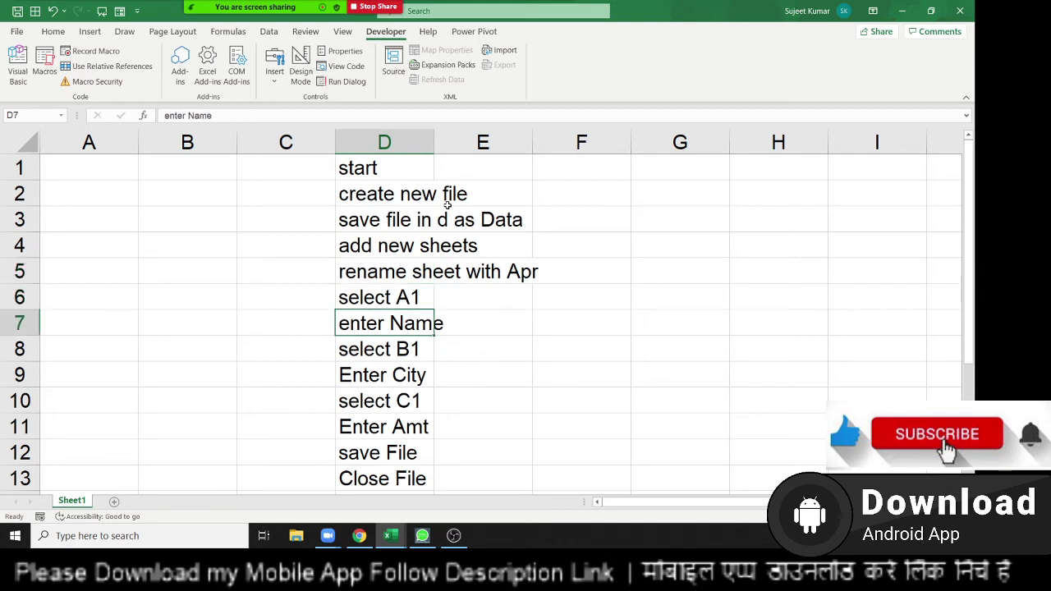
key(Down)
key(Down)
key(Down)
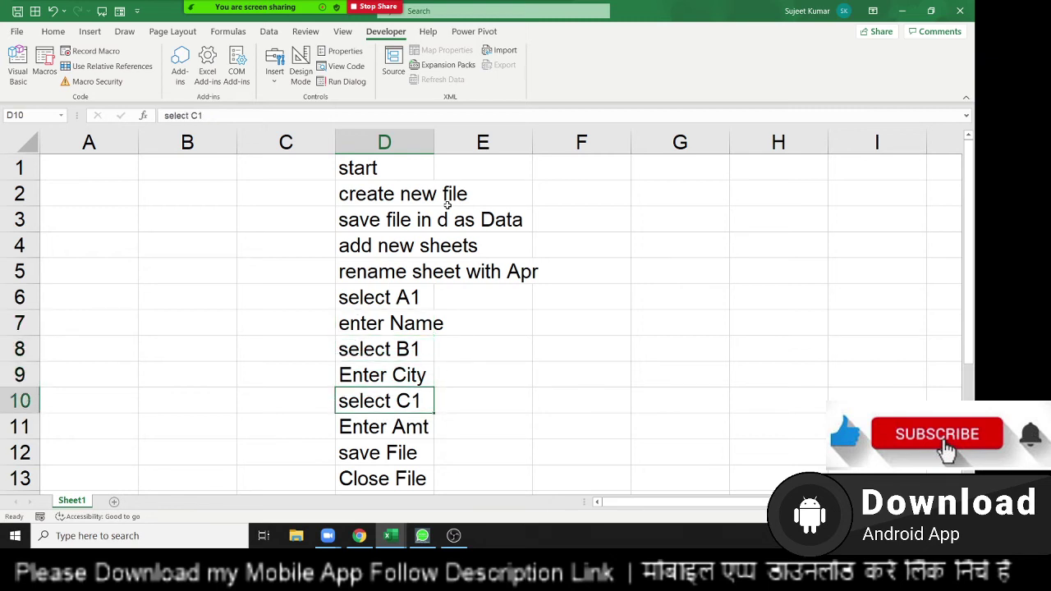
key(Down)
key(Down)
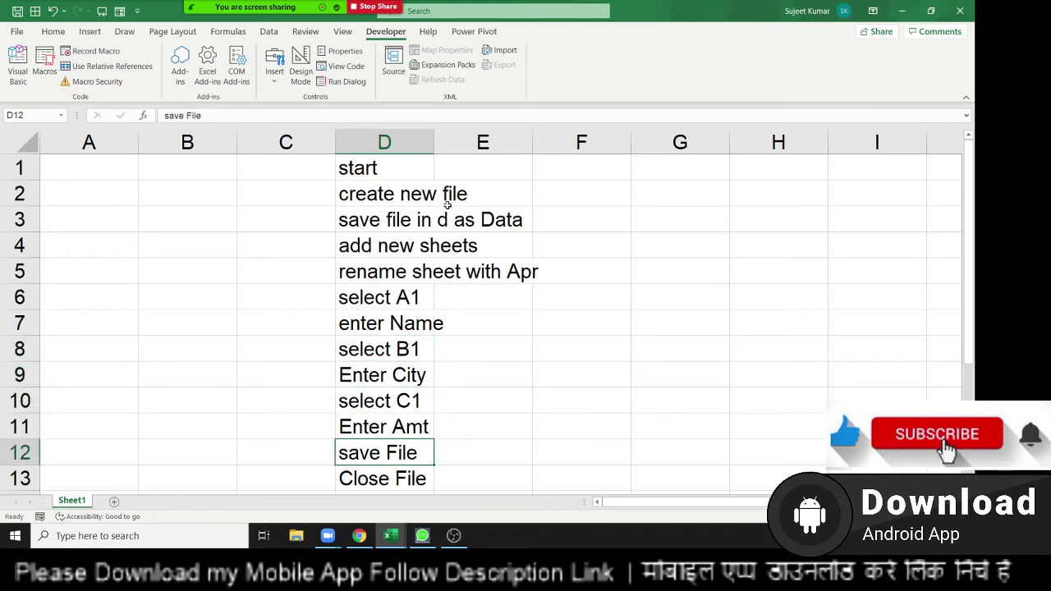
key(Down)
key(Down)
key(Up)
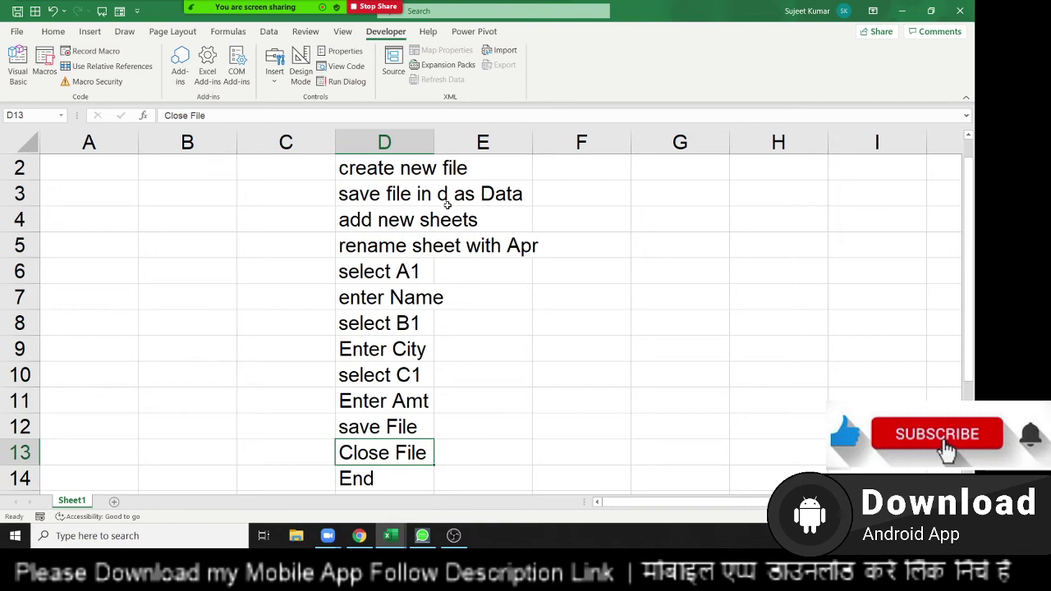
key(ctrl+Up)
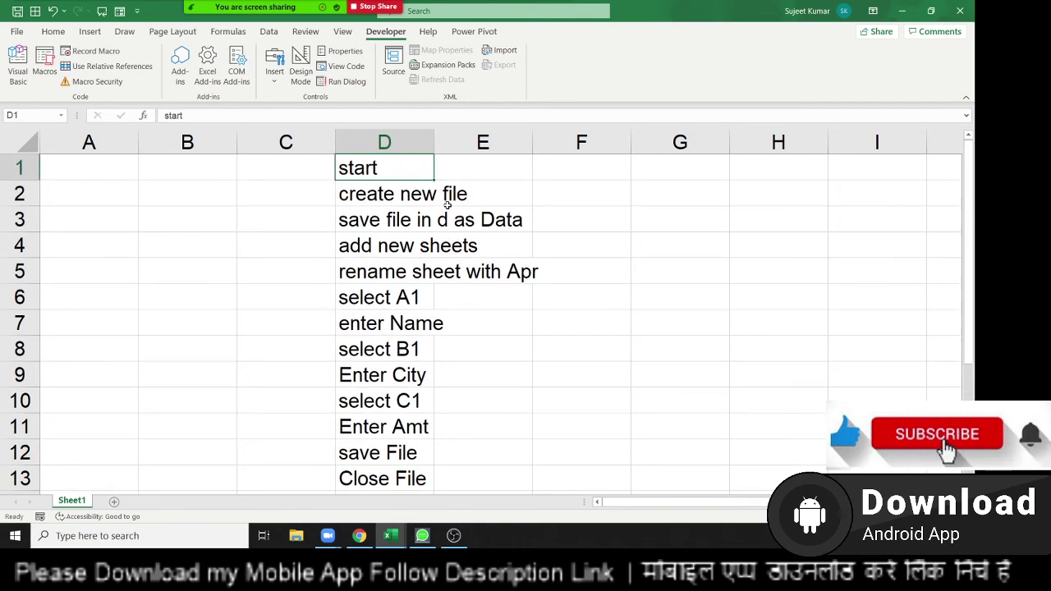
key(alt+F11)
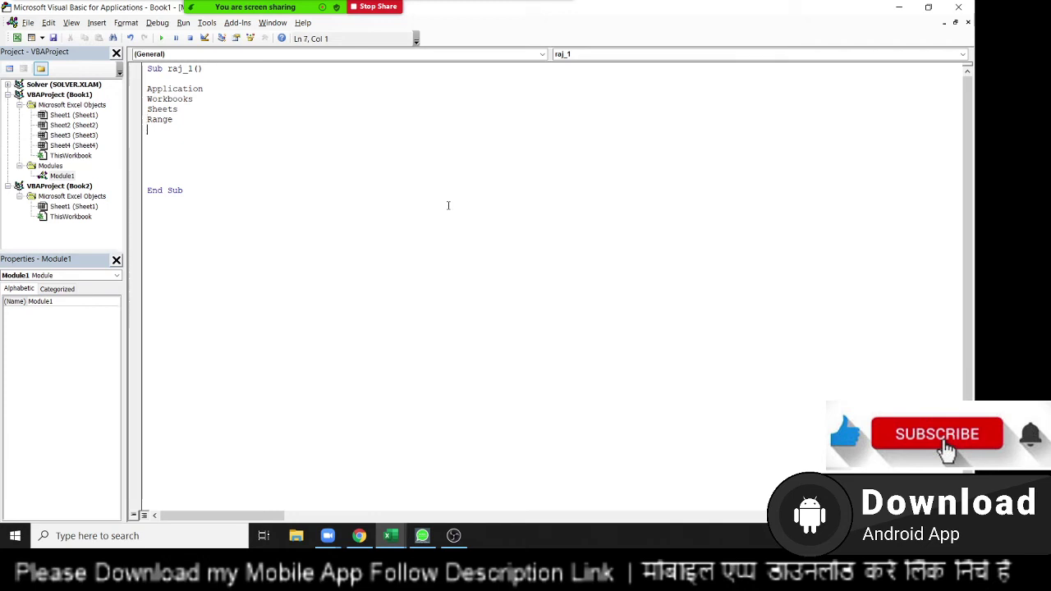
Declare Sub Test2 below raj_1 and dock the VBA window on the right half beside Excel.
click(448, 206)
text(sub )
text(ra)
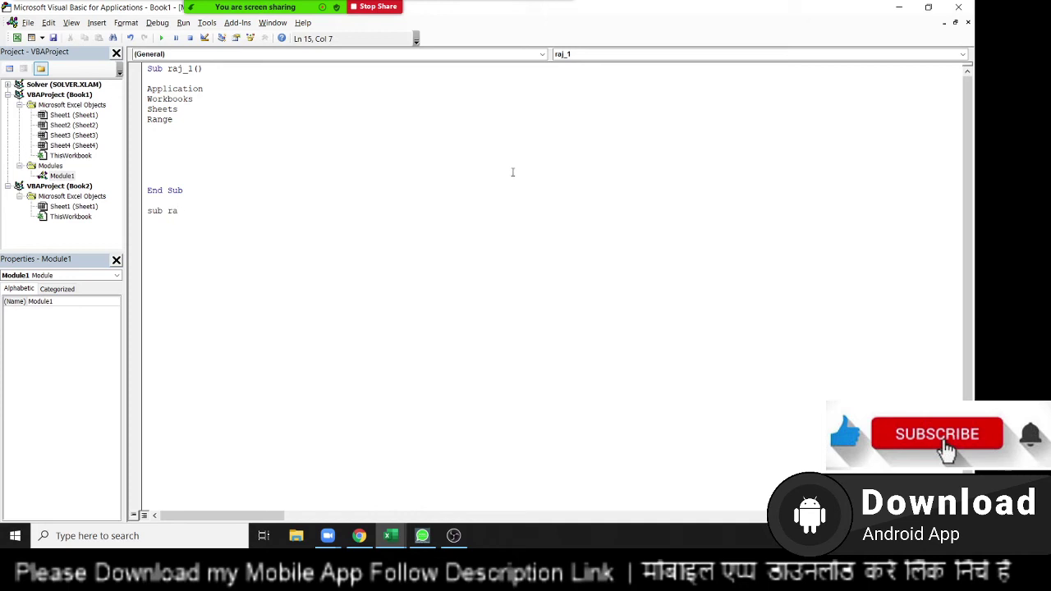
click(928, 7)
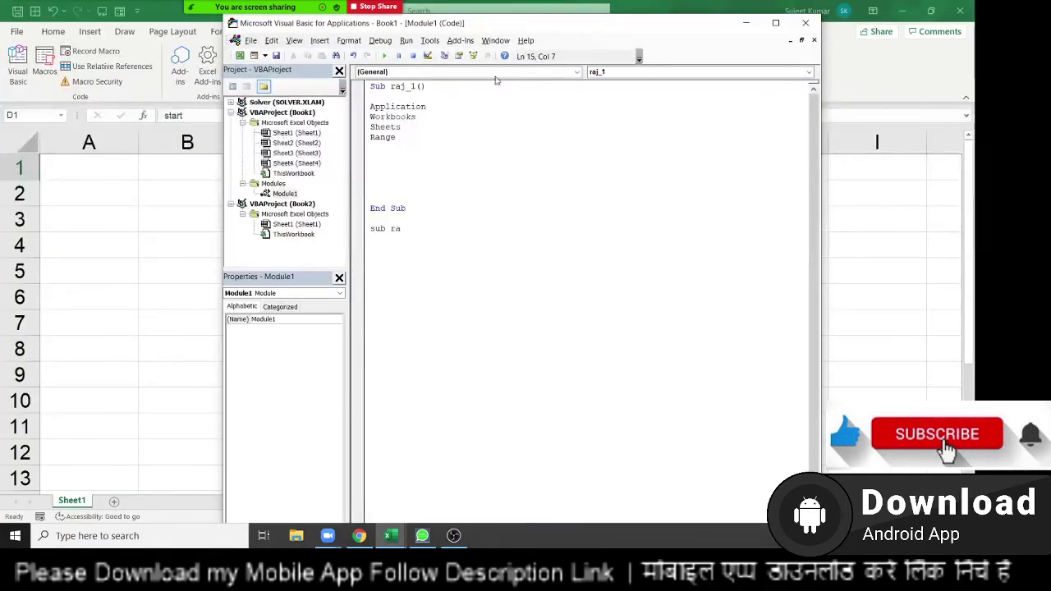
drag(495, 23, 975, 104)
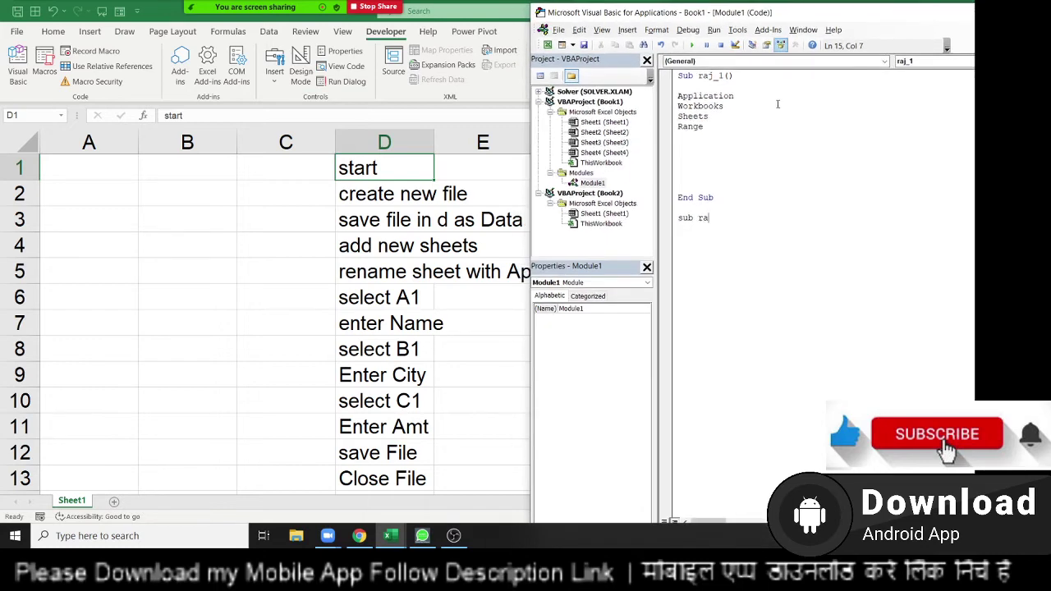
key(BackSpace)
key(BackSpace)
text(Test)
text(2()
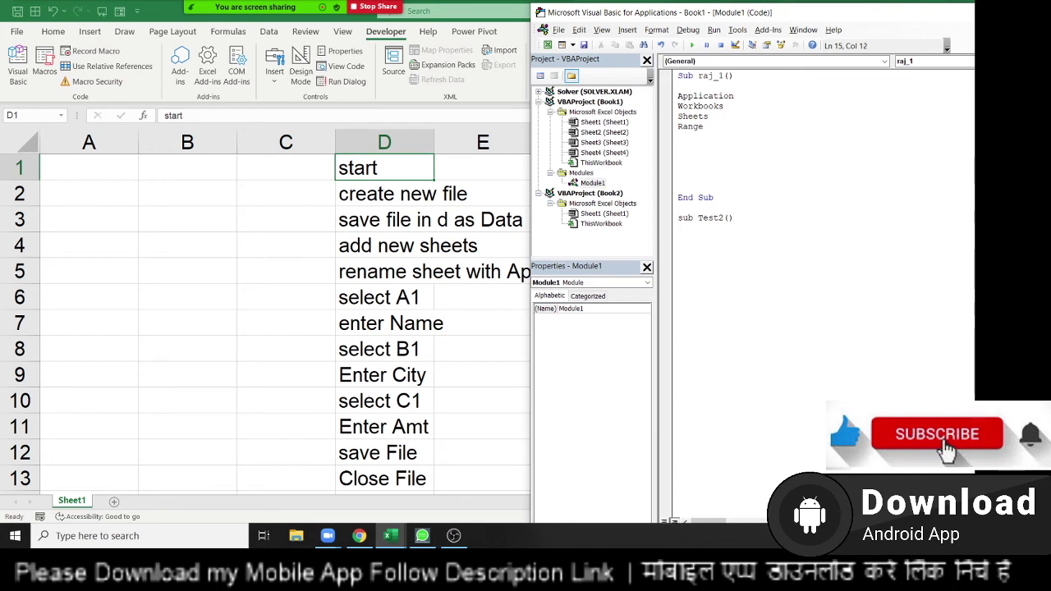
key(Return)
key(Return)
key(Return)
key(Return)
key(Up)
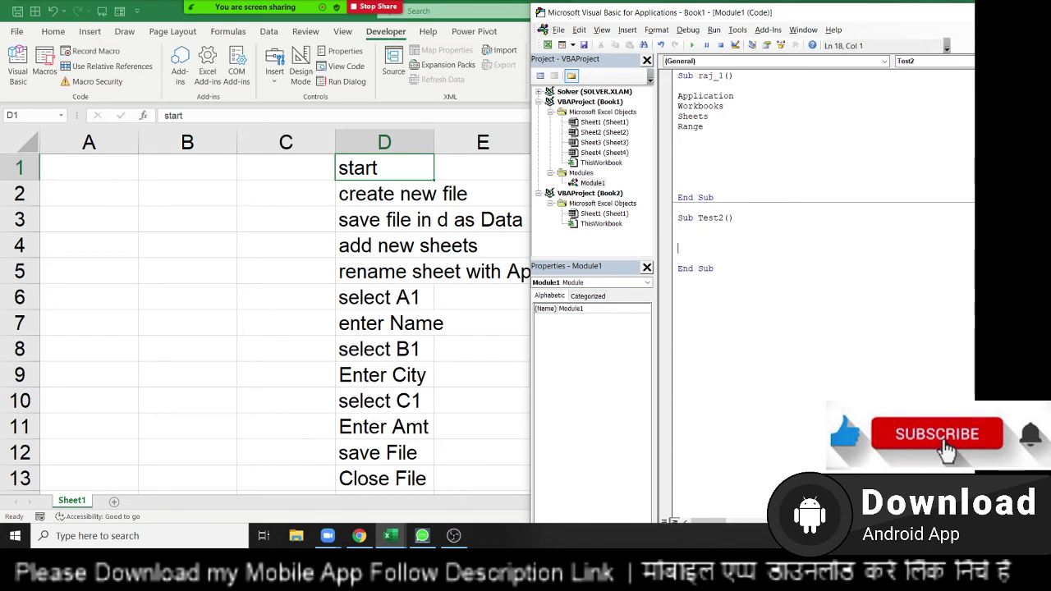
key(Up)
double_click(702, 105)
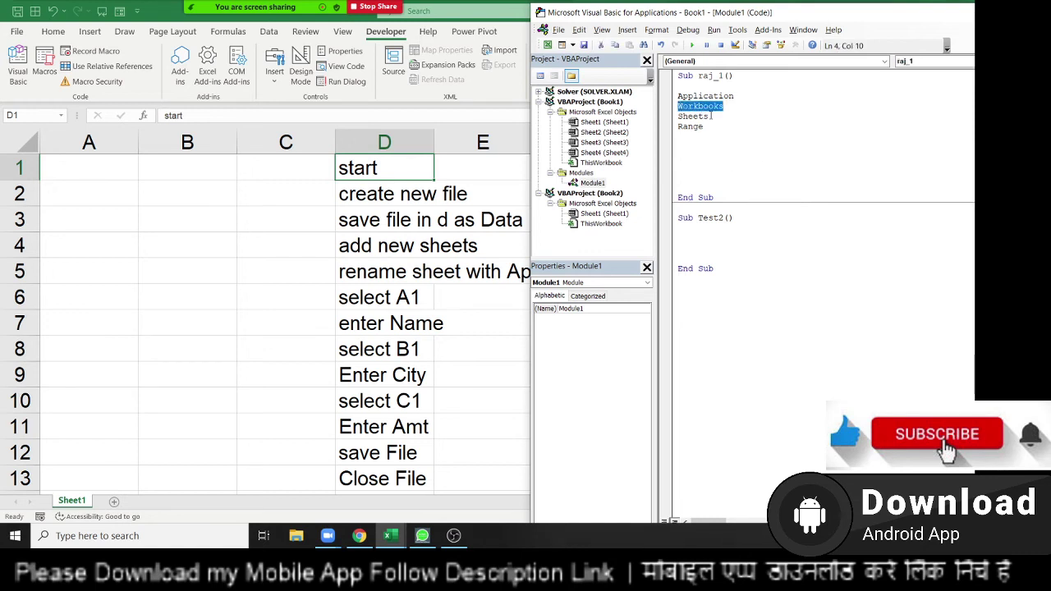
Add Workbooks.Add as the first line of Test2.
click(679, 238)
text(wo)
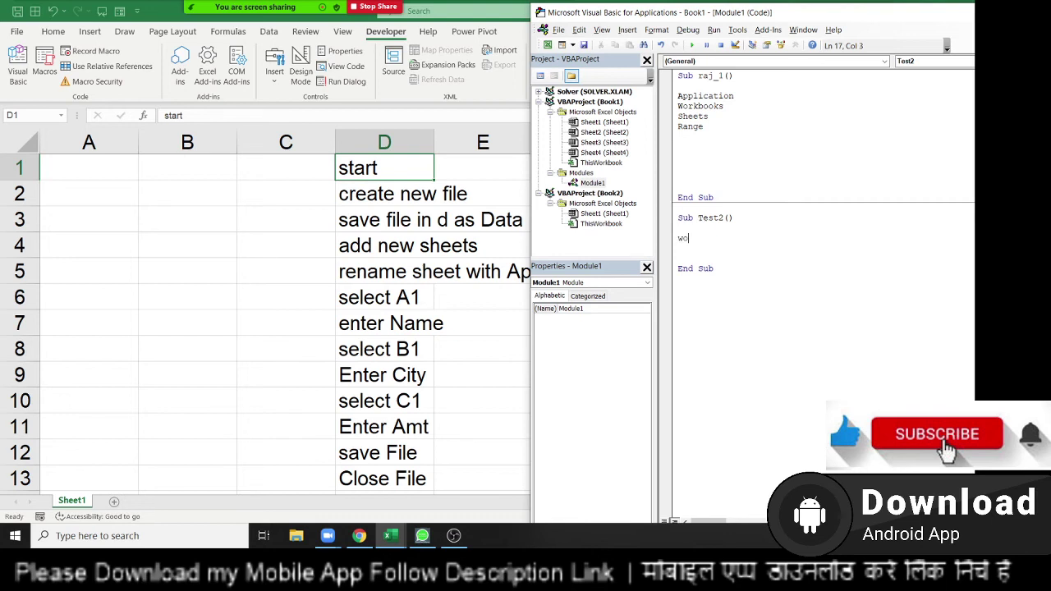
text(rkboo)
text(ks.)
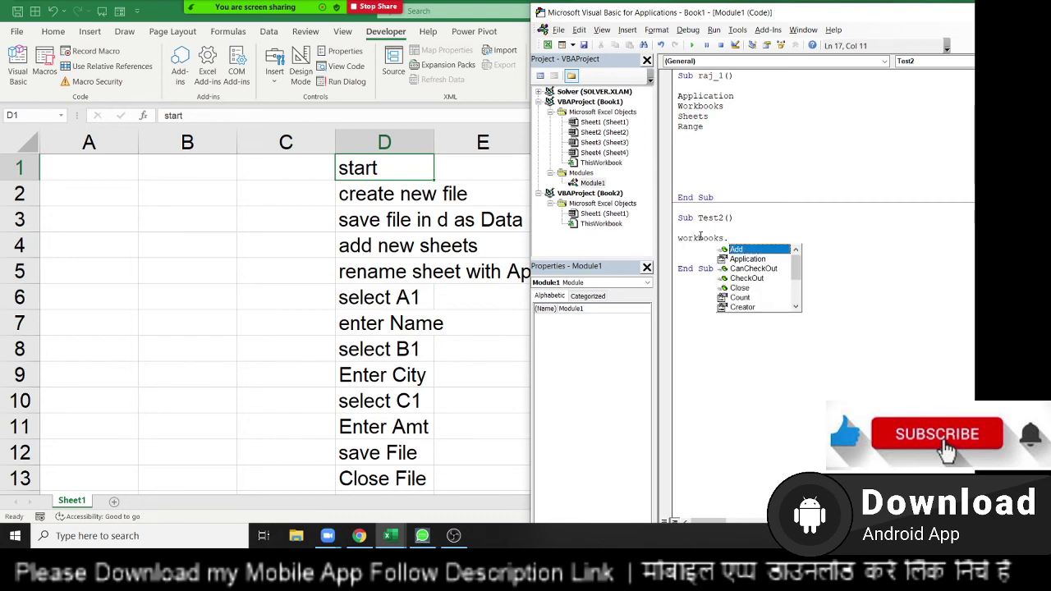
key(Return)
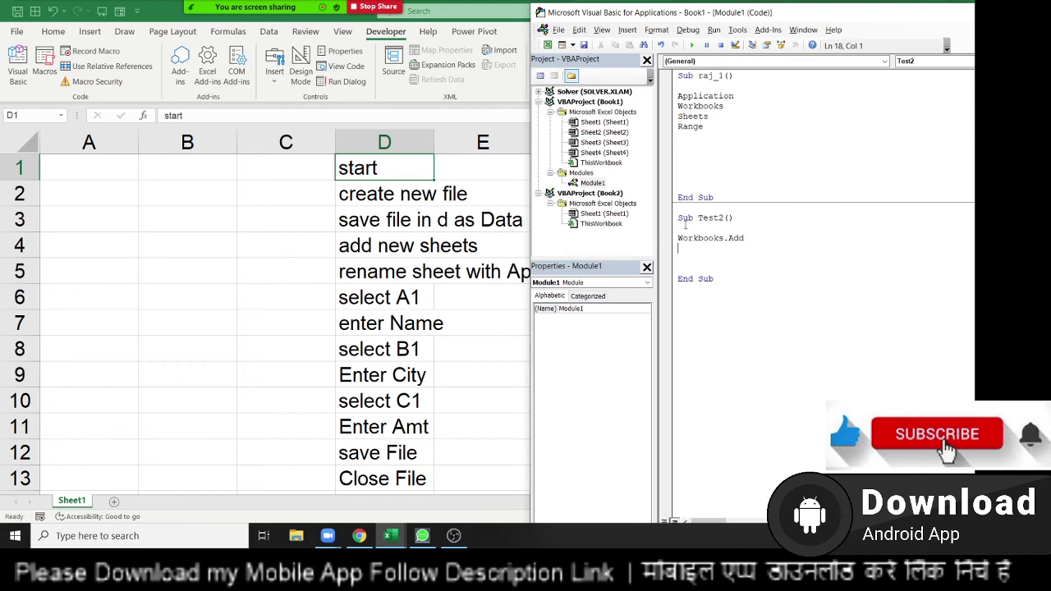
double_click(700, 106)
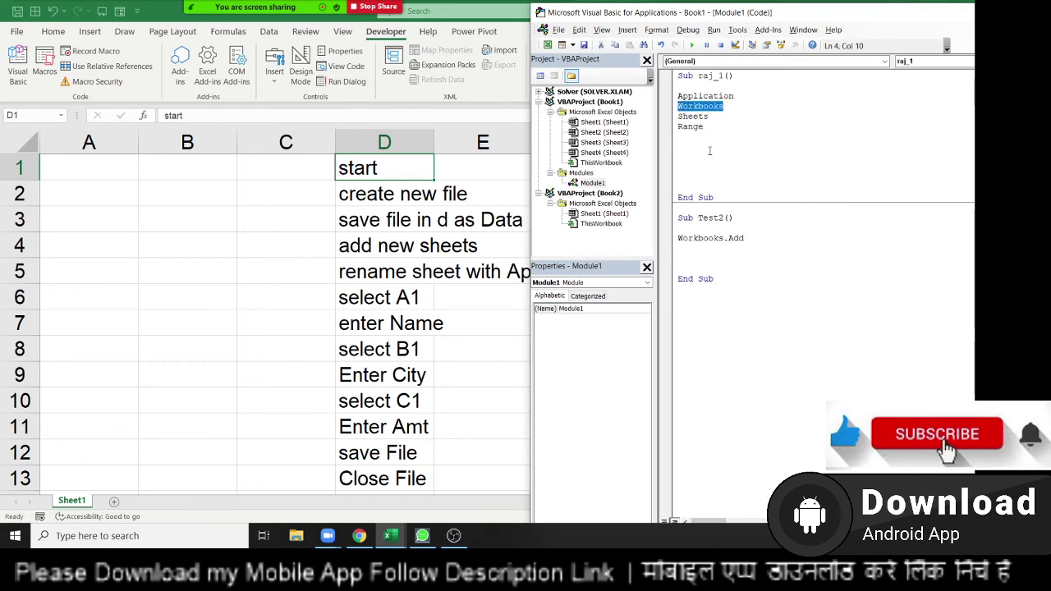
click(699, 249)
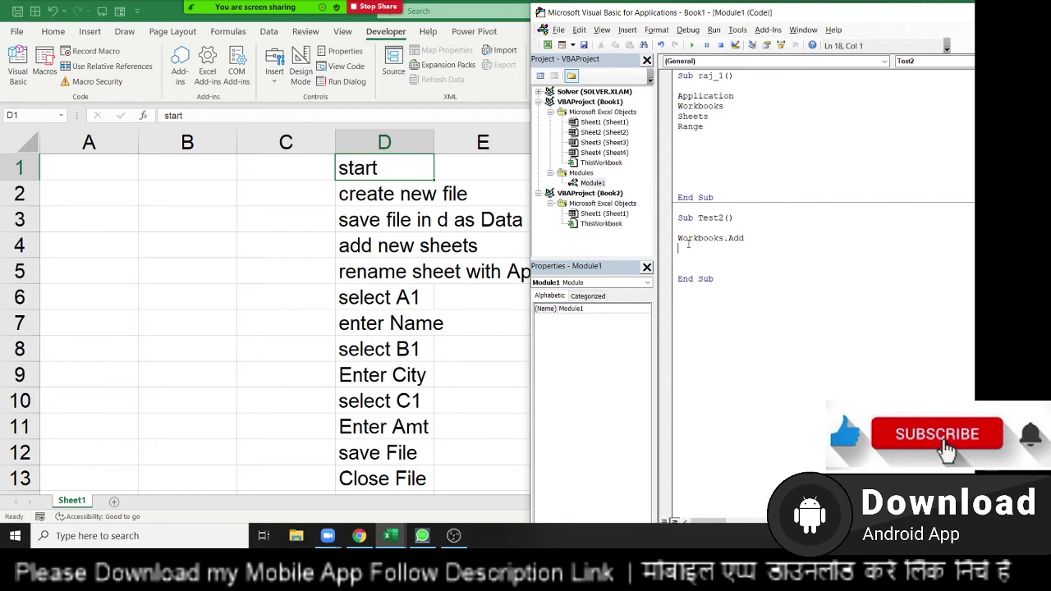
Write Workbooks("Book1.xlsm").SaveAs "D:\123.xlsx" on the next line.
key(Return)
text(workb)
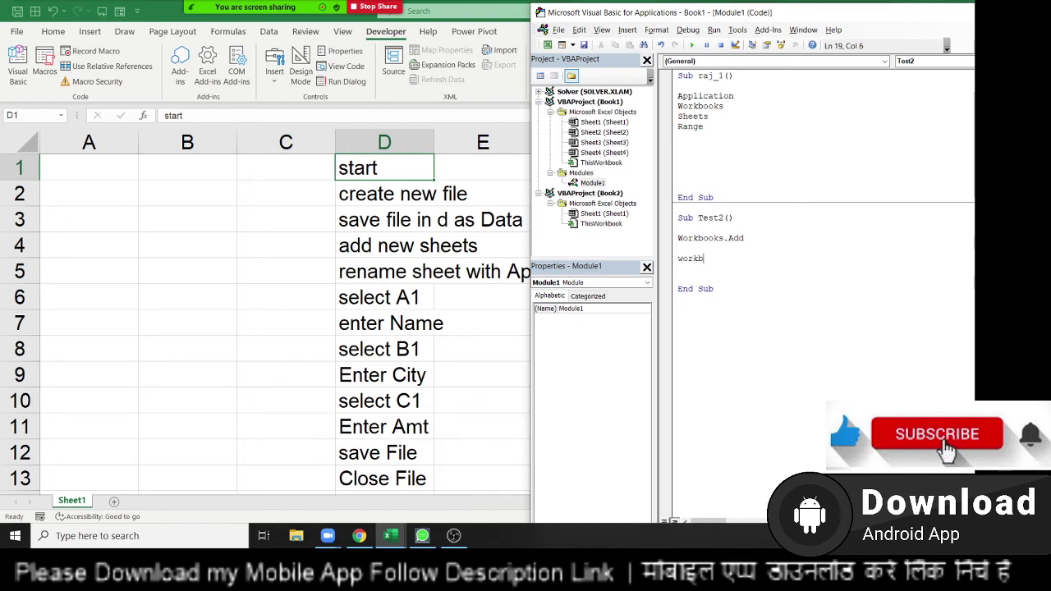
text(okks)
key(BackSpace)
key(BackSpace)
key(BackSpace)
text(oks)
text(()
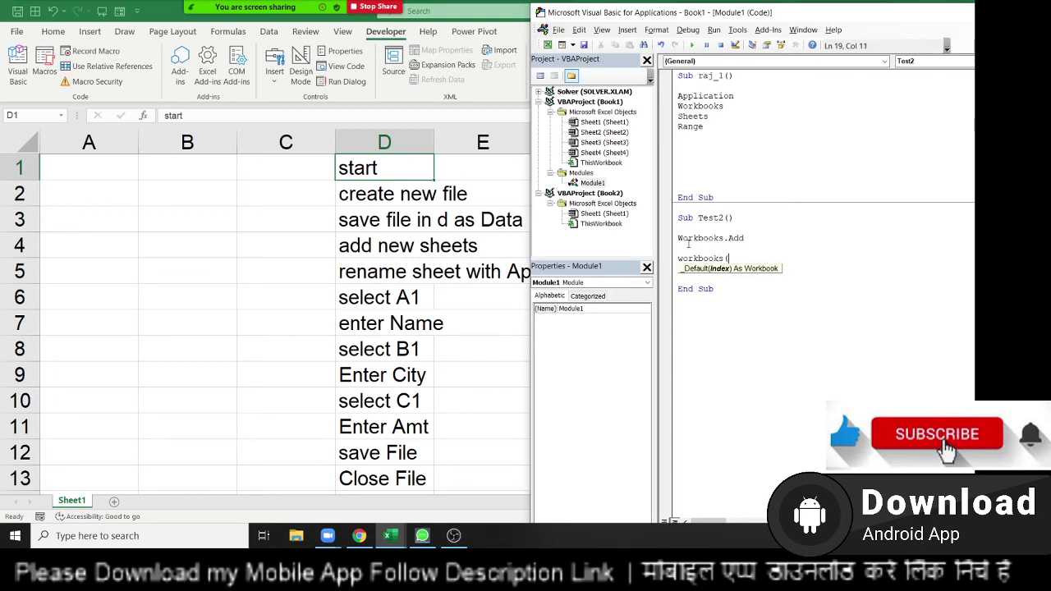
text("Book1)
text(.xlsx)
click(764, 259)
key(BackSpace)
text(m)
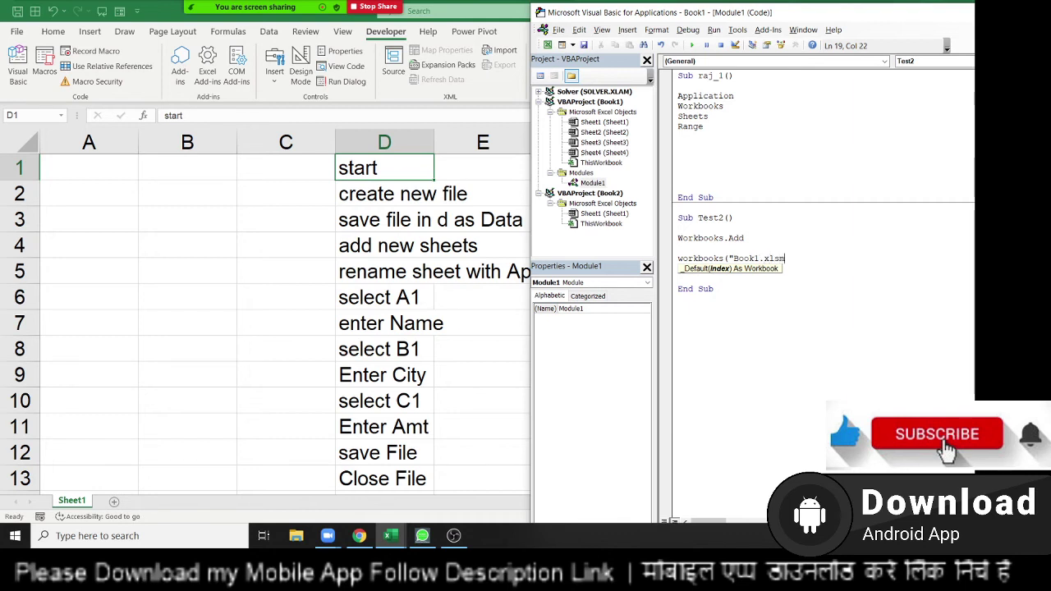
text("))
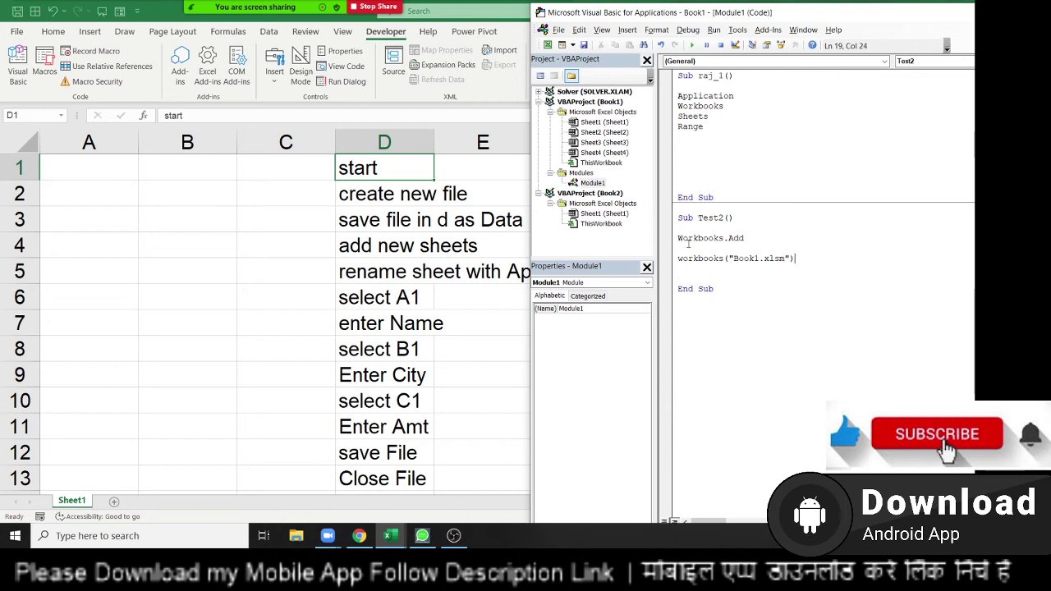
text(.)
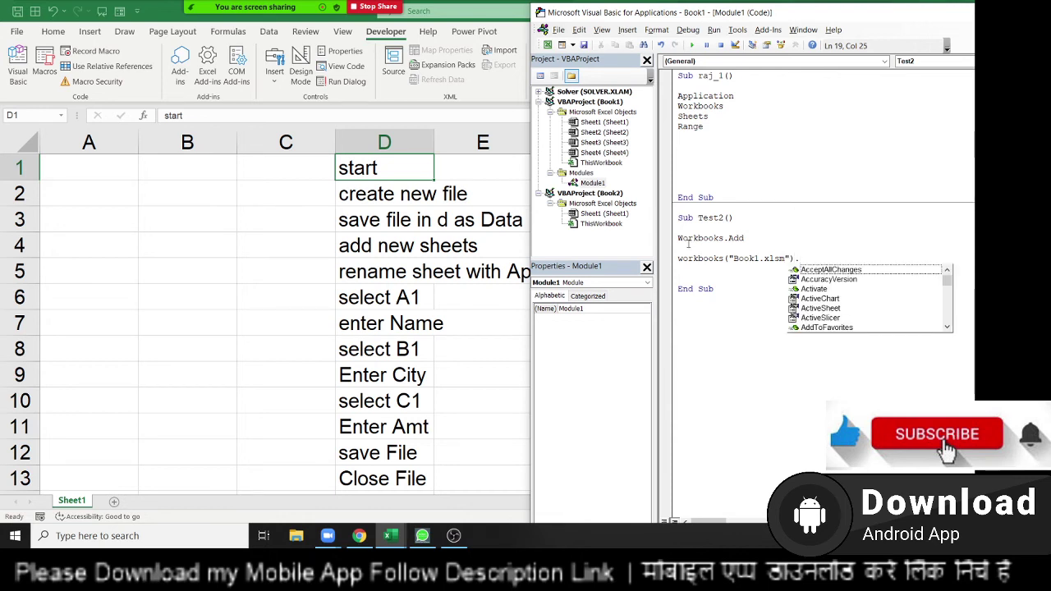
text(s)
key(Down)
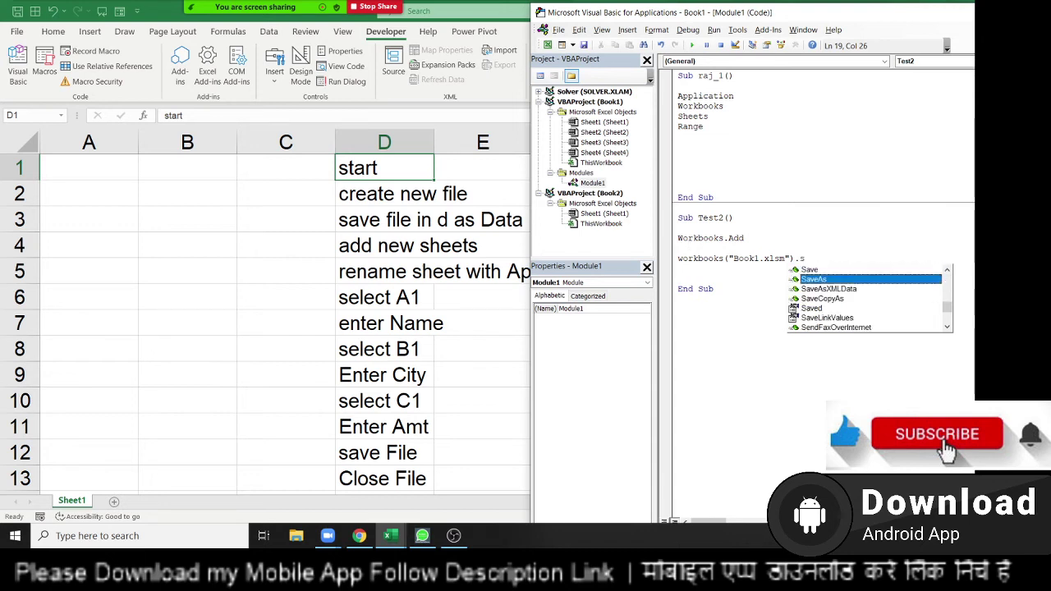
text(")
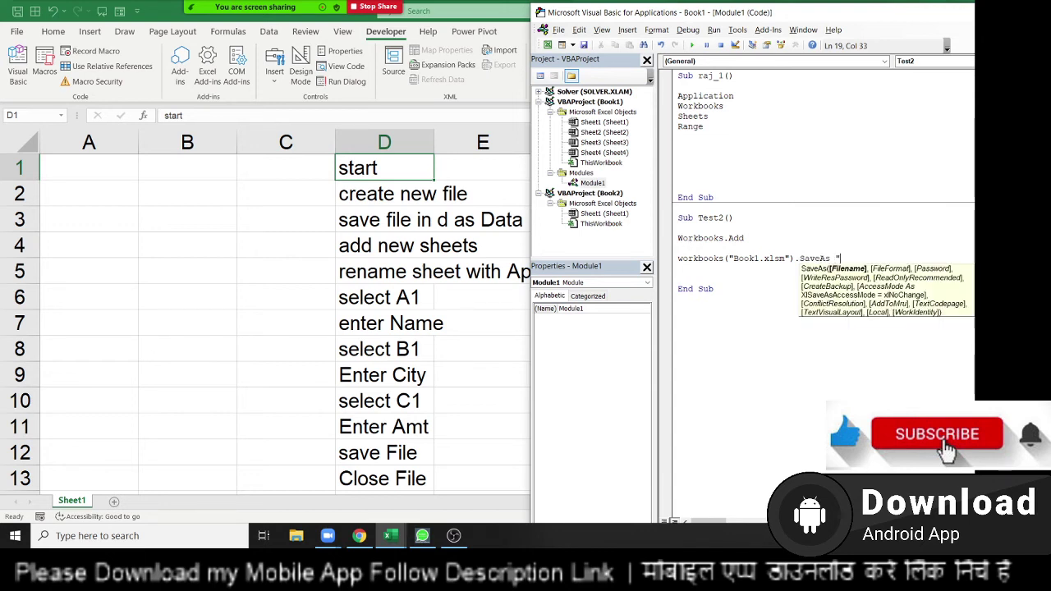
text(D:)
text(\12)
text(3.xls)
key(BackSpace)
text(s)
text(x)
key(Return)
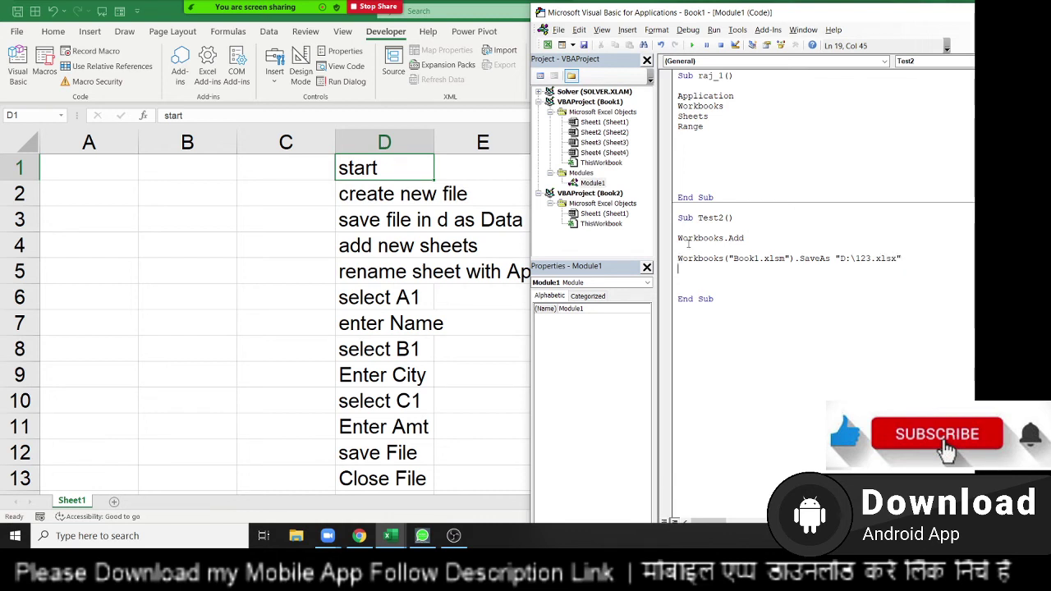
Remove the blank line above SaveAs and highlight the Workbooks.Add and SaveAs lines in turn.
key(Up)
key(BackSpace)
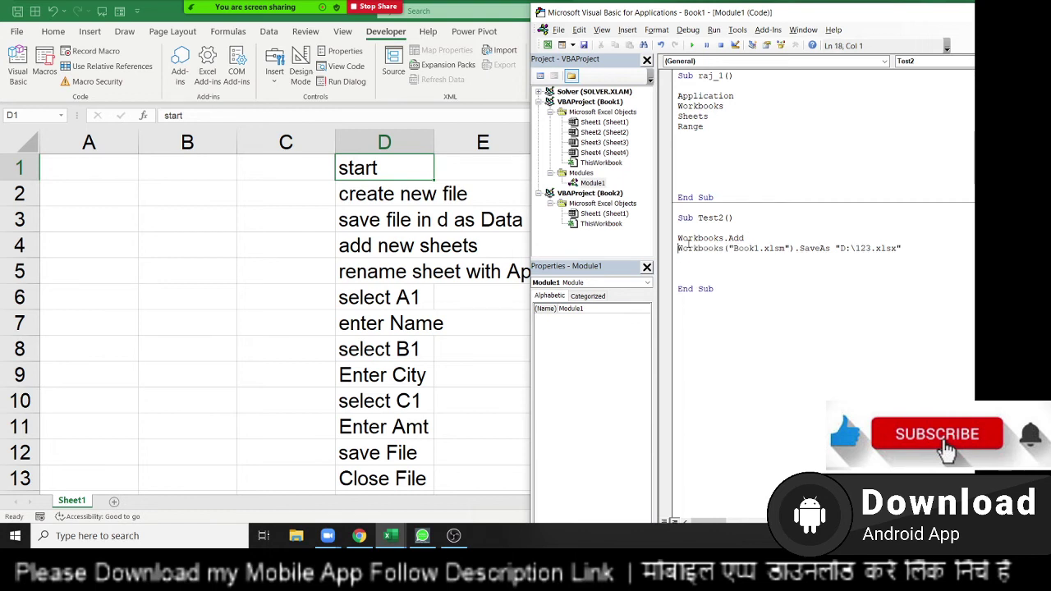
key(Up)
key(shift+Down)
key(shift+Down)
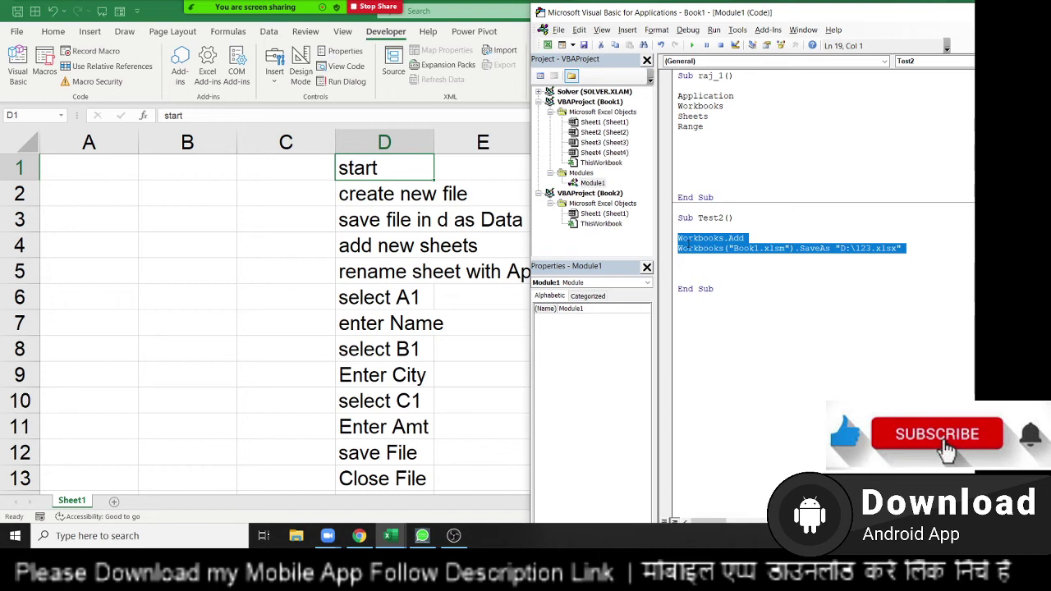
key(Up)
key(shift+Down)
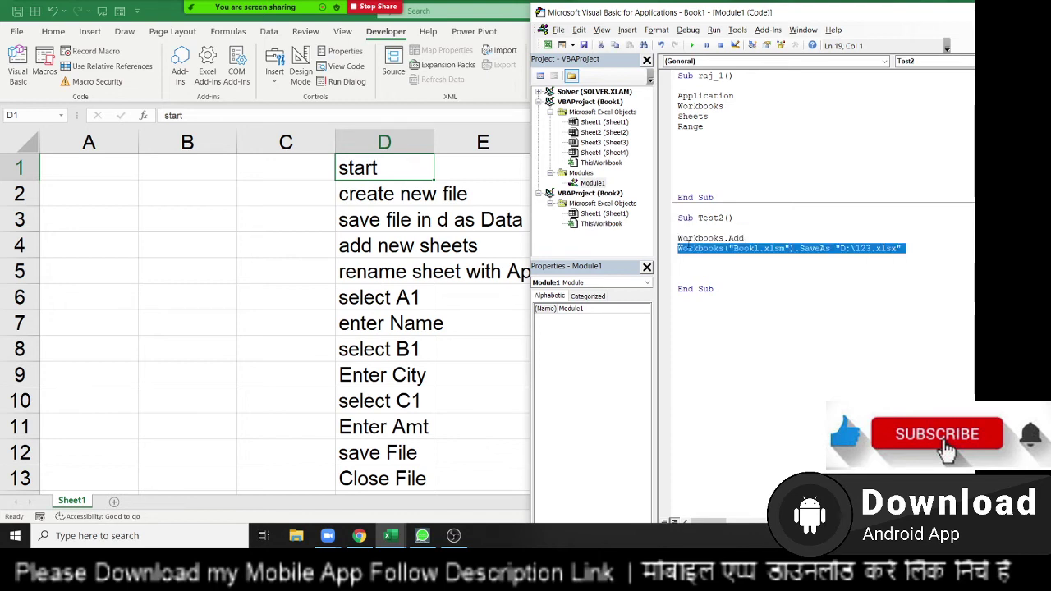
key(Up)
key(Up)
key(shift+Down)
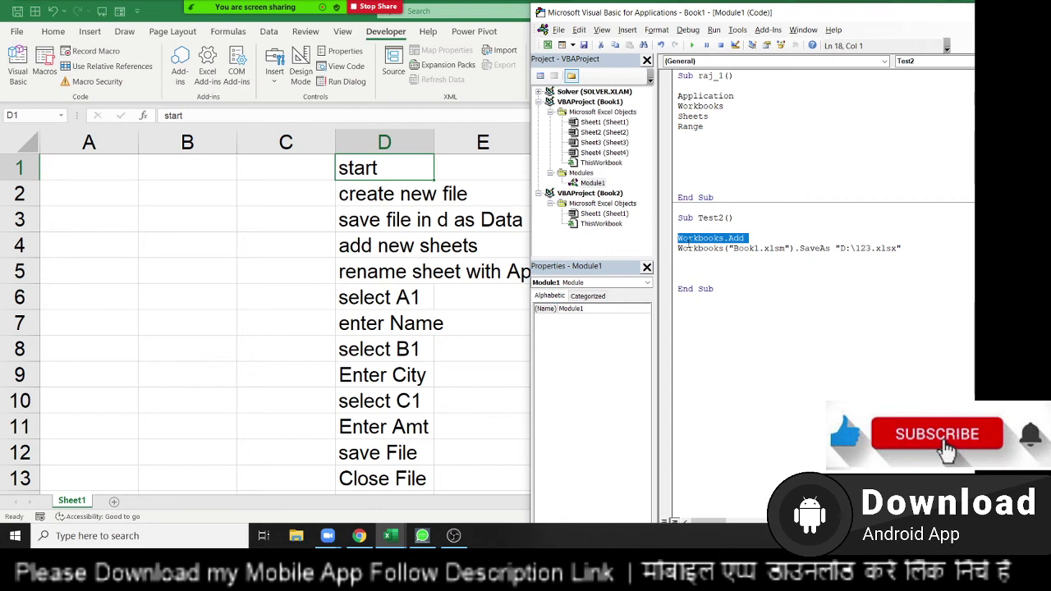
key(Down)
key(shift+Down)
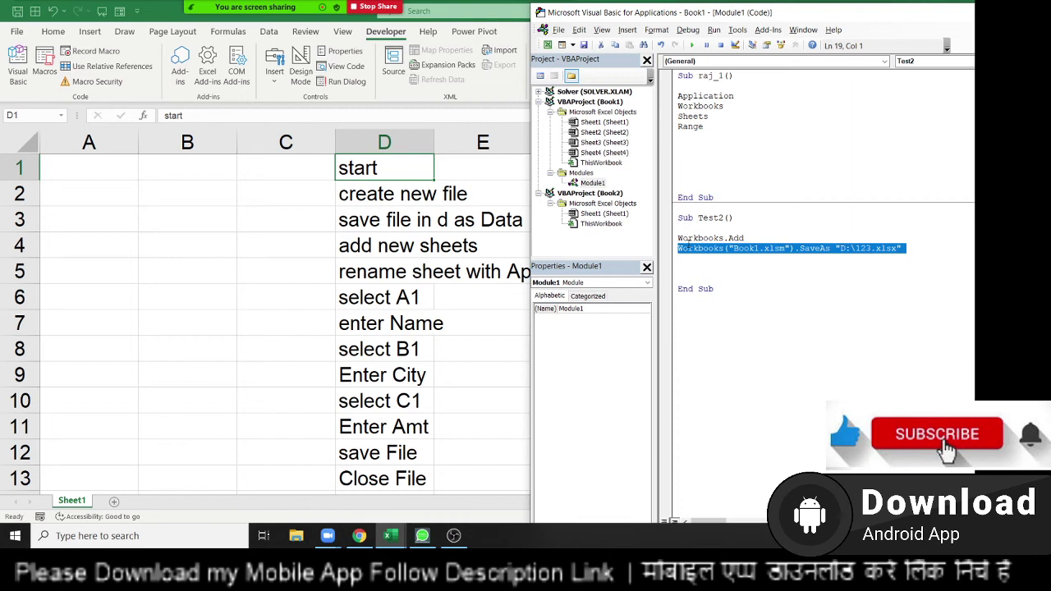
key(Up)
key(Up)
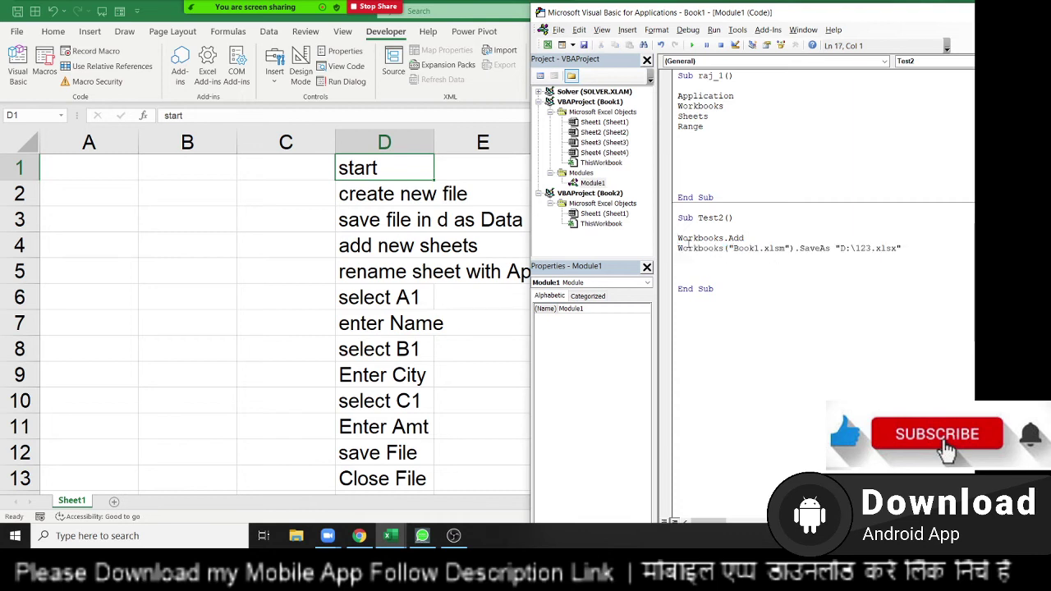
key(shift+Down)
key(Down)
key(shift+Down)
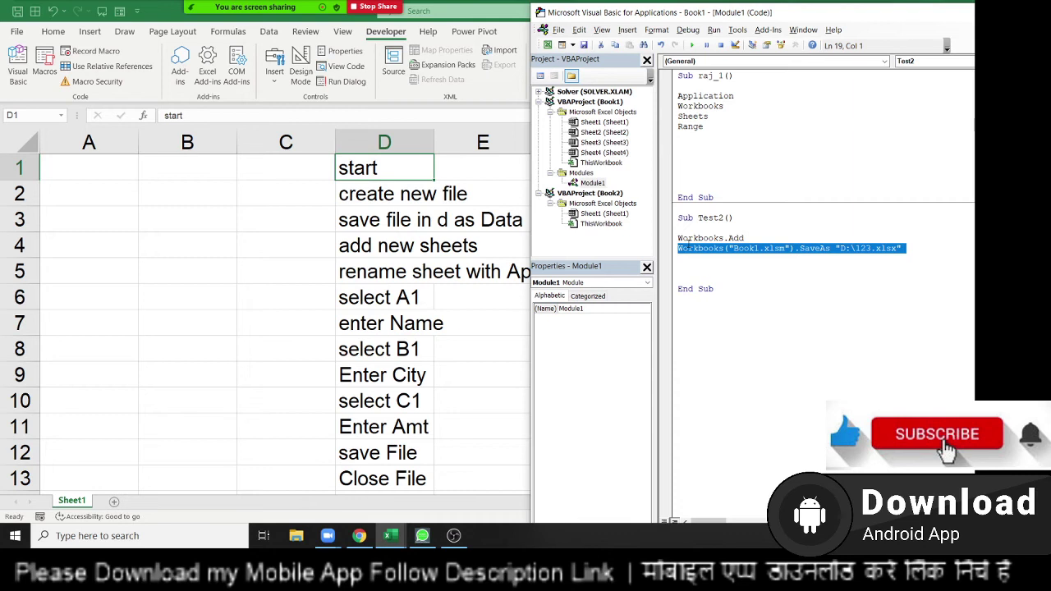
Select Workbooks, Book1.xlsm and SaveAs in the SaveAs line to explain each part.
click(705, 257)
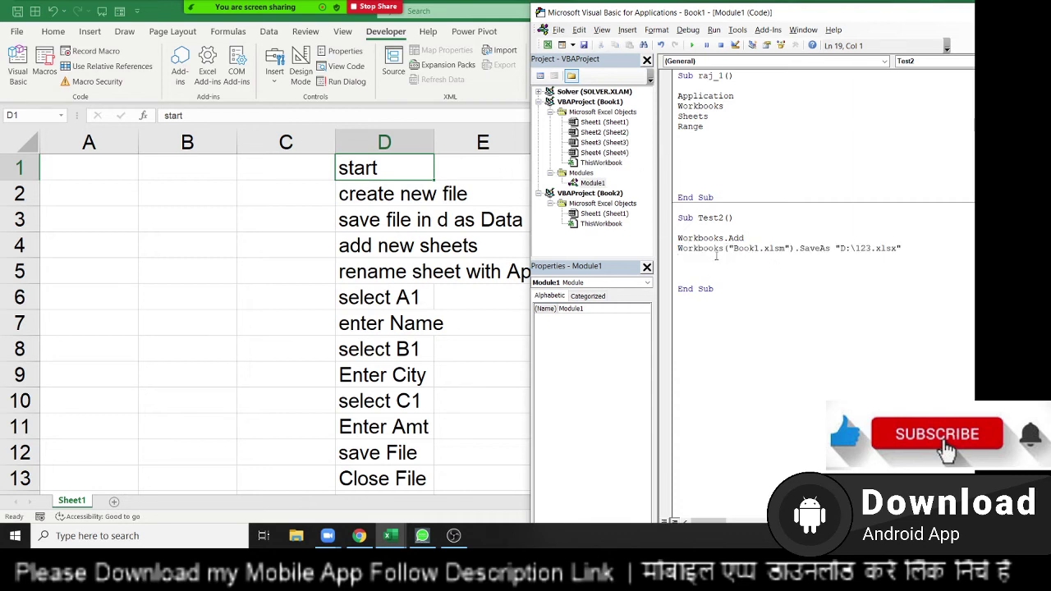
double_click(710, 249)
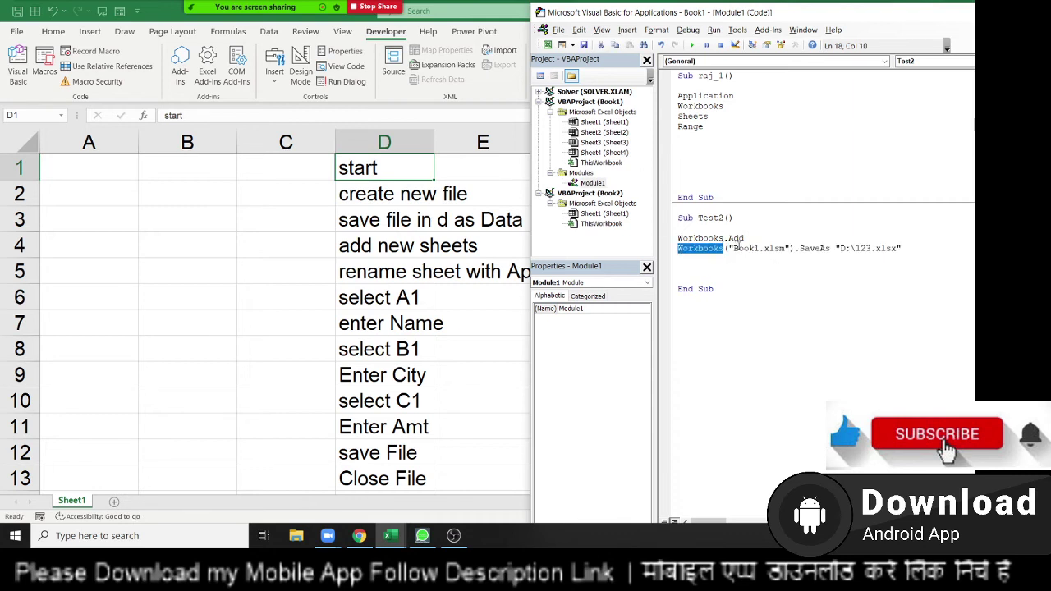
drag(737, 248, 790, 249)
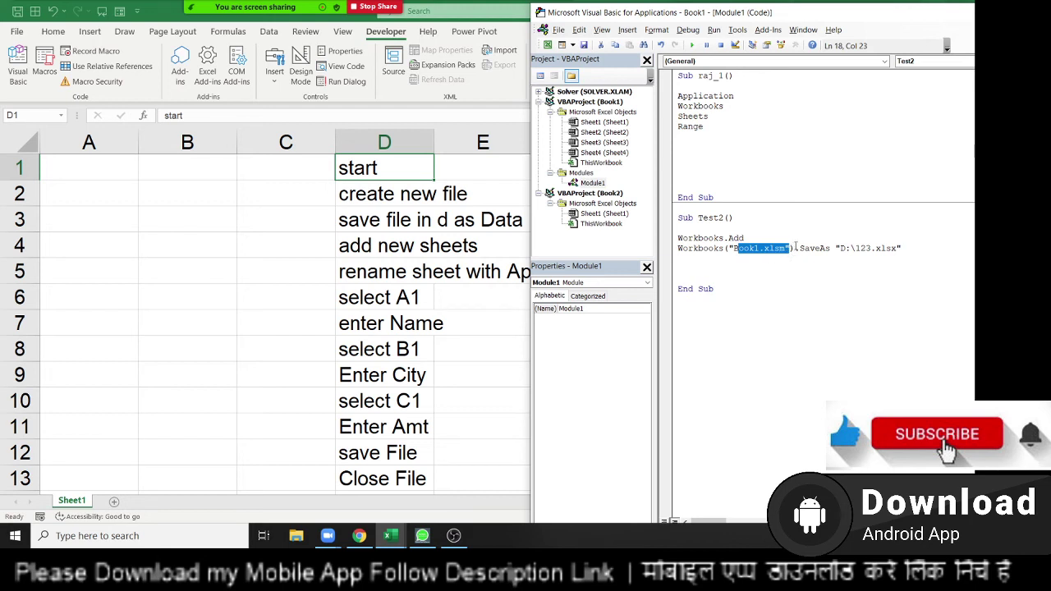
double_click(802, 248)
click(793, 250)
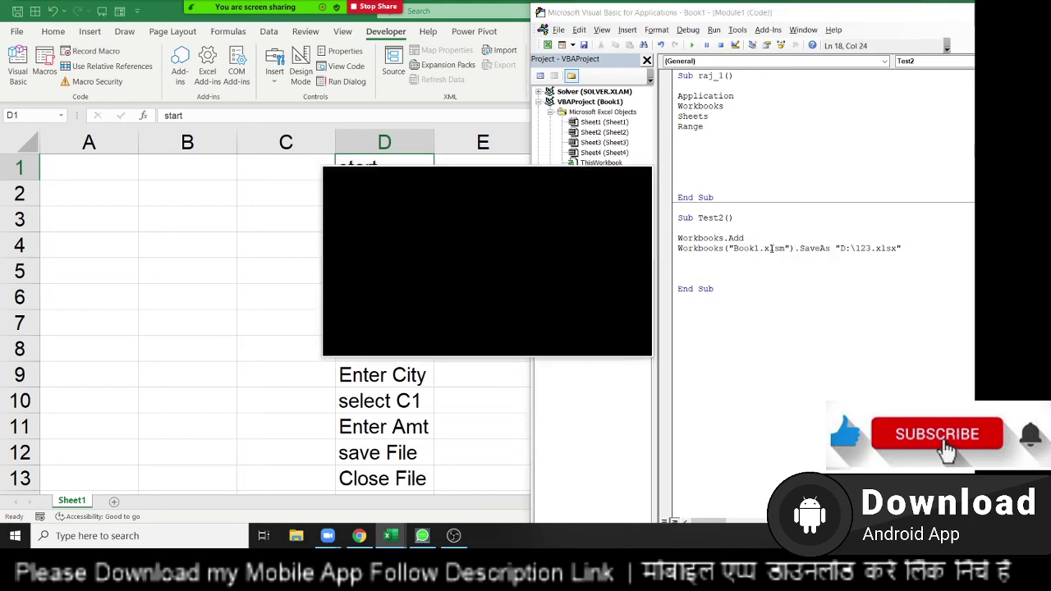
click(641, 177)
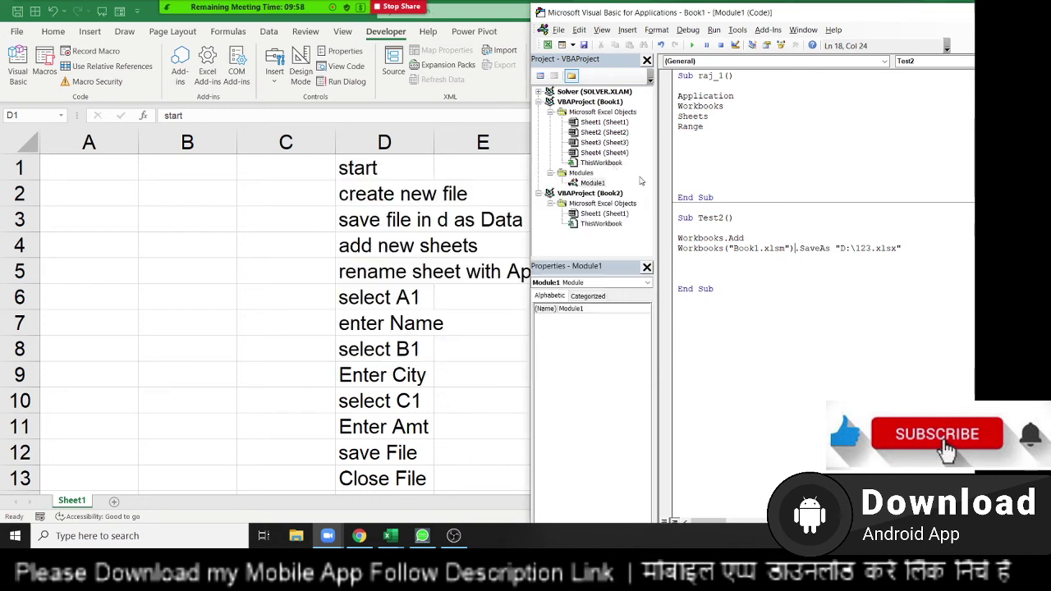
drag(793, 250, 705, 249)
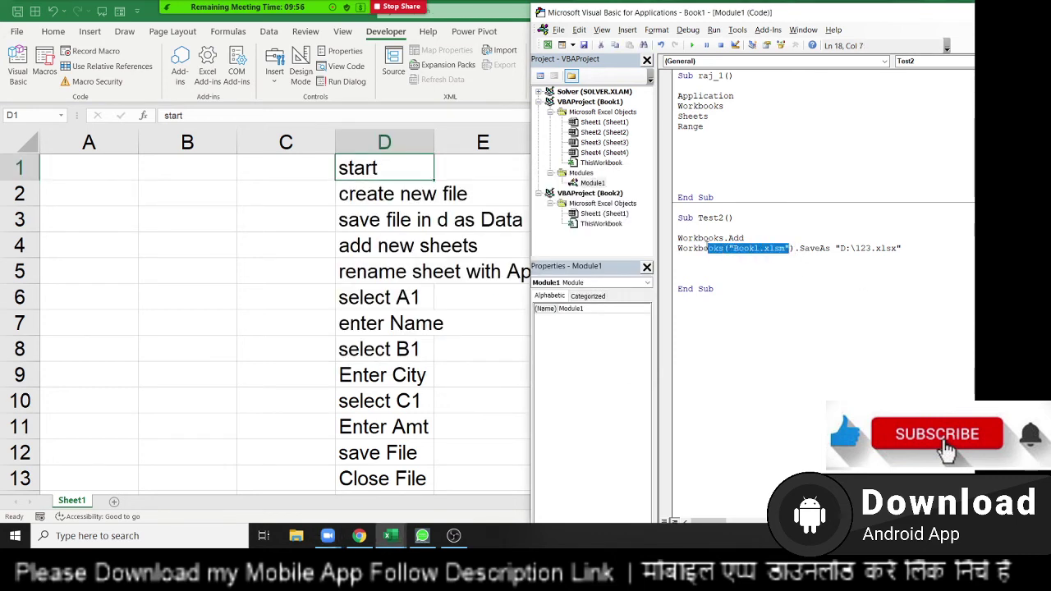
click(821, 248)
double_click(821, 248)
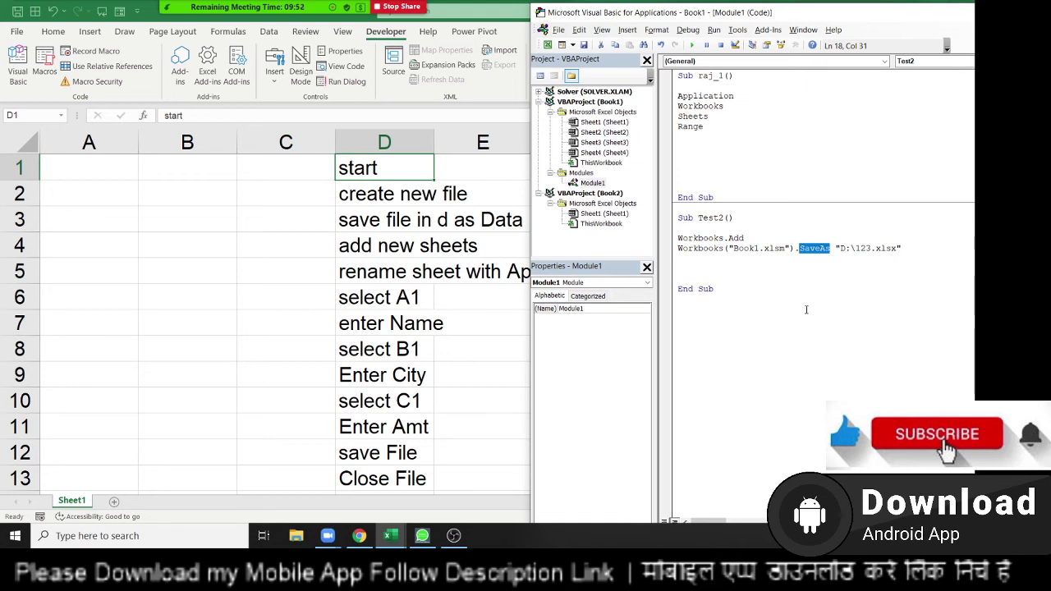
Insert a blank line between Workbooks.Add and the SaveAs statement.
click(679, 248)
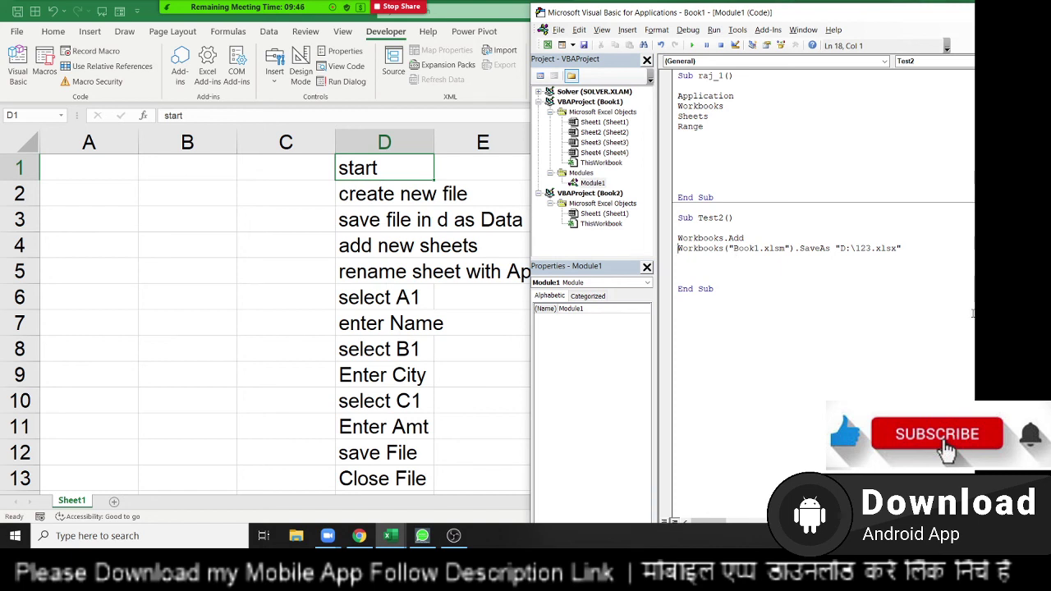
key(Return)
key(Up)
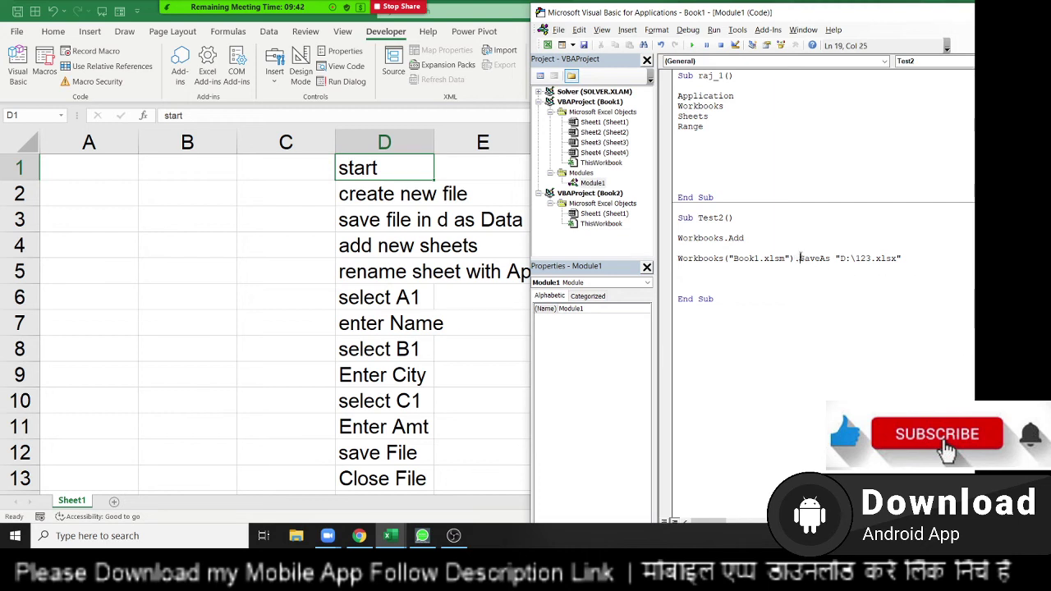
drag(679, 249, 798, 258)
shift+click(906, 257)
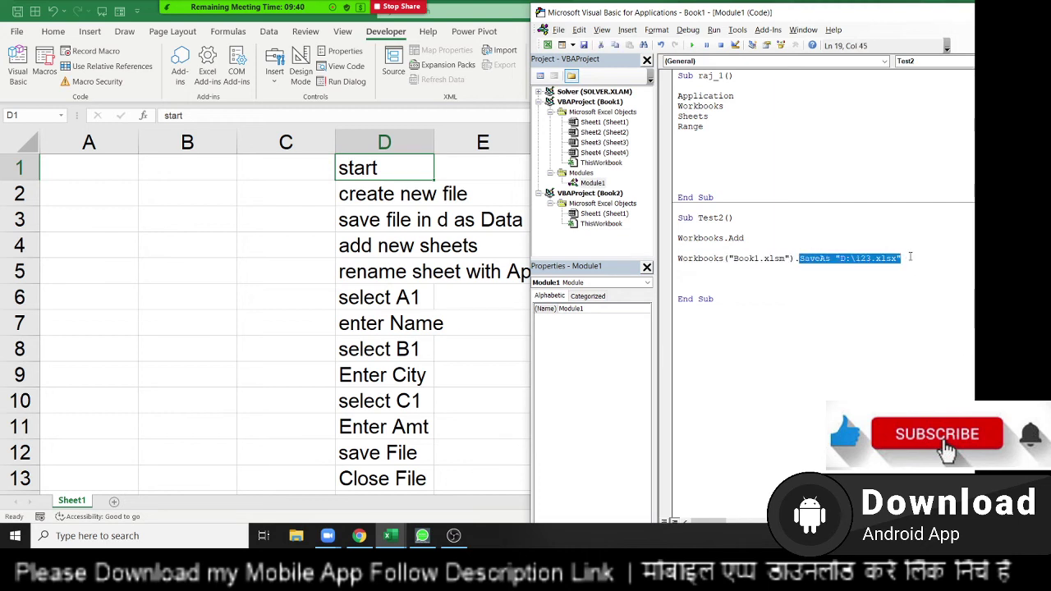
click(729, 249)
Add ActiveWorkbook.SaveAs "D:\123.xlsx" and comment out the Book1.xlsm SaveAs line.
text(a)
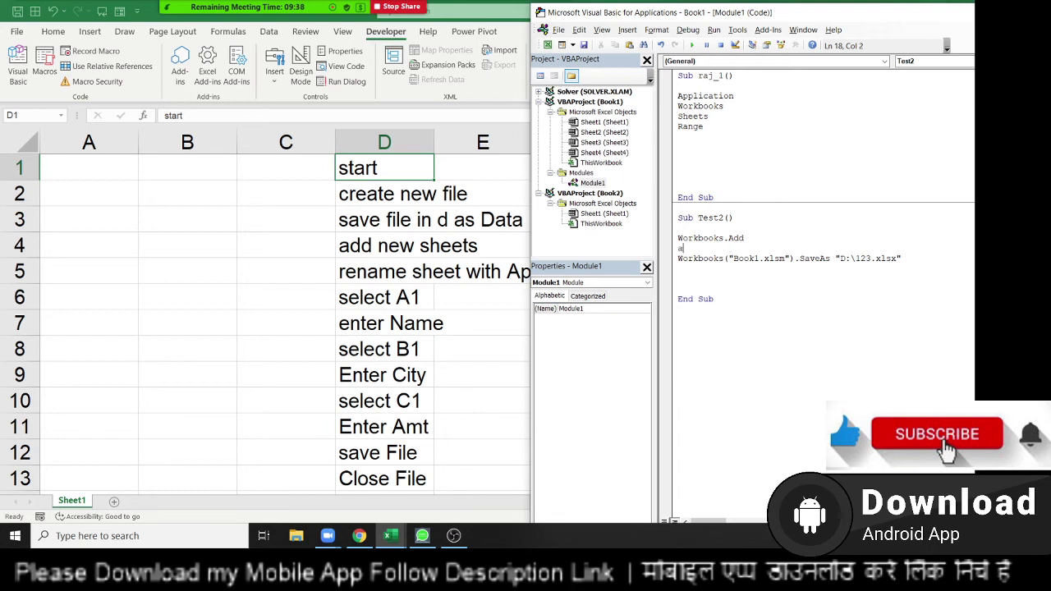
text(ctive)
text(wor)
text(kbook)
text(.SaveAs "D:\123.xlsx")
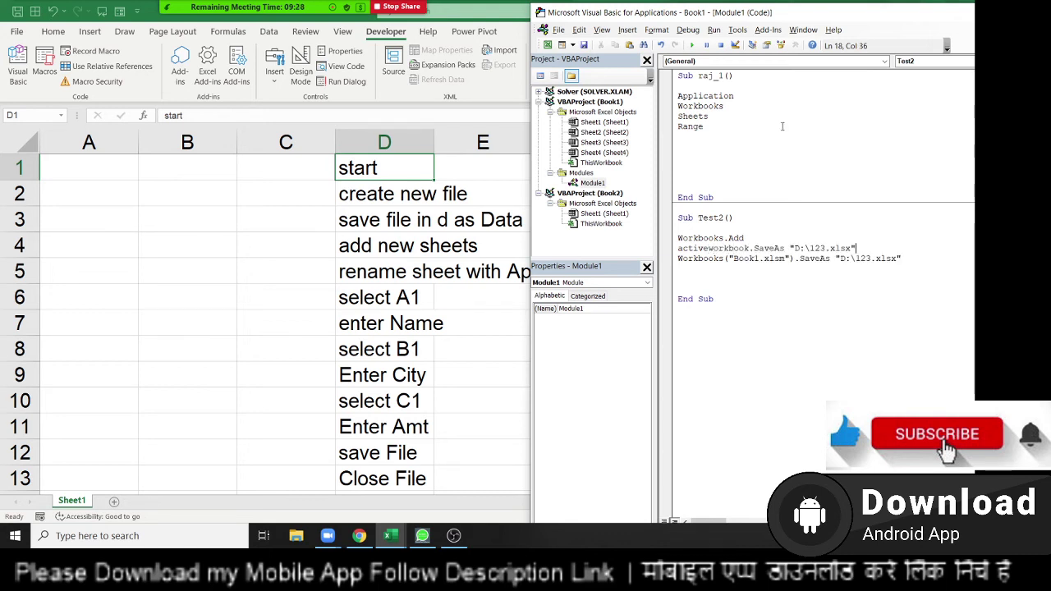
click(679, 259)
text(')
key(Down)
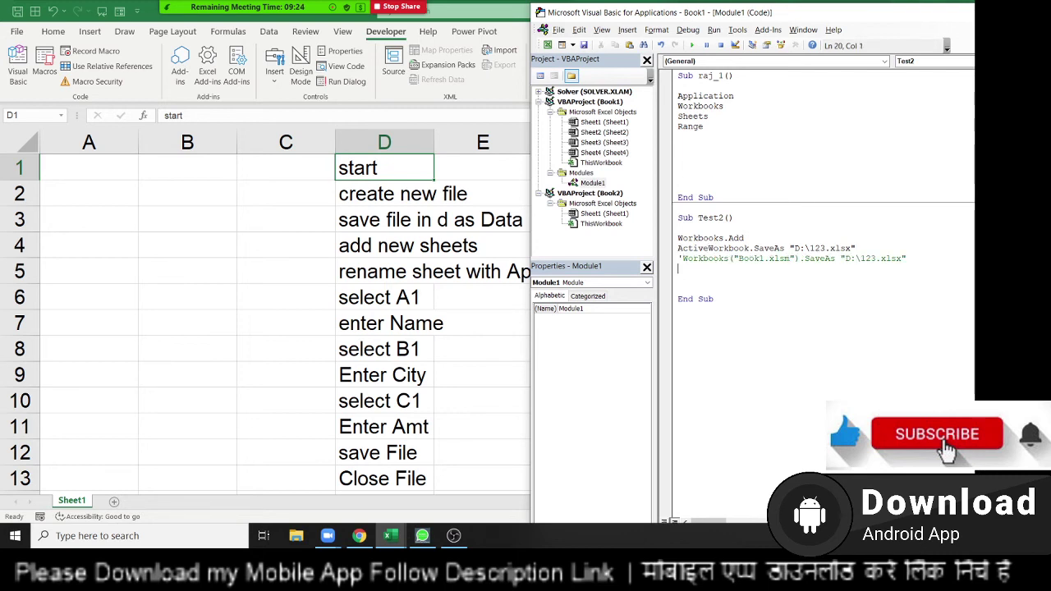
Add ActiveWorkbook to the Workbooks line in the raj_1 macro.
click(737, 106)
text(active)
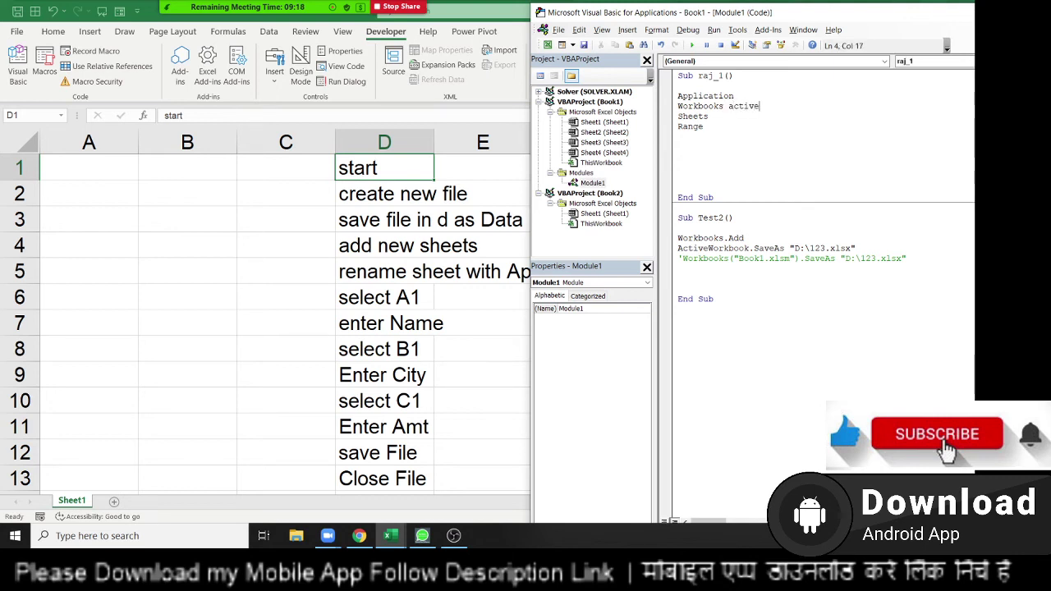
text(workboo)
text(k)
key(Down)
Highlight the Workbooks.Add and ActiveWorkbook.SaveAs lines in Test2 to review them.
click(745, 238)
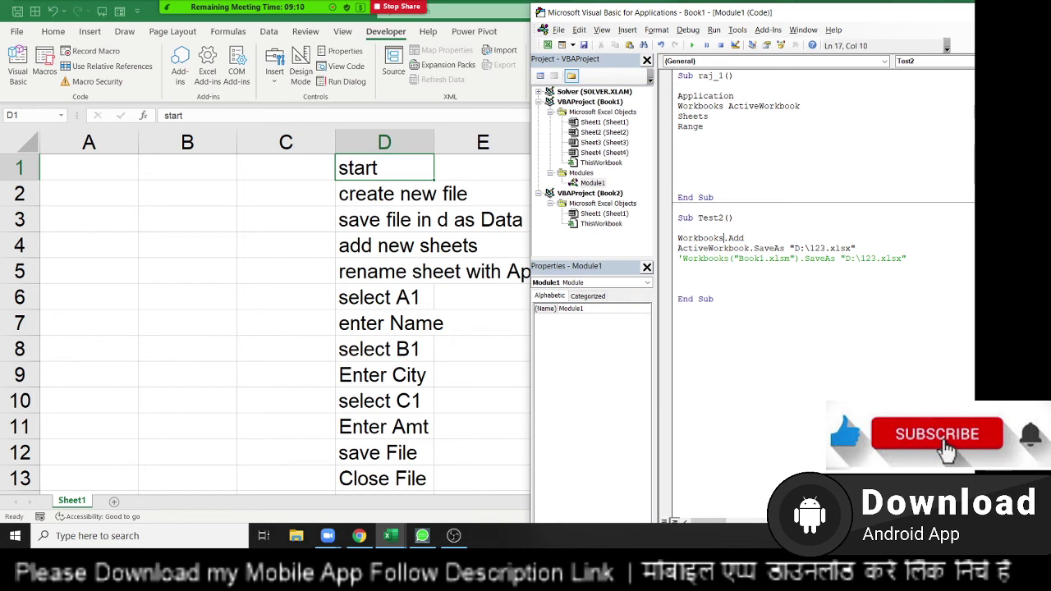
click(723, 248)
key(Left)
key(Left)
key(Left)
key(shift+Up)
key(Left)
key(shift+Down)
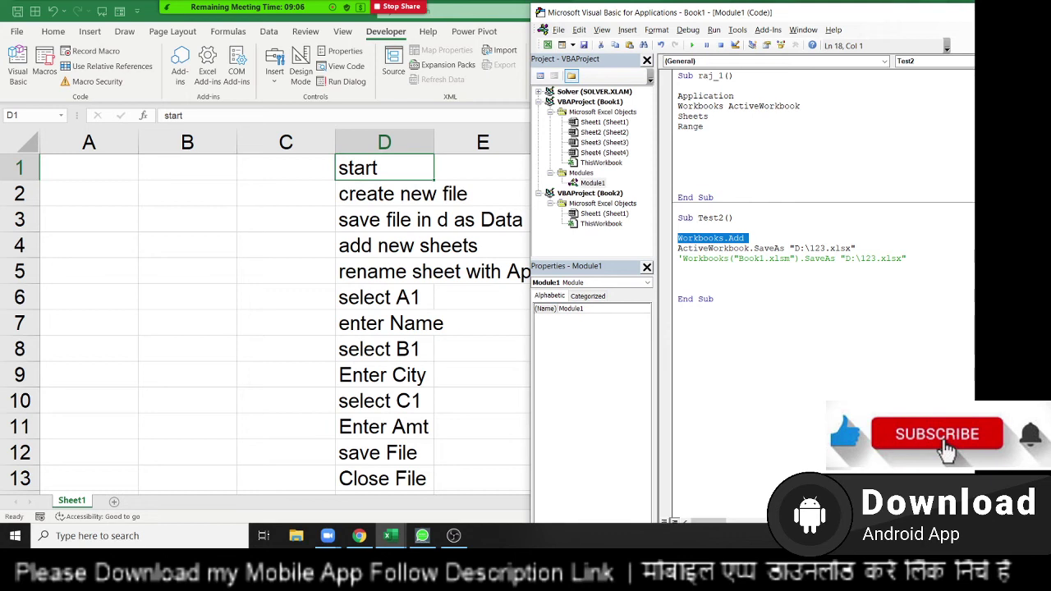
key(Right)
key(shift+Down)
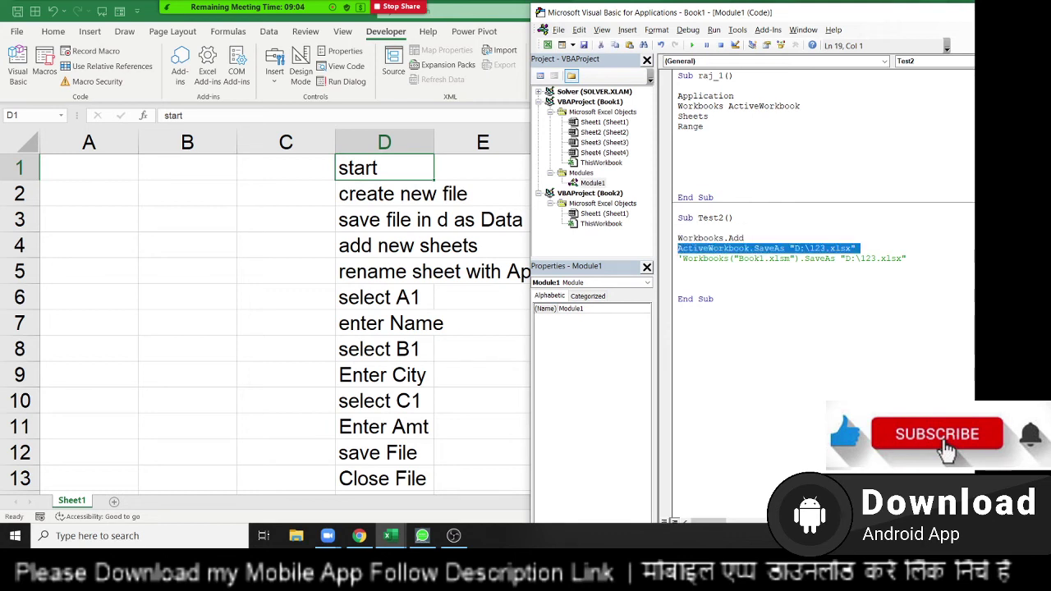
key(Down)
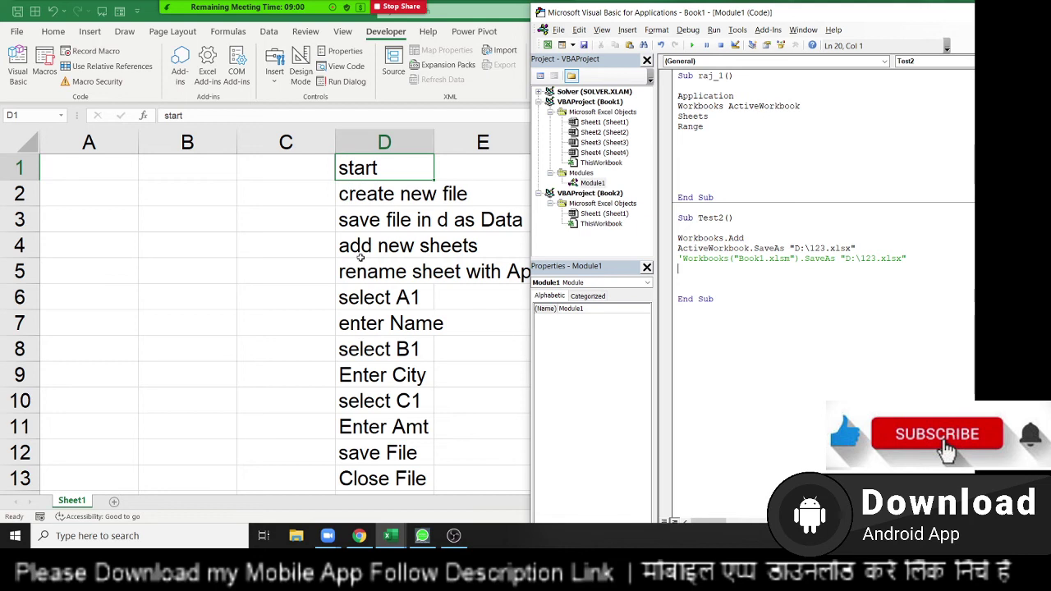
Add a Sheets.Add statement to Test2.
text(sh)
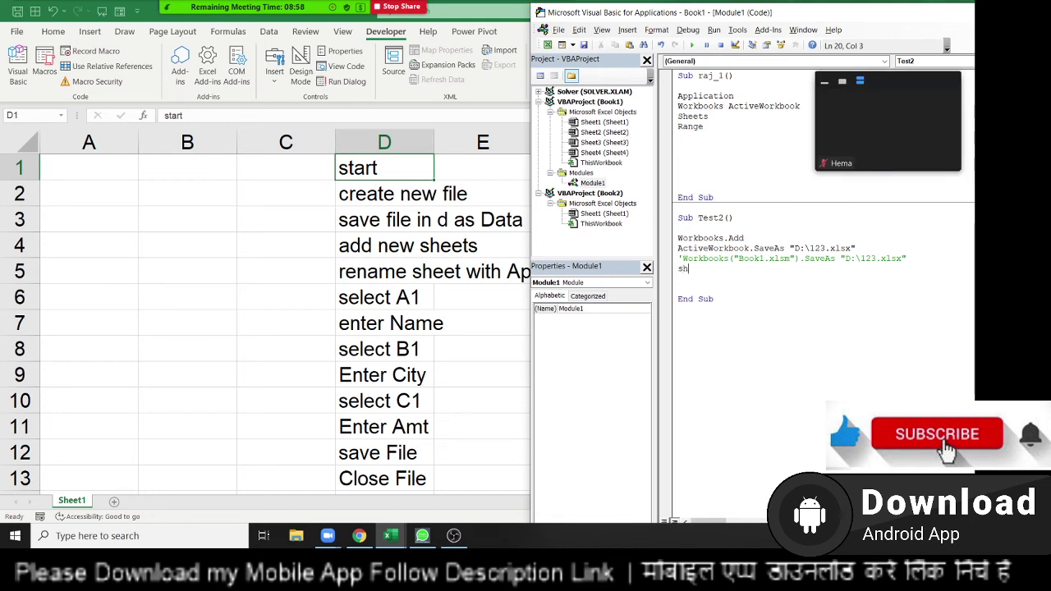
text(eets)
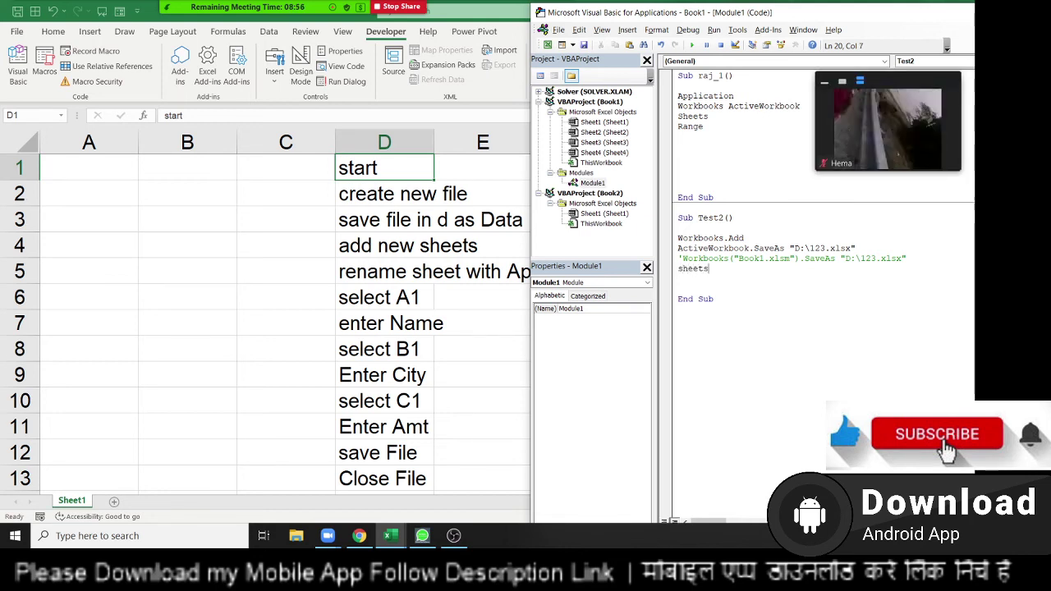
text(.A)
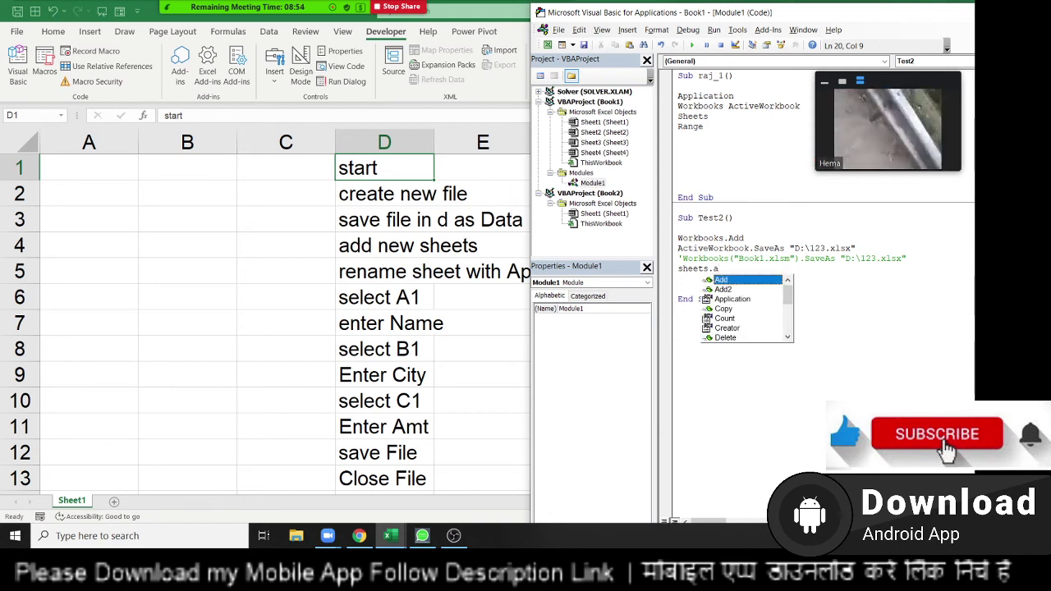
key(Tab)
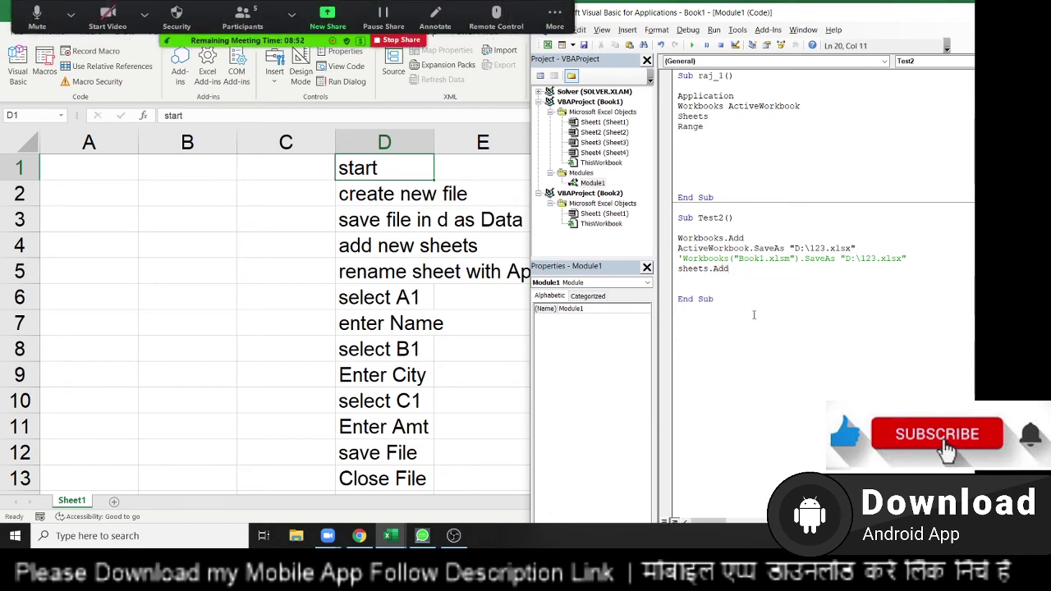
mouse_move(296, 7)
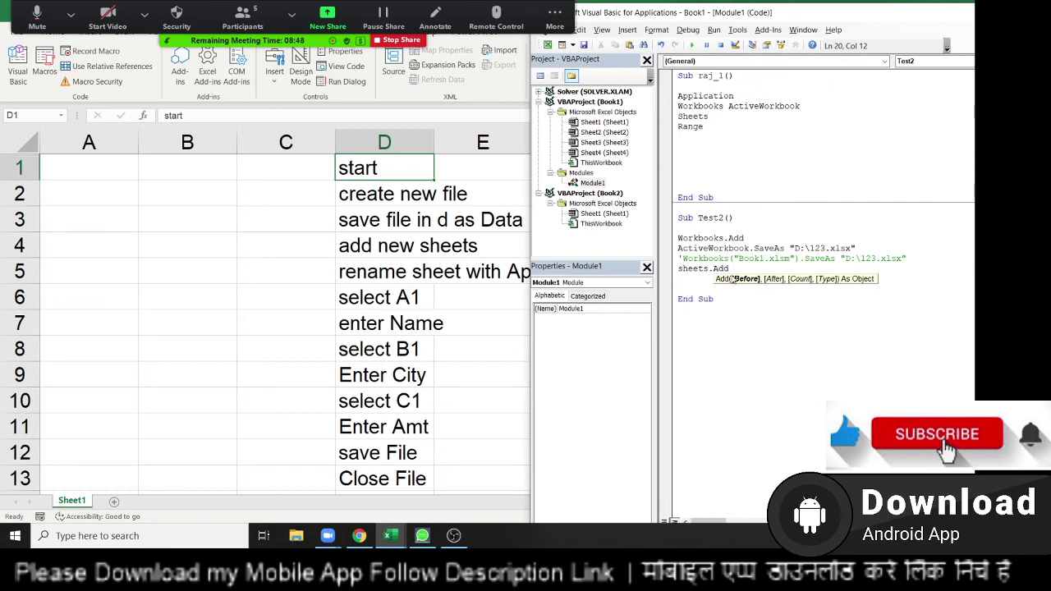
key(Return)
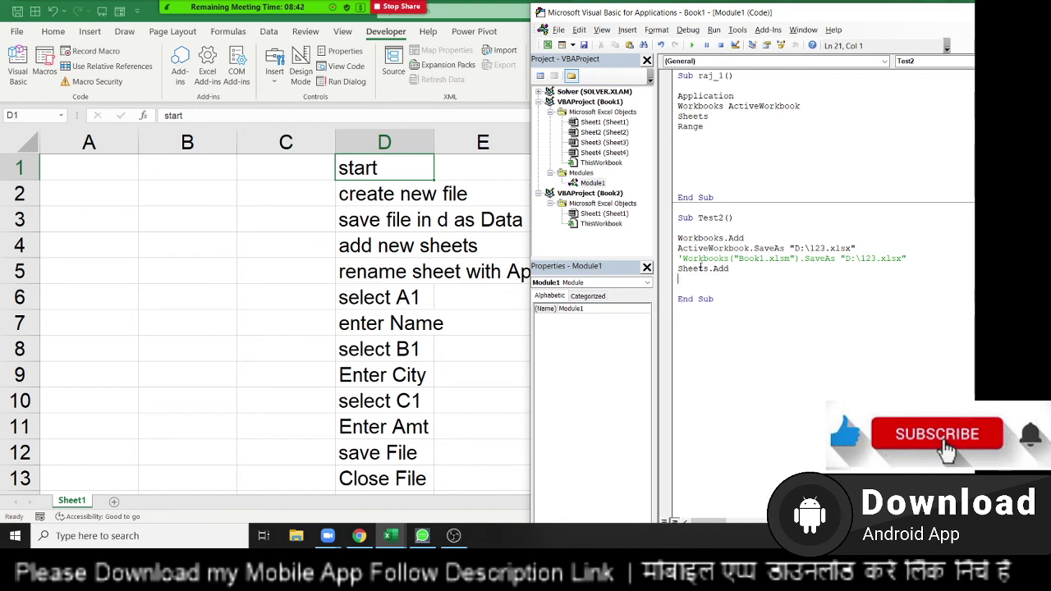
Write Sheets("Sheet1").Name = "Apr" on the next line.
text(she)
text(ets(")
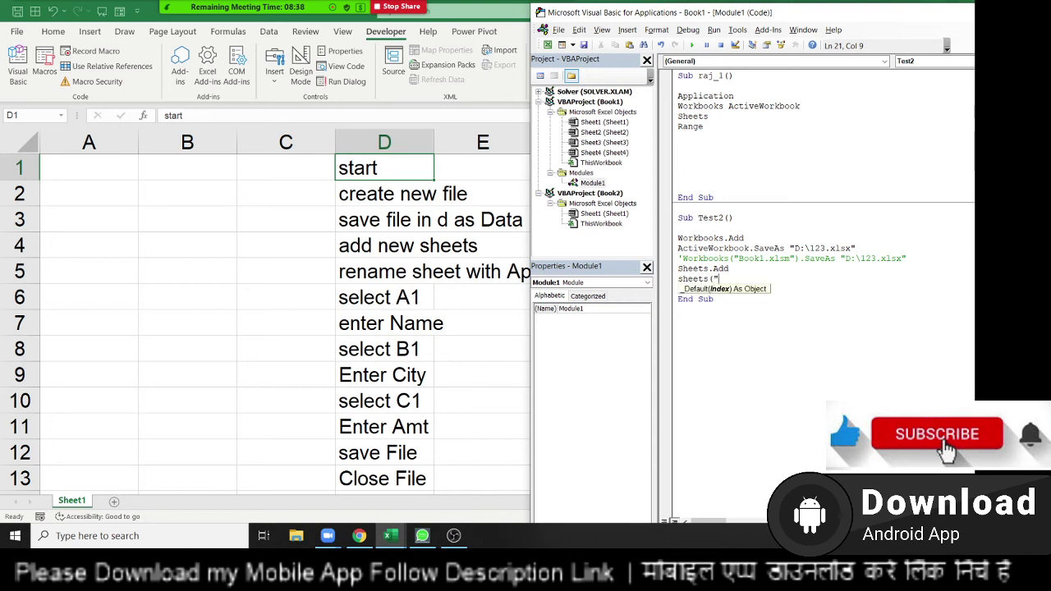
text(Sheet)
text(1")
text(()
key(BackSpace)
text().nam)
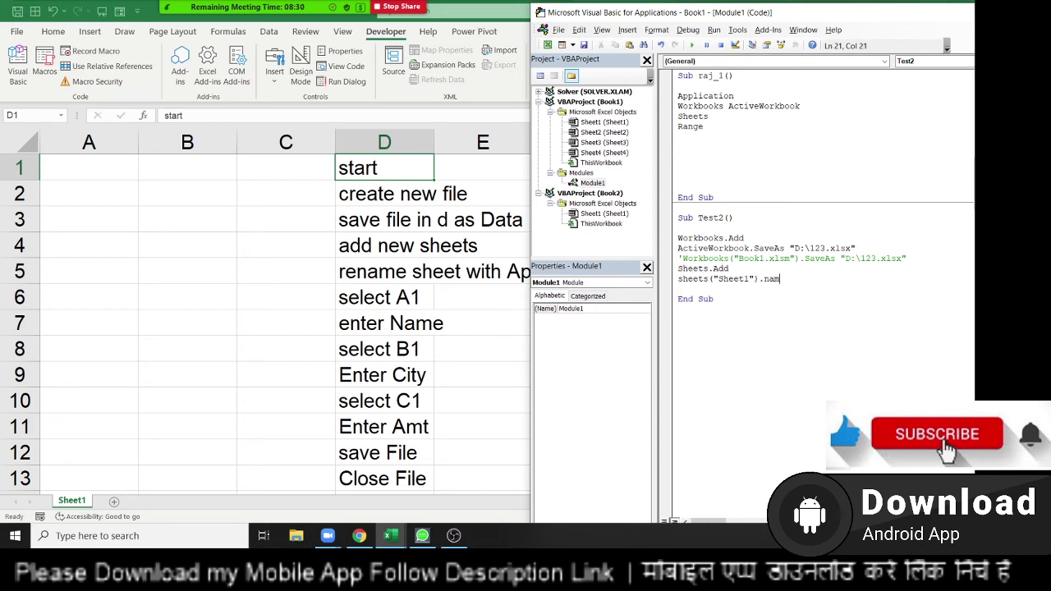
text(e = ")
text(Apr)
key(Return)
click(243, 18)
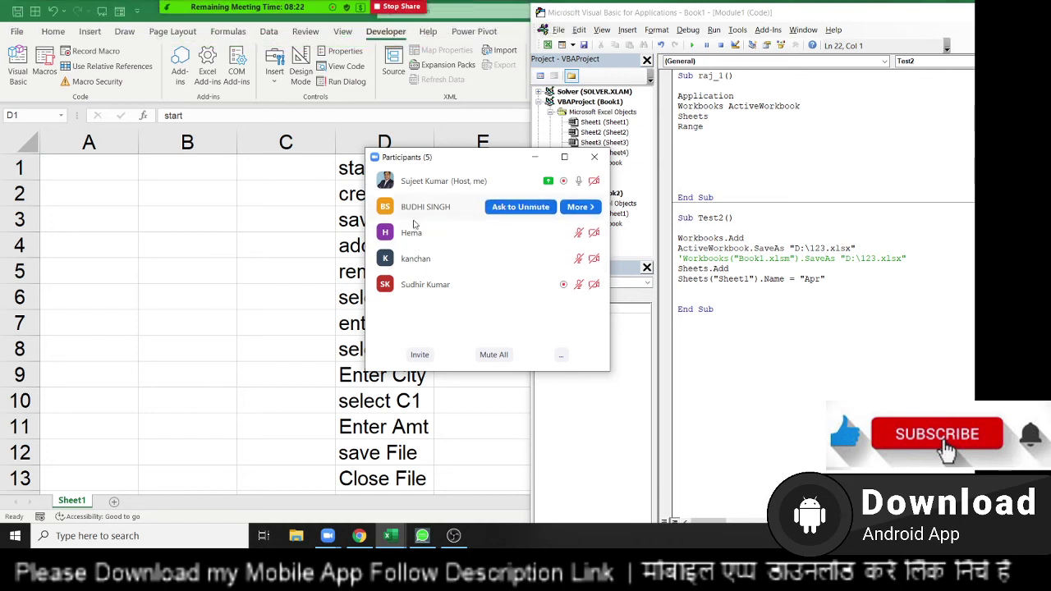
click(595, 157)
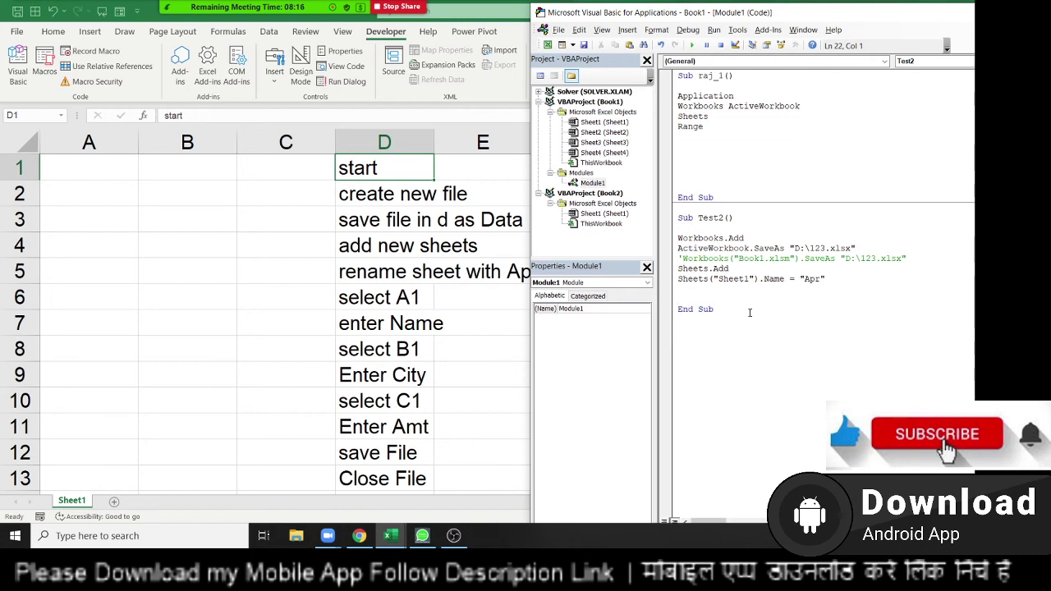
Insert a blank line above the Sheet1 rename line.
key(shift+Up)
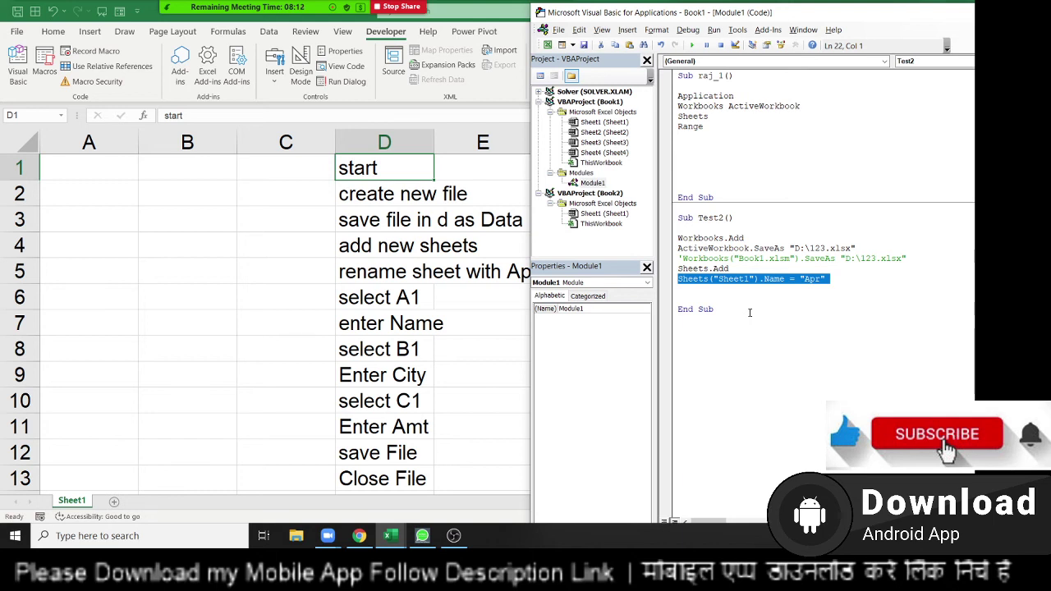
key(Up)
key(Return)
key(Up)
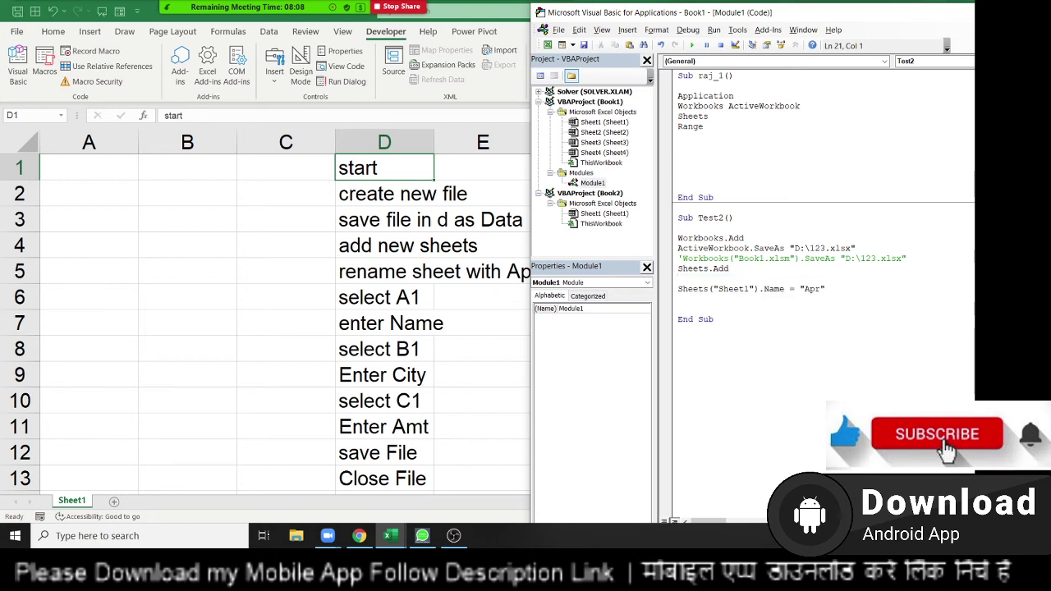
Type ActiveSheet.Name "Apr" on the blank line below Sheets.Add.
text(sh)
key(BackSpace)
key(BackSpace)
text(a)
text(ctuve)
key(BackSpace)
key(BackSpace)
key(BackSpace)
text(ive)
text(s)
text(heet.nam)
text(e =)
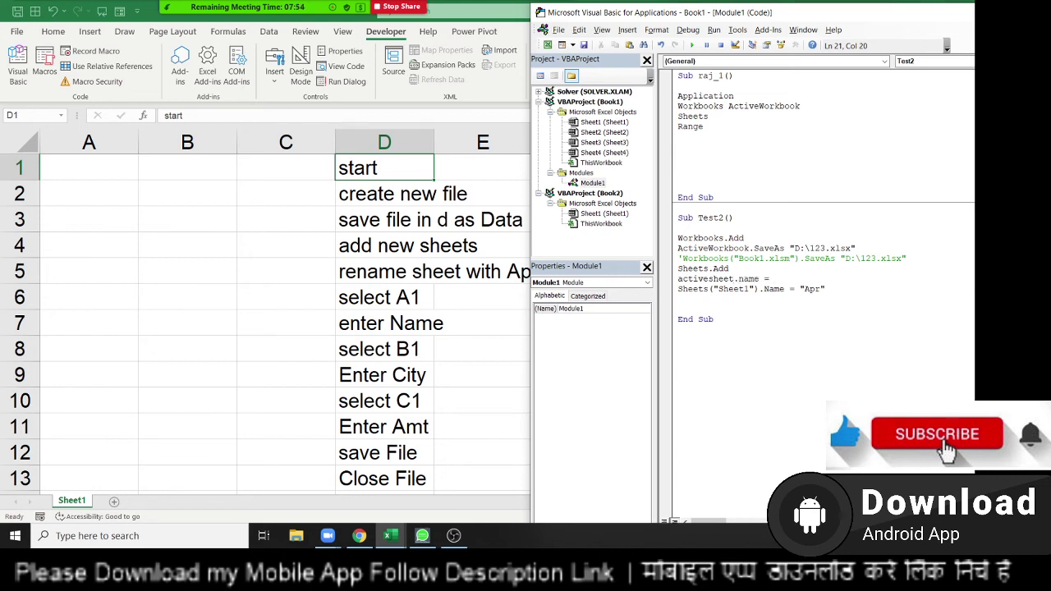
text("Apr")
key(Down)
key(Down)
Point out Range and Application in raj_1, then go to Test2's line before End Sub.
double_click(692, 130)
double_click(691, 99)
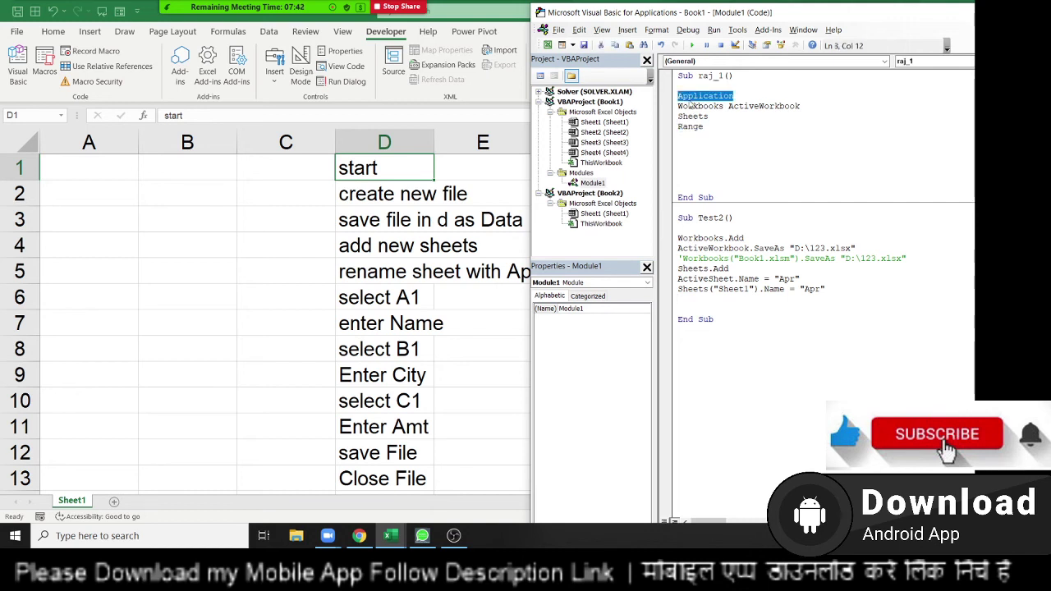
key(Down)
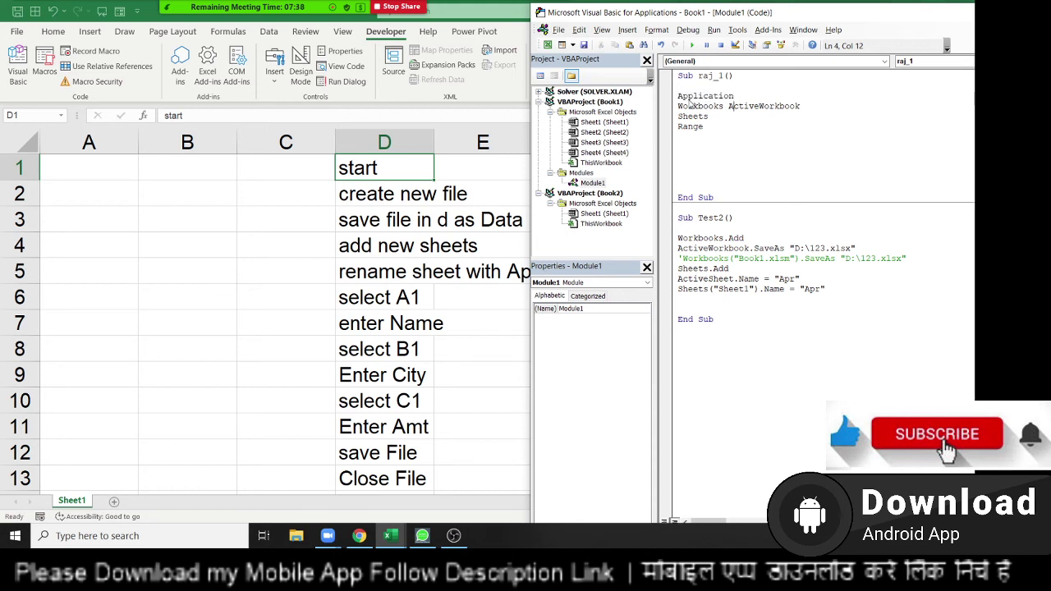
key(Down)
click(726, 310)
Add a Range("A1").Select line above End Sub.
key(Return)
key(Up)
text(r)
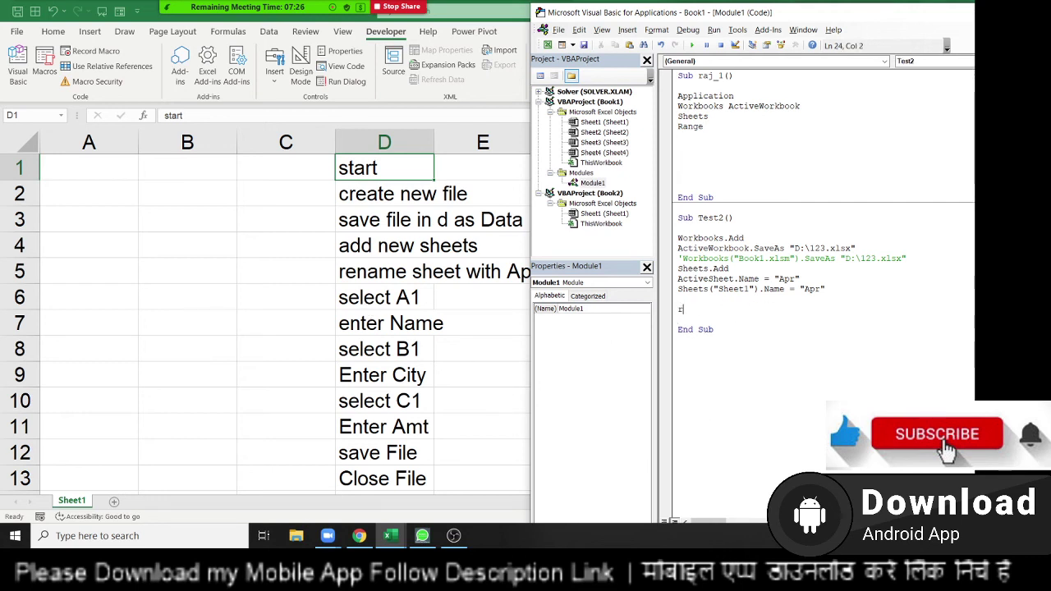
text(ange(")
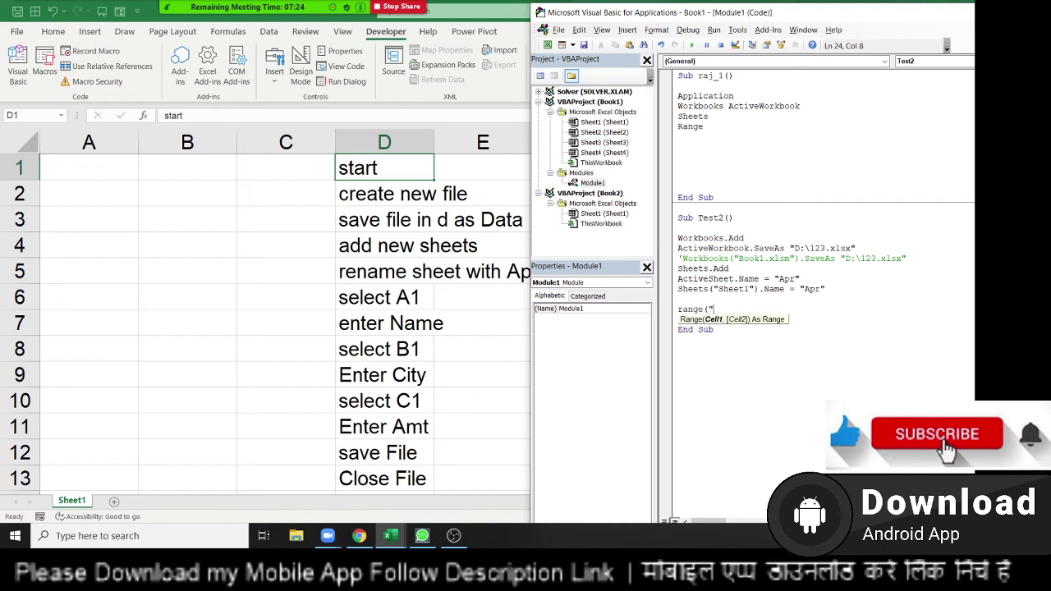
text(A1"))
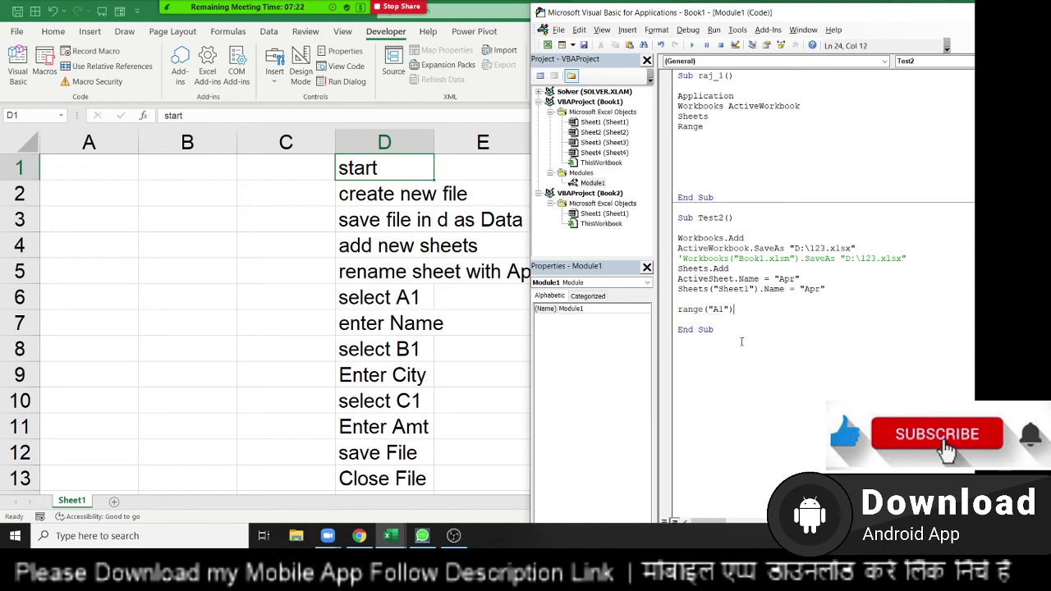
text(.se)
key(Tab)
key(Return)
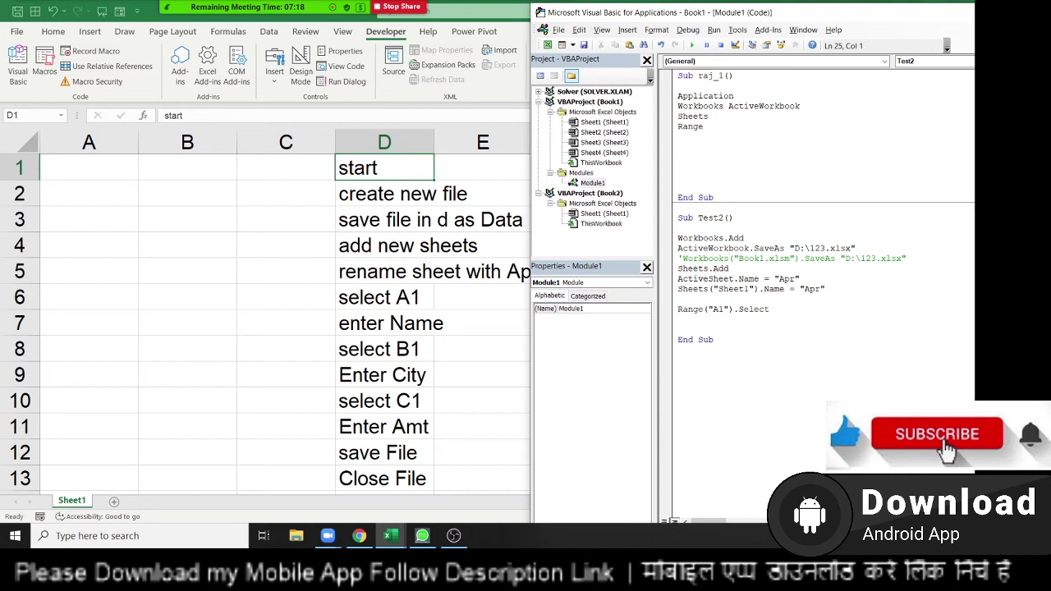
Add ActiveCell.Value = "Name" on the following line.
text(se)
key(BackSpace)
key(BackSpace)
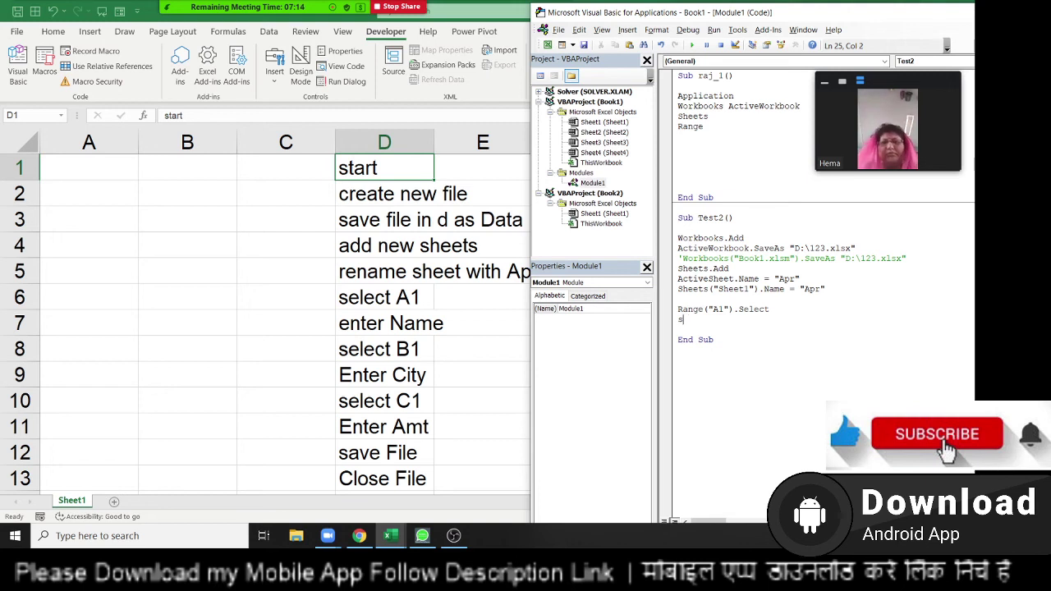
key(BackSpace)
text(En)
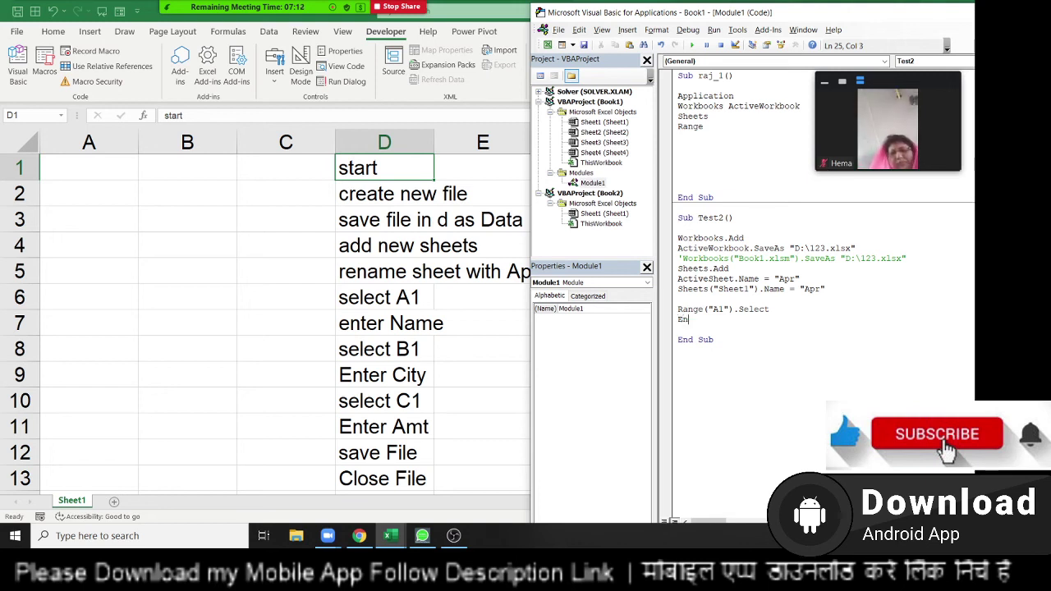
text(ter)
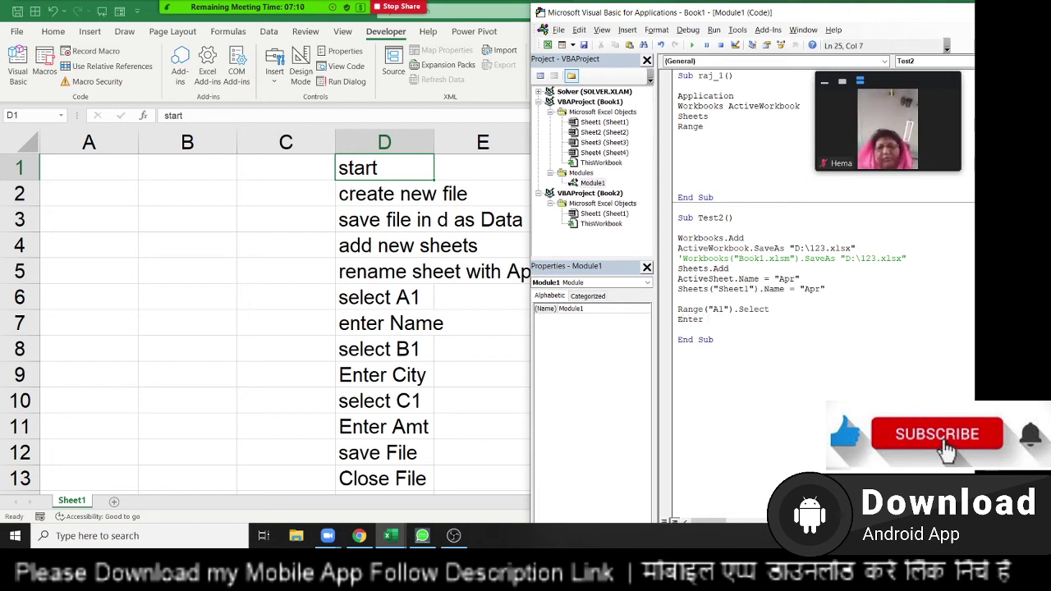
key(BackSpace)
key(BackSpace)
key(BackSpace)
key(BackSpace)
key(BackSpace)
key(BackSpace)
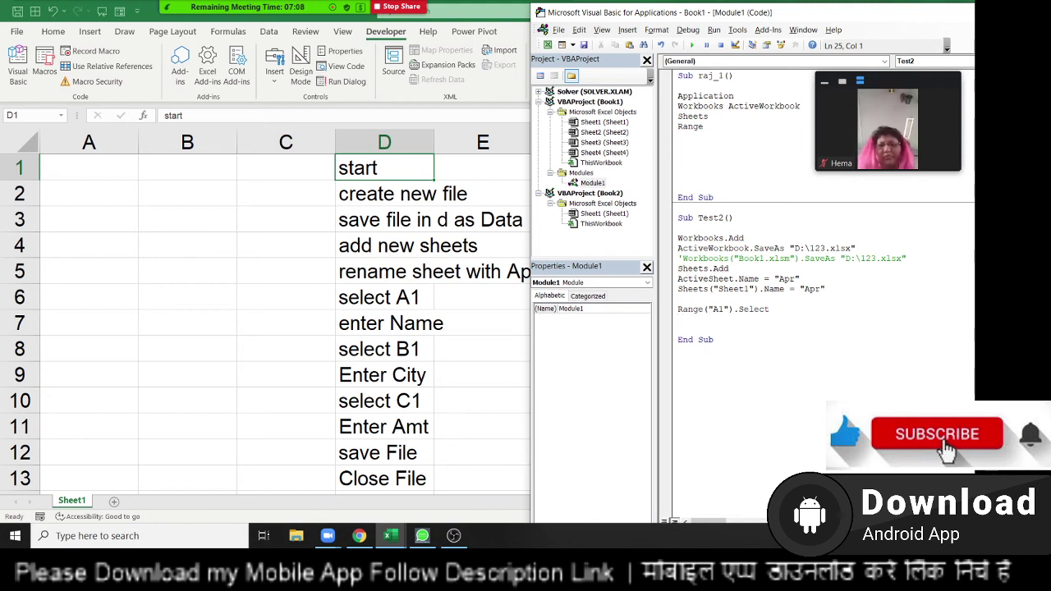
text(sele)
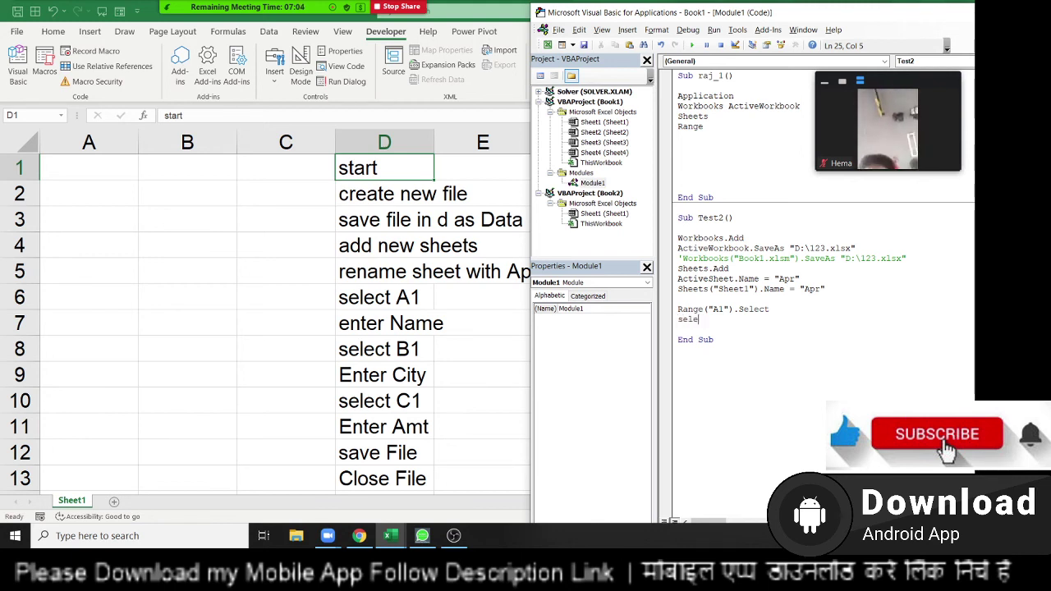
key(BackSpace)
key(BackSpace)
key(BackSpace)
key(BackSpace)
text(act)
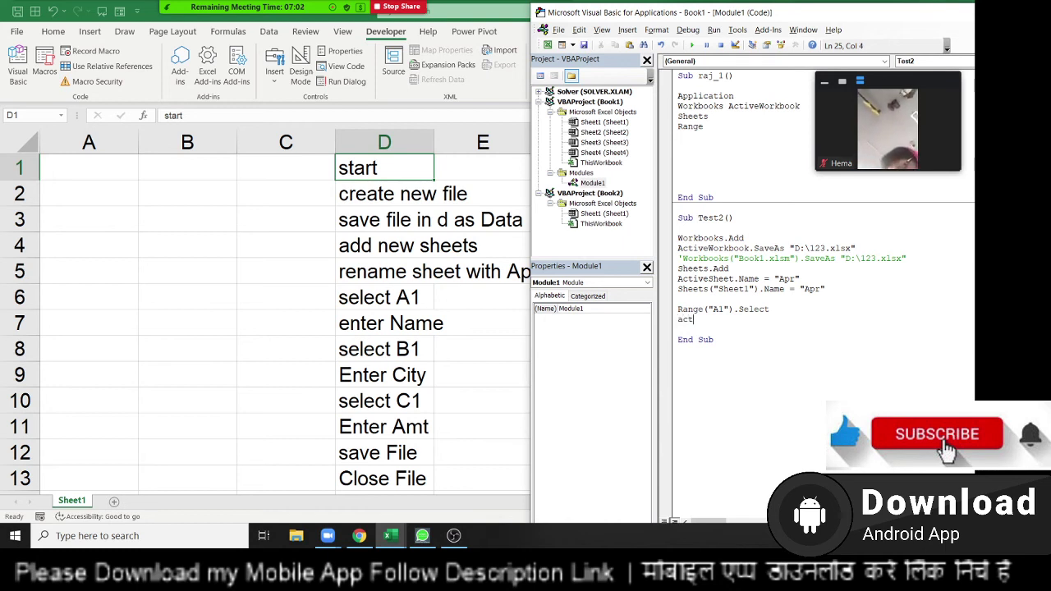
text(ive)
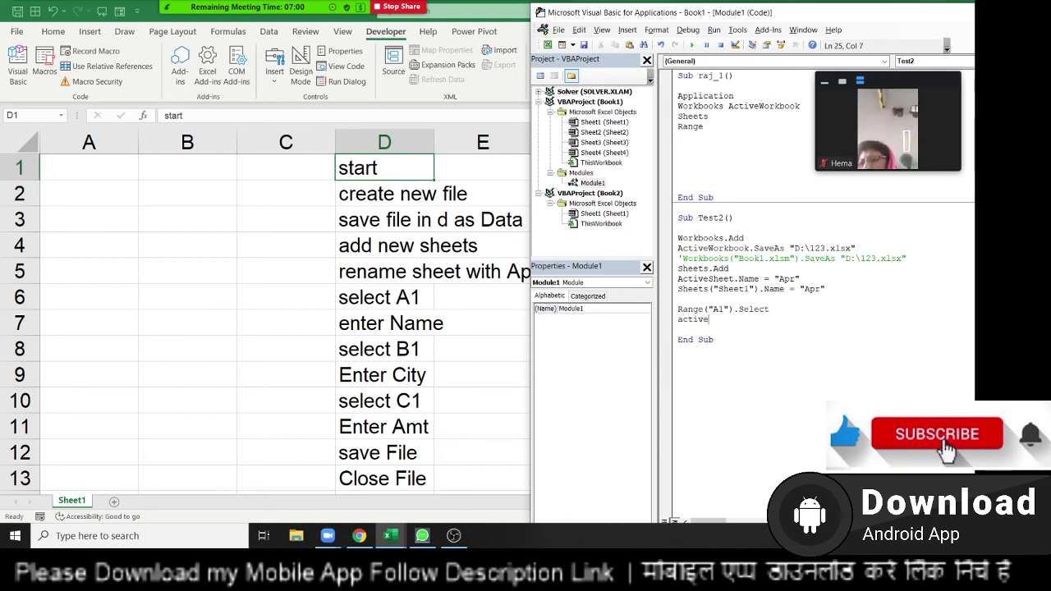
text(cell.)
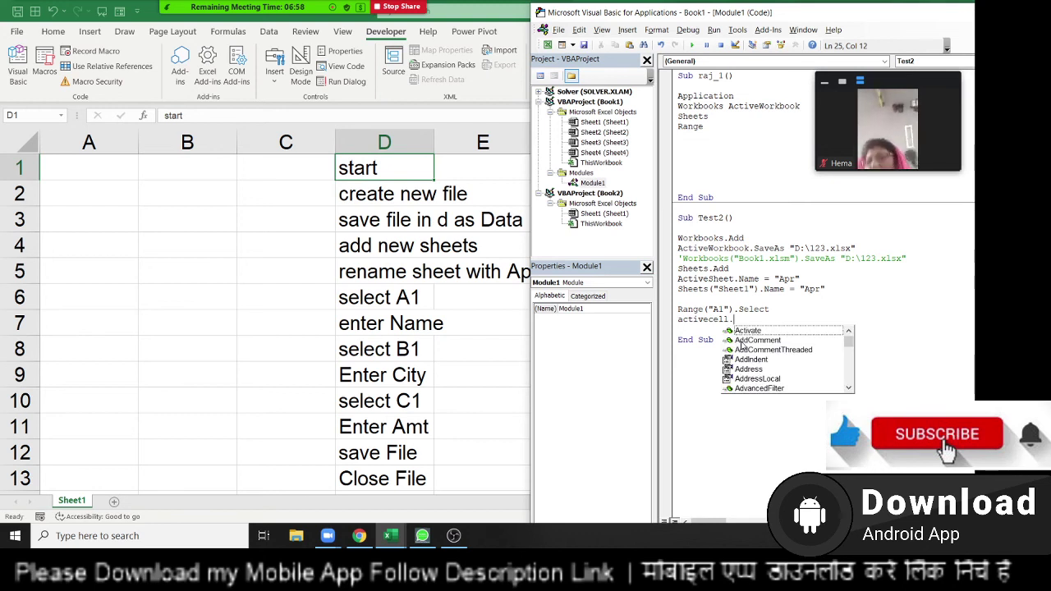
text(v)
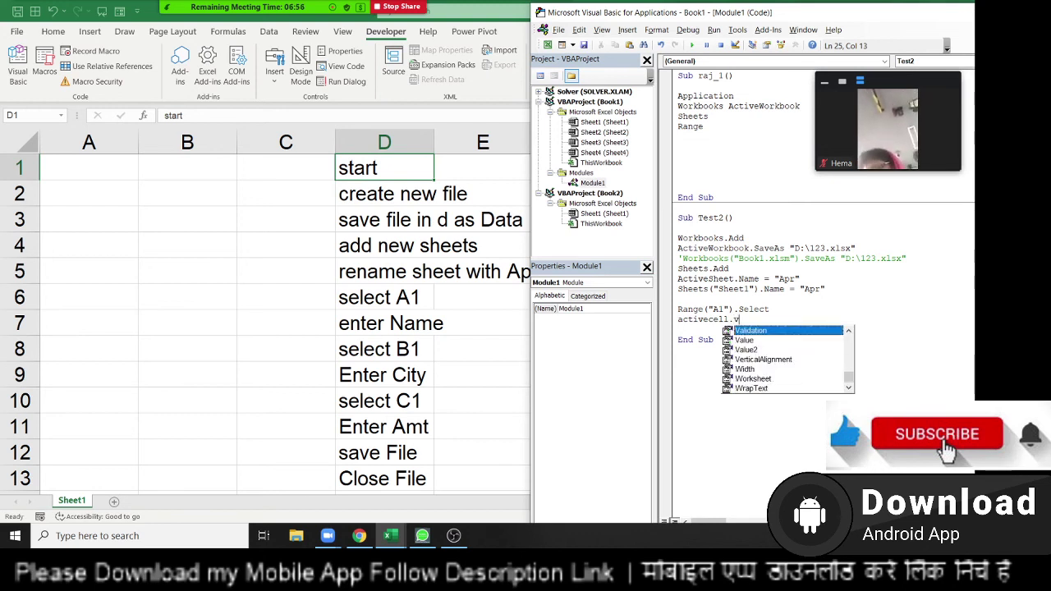
double_click(741, 341)
text(=)
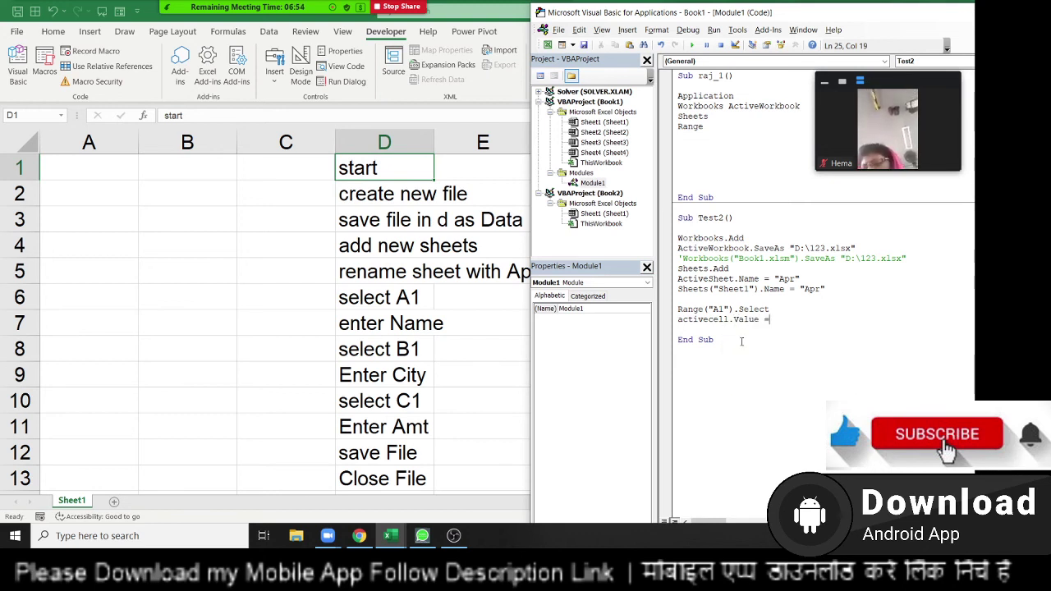
text(")
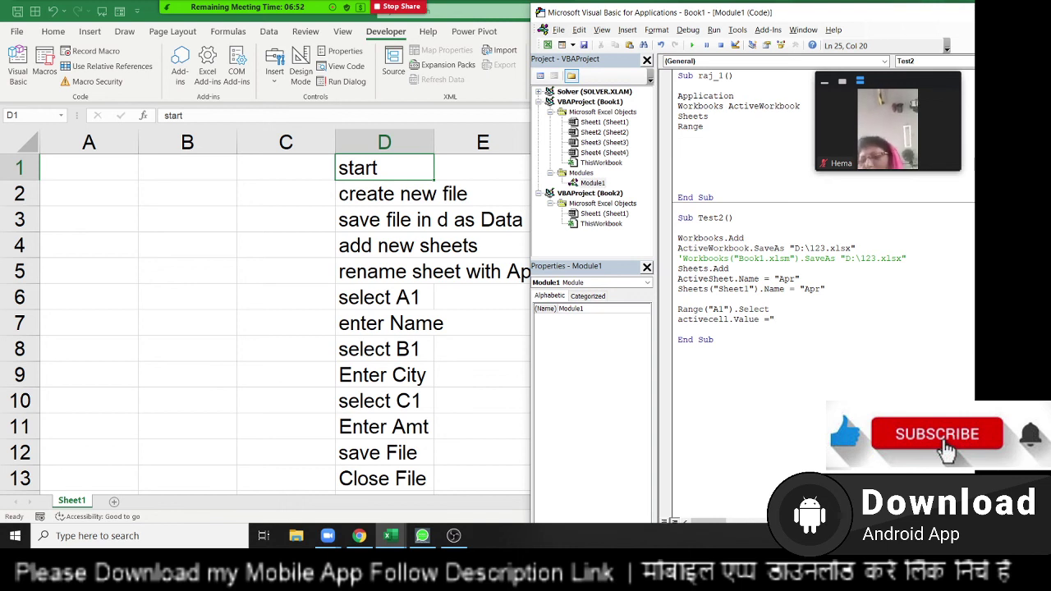
text(Name)
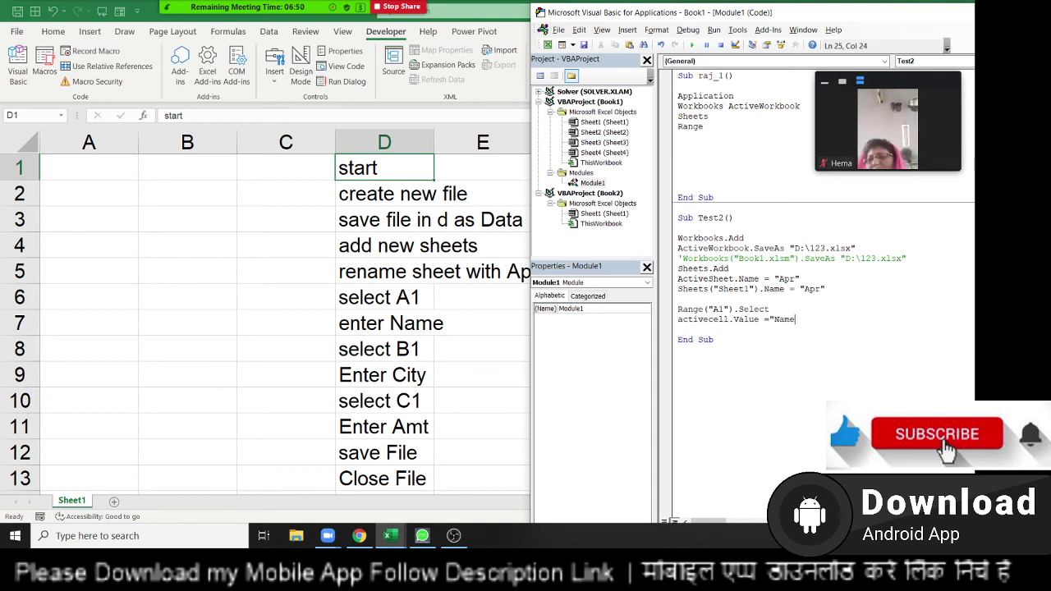
key(Return)
key(Up)
key(Up)
Copy the A1 select and Name lines and paste two more copies below.
key(shift+Down)
key(shift+Down)
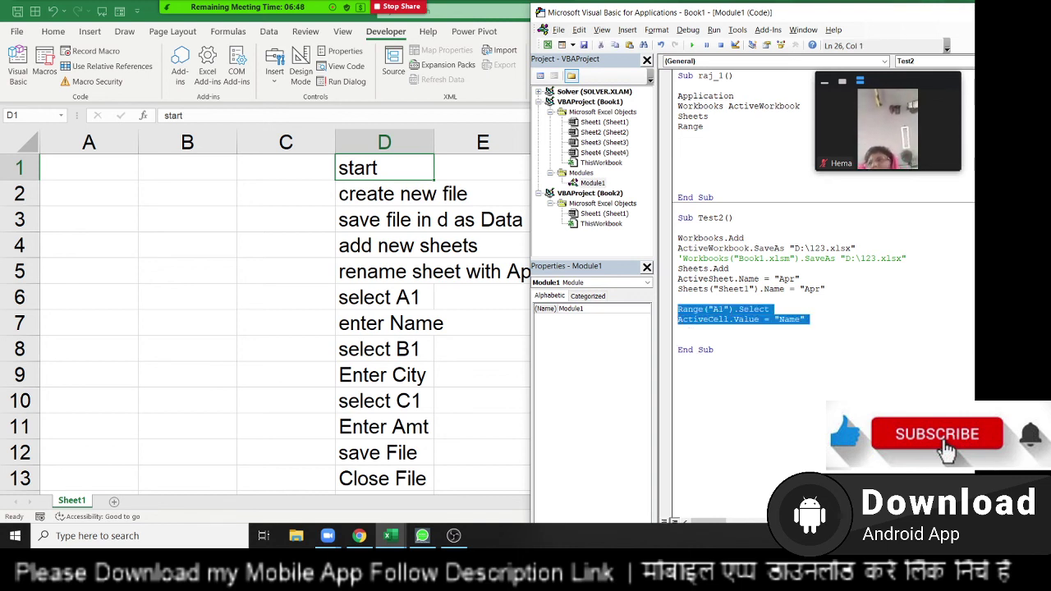
key(ctrl+c)
key(Right)
key(Return)
key(ctrl+v)
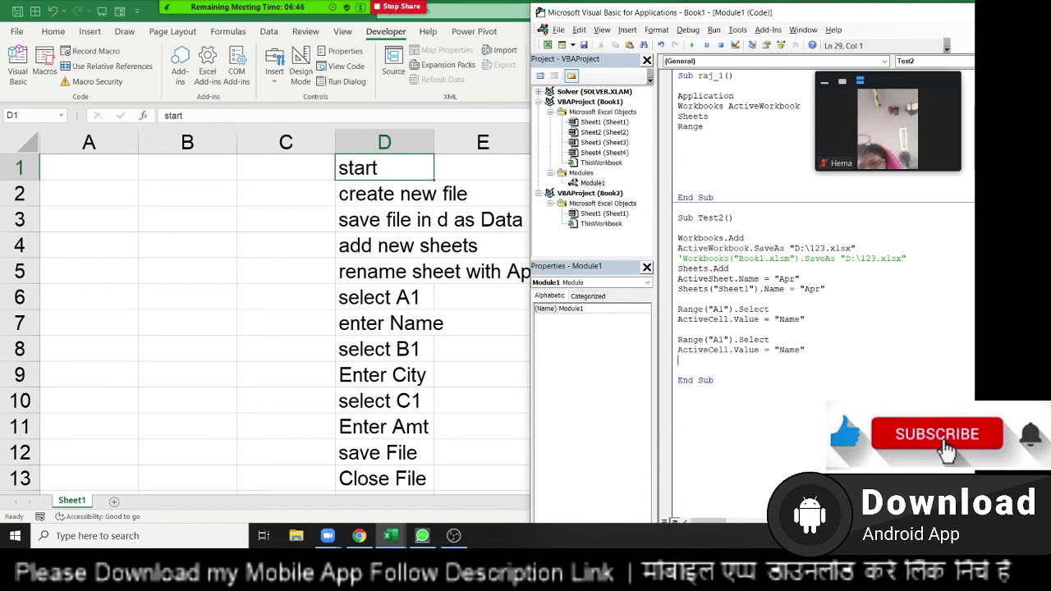
key(Return)
key(ctrl+v)
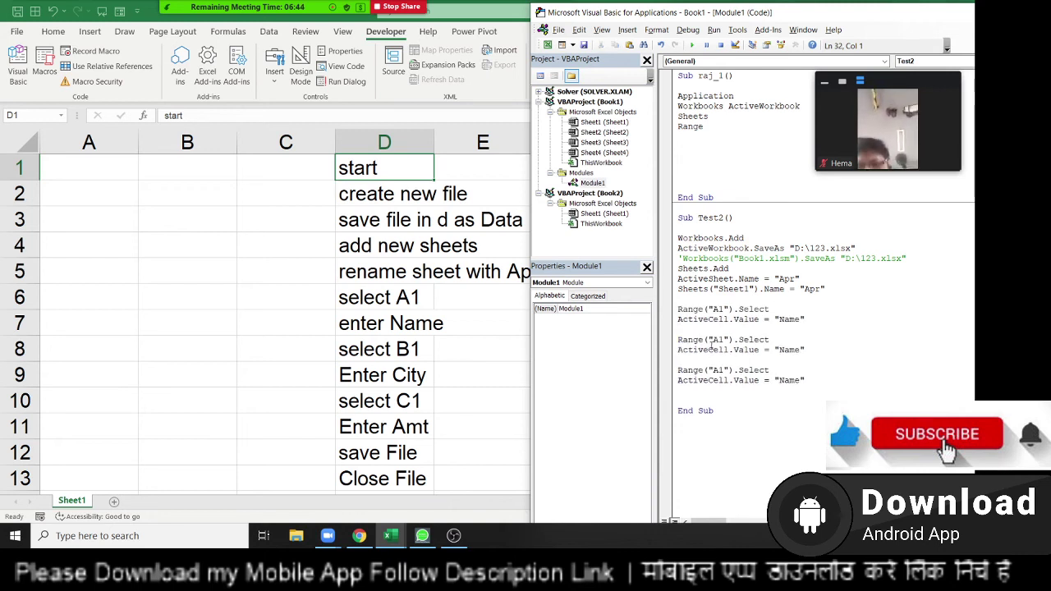
Begin editing the second range reference and stop a participant's video in Zoom.
click(713, 341)
key(Delete)
text(B)
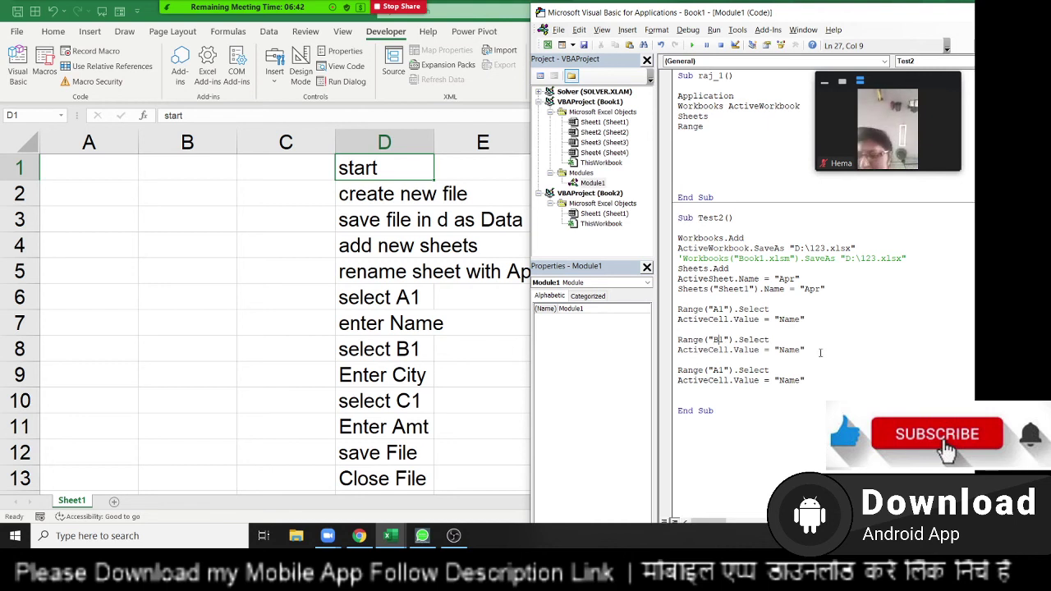
click(244, 21)
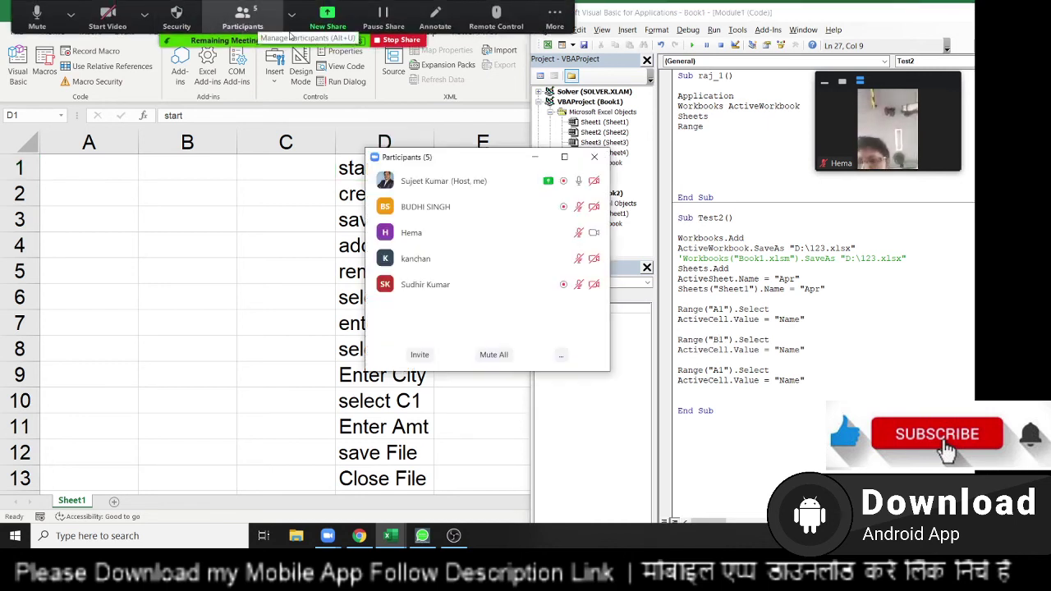
mouse_move(444, 232)
click(579, 233)
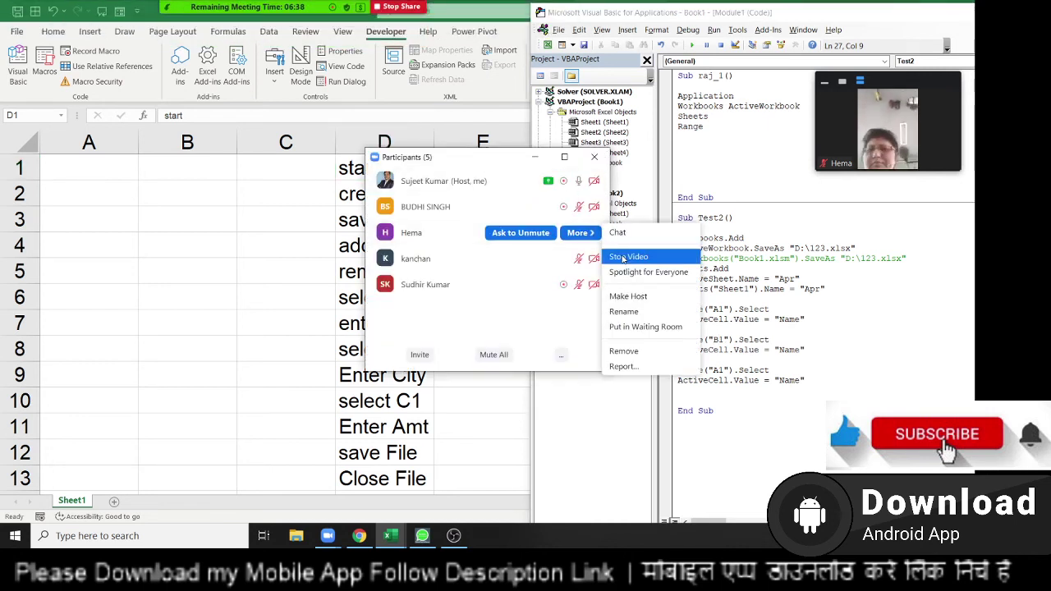
click(623, 257)
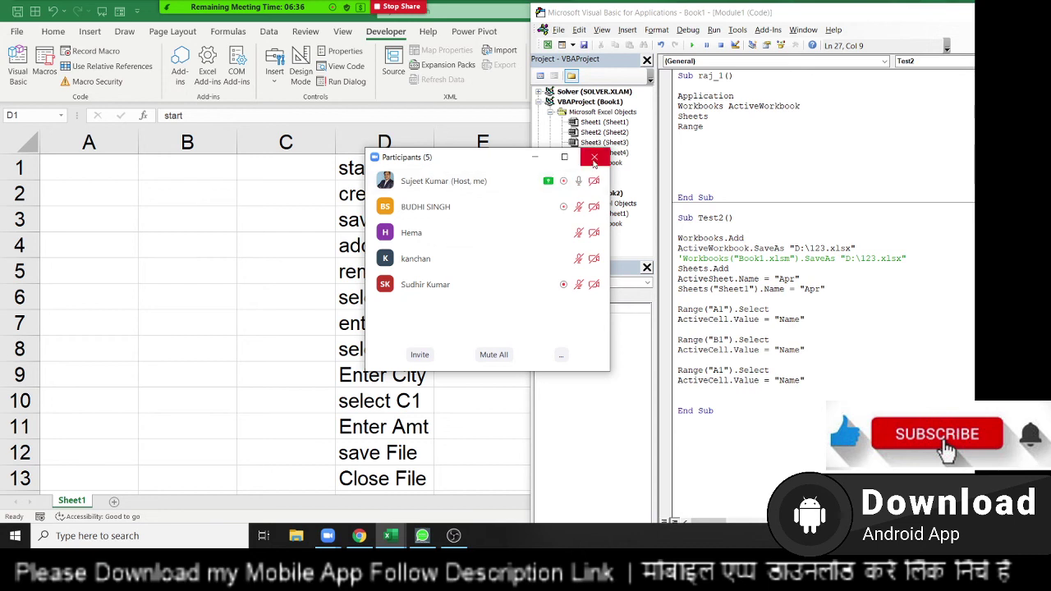
click(594, 159)
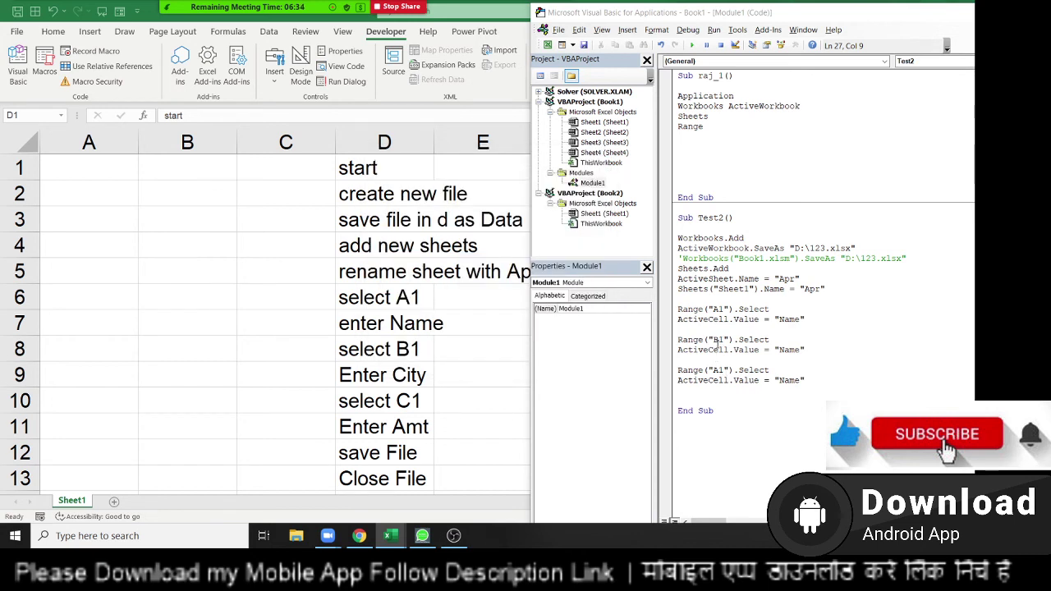
Change the copied range references to C1 and D1.
click(717, 339)
key(BackSpace)
text(C)
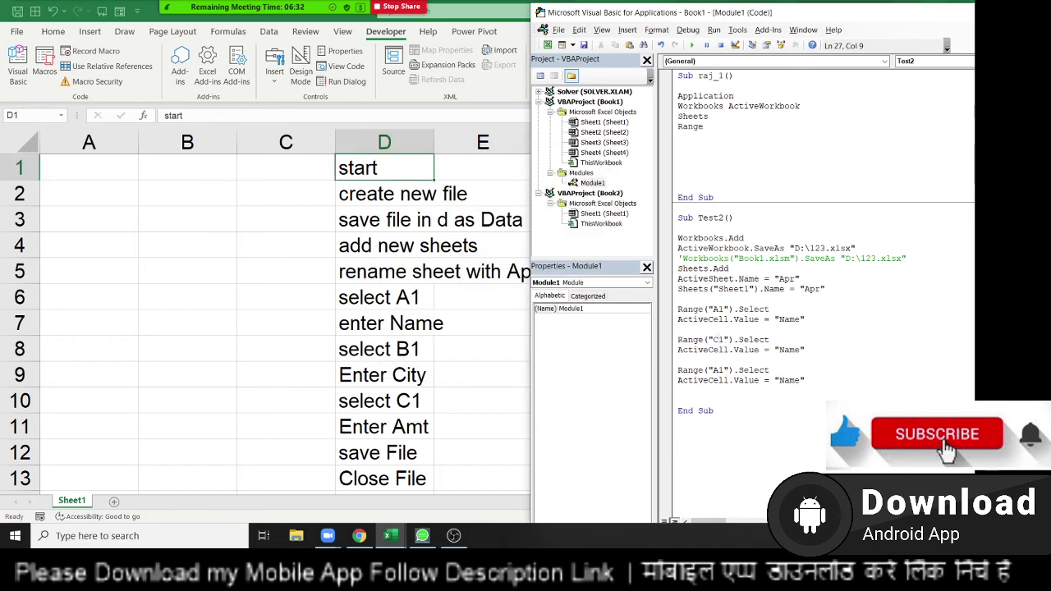
click(727, 370)
key(BackSpace)
text(D)
Replace the copied Name values with Roll and Marks, then add a line before End Sub.
double_click(789, 350)
text(Roll)
double_click(788, 381)
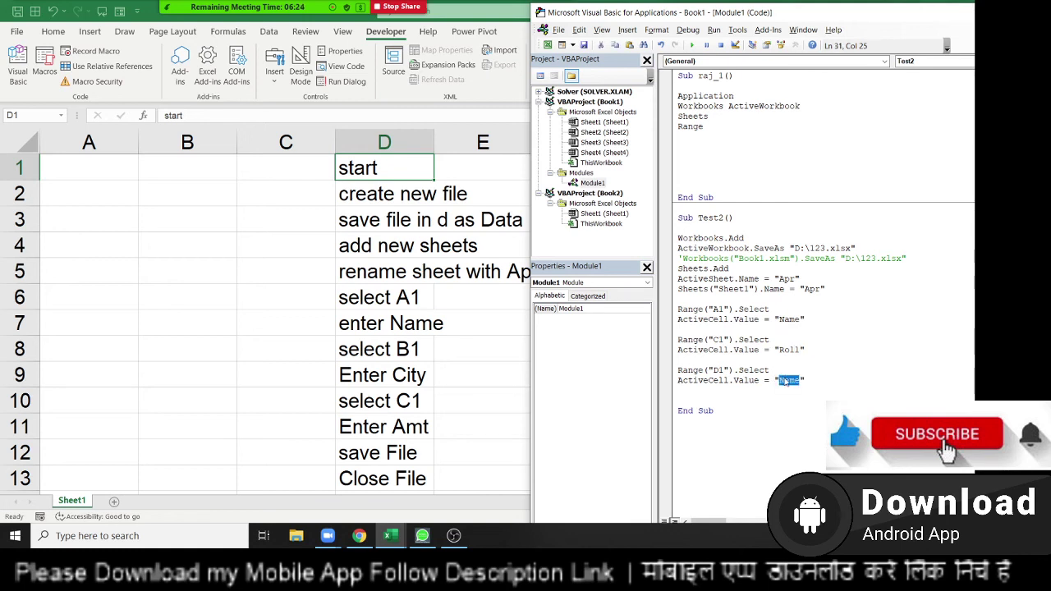
text(Marks)
click(748, 402)
key(Return)
Add an ActiveWorkbook.Save line before End Sub.
scroll(481, 423, down, 2)
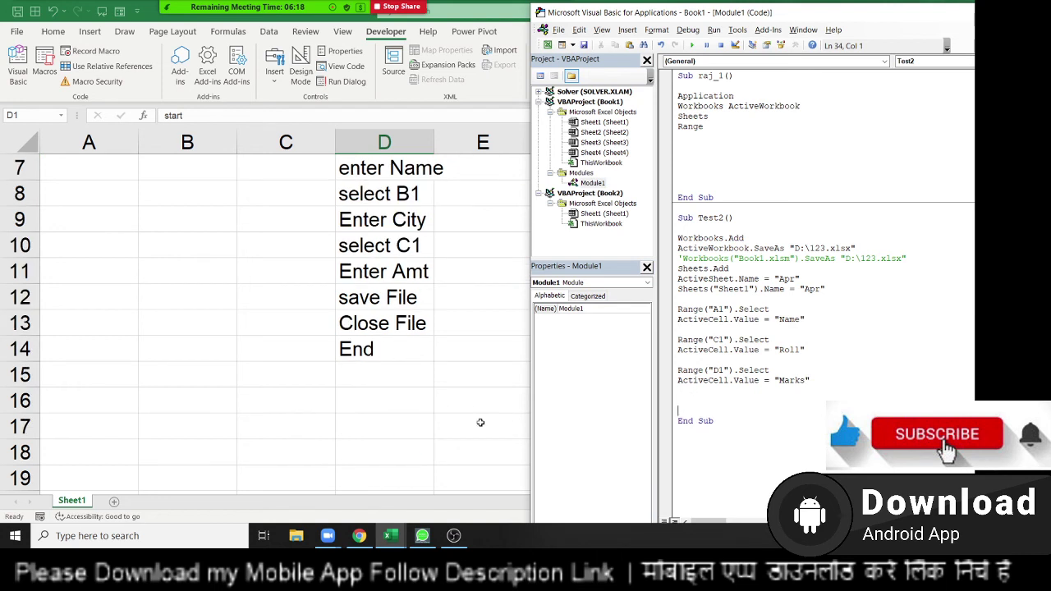
click(696, 399)
text(a)
text(ctive)
text(work)
text(books)
key(BackSpace)
key(BackSpace)
text(.s)
key(Return)
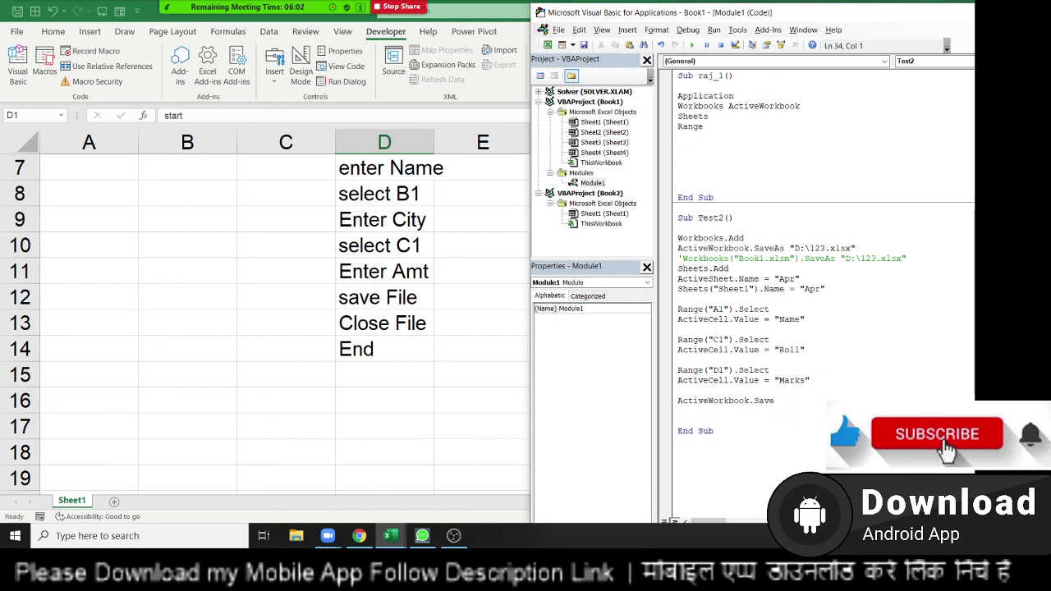
key(Return)
Duplicate the save line and turn it into ActiveWorkbook.Close True.
text(wo)
text(rkbook)
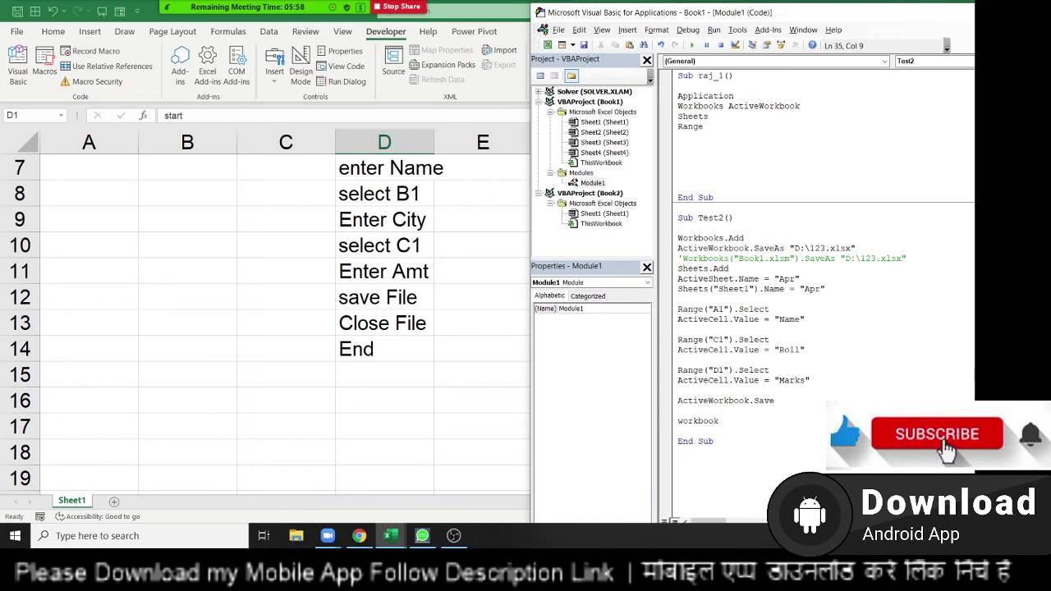
key(BackSpace)
key(BackSpace)
key(BackSpace)
key(BackSpace)
key(BackSpace)
key(BackSpace)
key(BackSpace)
key(shift+Up)
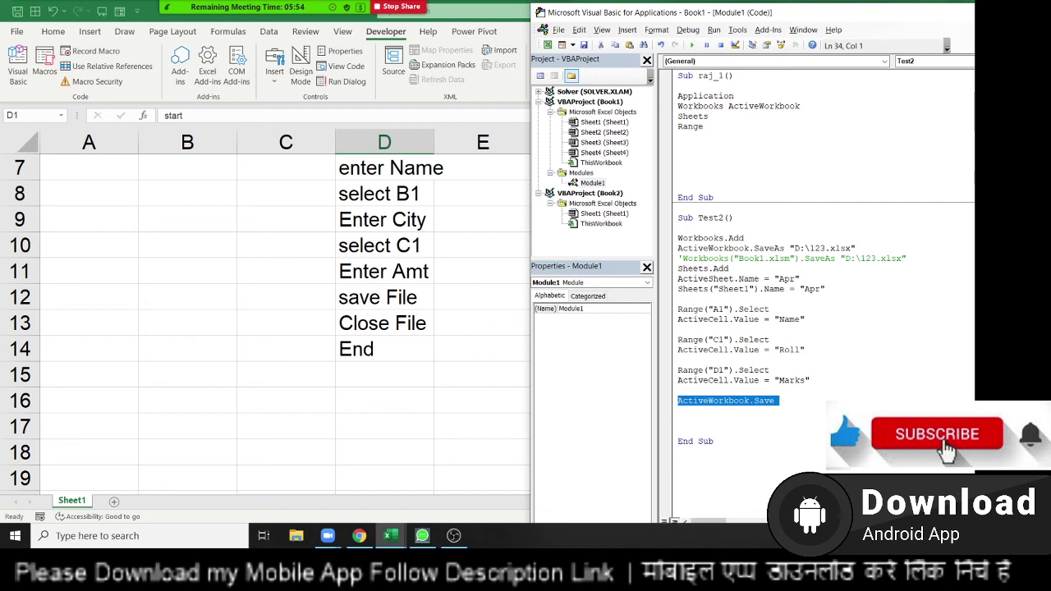
key(ctrl+c)
key(ctrl+v)
key(ctrl+v)
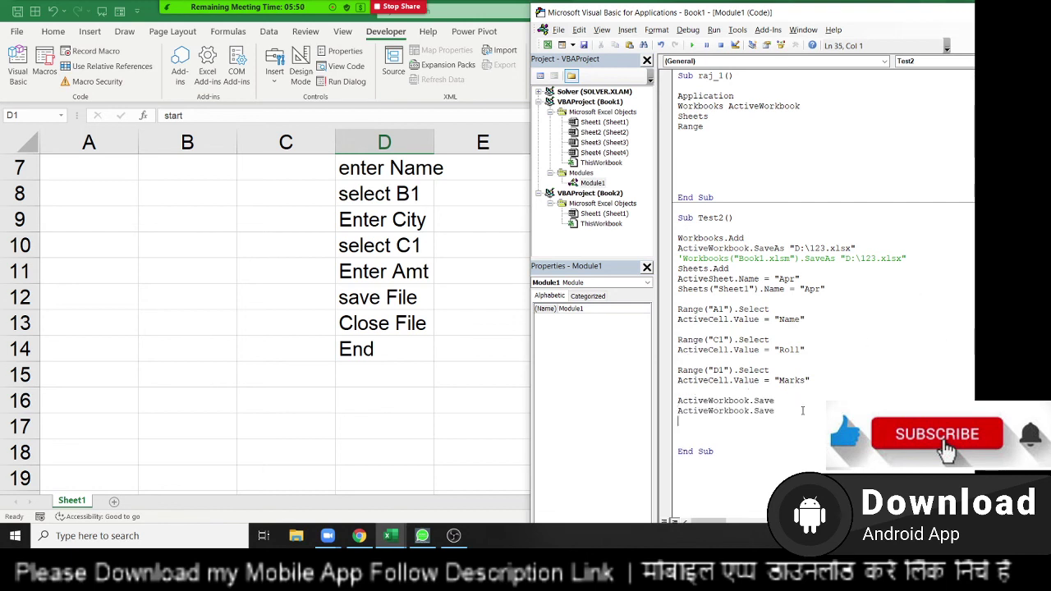
key(BackSpace)
key(BackSpace)
key(BackSpace)
key(BackSpace)
key(BackSpace)
key(BackSpace)
text(.clo)
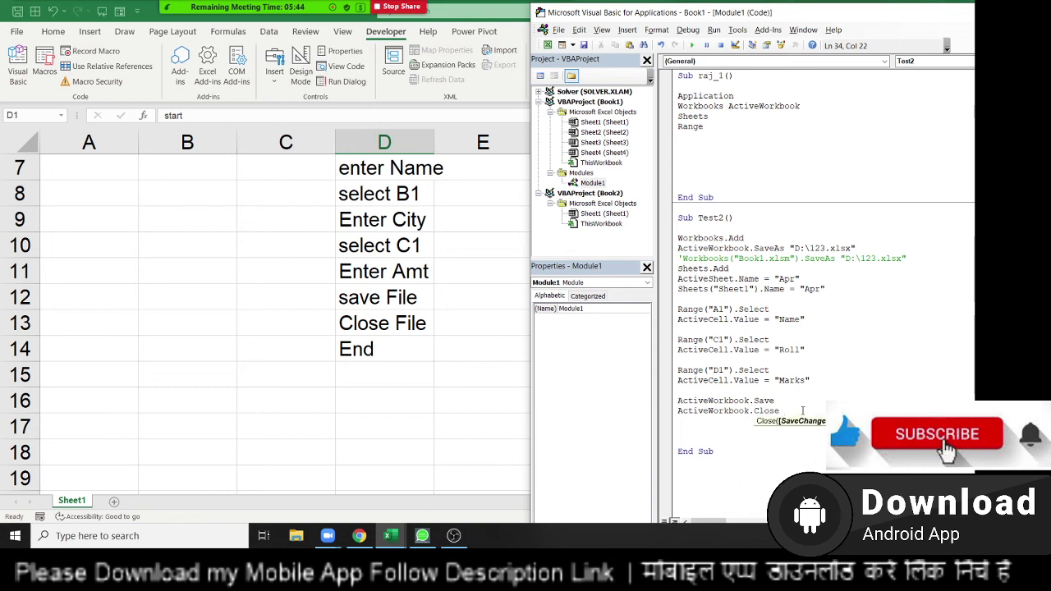
text( True)
key(Return)
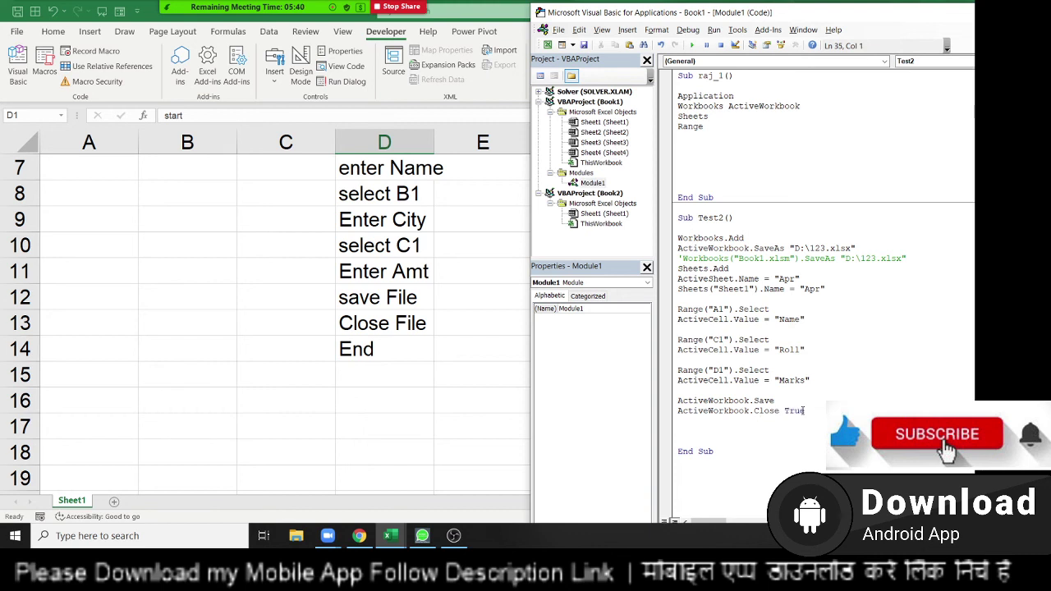
scroll(383, 319, up, 2)
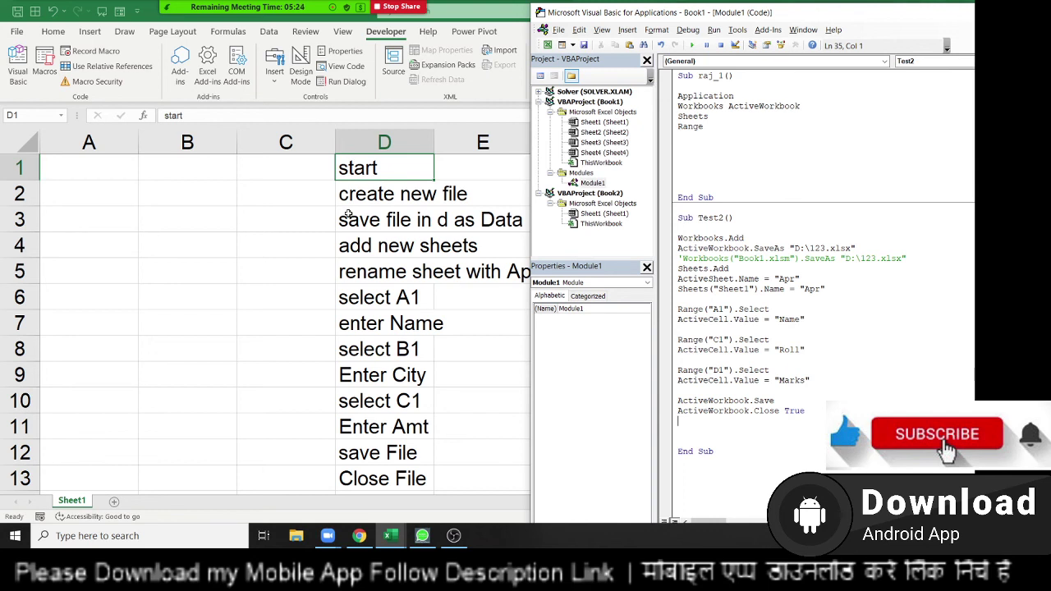
double_click(699, 268)
double_click(699, 279)
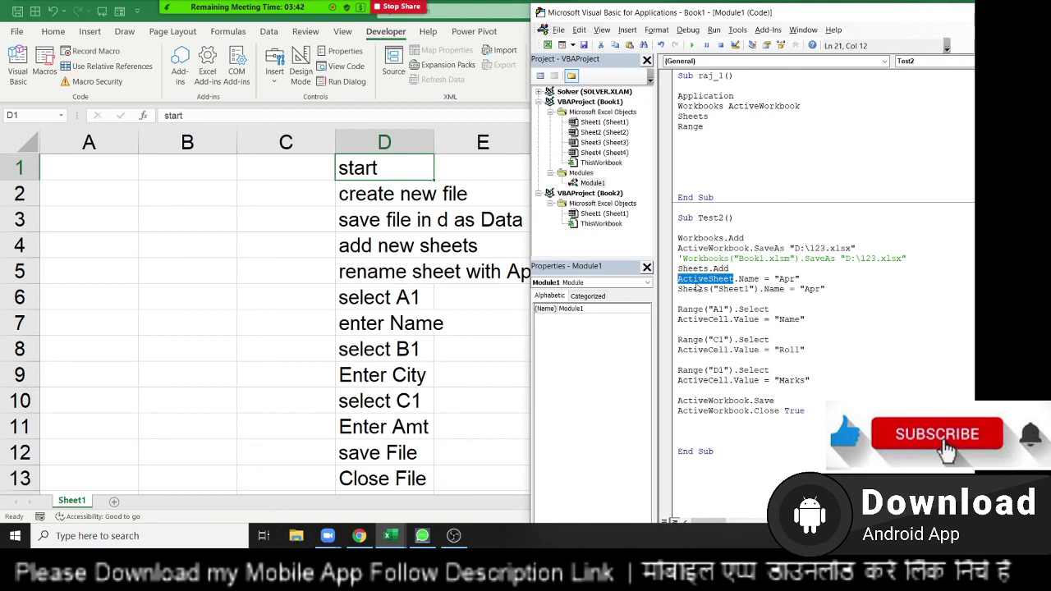
click(422, 211)
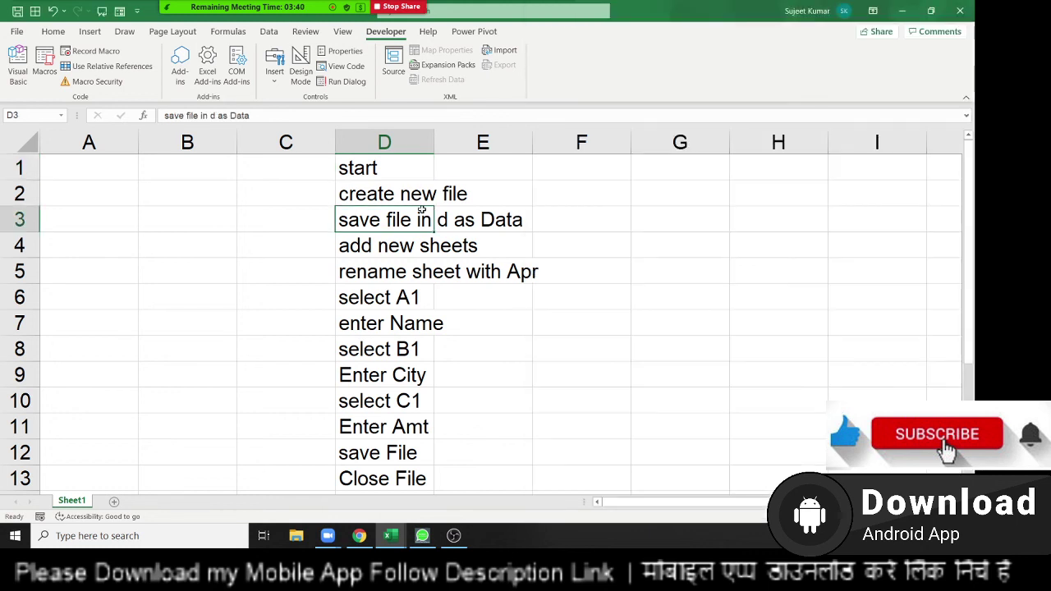
key(Up)
key(Up)
key(Down)
key(Down)
key(Down)
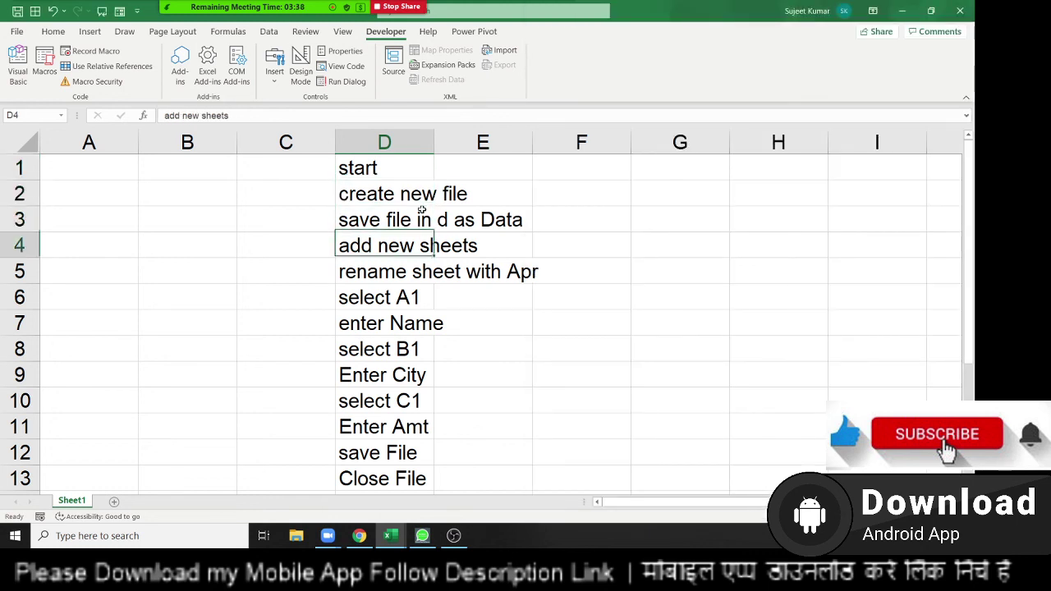
key(Up)
key(Up)
key(Right)
key(Right)
key(Down)
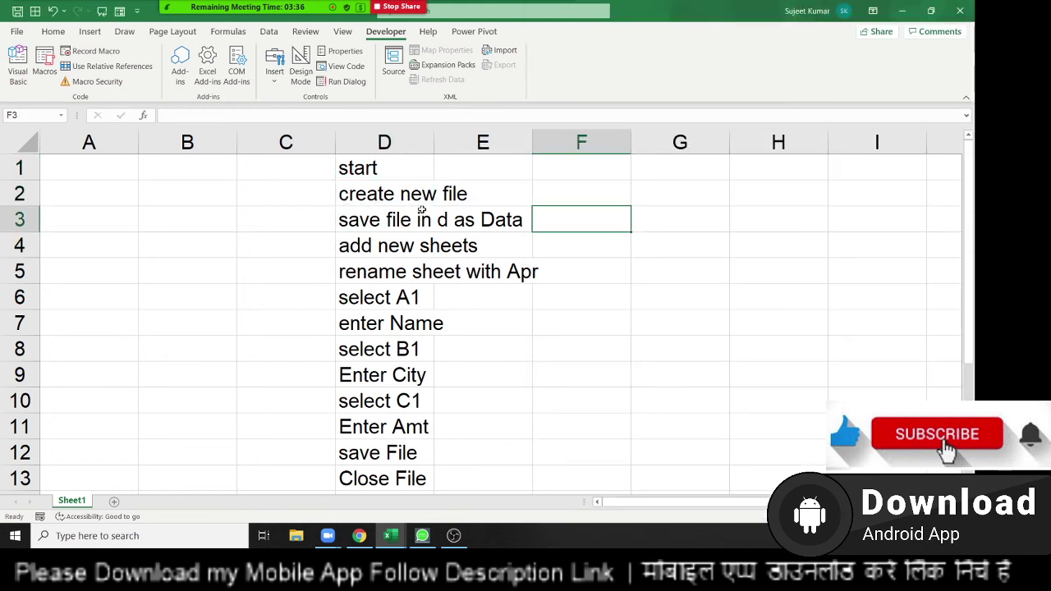
key(Down)
key(Left)
key(Right)
key(Down)
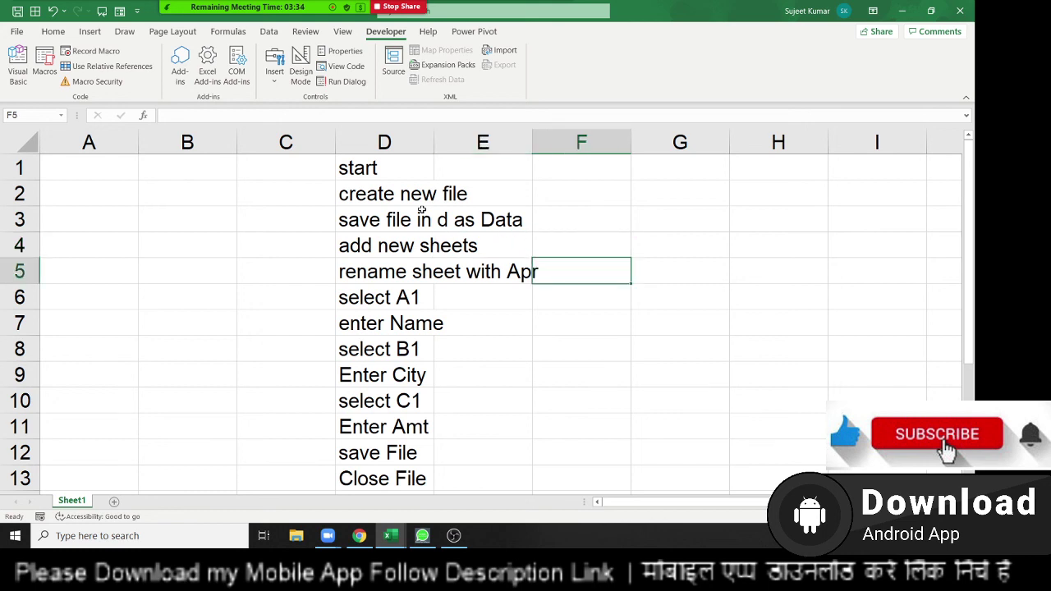
key(Left)
key(Down)
key(Right)
key(Right)
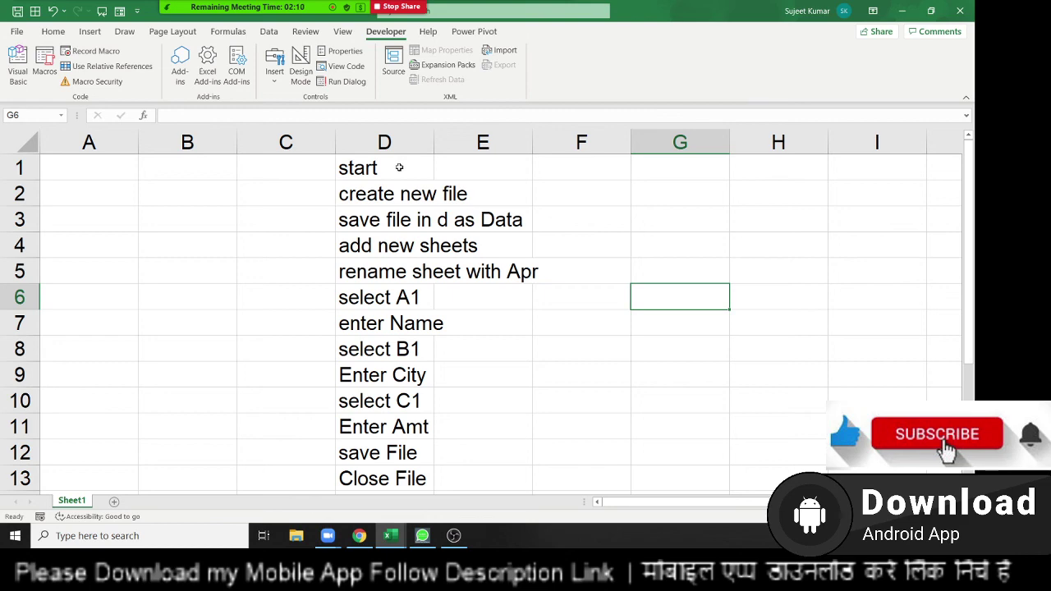
scroll(400, 164, down, 4)
scroll(400, 166, up, 4)
key(alt+F11)
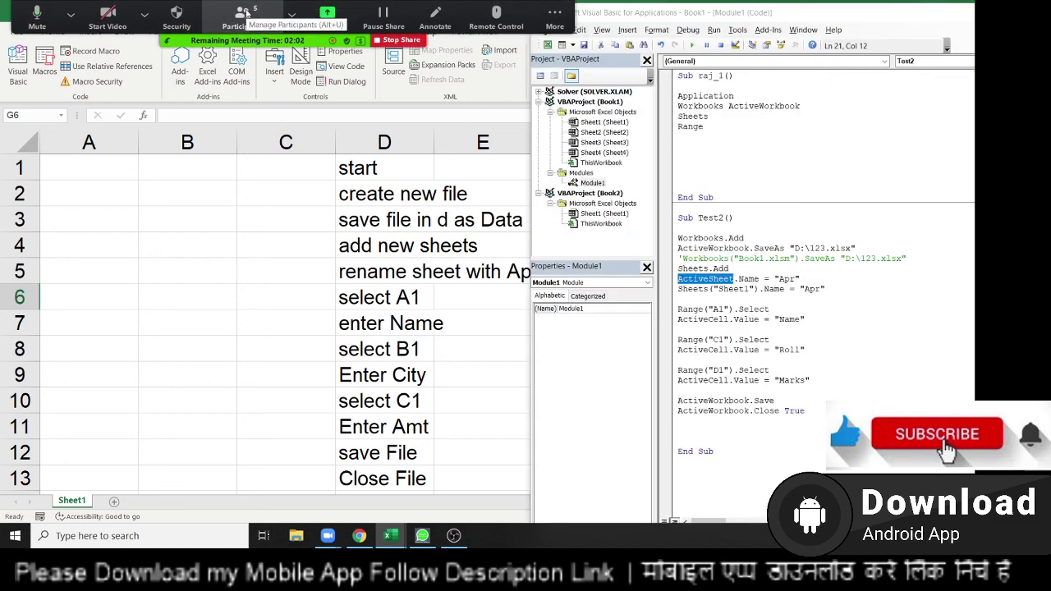
Admit the waiting-room participant from the Zoom participants list, then close the list.
click(247, 12)
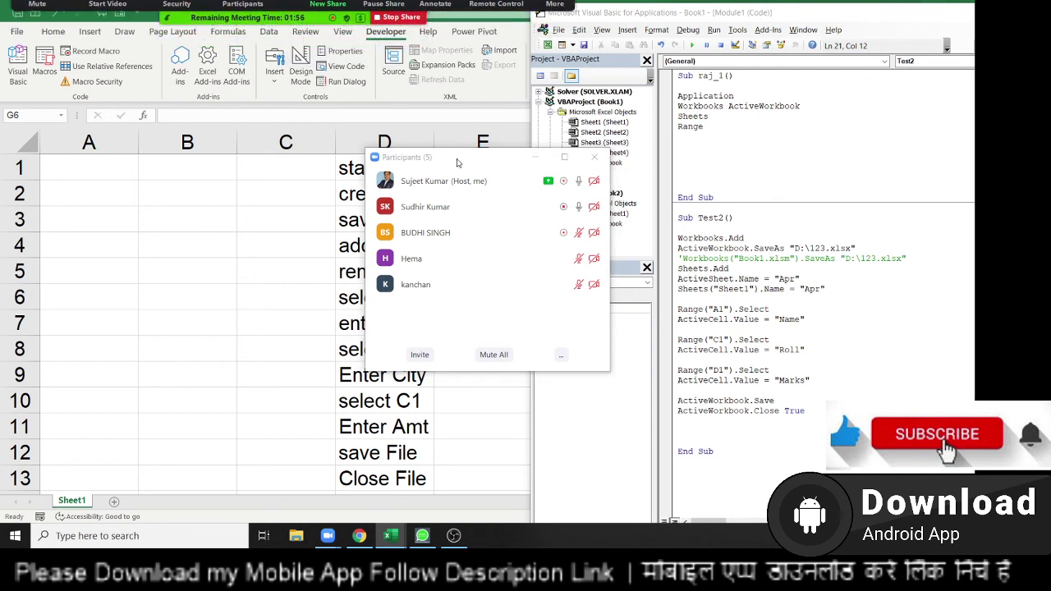
drag(454, 157, 185, 123)
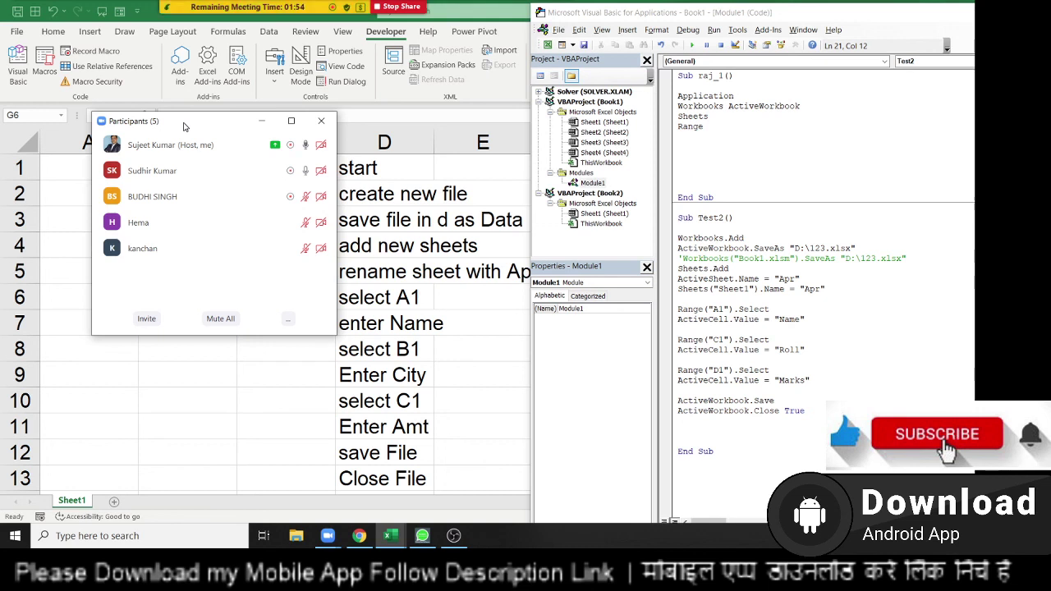
mouse_move(243, 15)
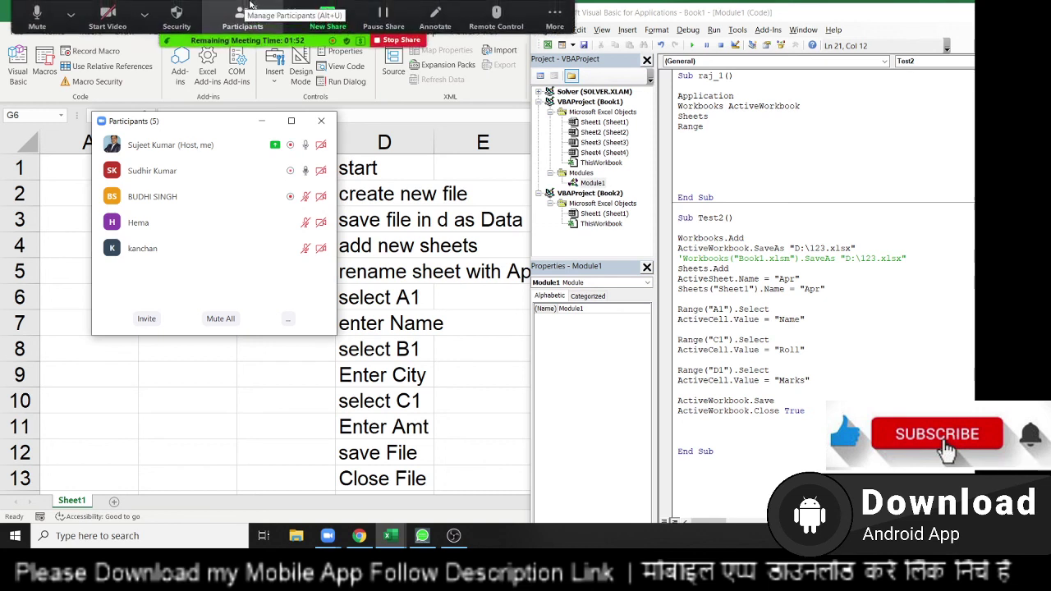
click(639, 386)
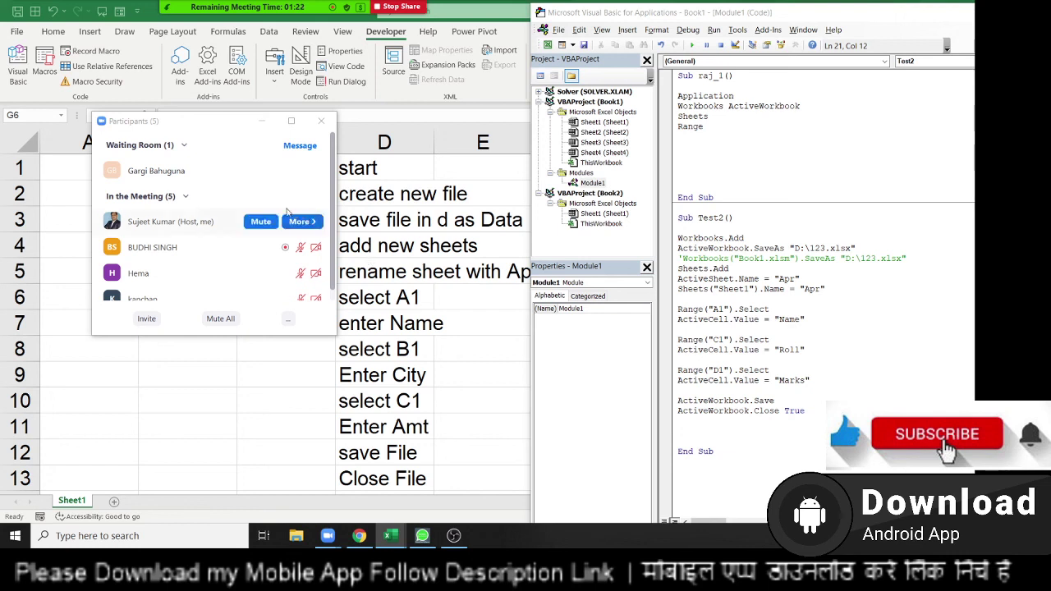
click(252, 170)
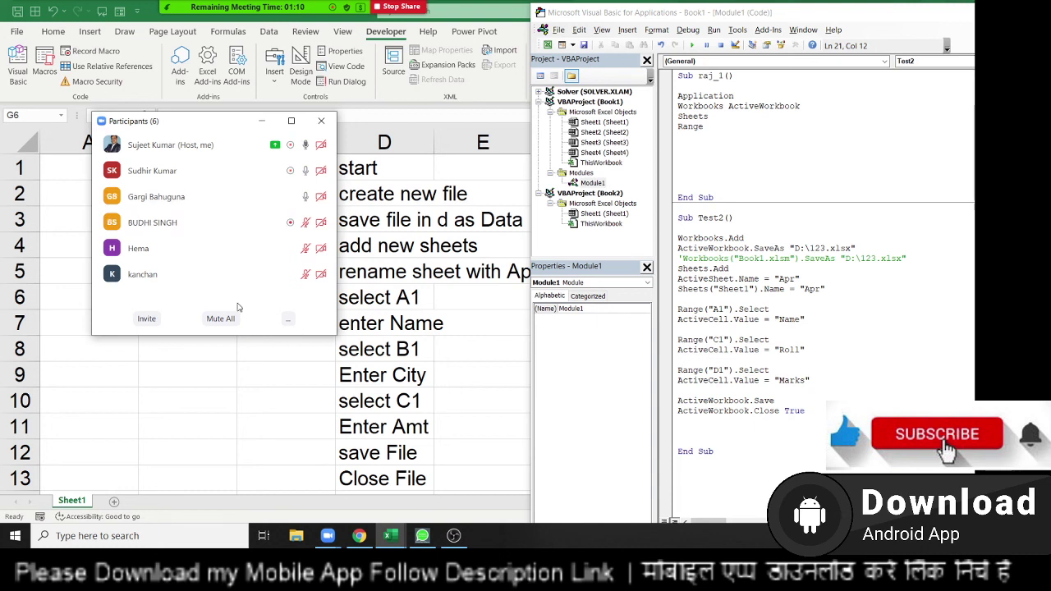
click(323, 122)
Bring up the End Meeting prompt from More and cancel it without ending.
click(555, 16)
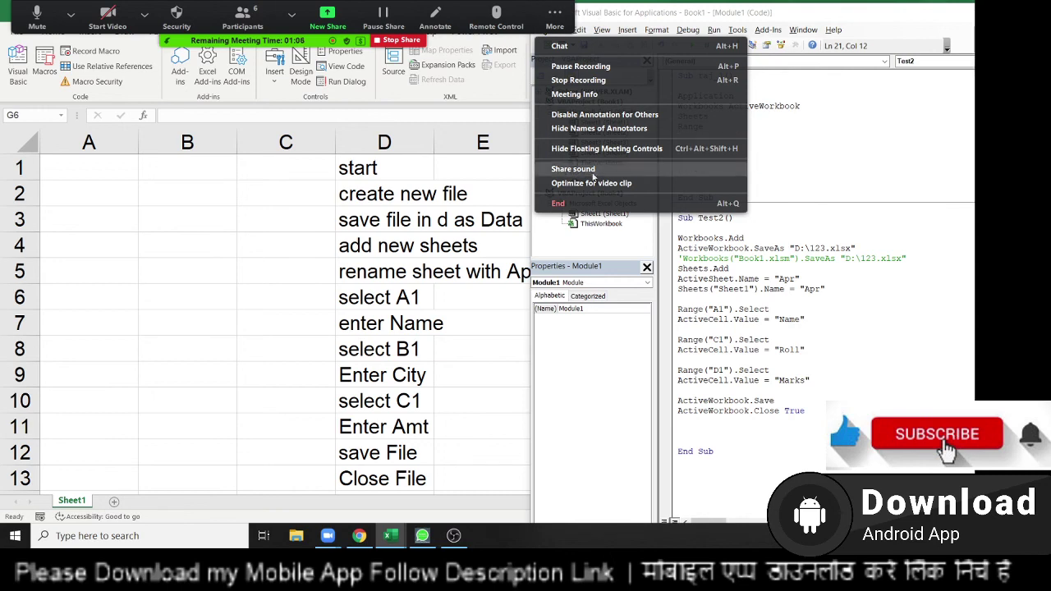
click(591, 203)
click(453, 239)
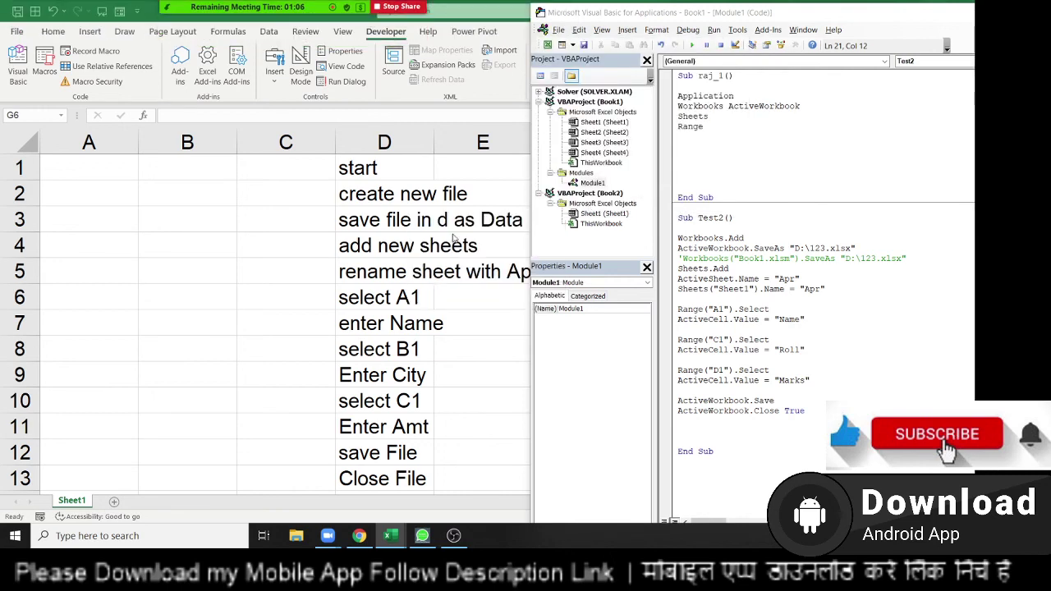